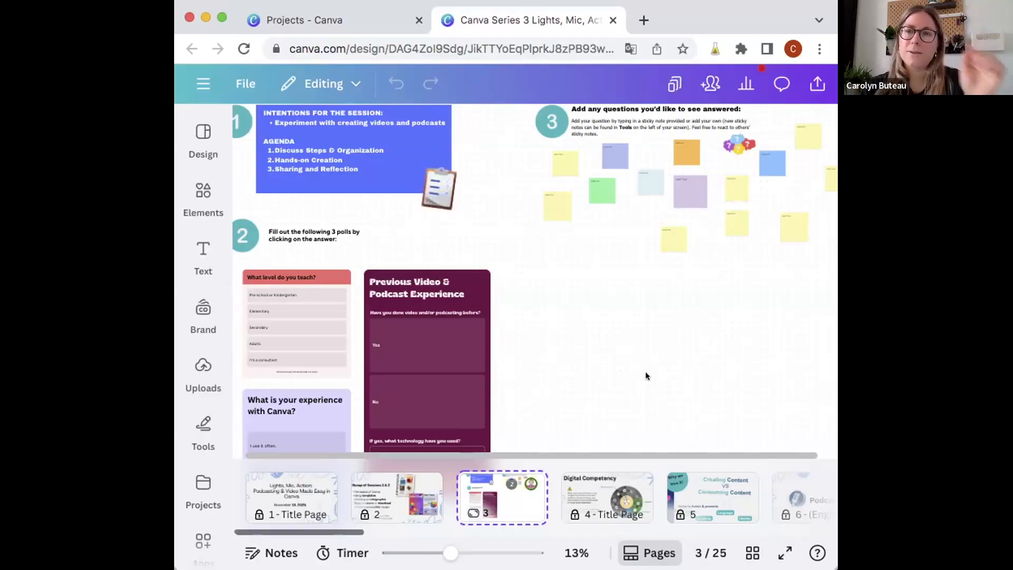
# Step: Look over the session agenda, the polls and the question section on page 3
pyautogui.hscroll(-1, 541, 287)
pyautogui.scroll(1, 540, 287)
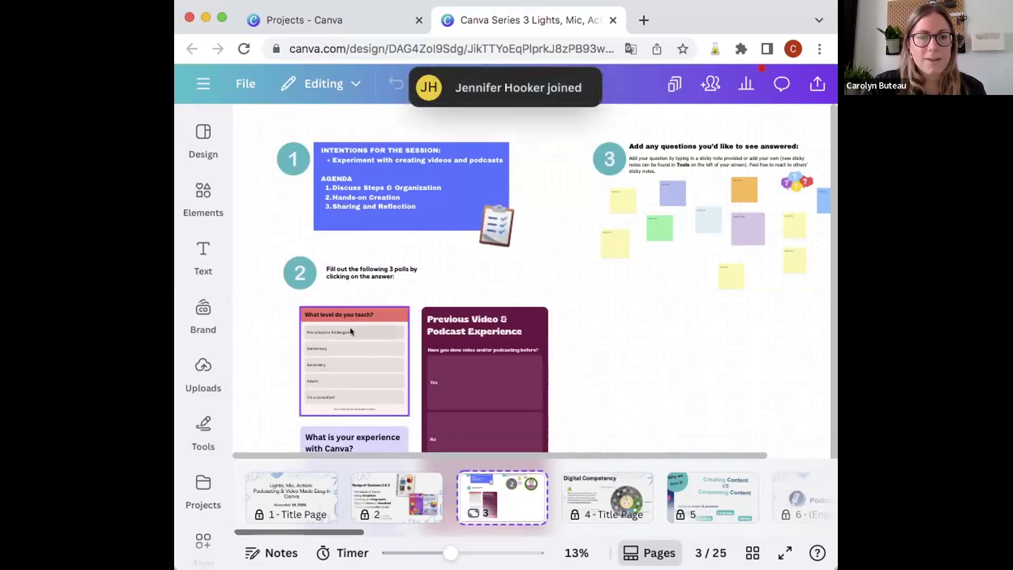
pyautogui.scroll(-2, 365, 371)
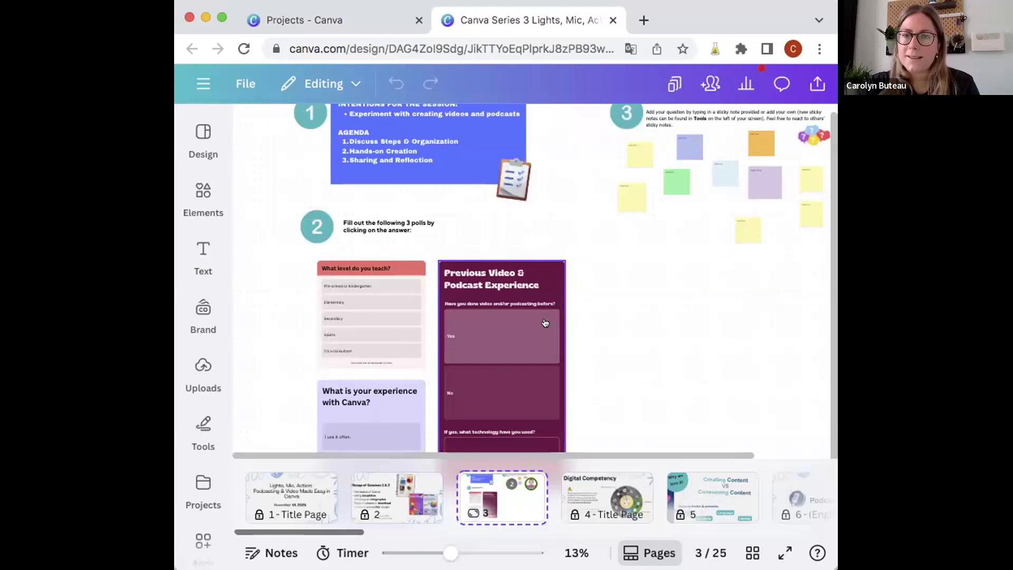
pyautogui.scroll(1, 633, 295)
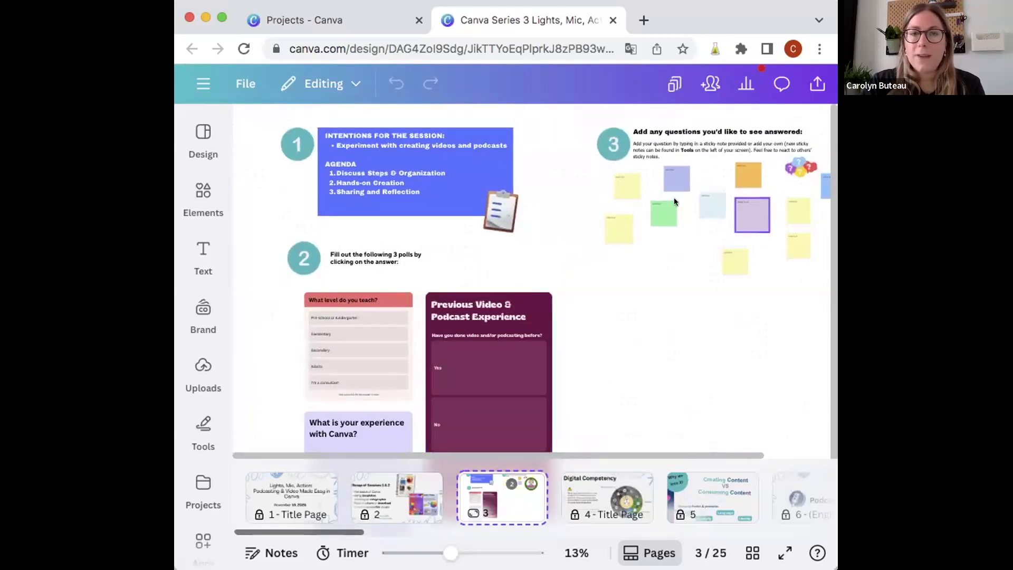
pyautogui.scroll(3, 635, 316)
pyautogui.hscroll(3, 635, 317)
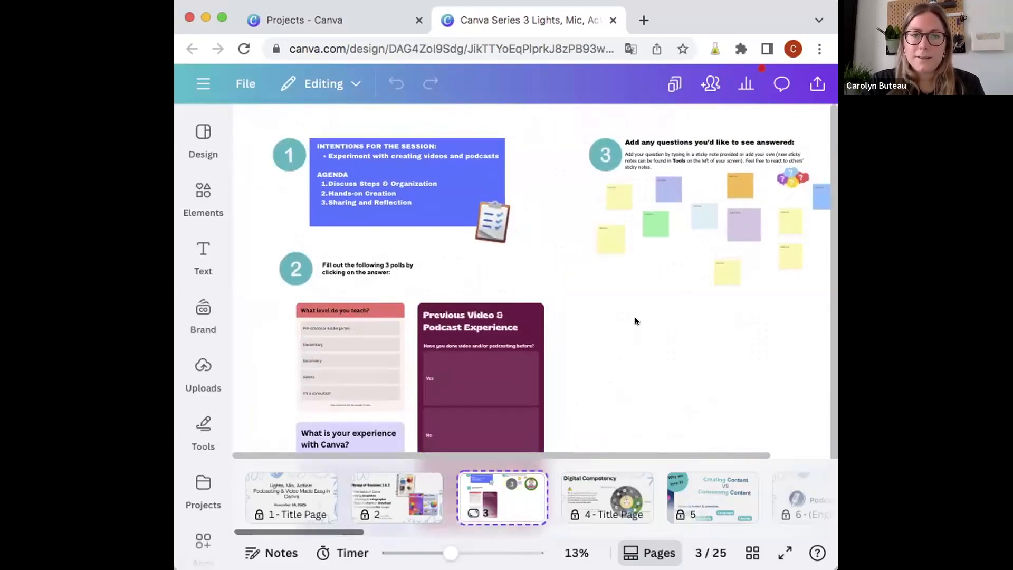
# Step: Select the lavender sticky note in the "Add any questions you'd like to see answered" section
pyautogui.scroll(5, 727, 239)
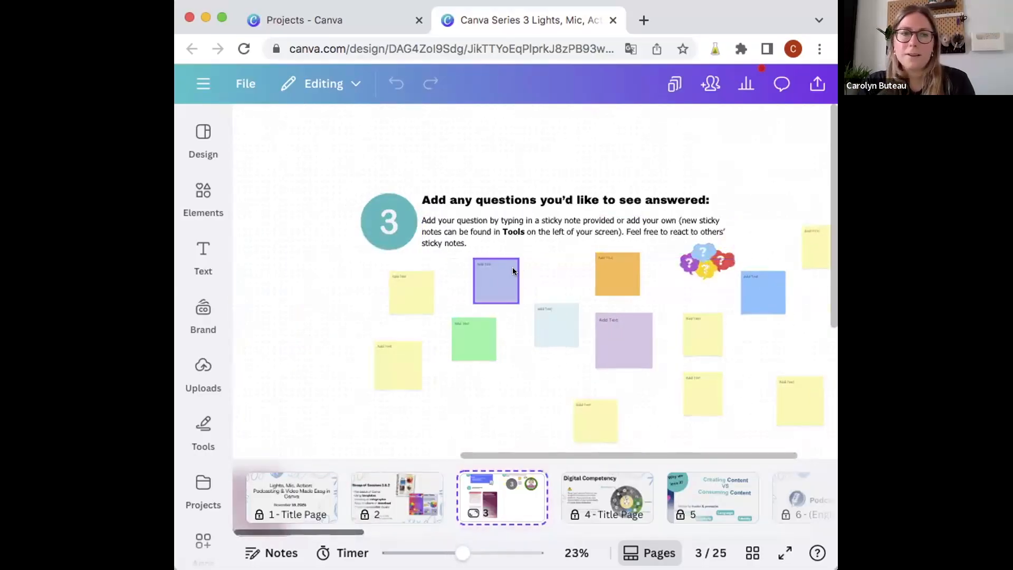
pyautogui.click(490, 266)
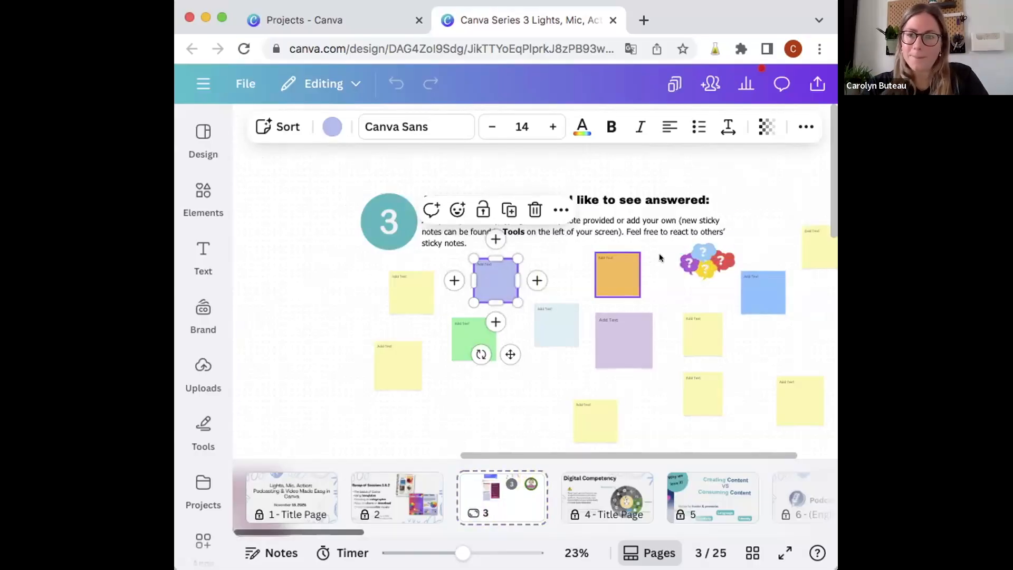
pyautogui.scroll(-4, 635, 362)
pyautogui.hscroll(-5, 636, 362)
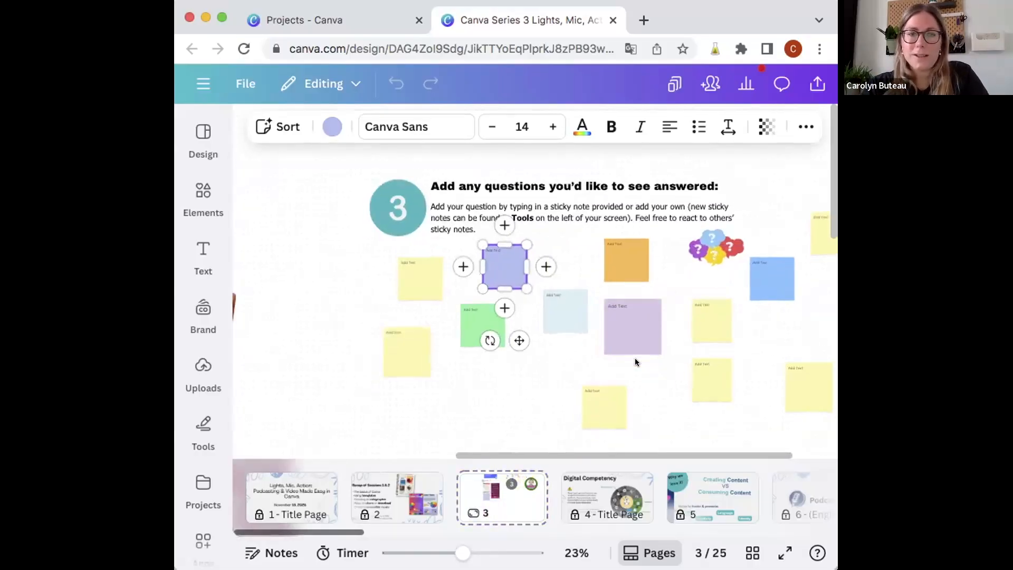
pyautogui.scroll(-1, 624, 395)
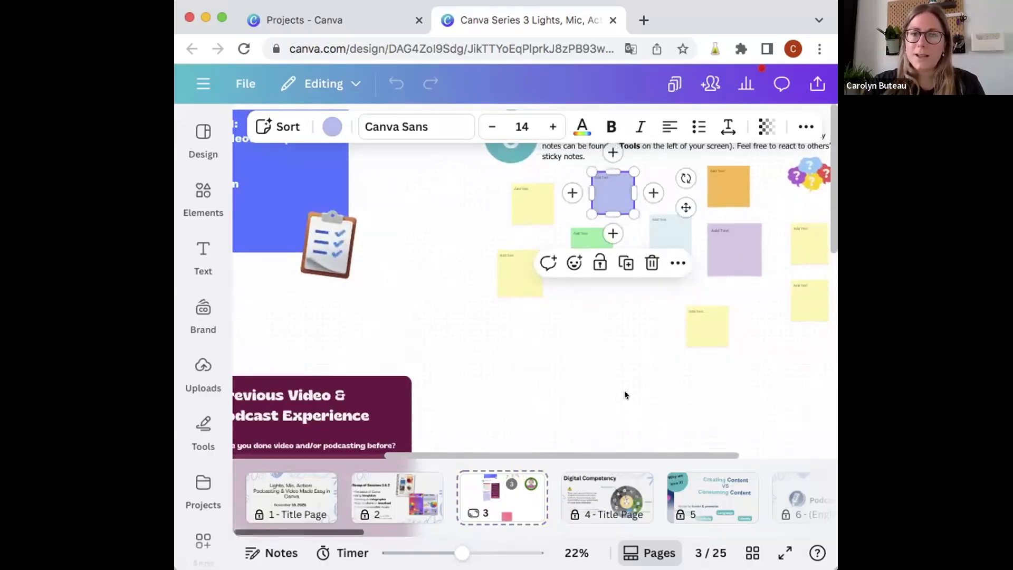
# Step: Examine the overall whiteboard layout on page 3, from the lower area to the numbered agenda, poll and question sections
pyautogui.scroll(-2, 622, 387)
pyautogui.scroll(-1, 622, 386)
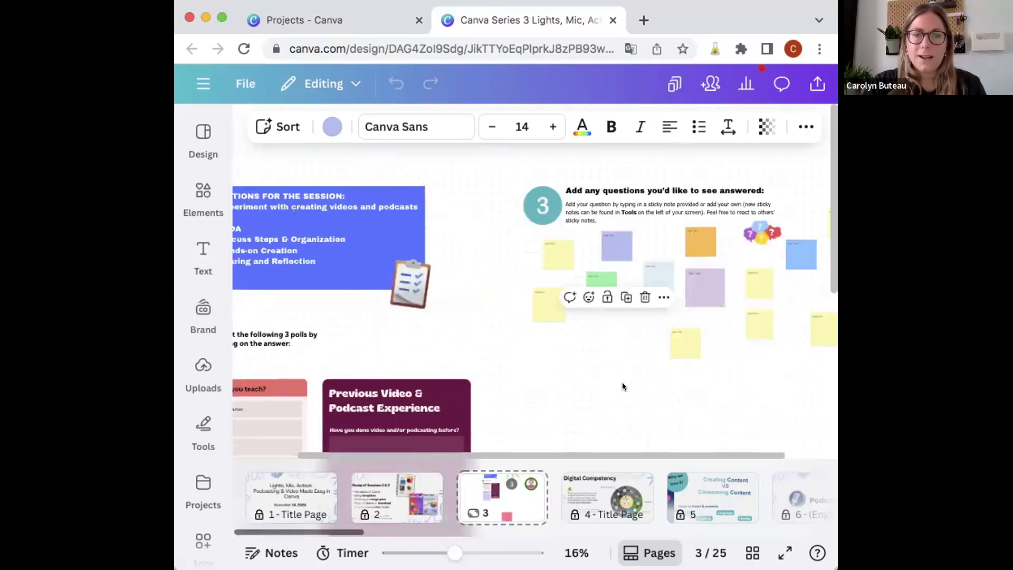
pyautogui.scroll(-5, 622, 386)
pyautogui.hscroll(5, 622, 386)
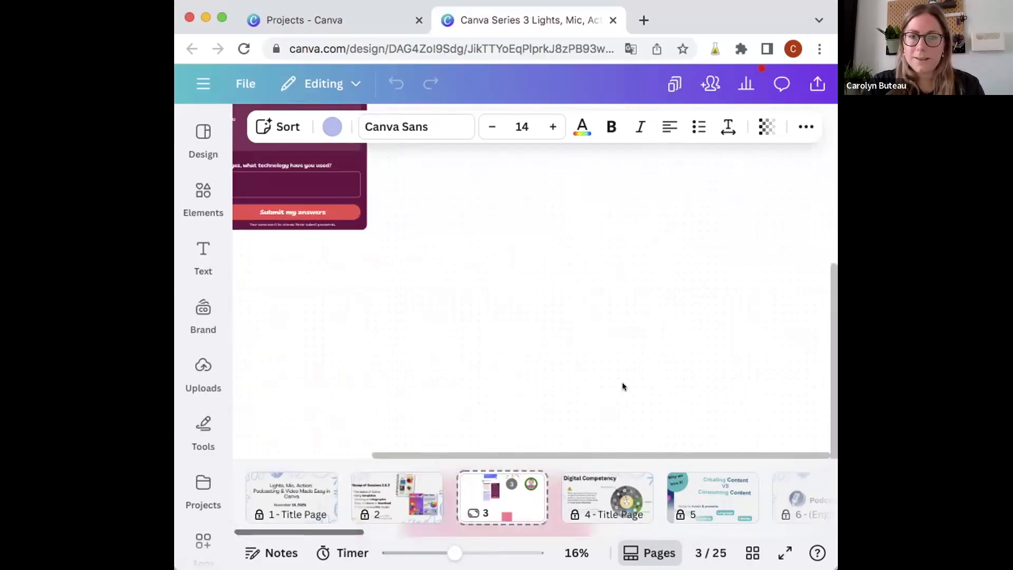
pyautogui.hscroll(-5, 622, 386)
pyautogui.scroll(5, 622, 385)
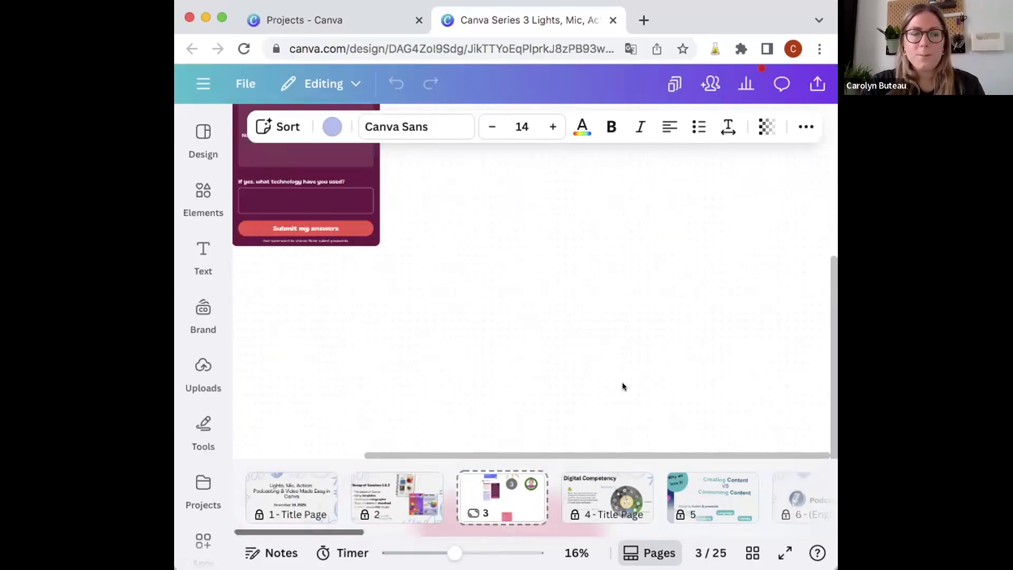
pyautogui.scroll(2, 622, 382)
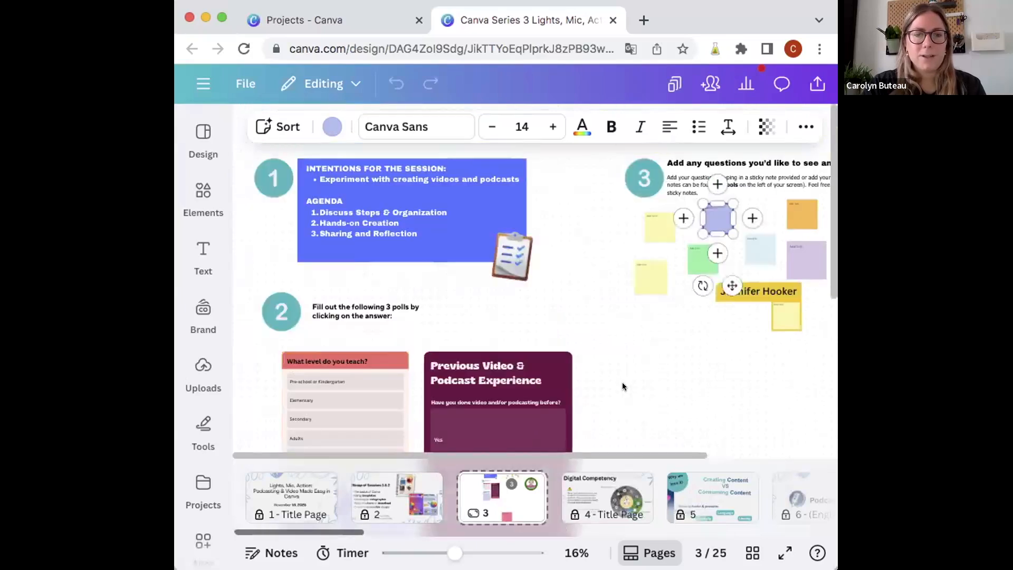
pyautogui.scroll(-2, 621, 381)
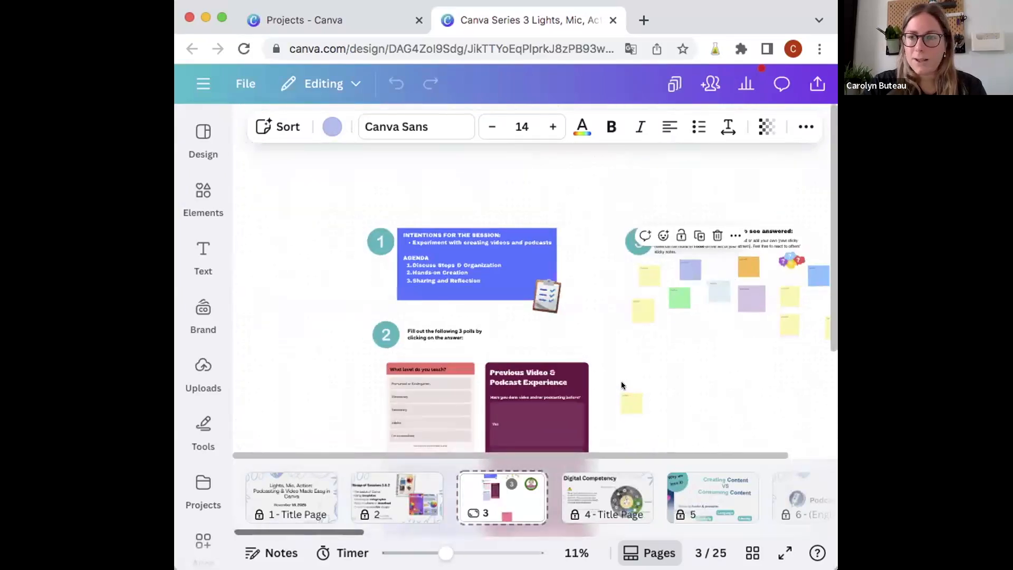
pyautogui.scroll(-1, 621, 385)
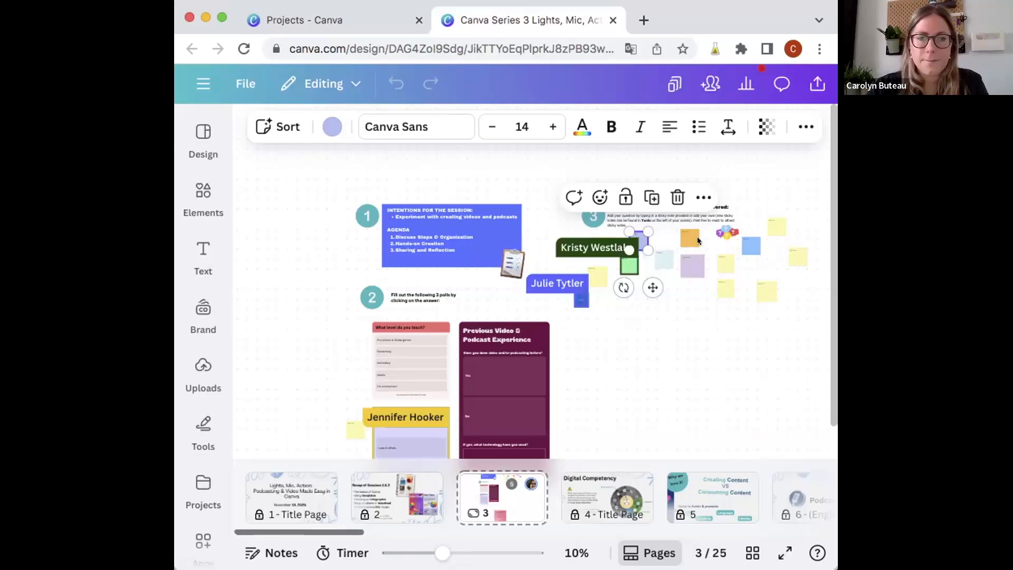
# Step: Examine the sticky notes that participants are filling in within the question section
pyautogui.scroll(2, 698, 236)
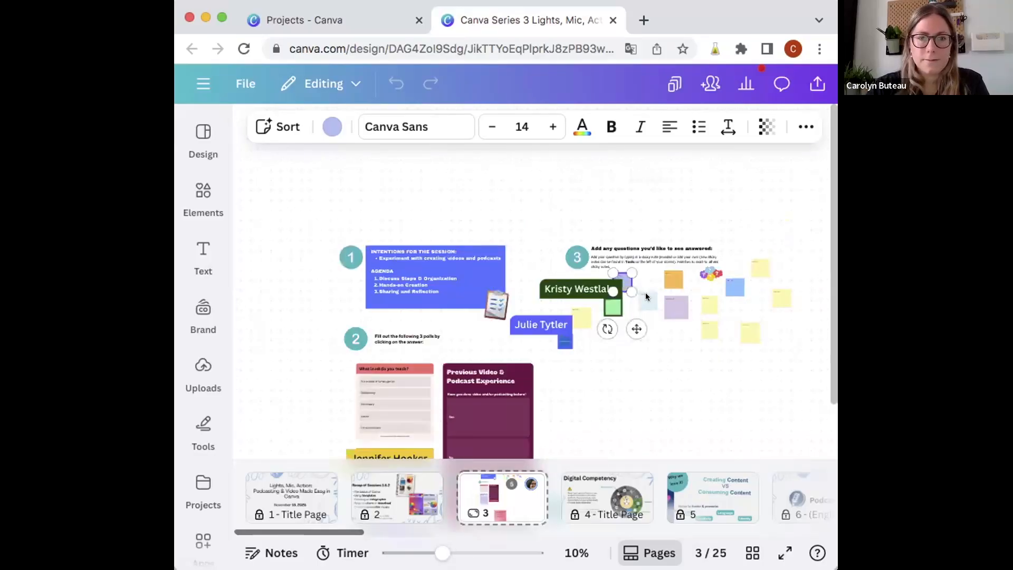
pyautogui.scroll(1, 646, 296)
pyautogui.scroll(3, 646, 297)
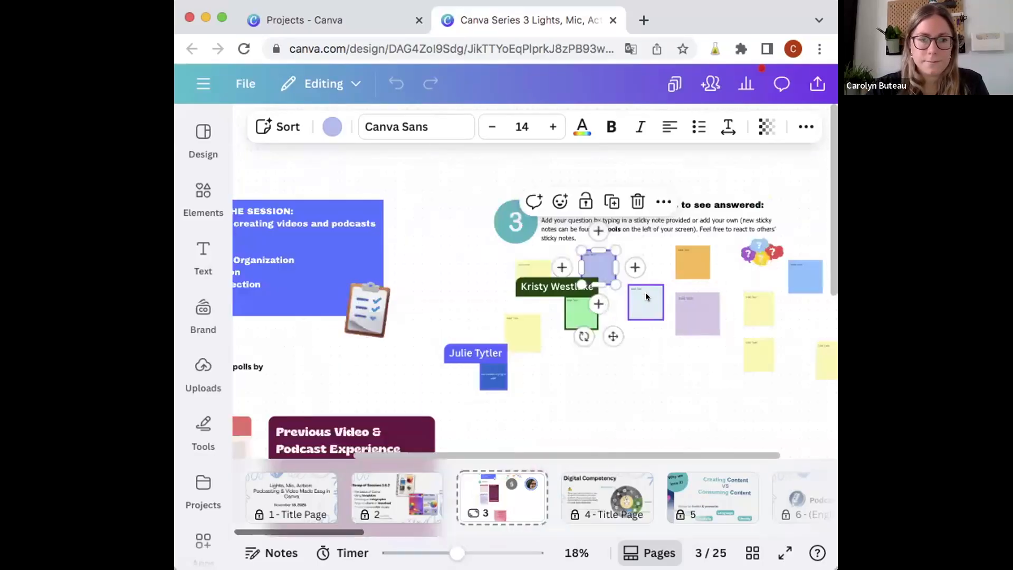
pyautogui.scroll(3, 646, 296)
pyautogui.scroll(2, 646, 297)
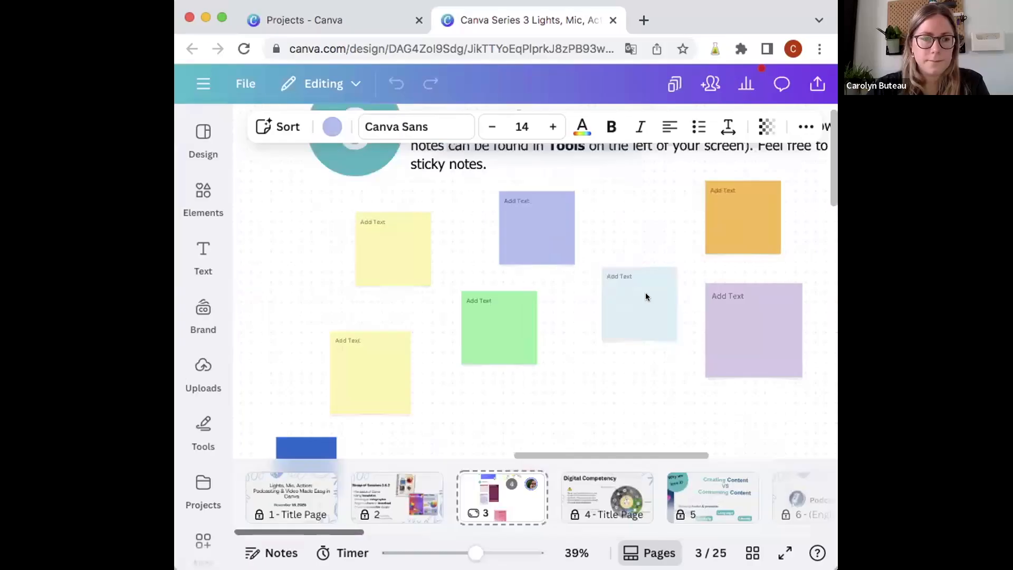
pyautogui.scroll(-2, 646, 294)
pyautogui.hscroll(-2, 645, 295)
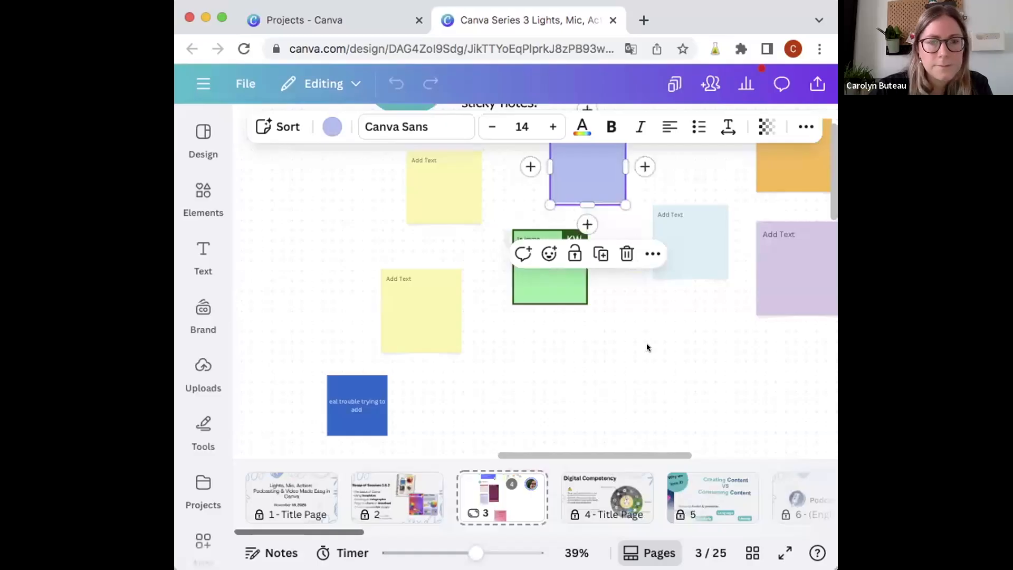
pyautogui.scroll(1, 647, 347)
pyautogui.hscroll(1, 647, 347)
pyautogui.scroll(1, 647, 347)
pyautogui.hscroll(1, 647, 347)
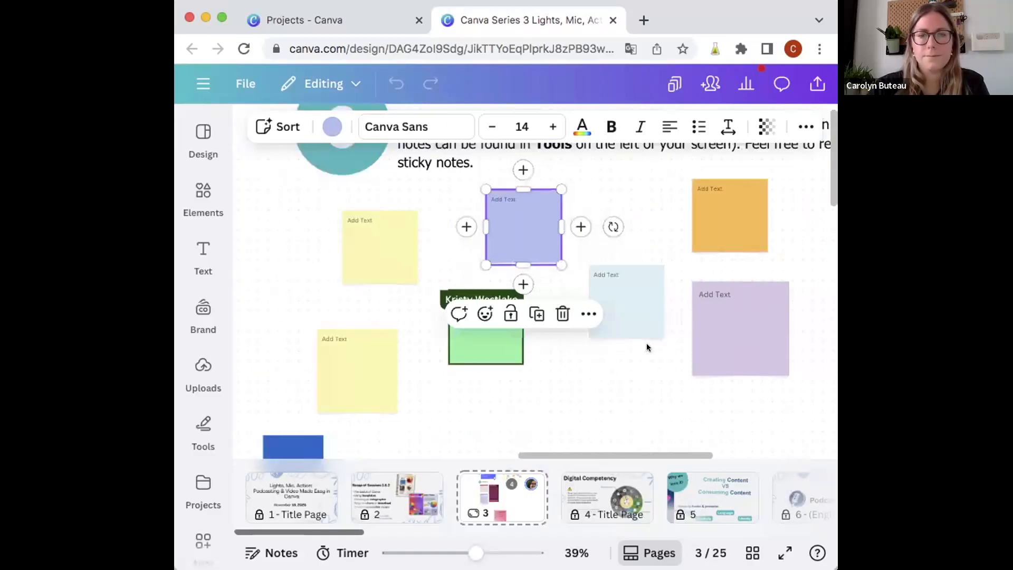
pyautogui.hscroll(5, 647, 347)
pyautogui.scroll(-3, 647, 347)
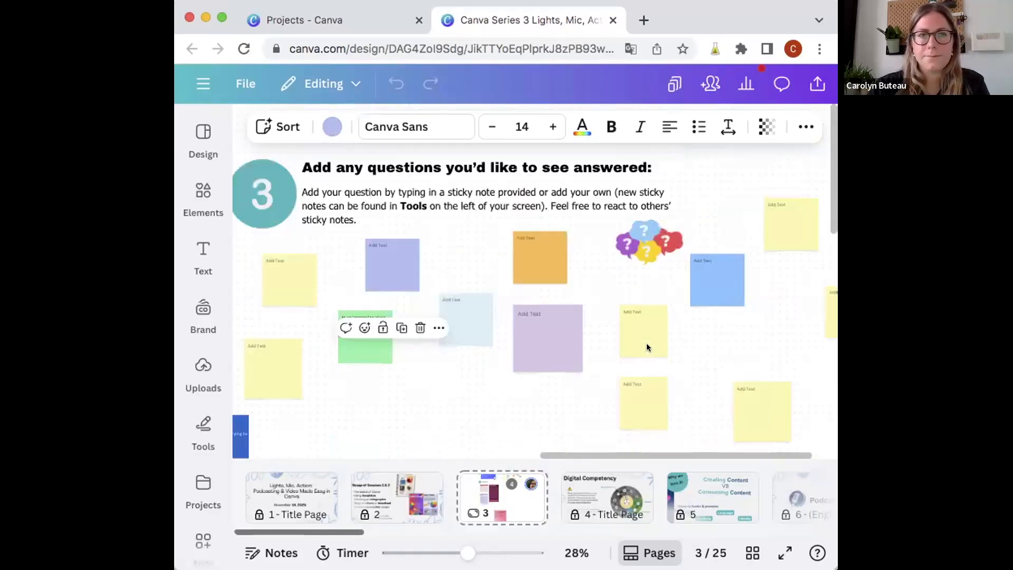
pyautogui.scroll(-1, 647, 347)
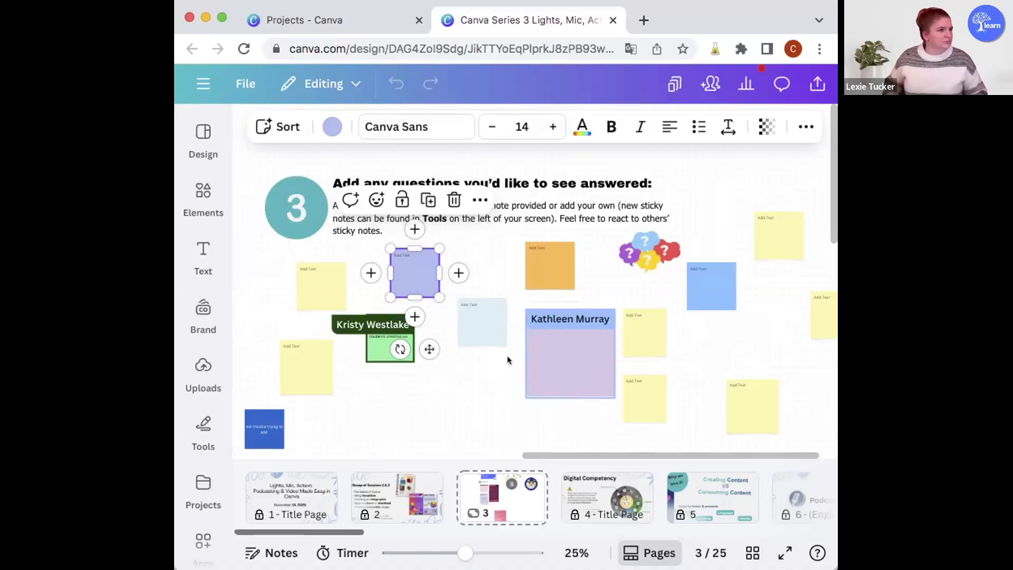
pyautogui.hscroll(3, 507, 360)
pyautogui.scroll(-3, 508, 360)
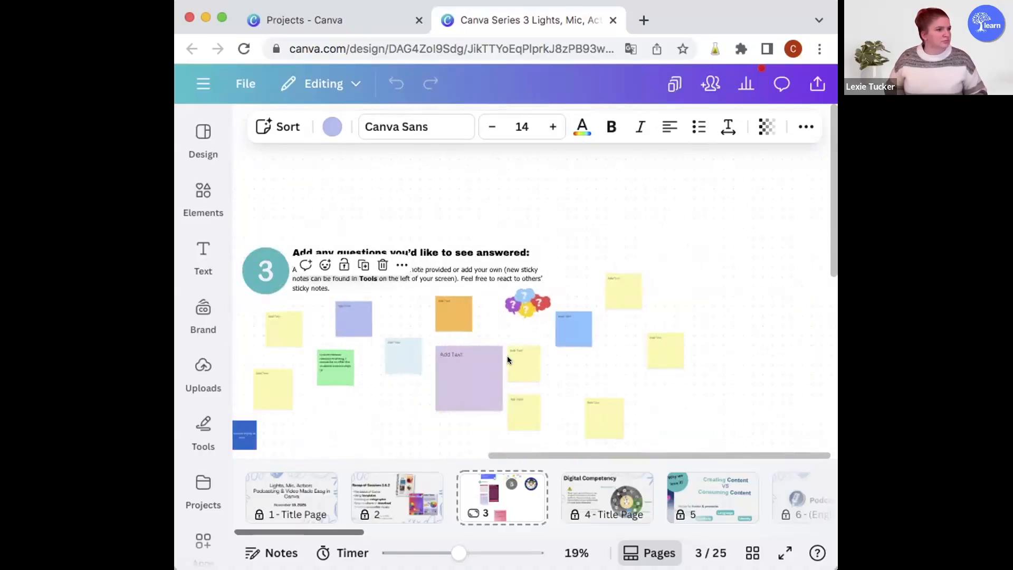
pyautogui.scroll(-5, 508, 361)
pyautogui.hscroll(-5, 507, 360)
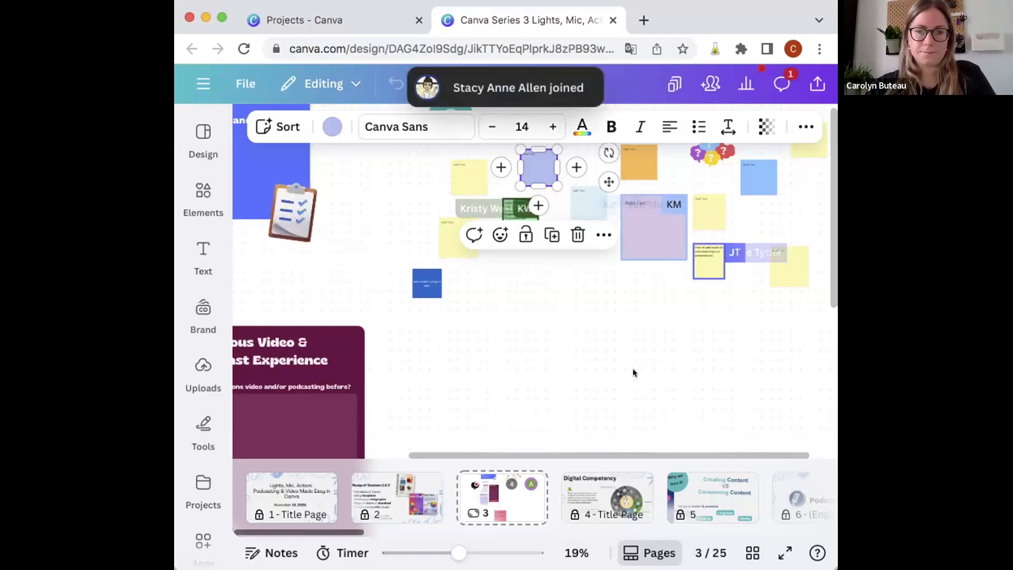
# Step: Answer the "What is your experience with Canva?" poll with "I use it often."
pyautogui.scroll(1, 633, 373)
pyautogui.hscroll(-1, 633, 372)
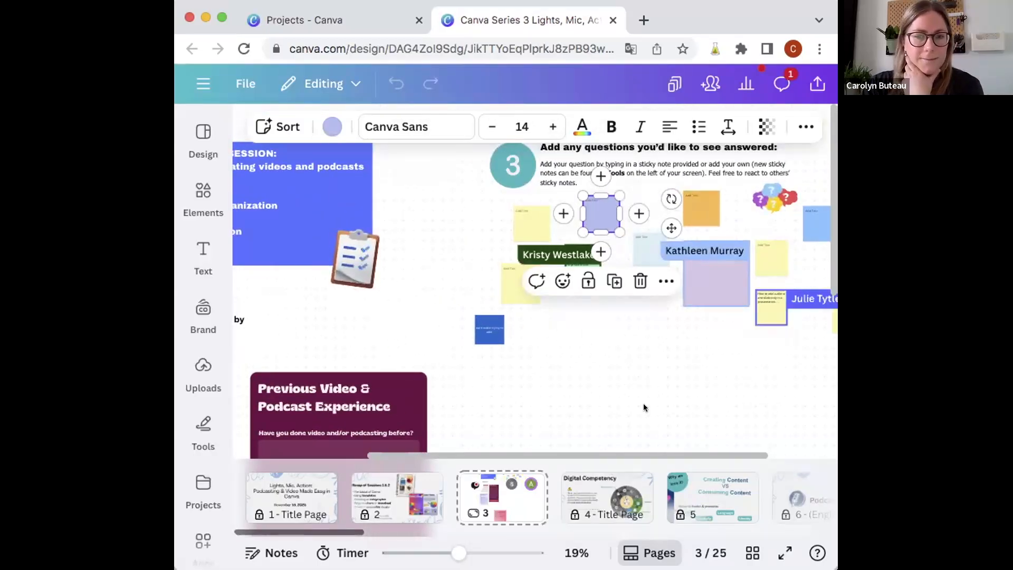
pyautogui.scroll(-1, 644, 407)
pyautogui.hscroll(-1, 644, 407)
pyautogui.scroll(-1, 643, 406)
pyautogui.hscroll(-2, 644, 405)
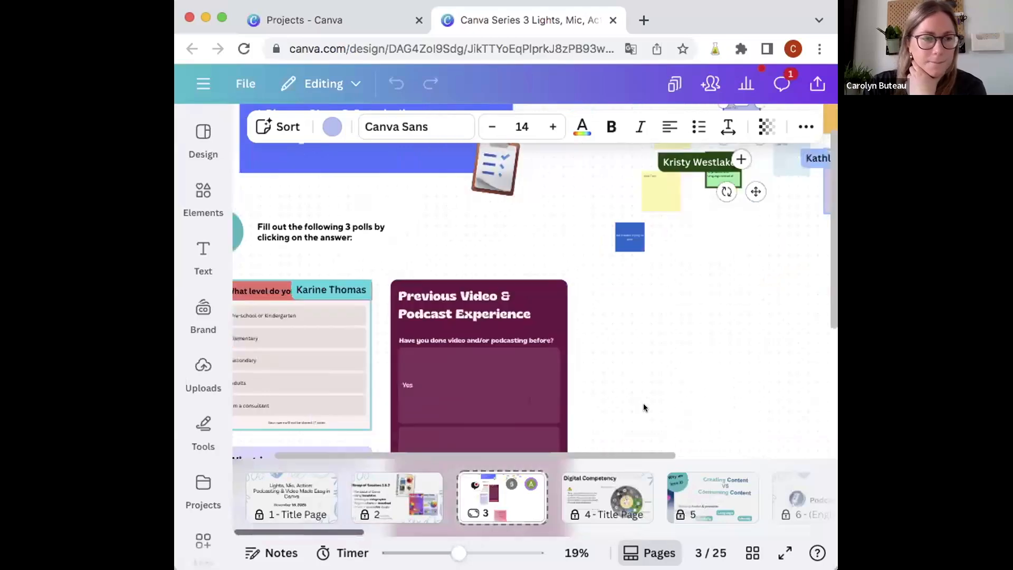
pyautogui.scroll(-1, 643, 408)
pyautogui.hscroll(-1, 644, 408)
pyautogui.scroll(-2, 644, 408)
pyautogui.hscroll(-1, 644, 408)
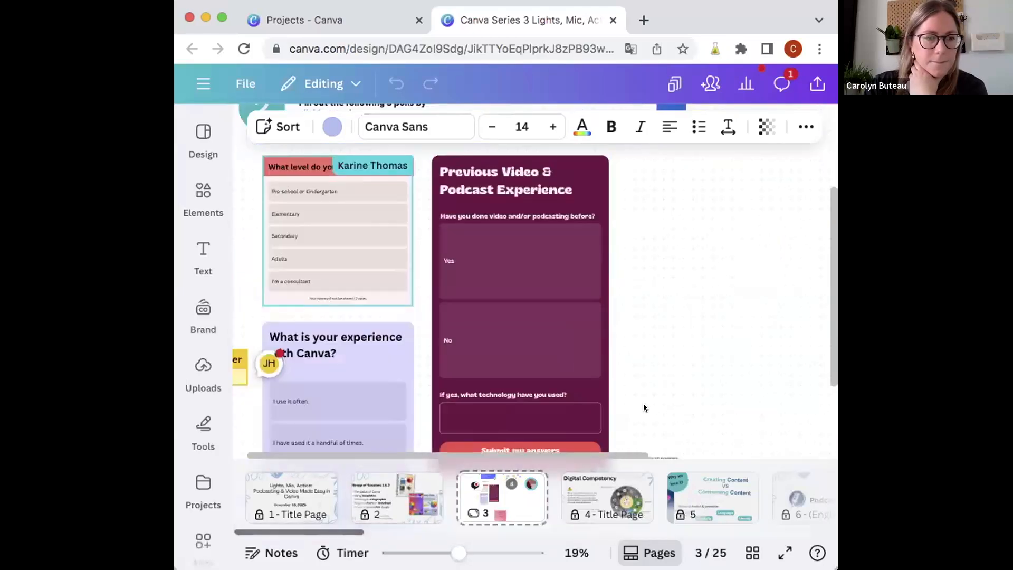
pyautogui.scroll(-1, 644, 408)
pyautogui.hscroll(-1, 644, 408)
pyautogui.scroll(-1, 383, 335)
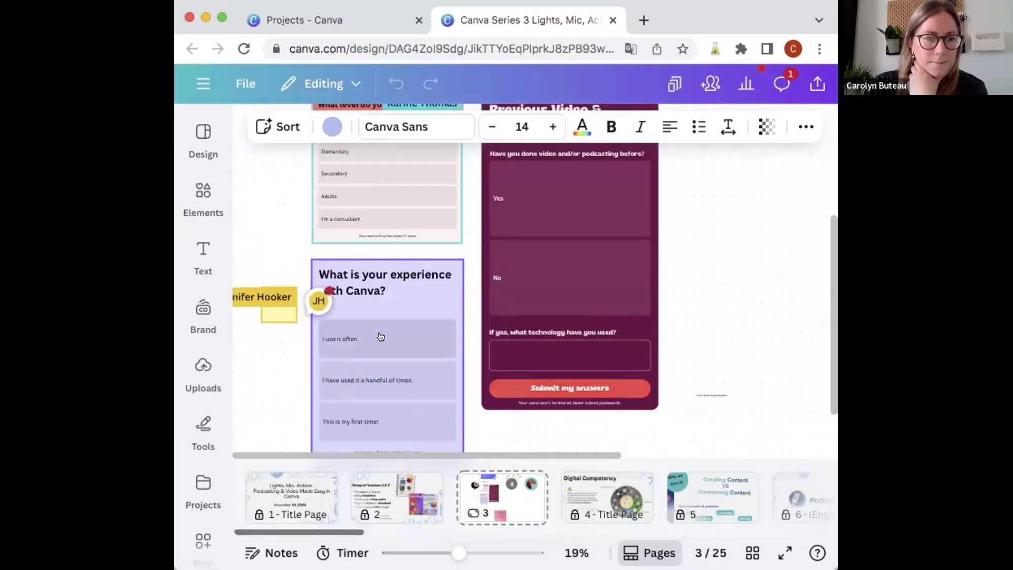
pyautogui.click(383, 335)
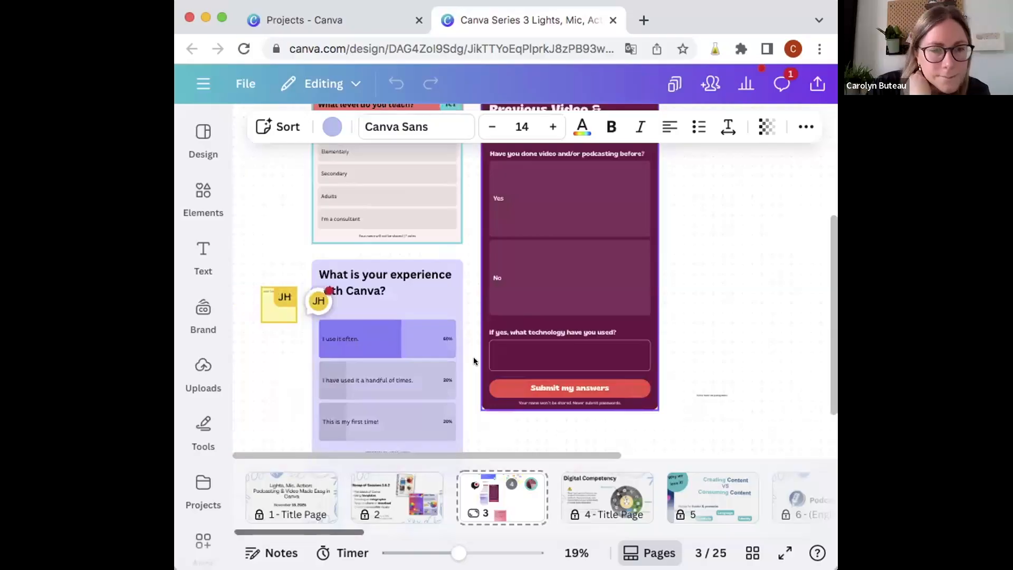
# Step: Answer the "What level do you teach?" poll with "Secondary"
pyautogui.scroll(1, 443, 376)
pyautogui.scroll(-1, 444, 376)
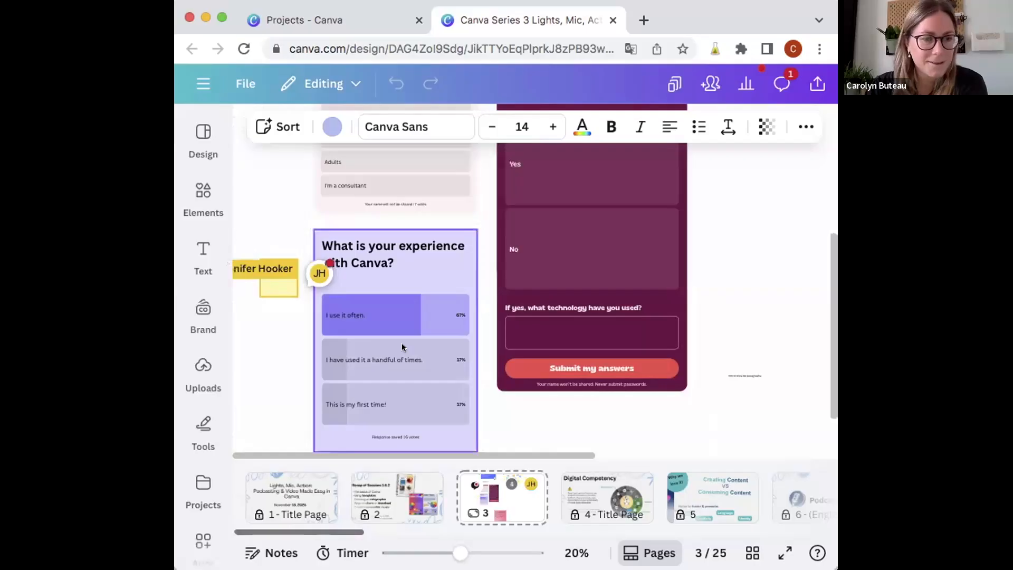
pyautogui.scroll(3, 402, 347)
pyautogui.scroll(2, 340, 255)
pyautogui.click(314, 283)
pyautogui.click(310, 297)
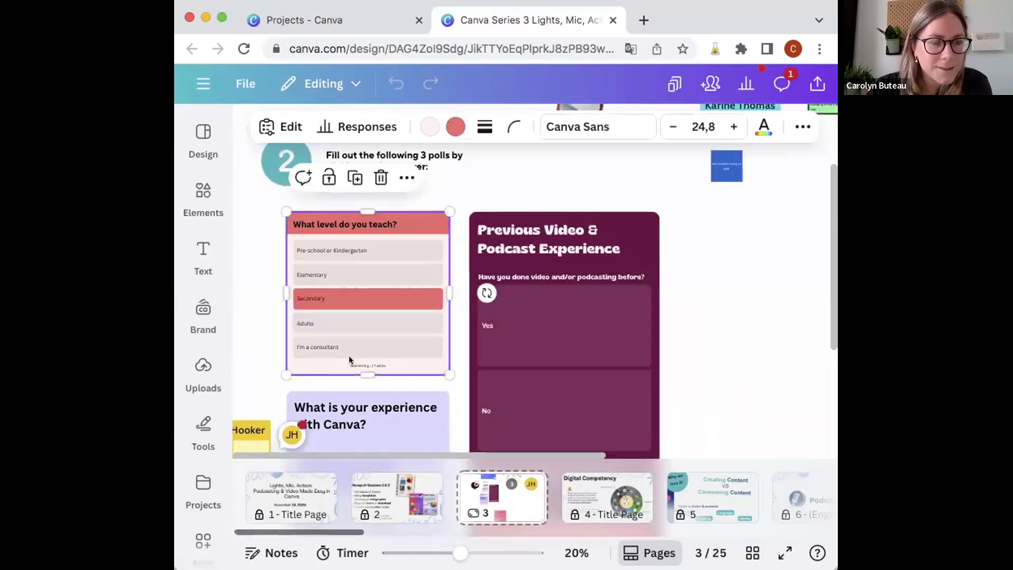
# Step: Answer "Yes" to having done video or podcasting before and submit the Previous Video & Podcast Experience poll
pyautogui.scroll(2, 440, 360)
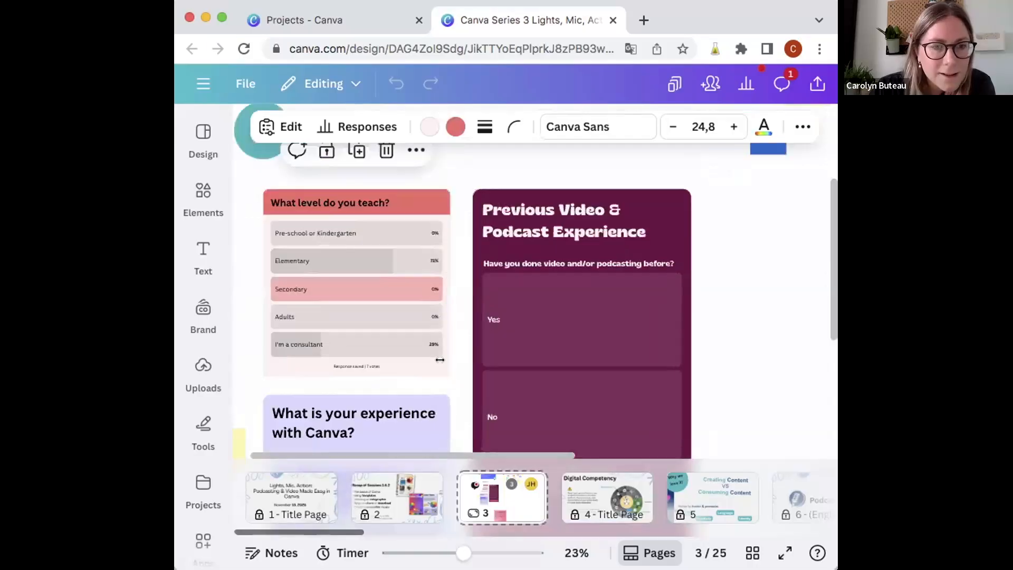
pyautogui.scroll(2, 440, 360)
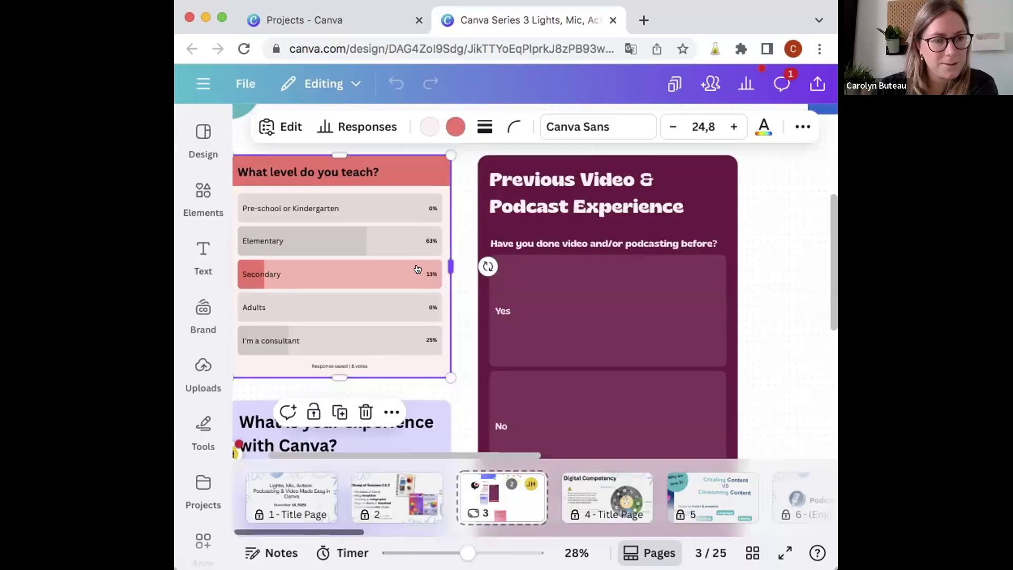
pyautogui.click(600, 324)
pyautogui.scroll(-3, 600, 324)
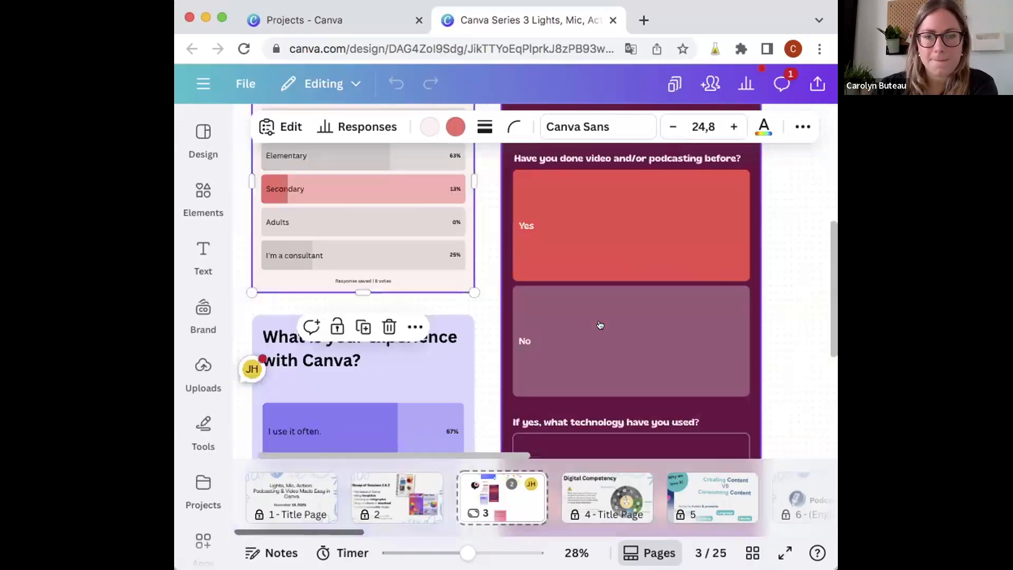
pyautogui.scroll(-3, 600, 324)
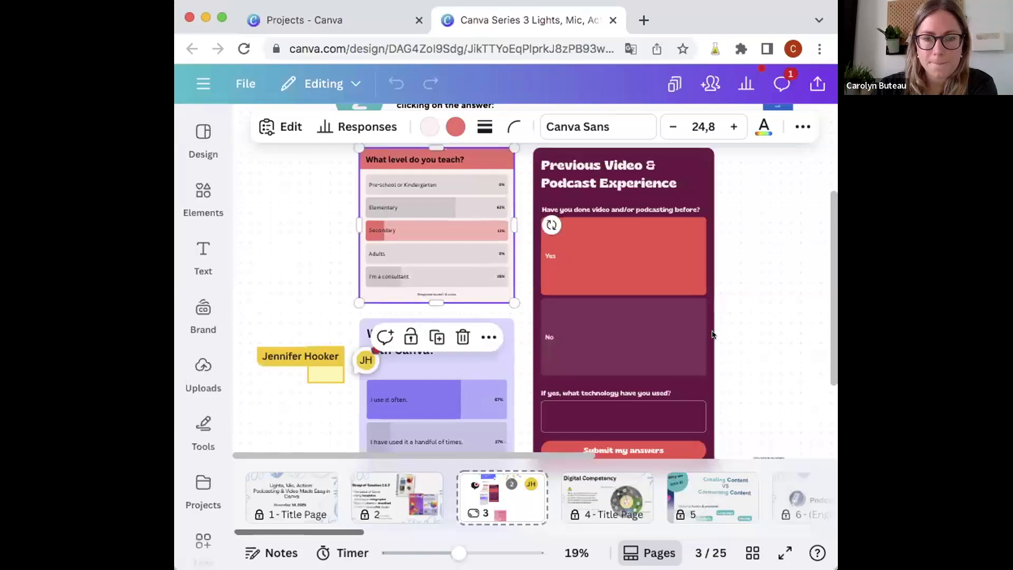
pyautogui.scroll(-2, 707, 335)
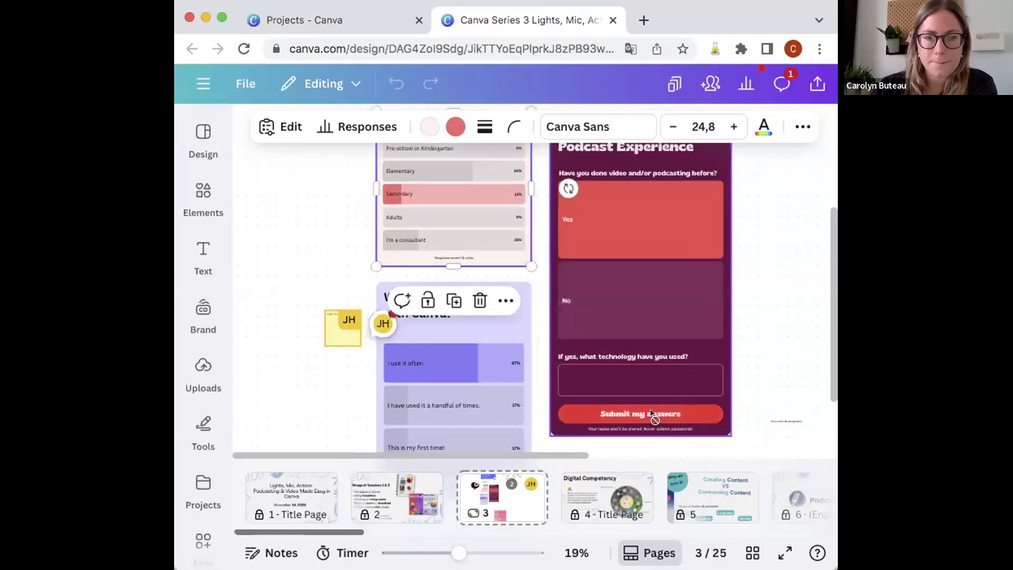
# Step: Review the sticky notes in the question section and open page 4, Digital Competency
pyautogui.scroll(1, 785, 274)
pyautogui.hscroll(1, 784, 273)
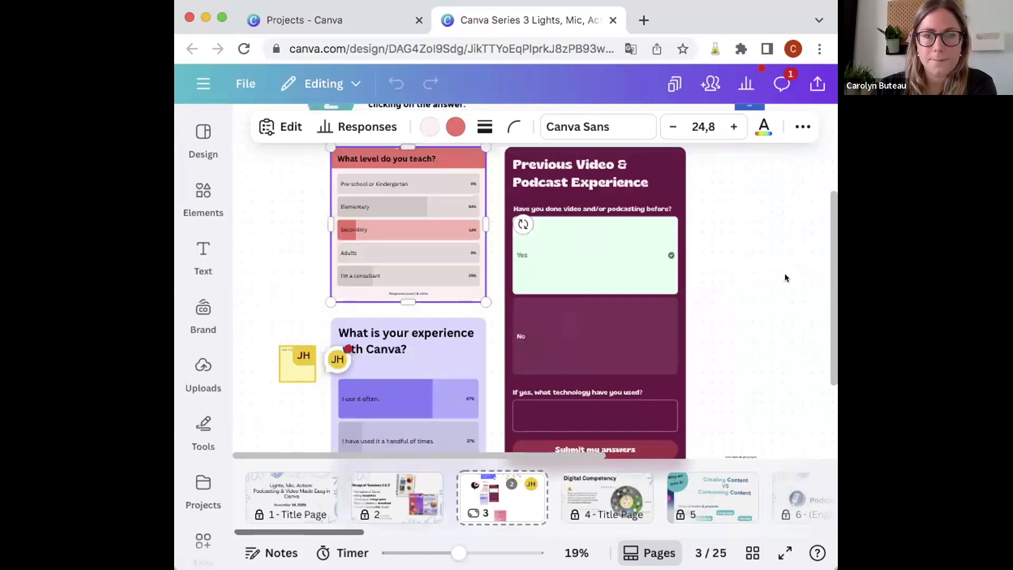
pyautogui.scroll(2, 784, 273)
pyautogui.hscroll(2, 784, 273)
pyautogui.scroll(4, 784, 277)
pyautogui.hscroll(2, 784, 277)
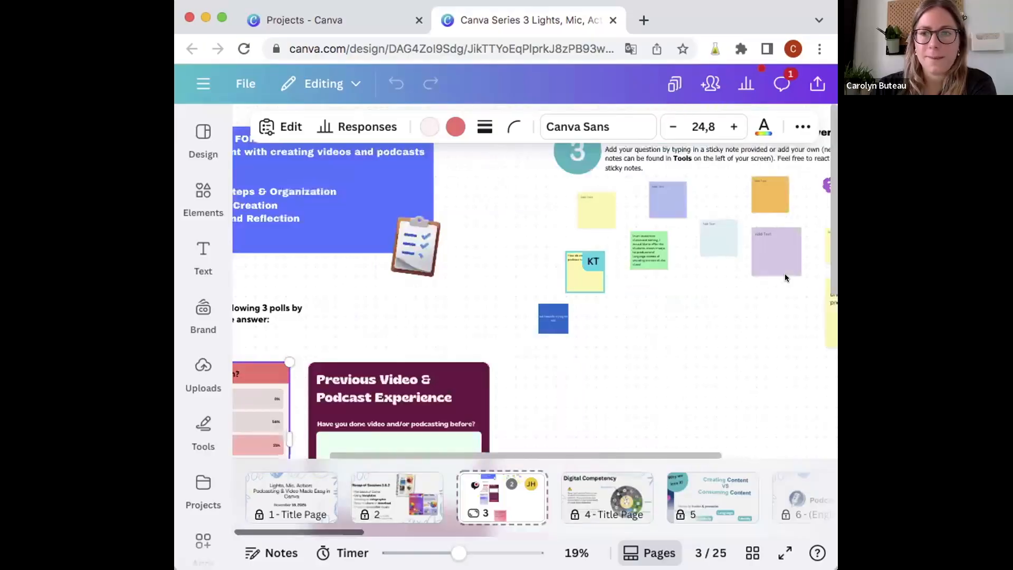
pyautogui.scroll(1, 784, 274)
pyautogui.hscroll(-2, 784, 274)
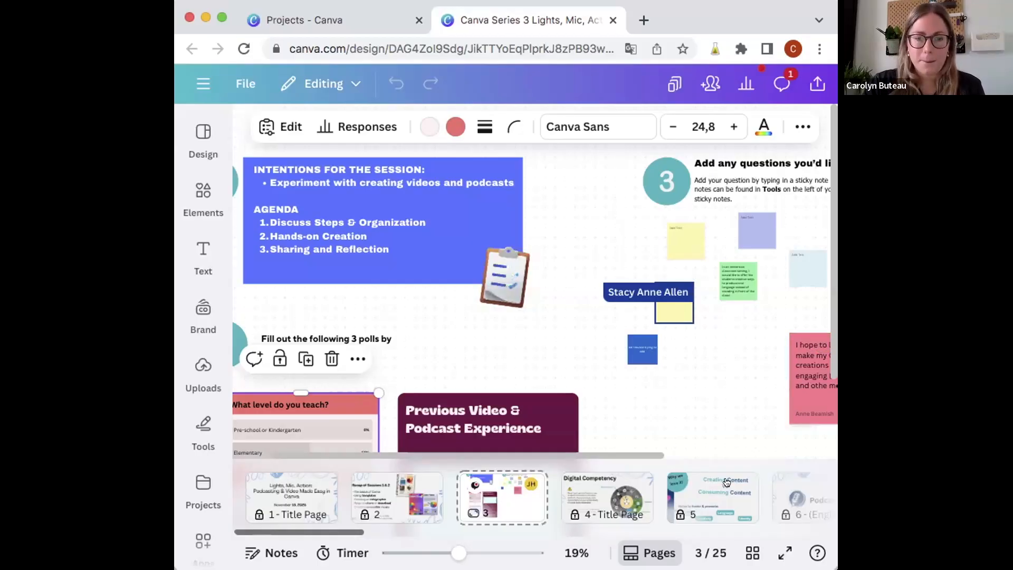
pyautogui.click(597, 493)
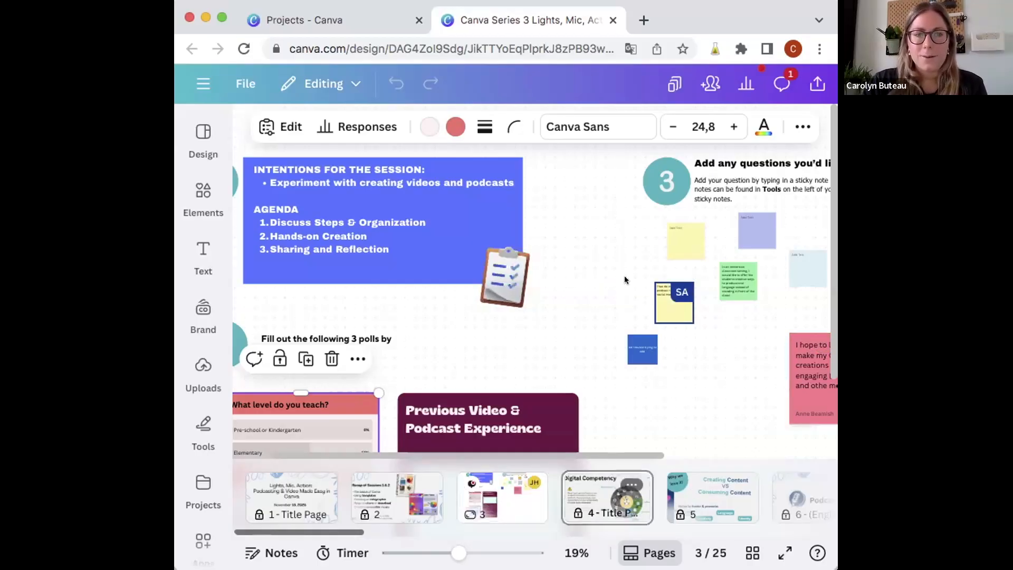
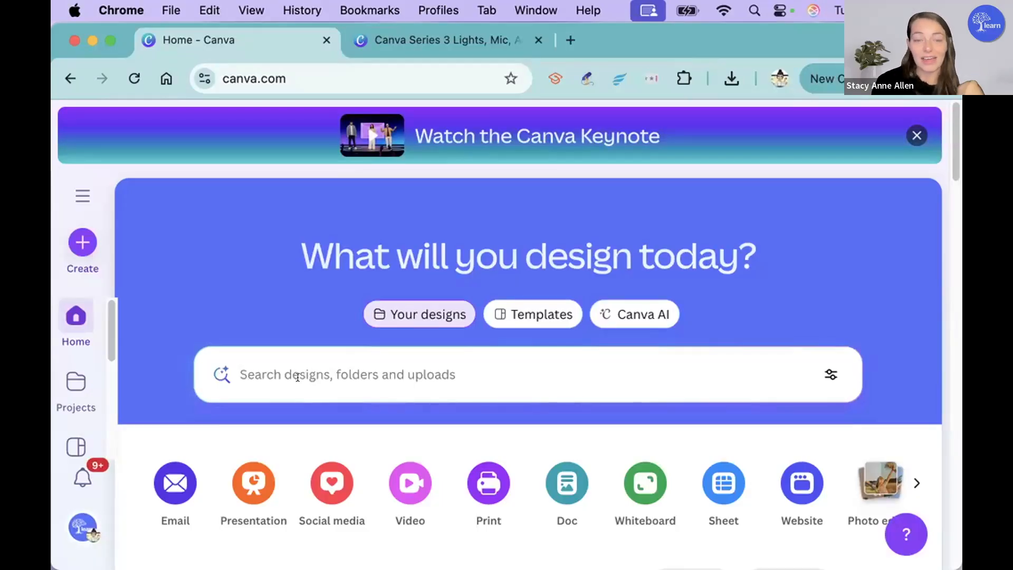
# Step: Search Canva's templates for "podcast video"
pyautogui.click(298, 377)
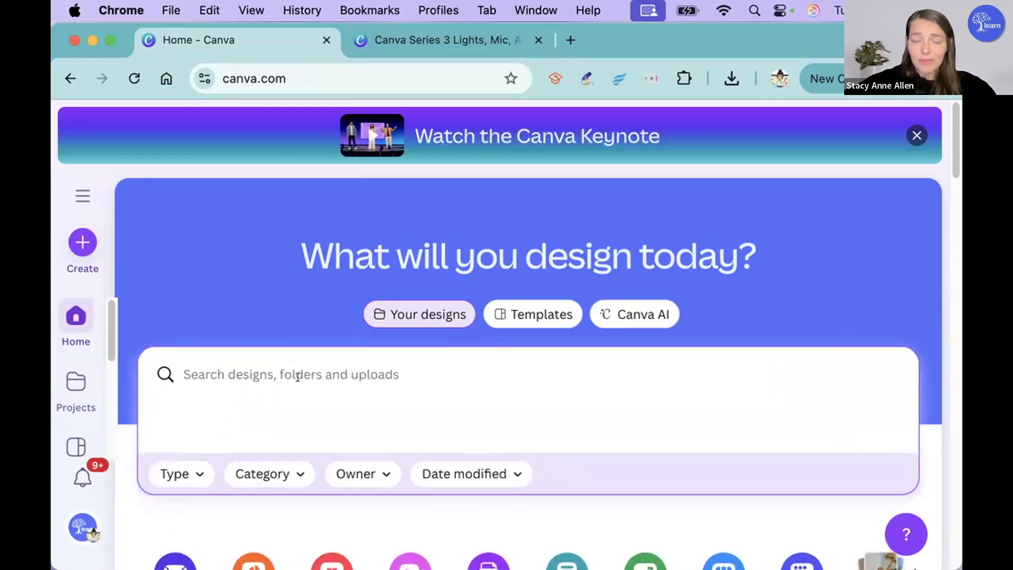
pyautogui.click(549, 302)
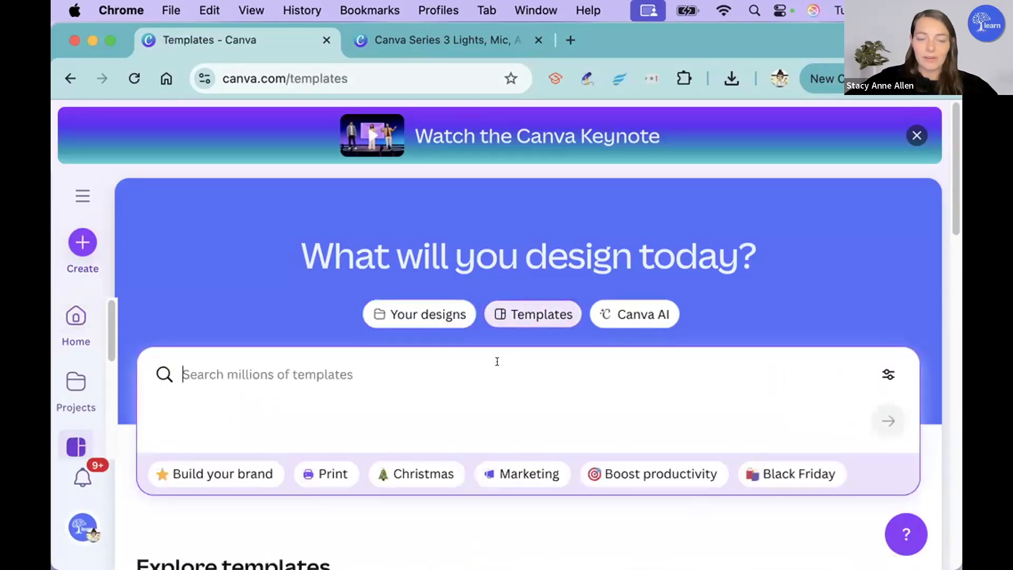
pyautogui.write('podcast video')
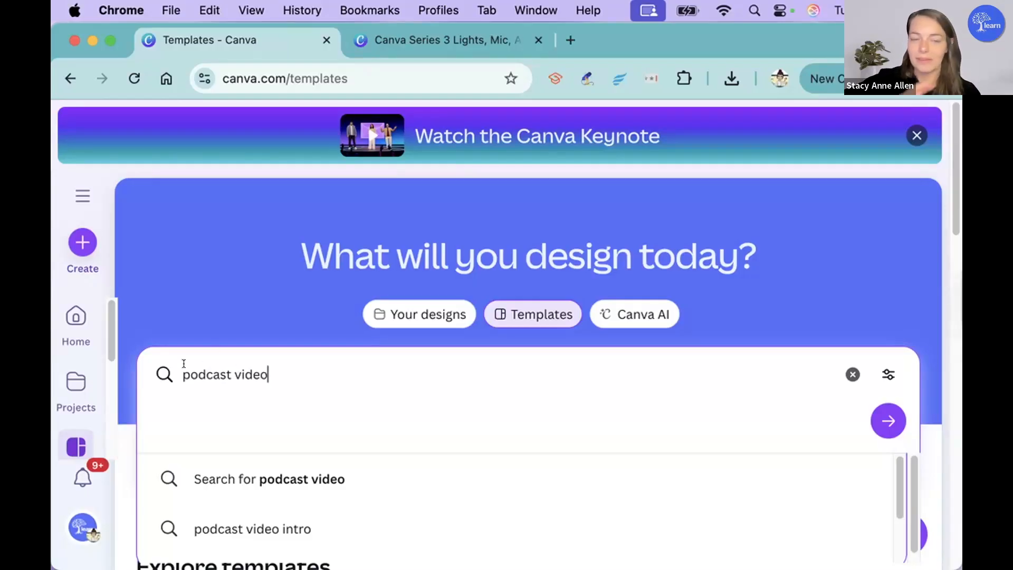
pyautogui.click(891, 421)
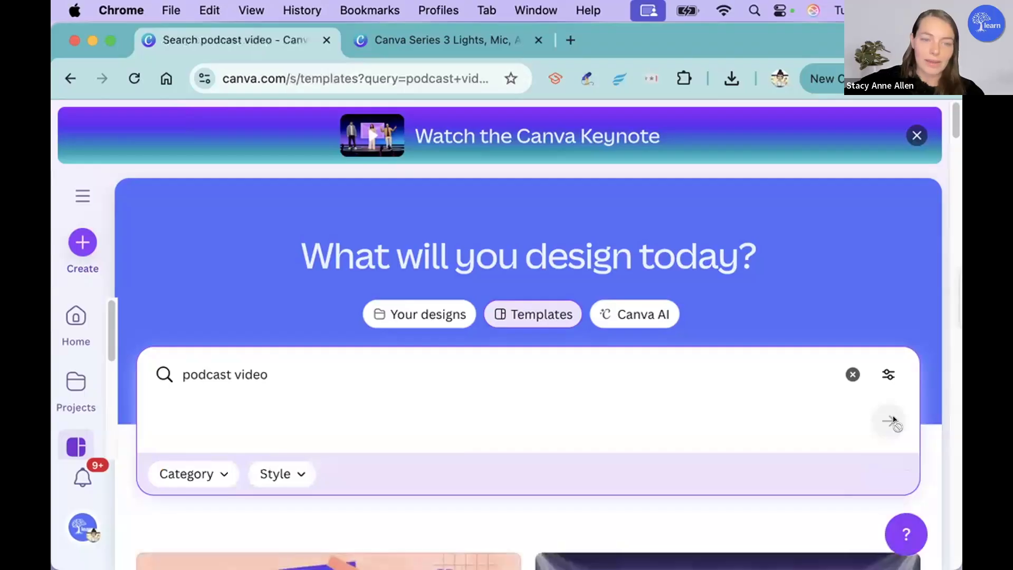
# Step: Choose the Brown White Animated Podcast Mobile Video template from the results and open it for customizing
pyautogui.scroll(-5, 597, 269)
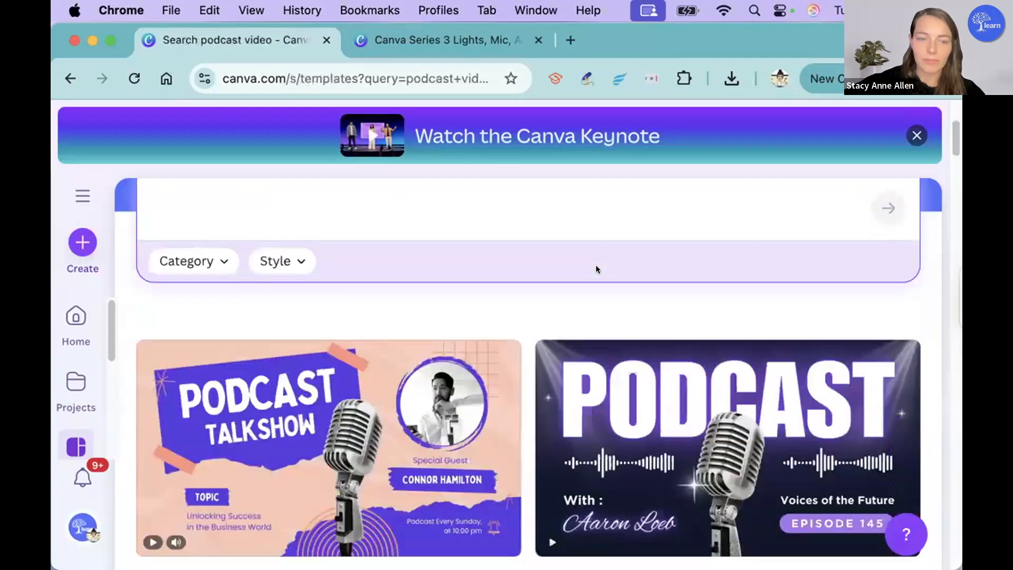
pyautogui.scroll(-4, 592, 270)
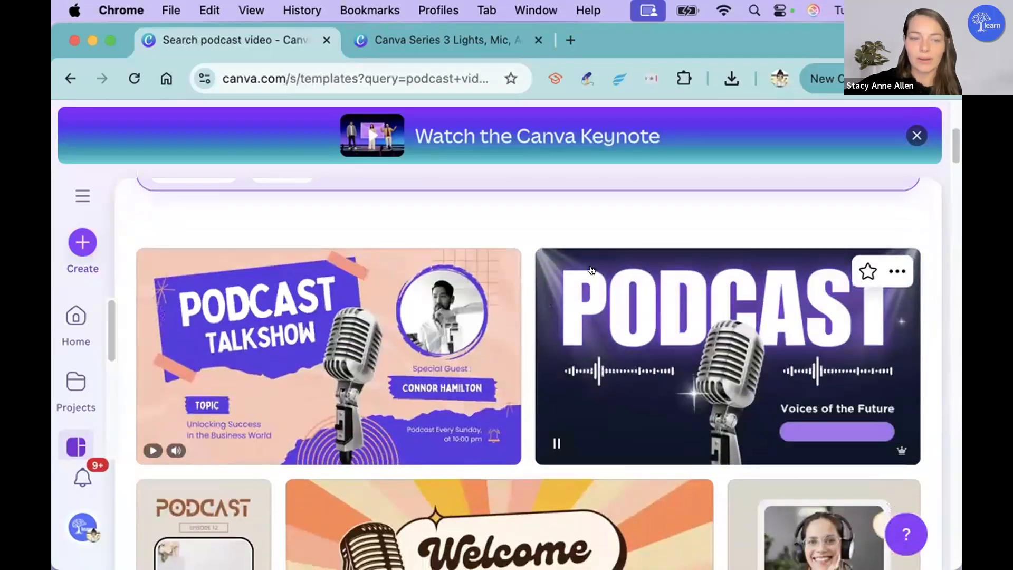
pyautogui.scroll(-2, 591, 269)
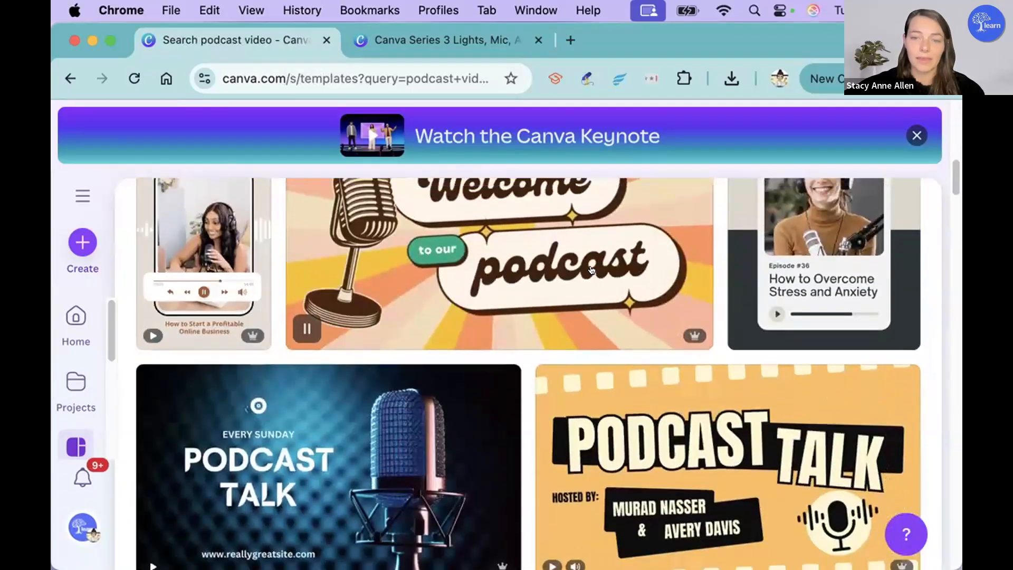
pyautogui.scroll(2, 592, 269)
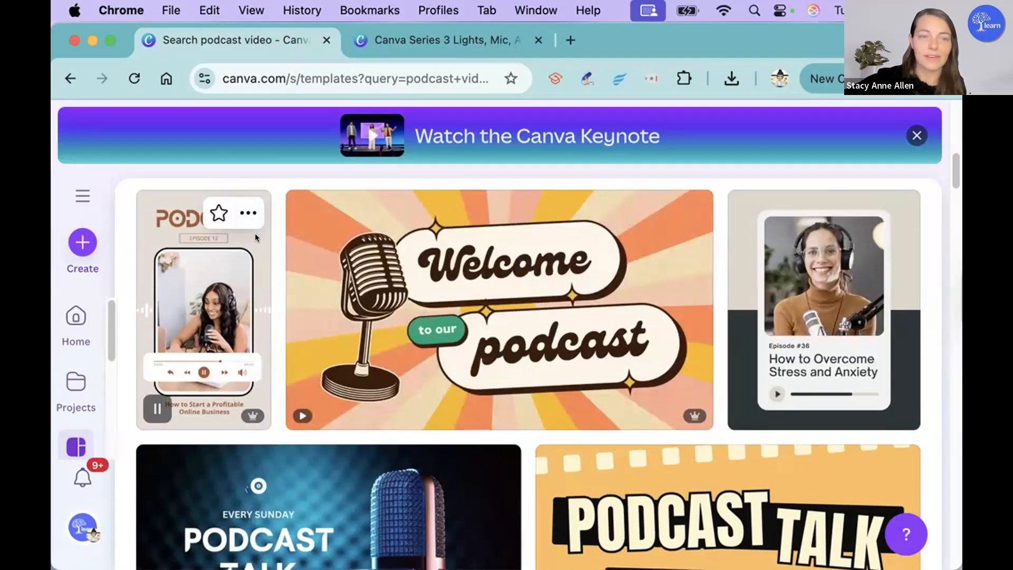
pyautogui.click(256, 237)
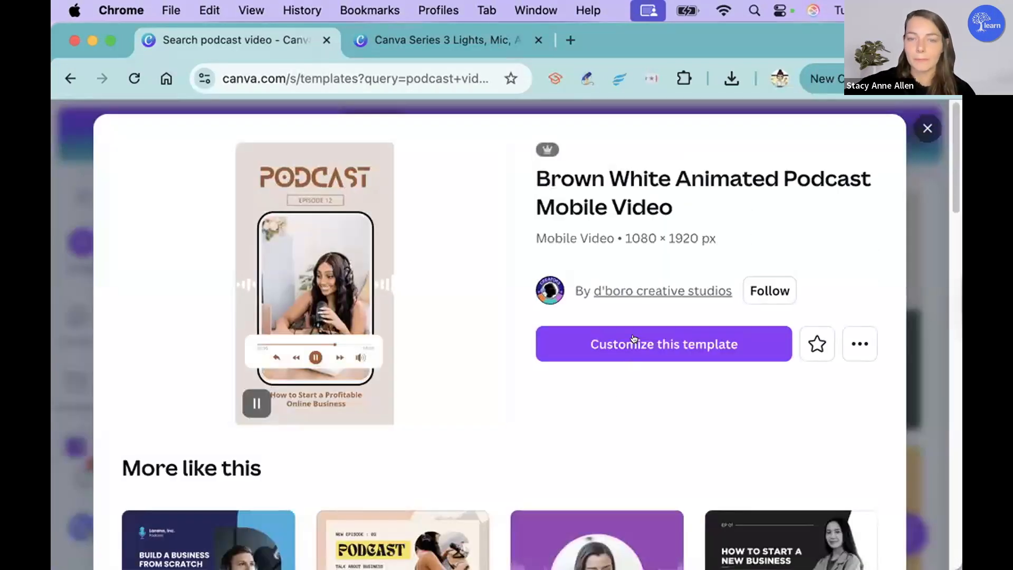
pyautogui.click(634, 340)
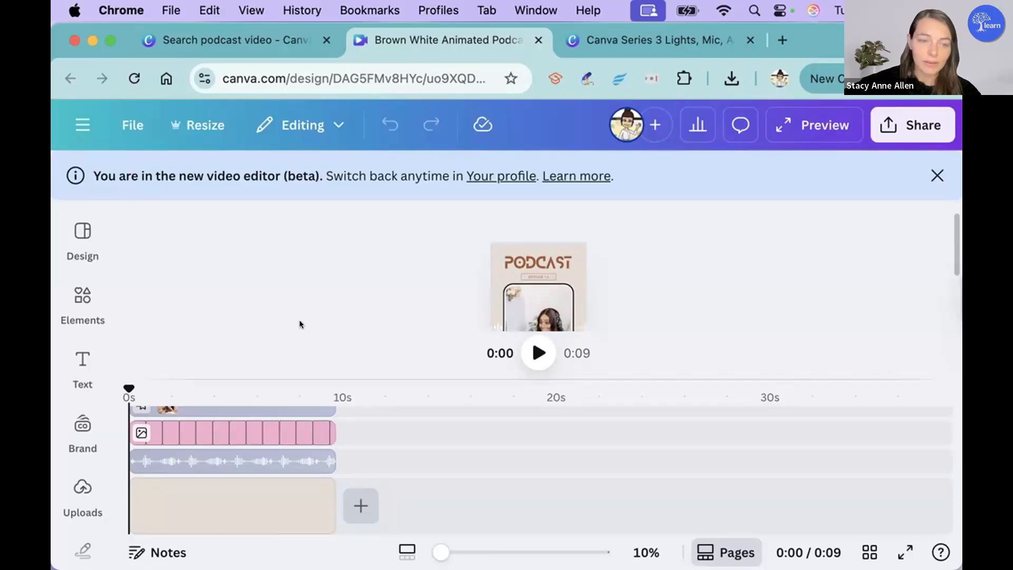
# Step: Examine the text and graphic layers stacked in the podcast template's timeline
pyautogui.scroll(2, 300, 436)
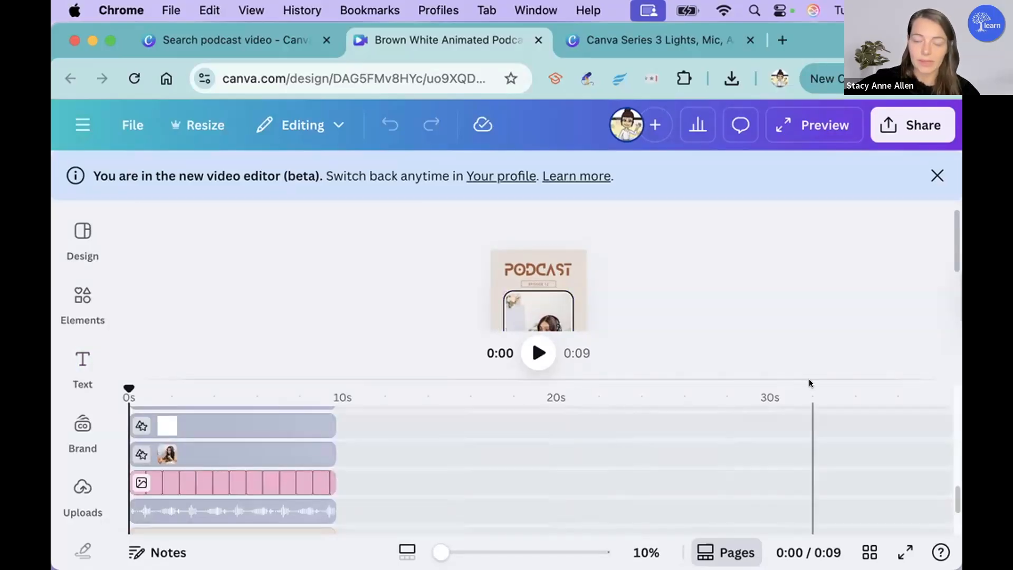
pyautogui.scroll(4, 217, 425)
pyautogui.scroll(5, 216, 426)
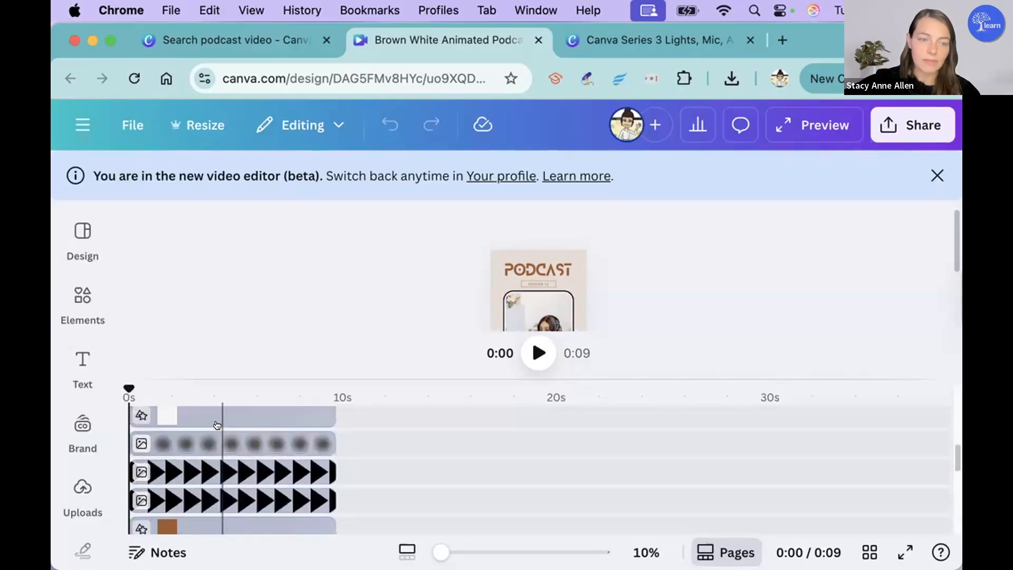
pyautogui.scroll(5, 217, 426)
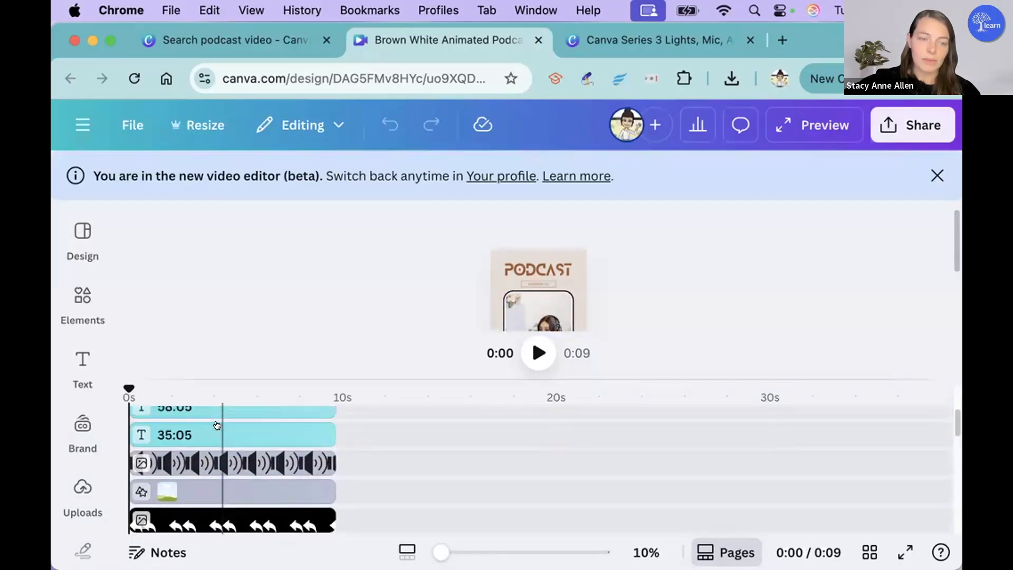
pyautogui.scroll(-2, 216, 425)
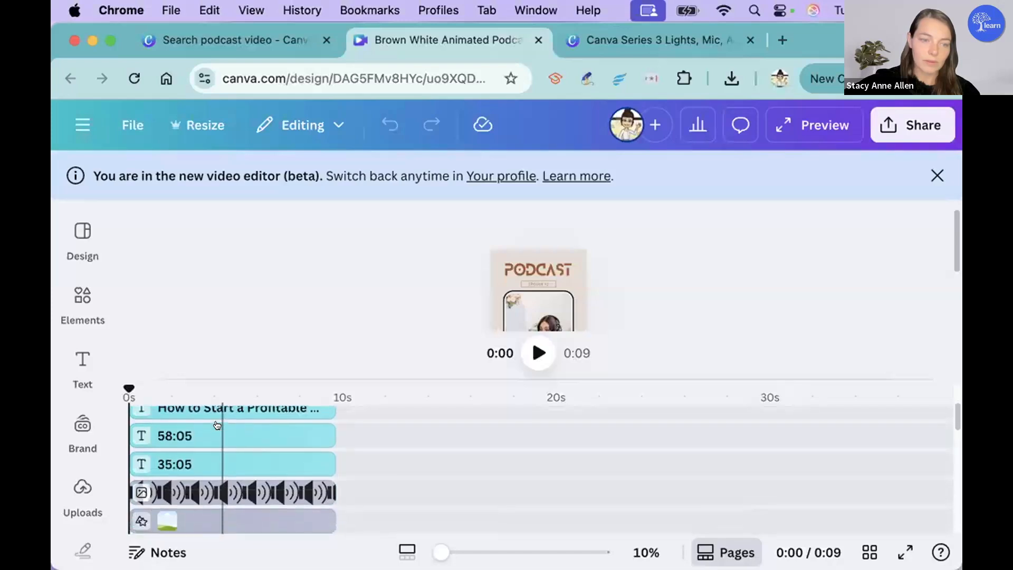
pyautogui.scroll(3, 216, 452)
pyautogui.scroll(-6, 216, 452)
pyautogui.scroll(-5, 216, 452)
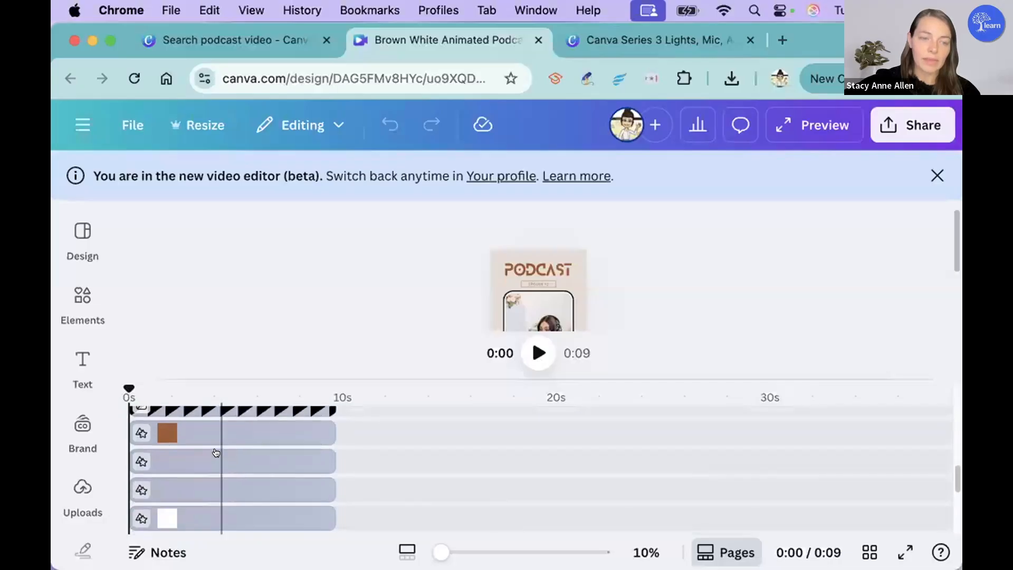
pyautogui.scroll(-6, 216, 452)
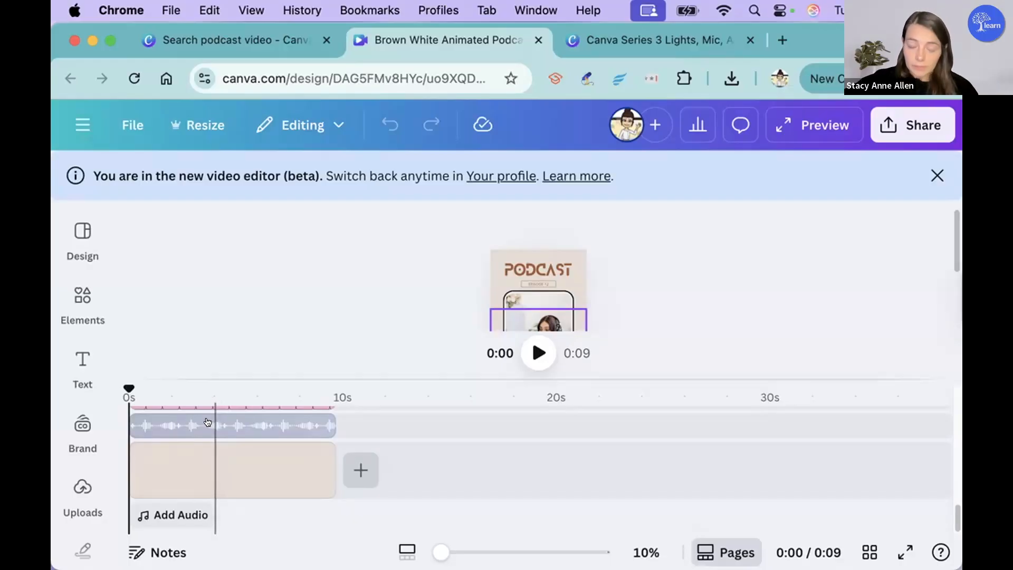
# Step: Change the episode label beneath the PODCAST heading to "Episode 1"
pyautogui.click(565, 261)
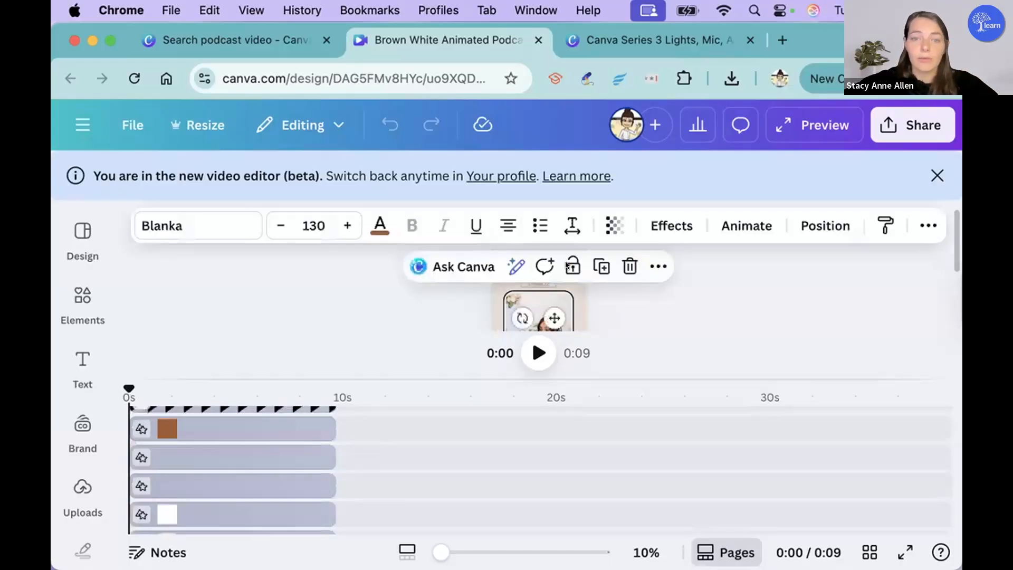
pyautogui.click(638, 306)
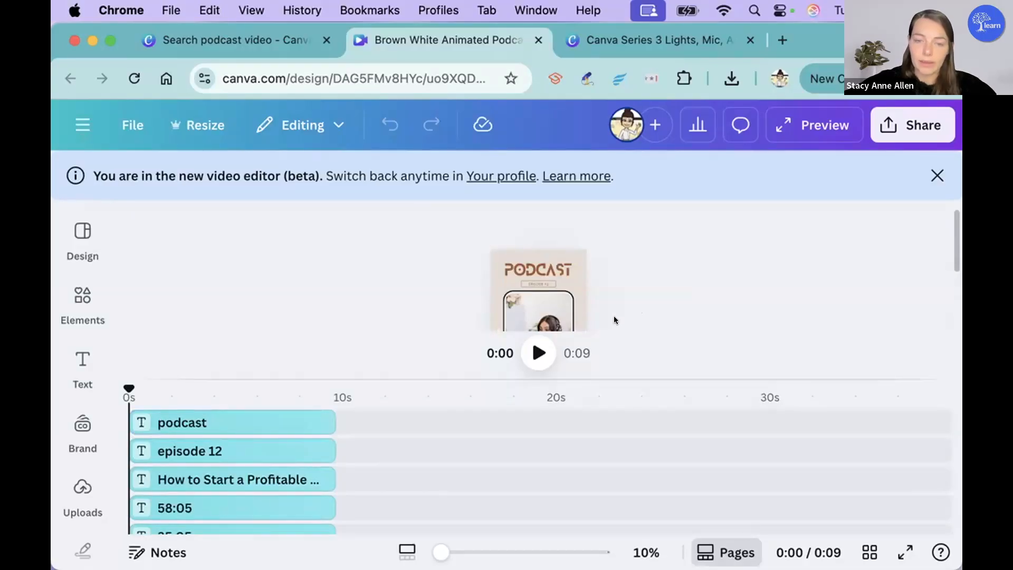
pyautogui.click(531, 268)
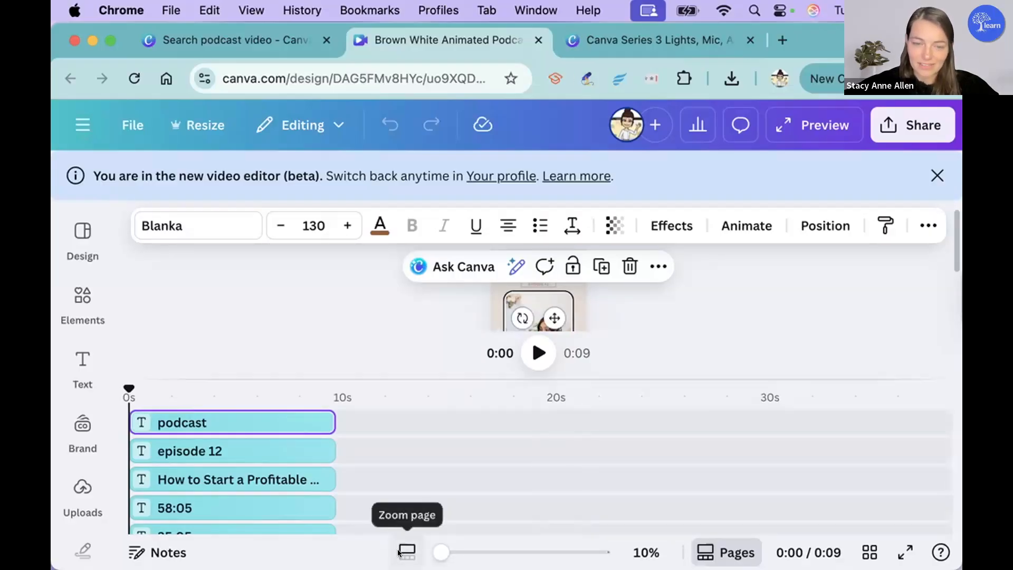
pyautogui.moveTo(442, 550); pyautogui.dragTo(468, 552)
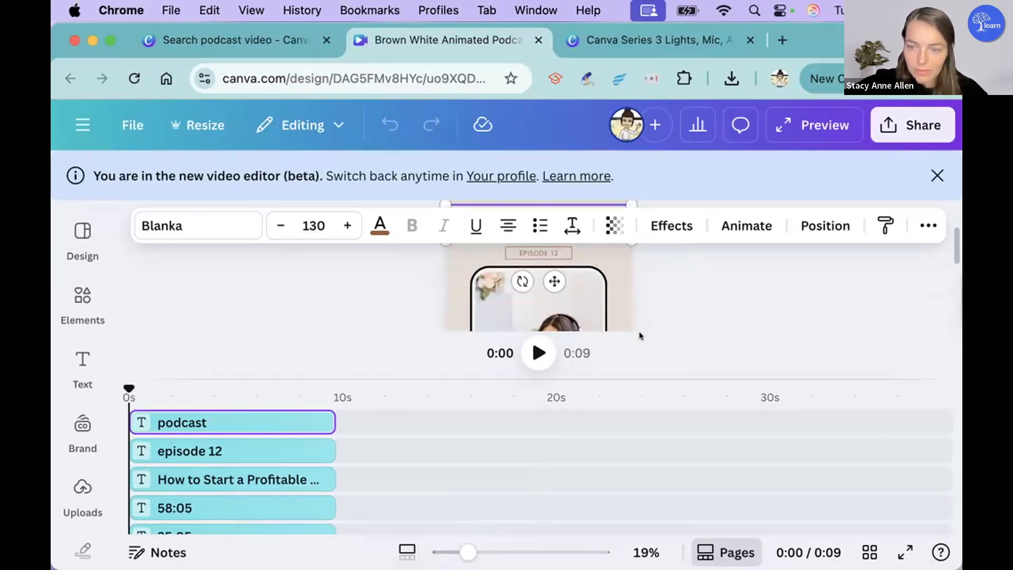
pyautogui.click(511, 248)
pyautogui.click(524, 248)
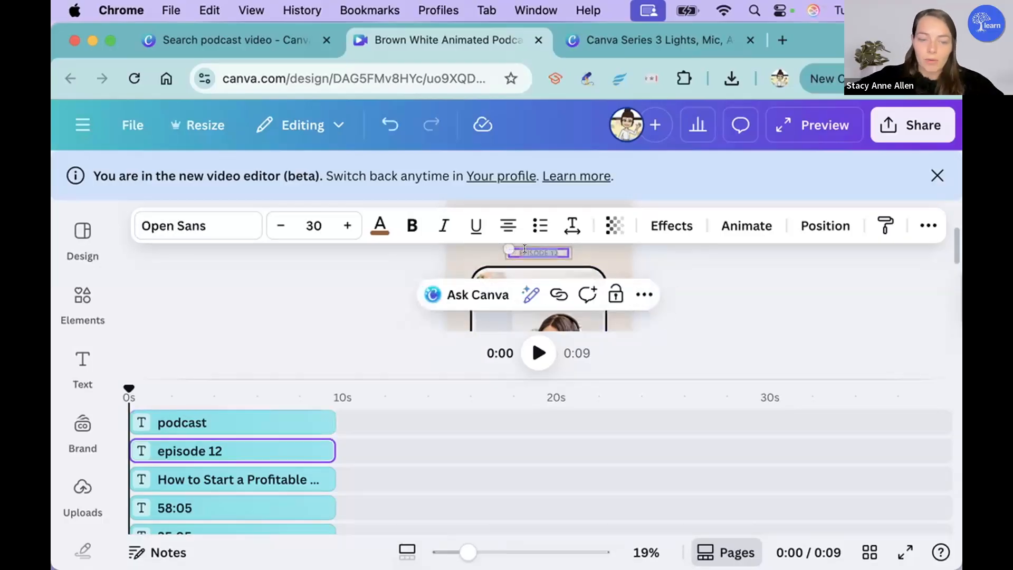
pyautogui.press('BackSpace')
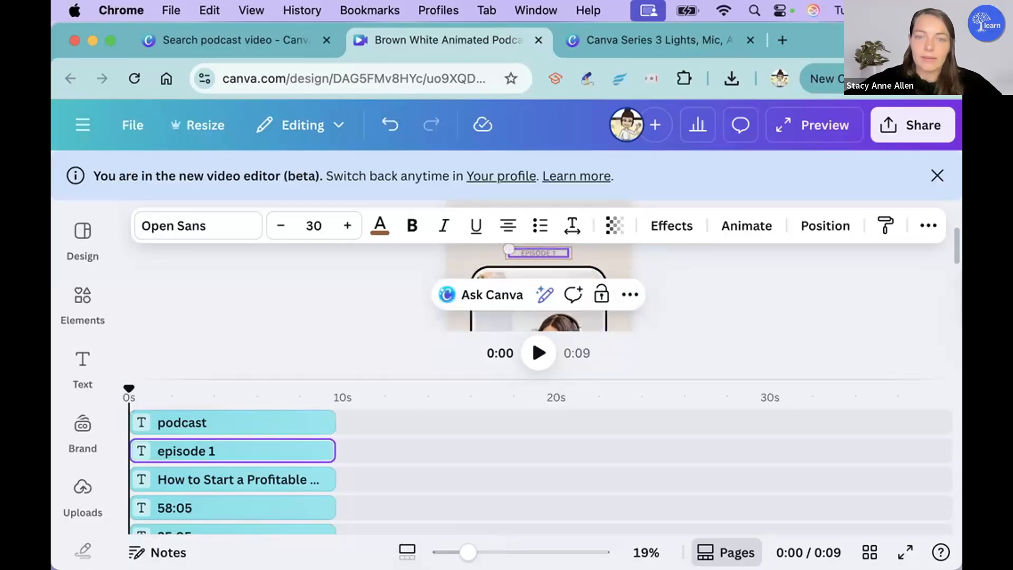
# Step: Change the page's background colour to a light blue-grey
pyautogui.click(613, 248)
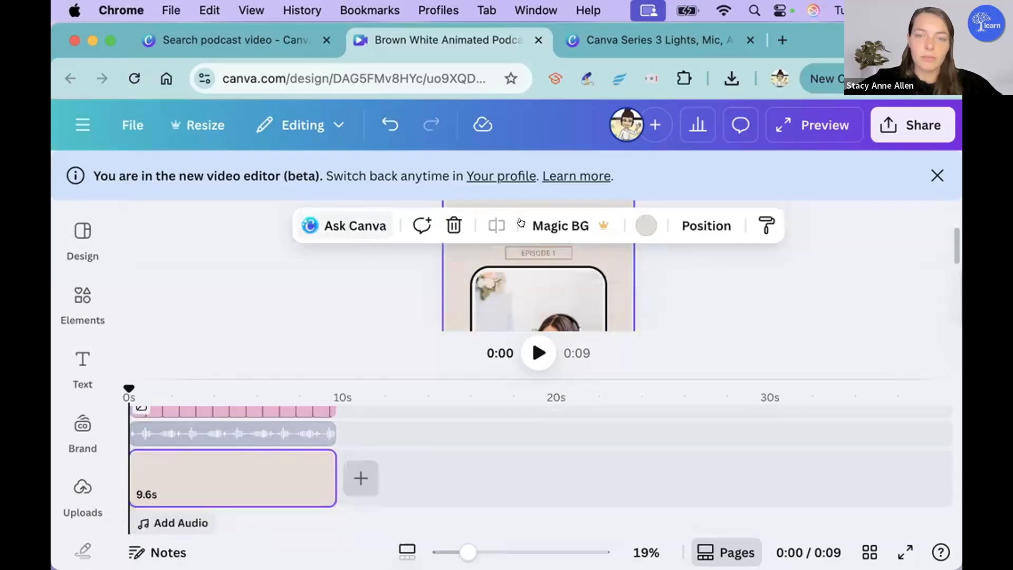
pyautogui.click(646, 225)
pyautogui.click(309, 406)
pyautogui.click(750, 290)
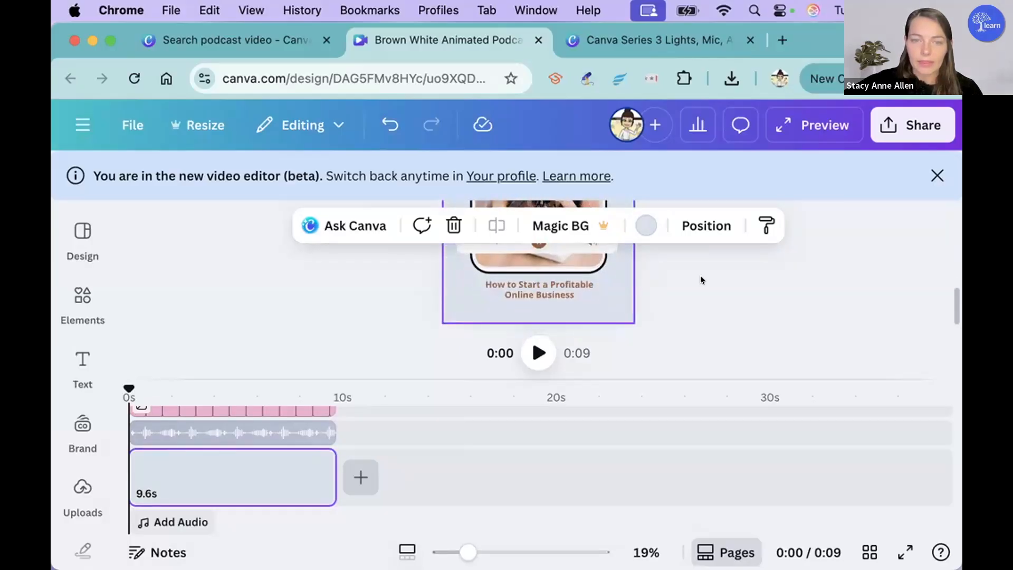
# Step: Replace the "How to Start a Profitable Online Business" caption with "Canva Podcast"
pyautogui.click(537, 287)
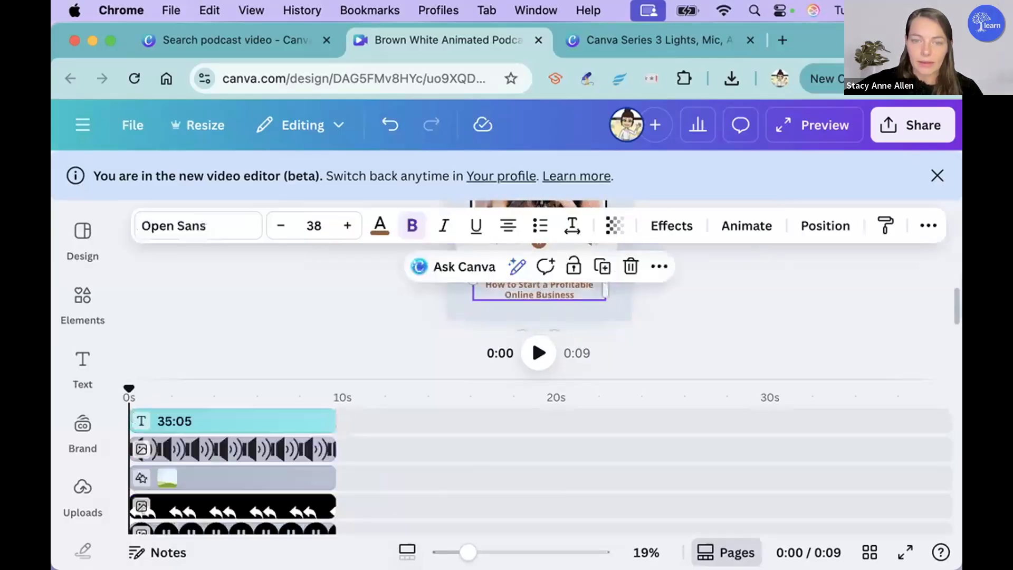
pyautogui.click(557, 289)
pyautogui.write('Canva')
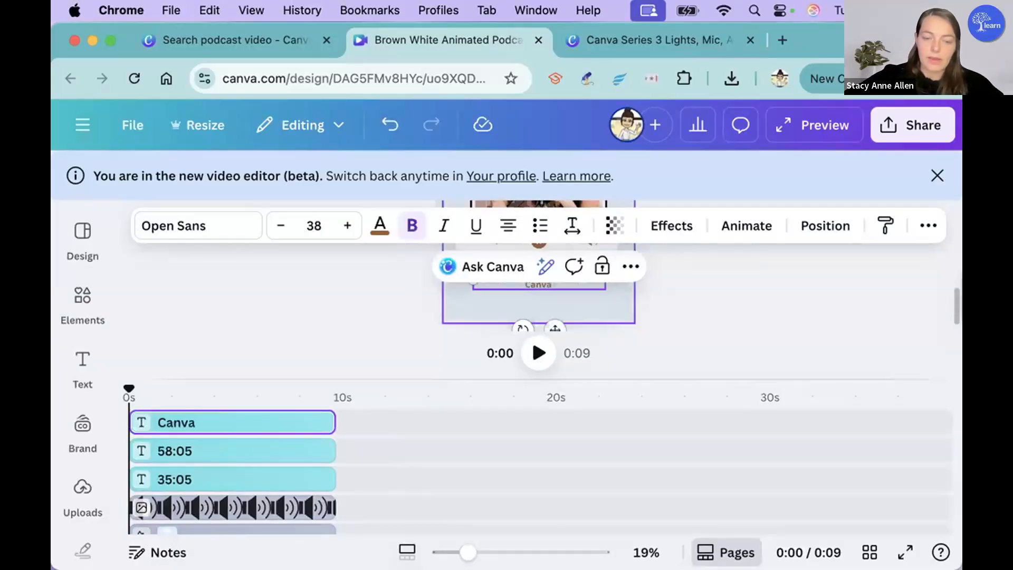
pyautogui.write(' Podcast')
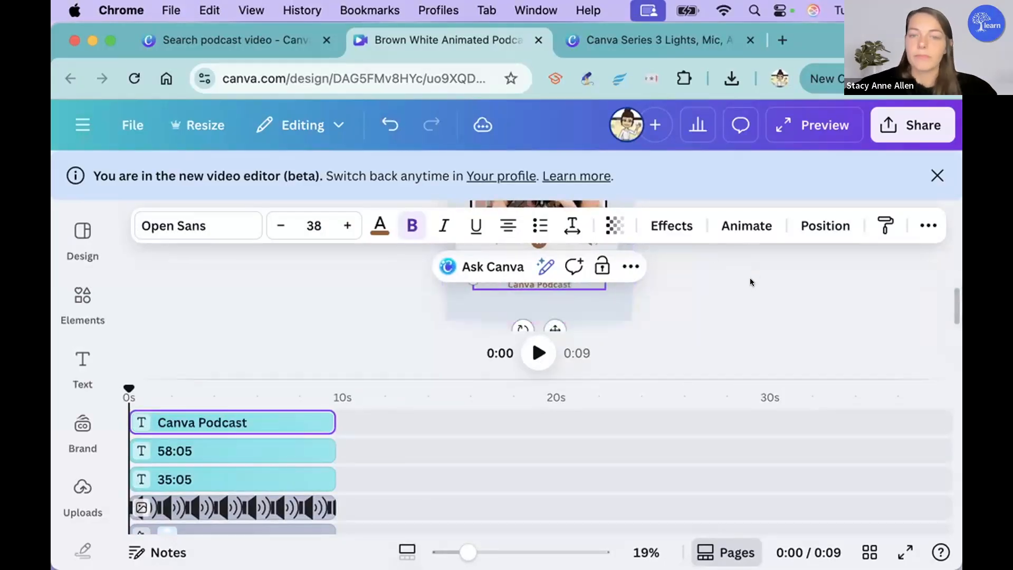
pyautogui.click(744, 291)
# Step: Delete the white sound-wave graphic behind the photo
pyautogui.scroll(3, 711, 292)
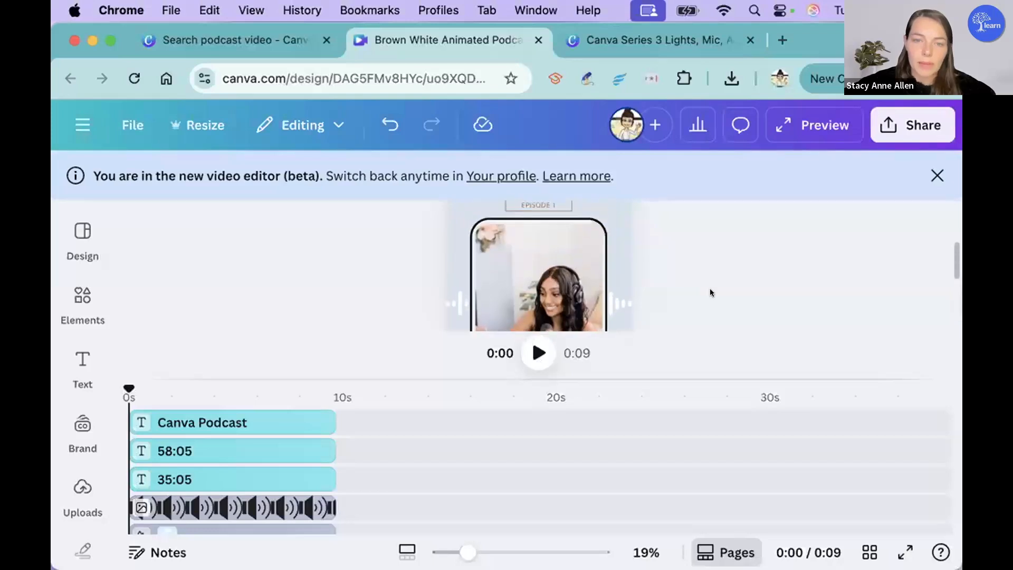
pyautogui.scroll(-2, 710, 292)
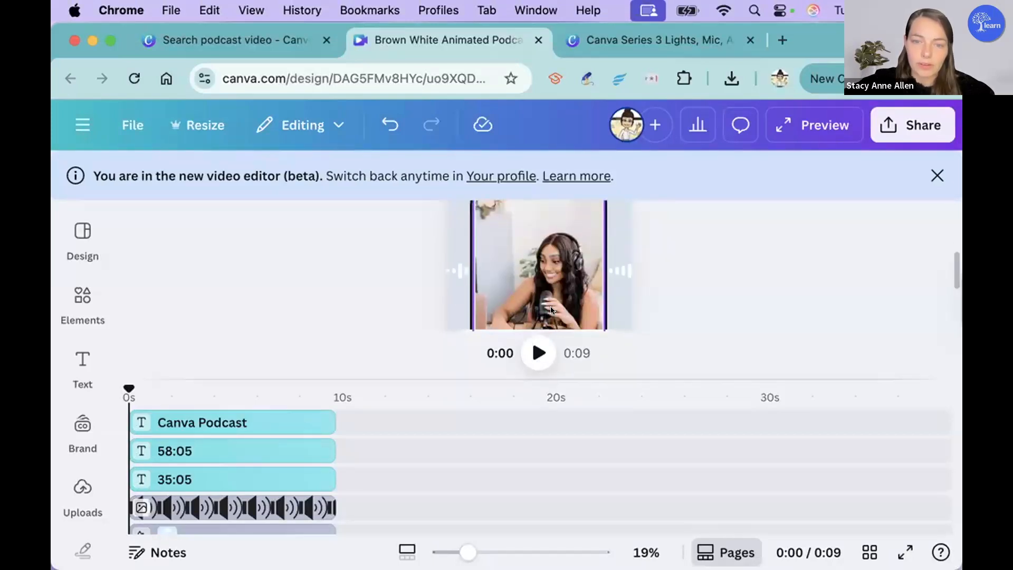
pyautogui.click(446, 269)
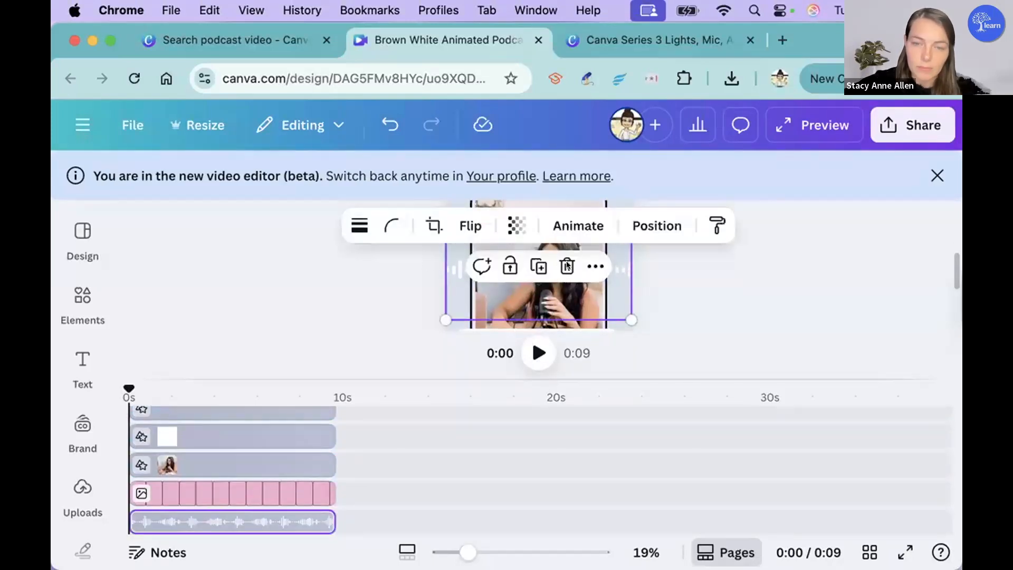
pyautogui.press('Delete')
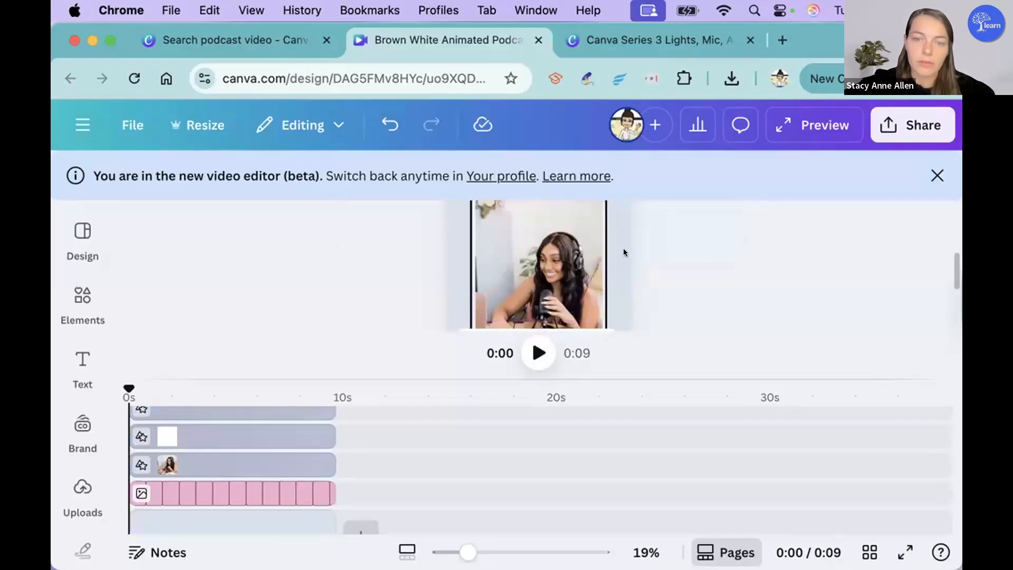
# Step: Delete the woman's photo, its empty frame and the black-outlined rounded rectangle behind it
pyautogui.scroll(2, 554, 243)
pyautogui.scroll(-2, 553, 246)
pyautogui.click(553, 246)
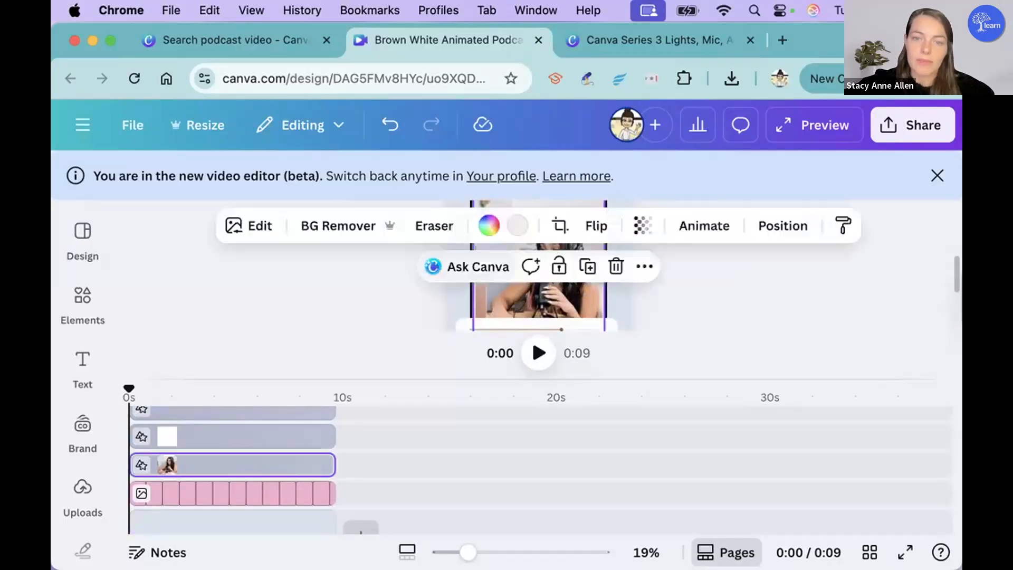
pyautogui.press('Delete')
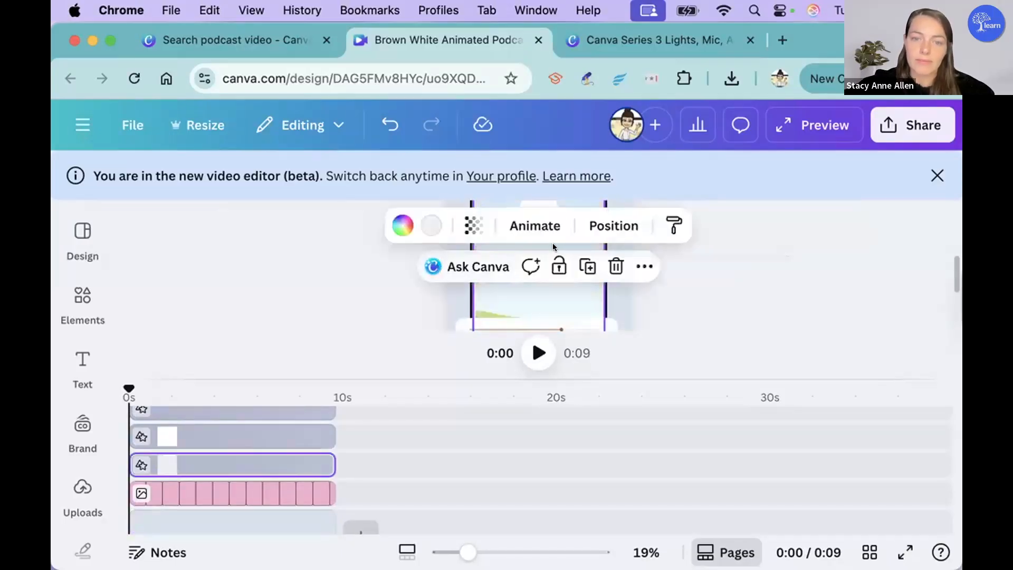
pyautogui.press('Delete')
pyautogui.click(542, 295)
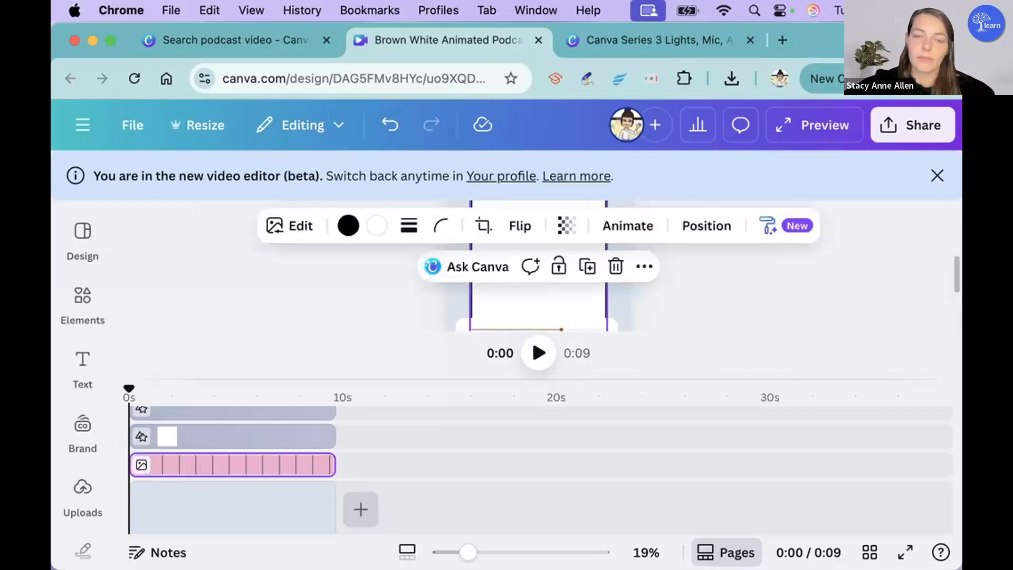
pyautogui.press('Delete')
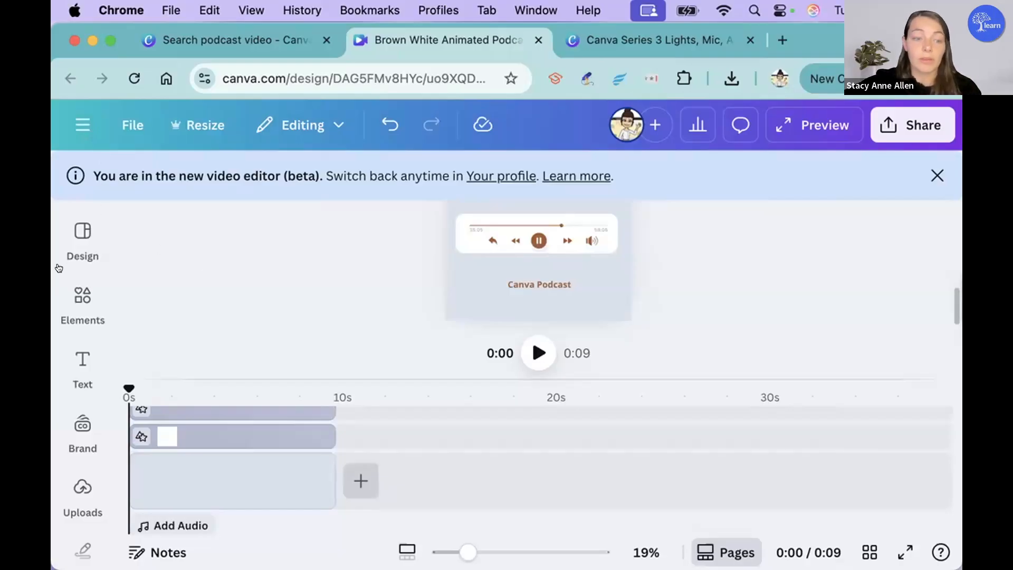
# Step: Set up a new voiceover recording that uses the MacBook Pro Microphone (Built-in) as its input
pyautogui.click(62, 498)
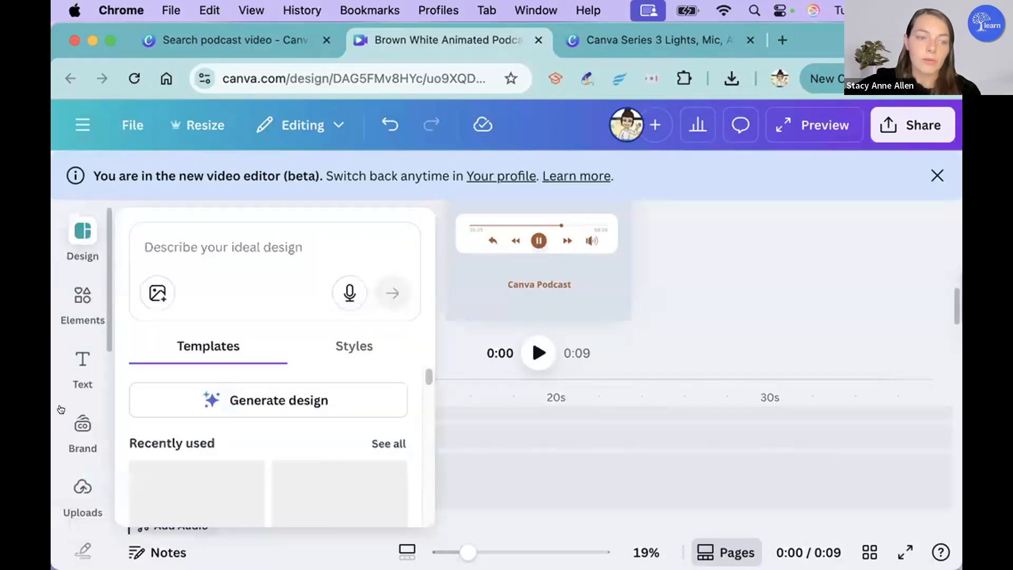
pyautogui.moveTo(62, 494)
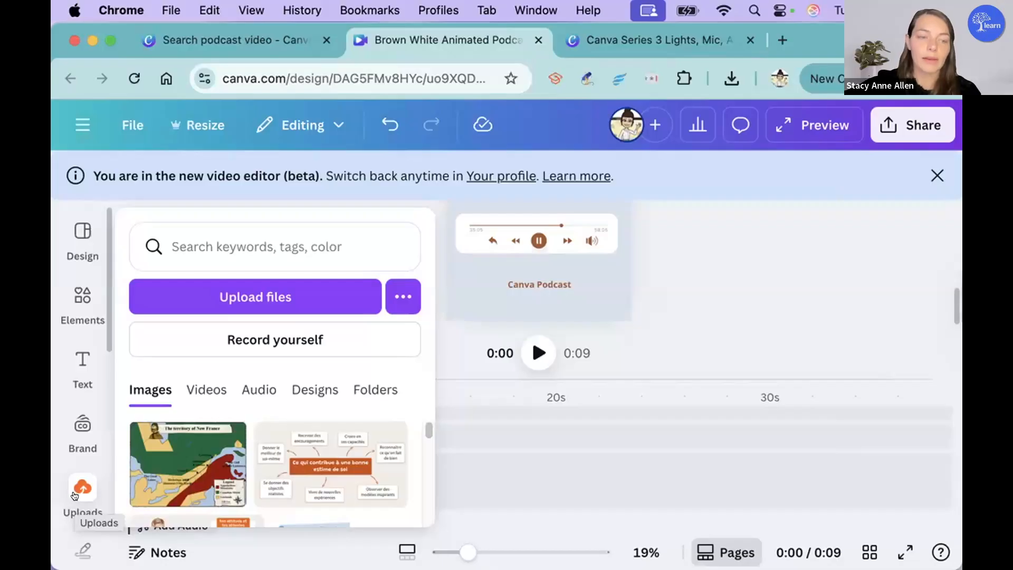
pyautogui.click(223, 338)
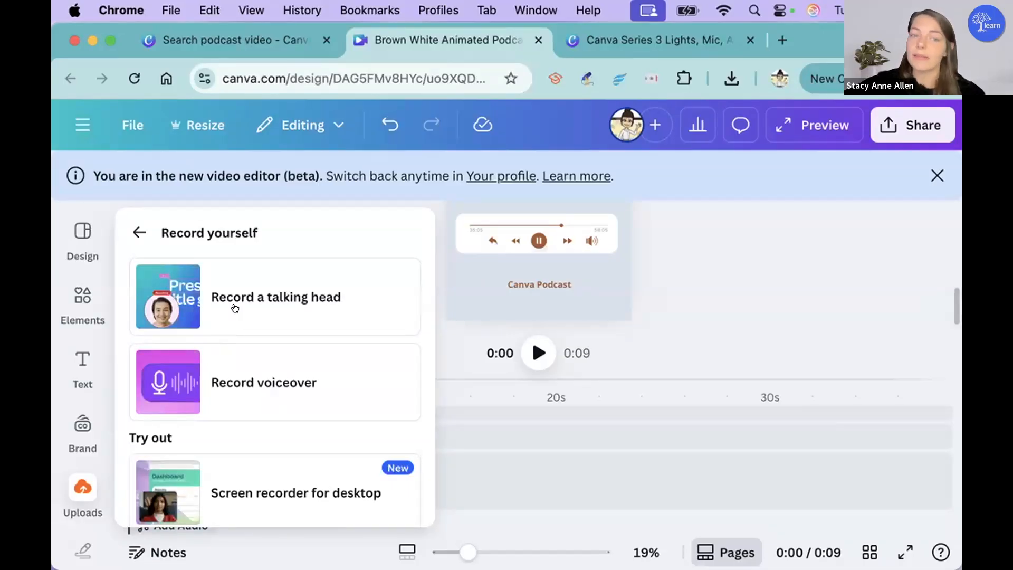
pyautogui.click(258, 366)
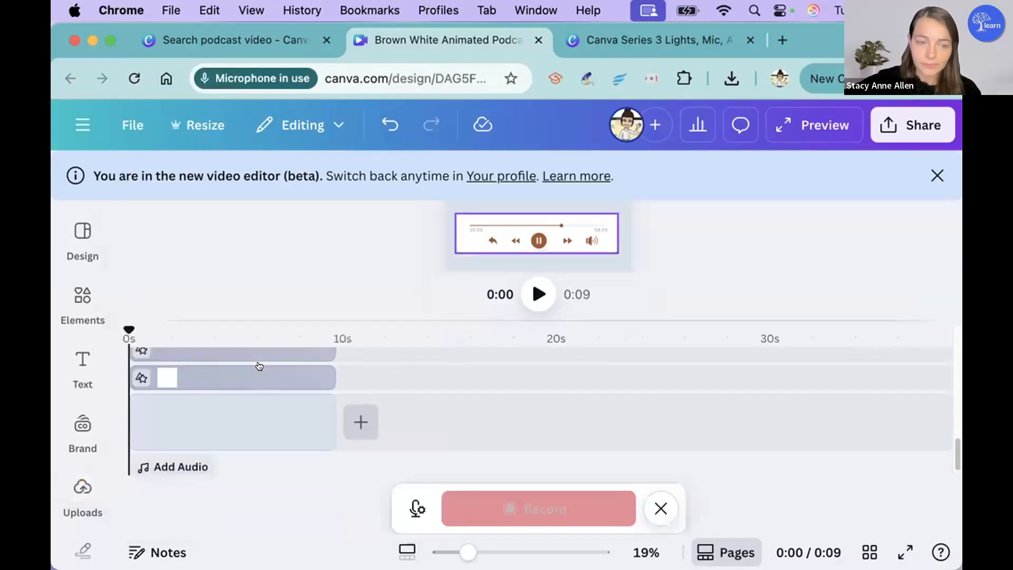
pyautogui.click(416, 508)
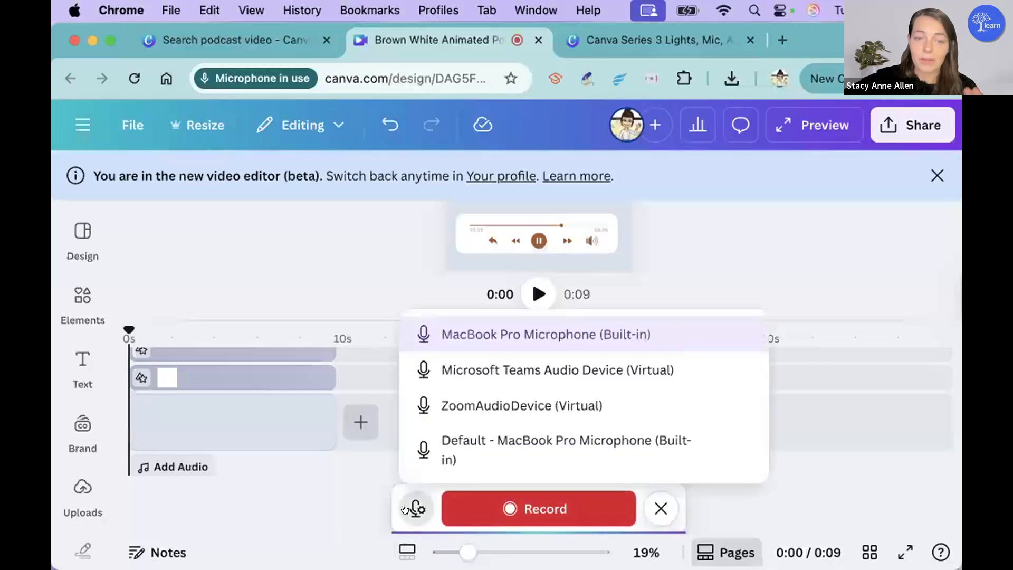
pyautogui.click(486, 336)
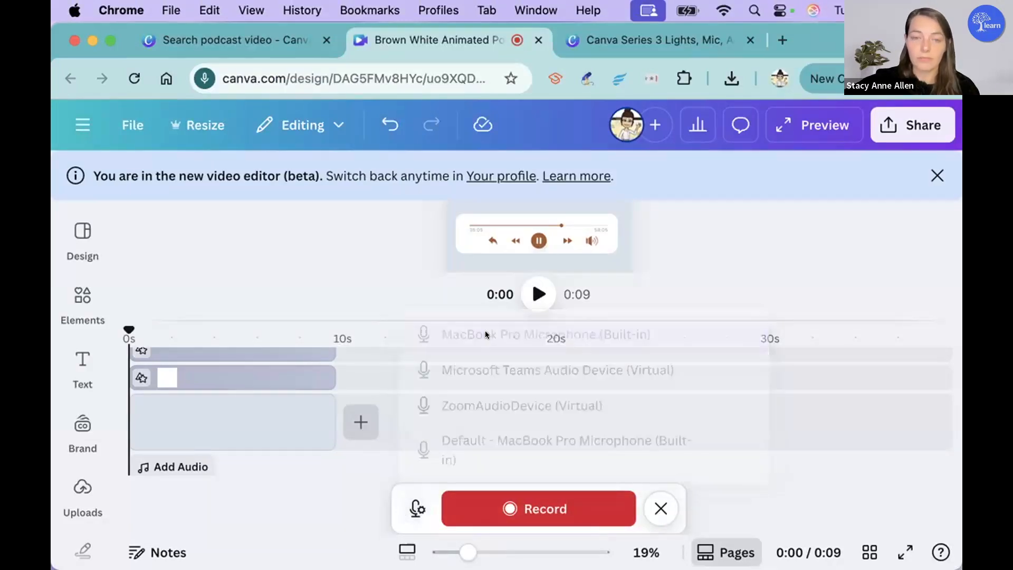
# Step: Record a short voiceover of about 4 seconds and finish it so it is added to the timeline
pyautogui.click(516, 499)
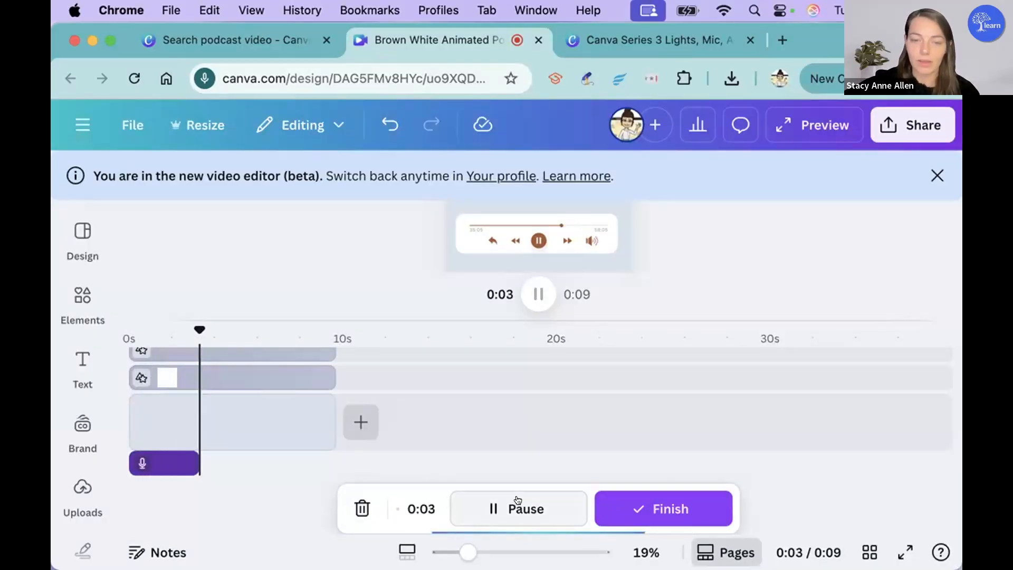
pyautogui.click(518, 504)
pyautogui.click(640, 506)
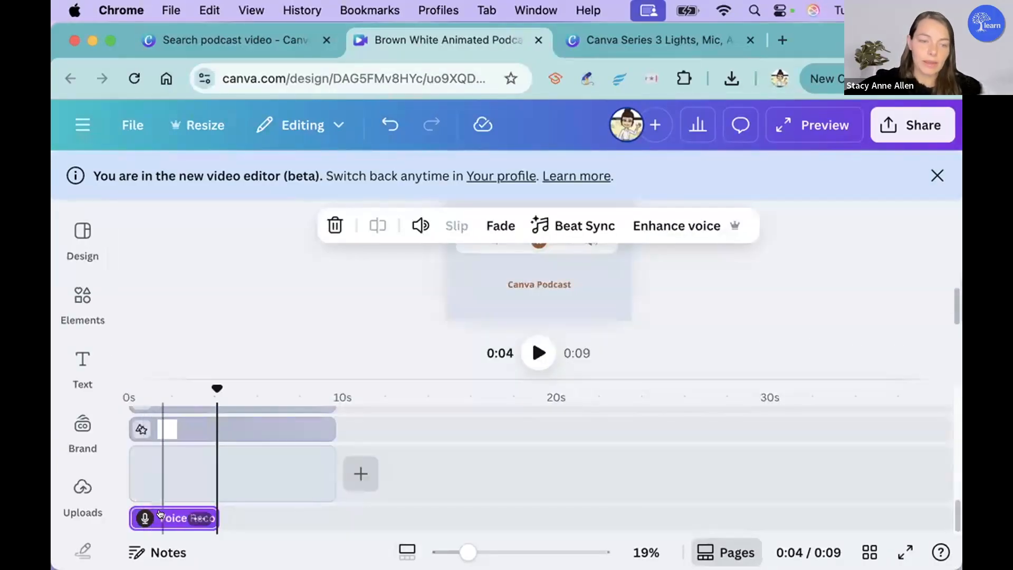
# Step: Move the voice recording to start about 2 seconds into the timeline and turn on Enhance voice for it
pyautogui.moveTo(161, 513); pyautogui.dragTo(216, 513)
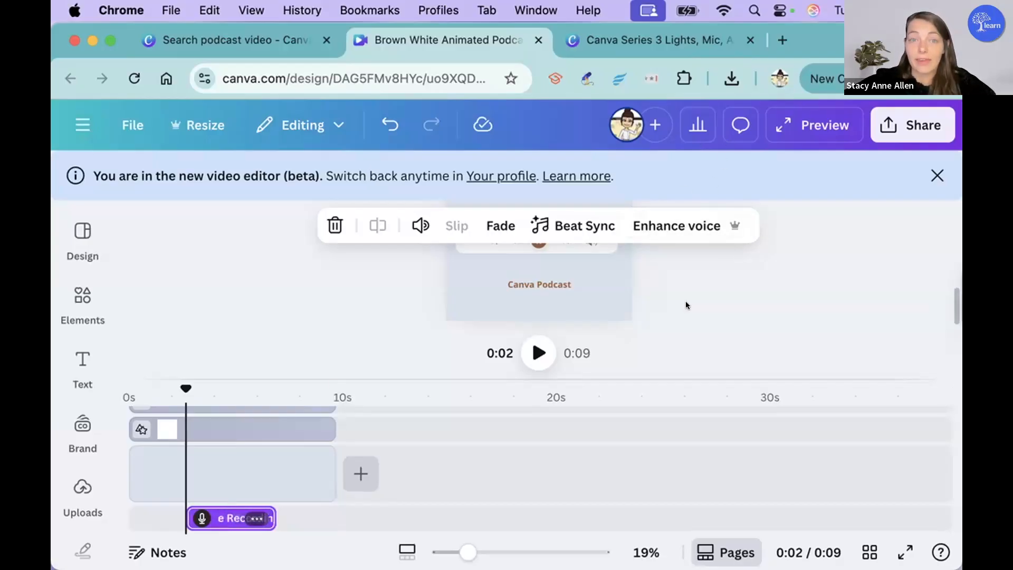
pyautogui.click(672, 237)
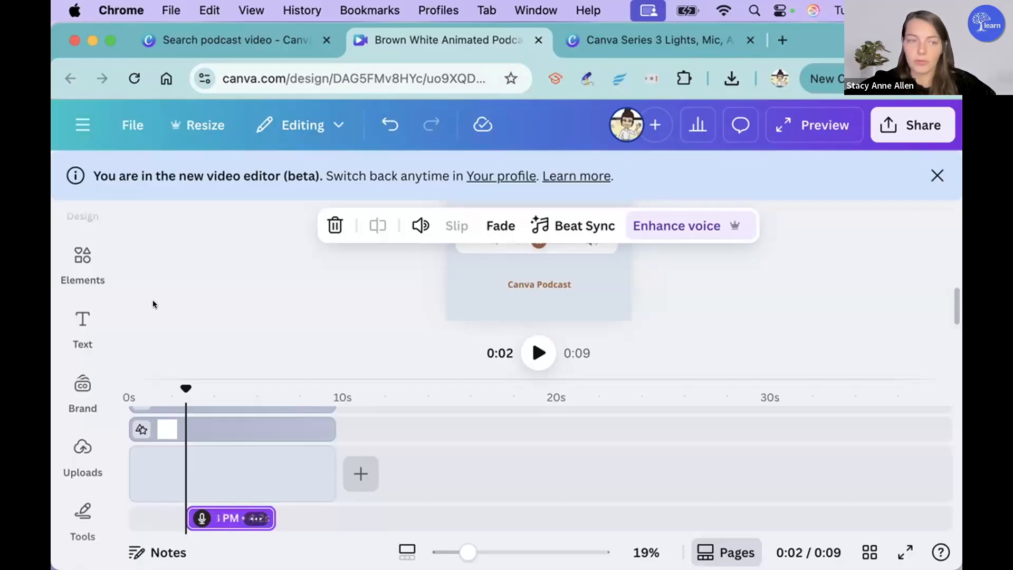
# Step: Add the Holiday track "Jingle Bells (Christmas Edition)" from the audio elements to the timeline
pyautogui.click(83, 258)
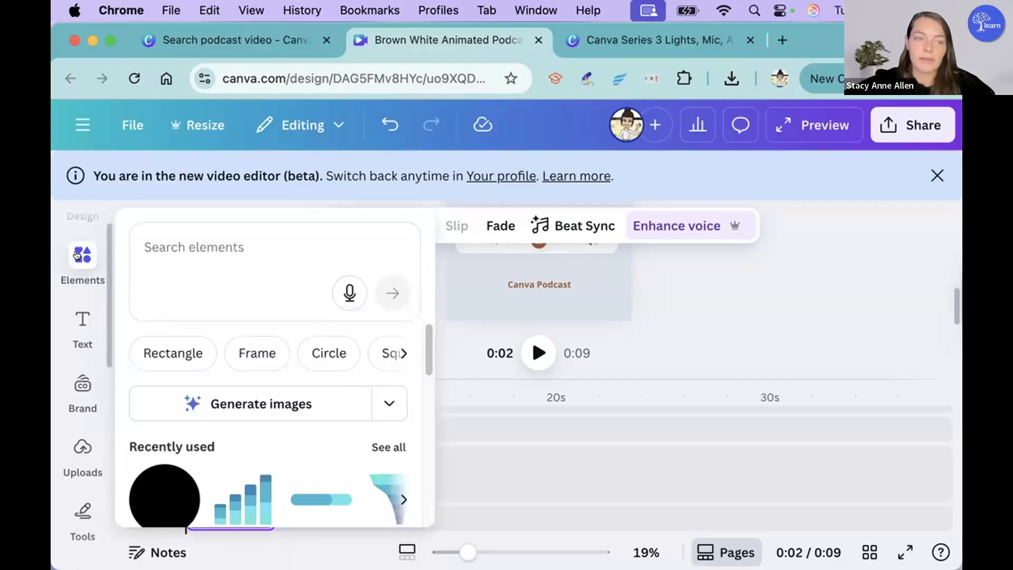
pyautogui.scroll(-3, 217, 381)
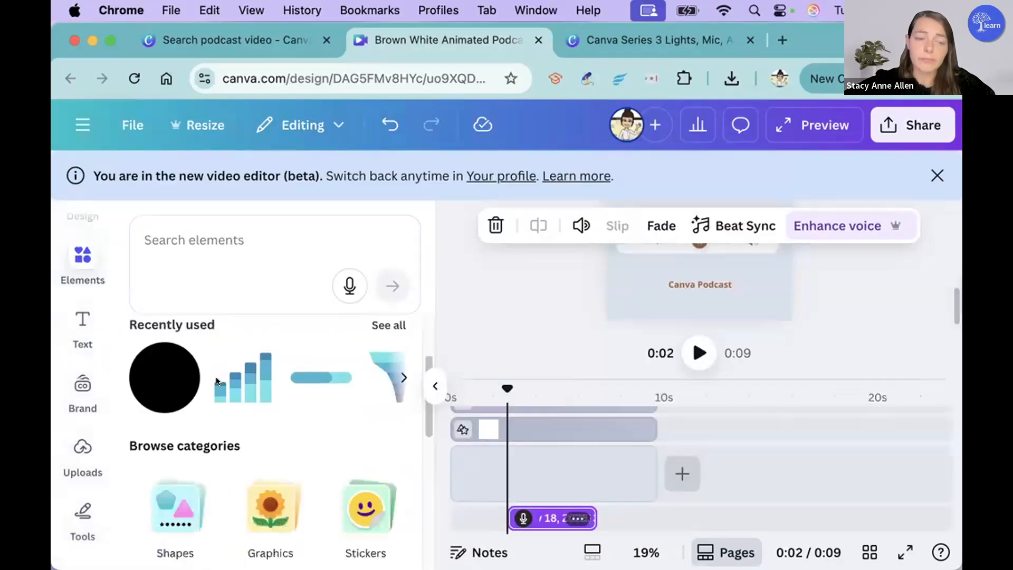
pyautogui.scroll(-5, 217, 381)
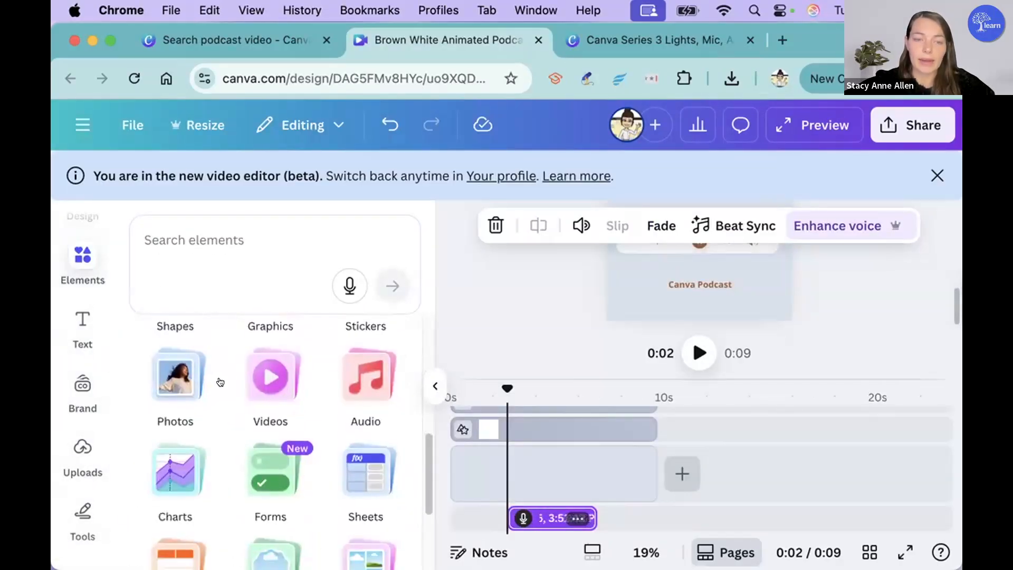
pyautogui.click(364, 384)
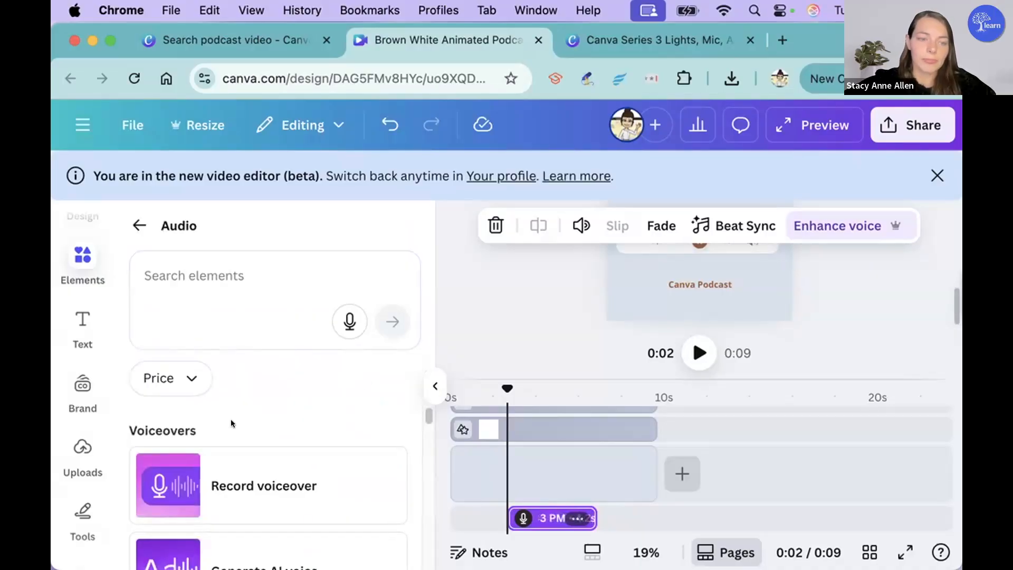
pyautogui.scroll(-5, 245, 436)
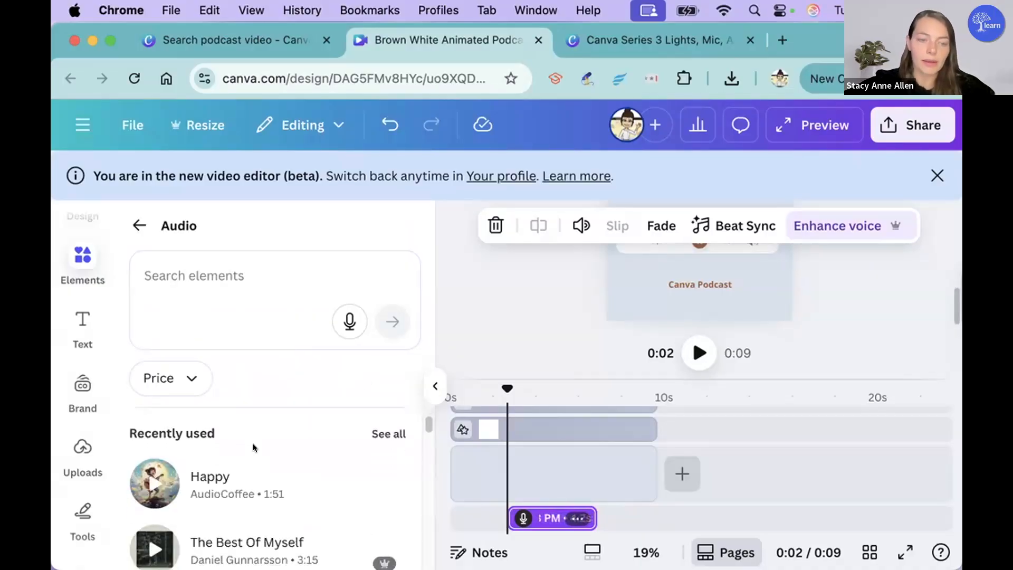
pyautogui.scroll(-3, 252, 448)
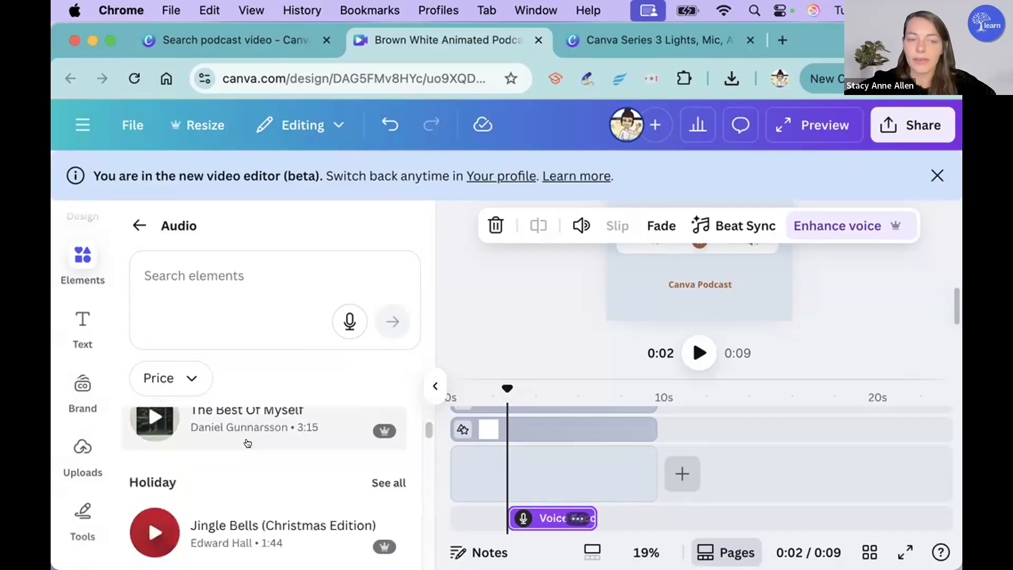
pyautogui.scroll(-2, 247, 443)
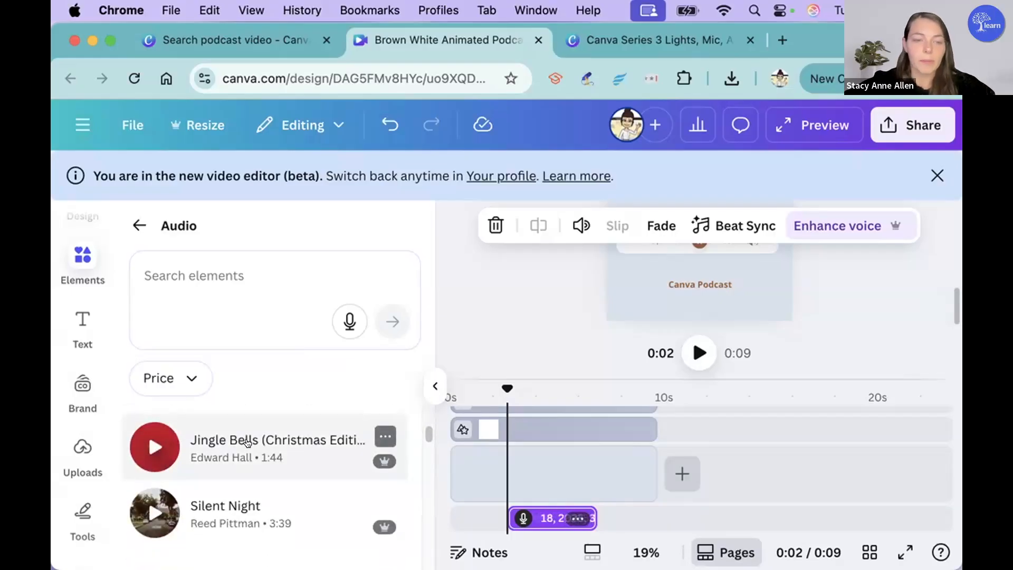
pyautogui.scroll(-1, 248, 442)
pyautogui.scroll(1, 246, 435)
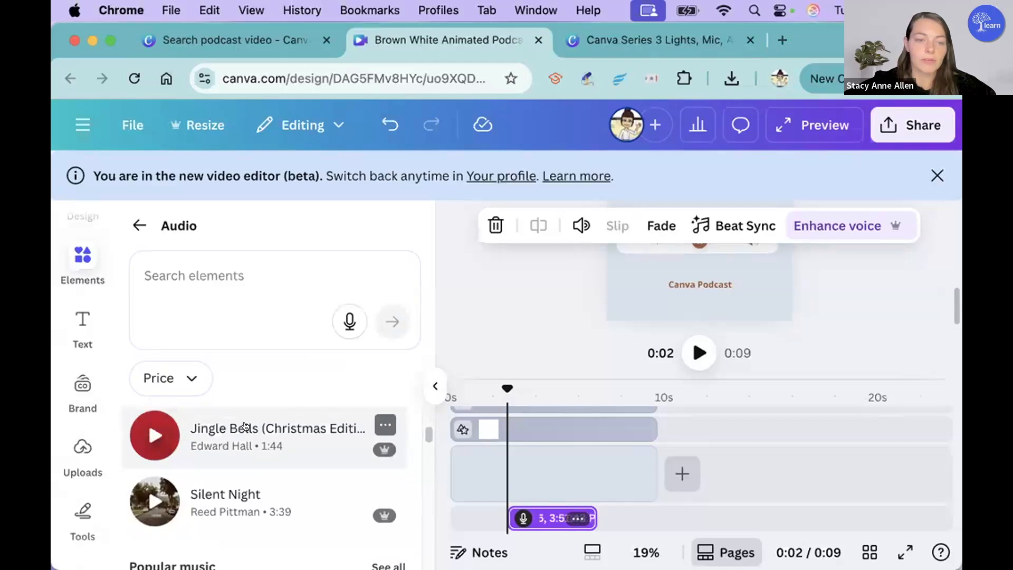
pyautogui.click(246, 426)
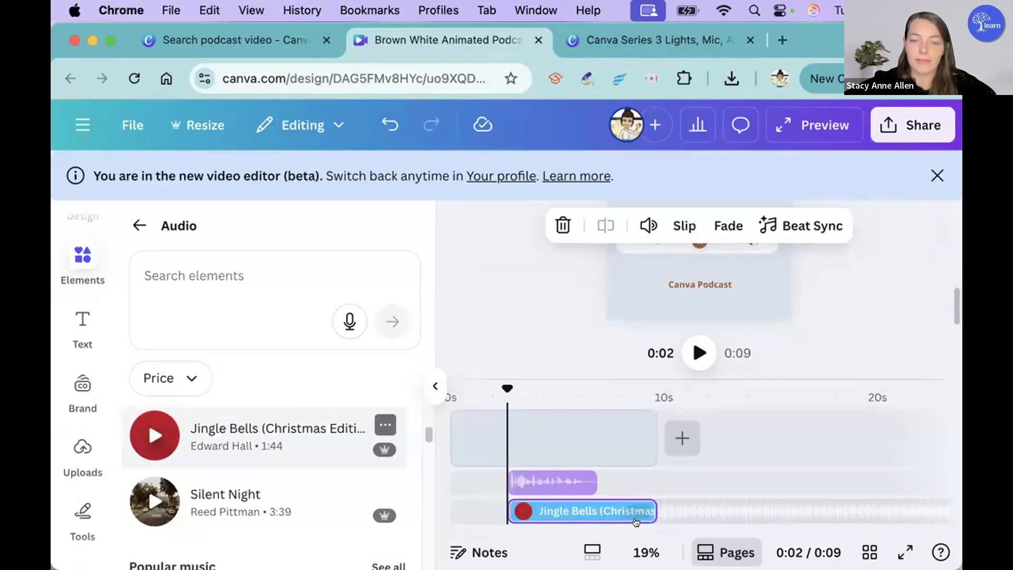
# Step: Move the Jingle Bells clip to the start of the timeline and trim it to about 3 seconds
pyautogui.click(739, 478)
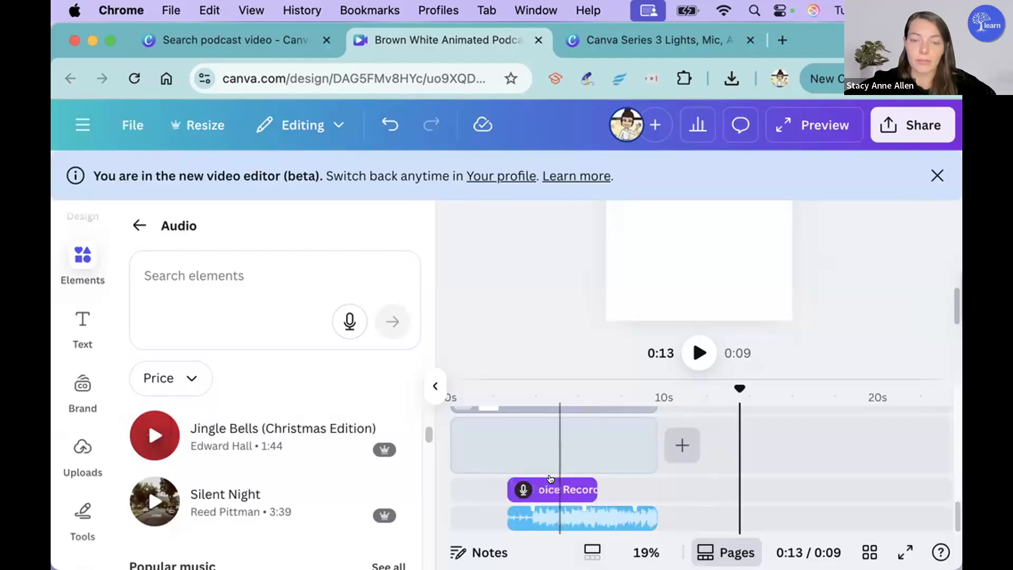
pyautogui.moveTo(571, 511); pyautogui.dragTo(475, 502)
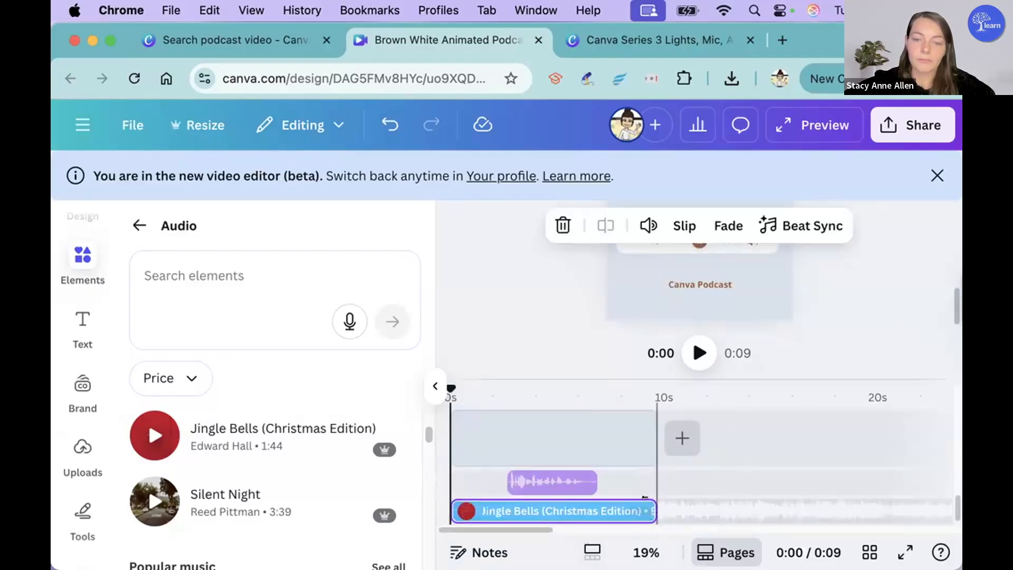
pyautogui.moveTo(632, 504); pyautogui.dragTo(513, 504)
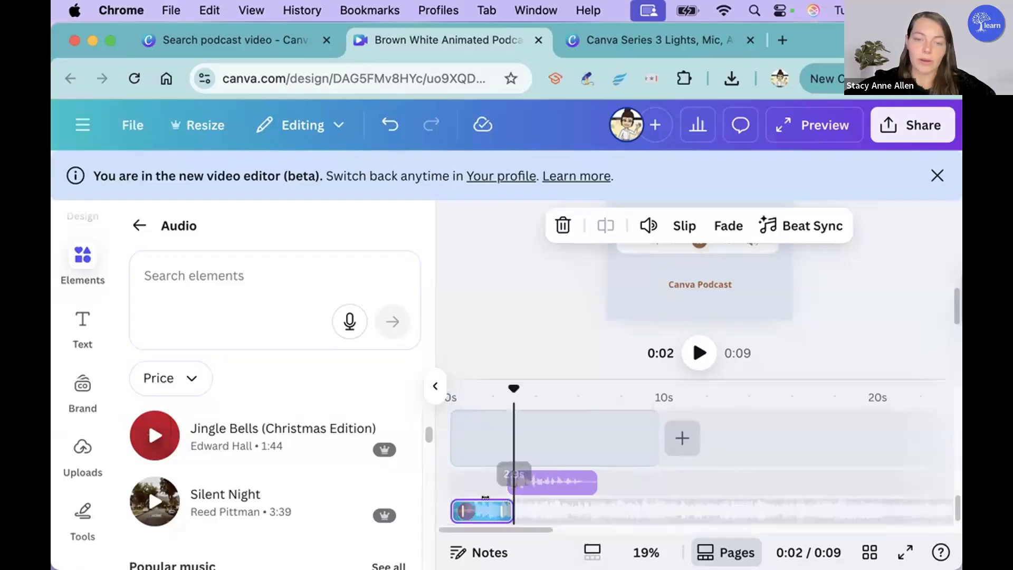
# Step: Place a copy of the trimmed Jingle Bells clip after the voice recording and line up the three audio clips end to end on one track
pyautogui.click(476, 507)
pyautogui.press('super+c')
pyautogui.press('super+v')
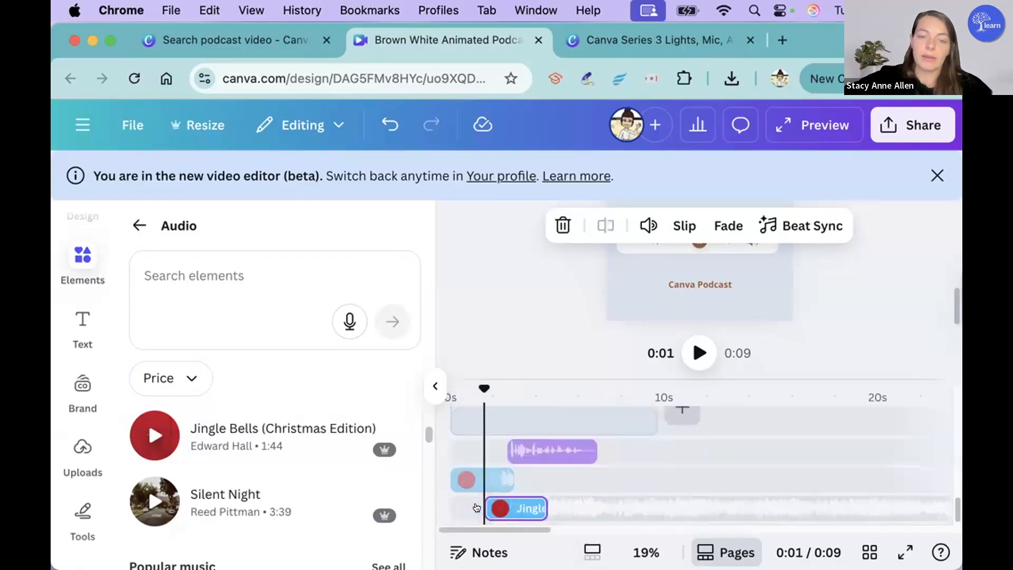
pyautogui.moveTo(506, 508); pyautogui.dragTo(614, 479)
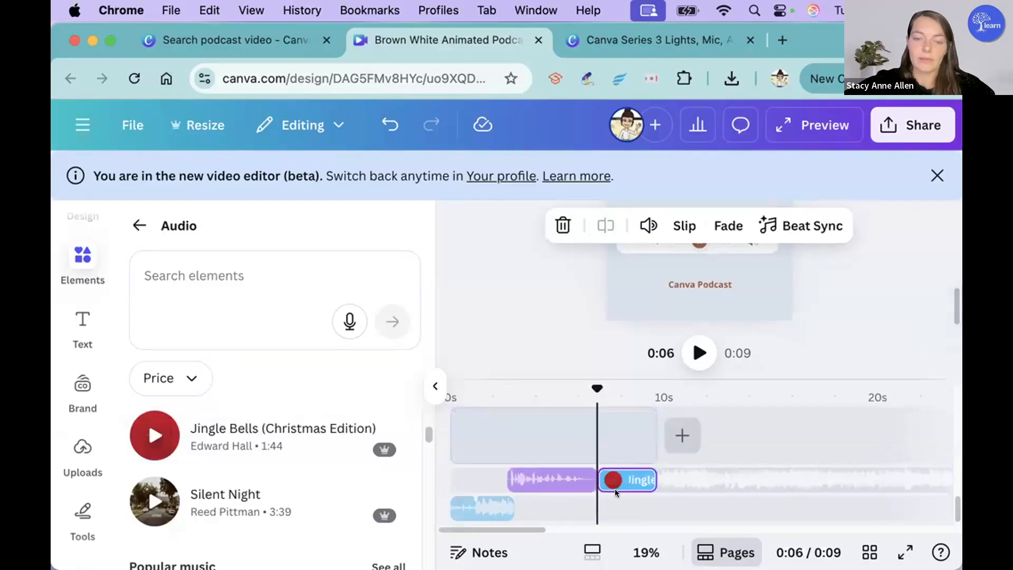
pyautogui.moveTo(539, 470); pyautogui.dragTo(546, 469)
pyautogui.moveTo(615, 510); pyautogui.dragTo(615, 509)
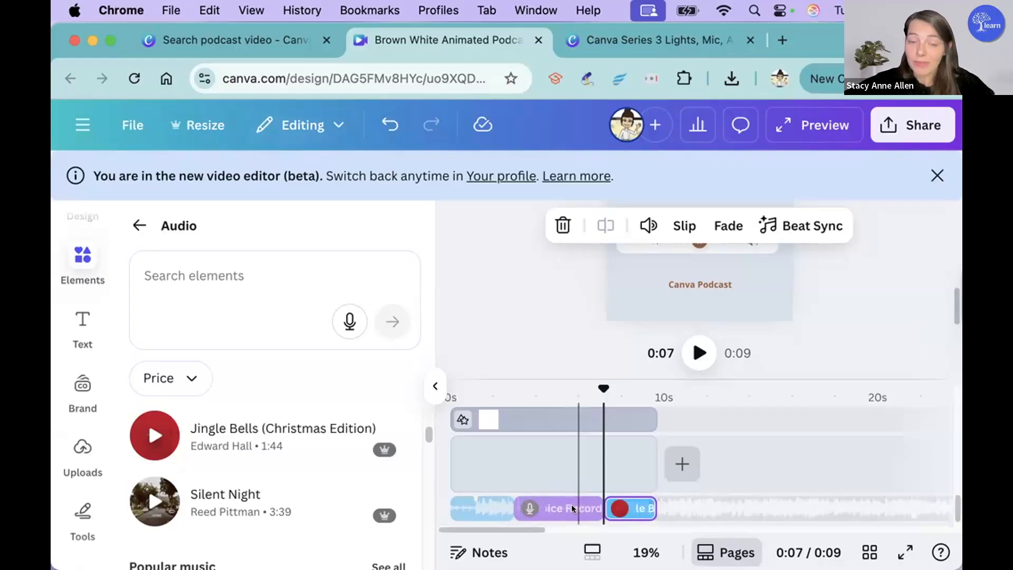
# Step: Add a fade-out of roughly half the available range to the opening Jingle Bells clip
pyautogui.click(499, 507)
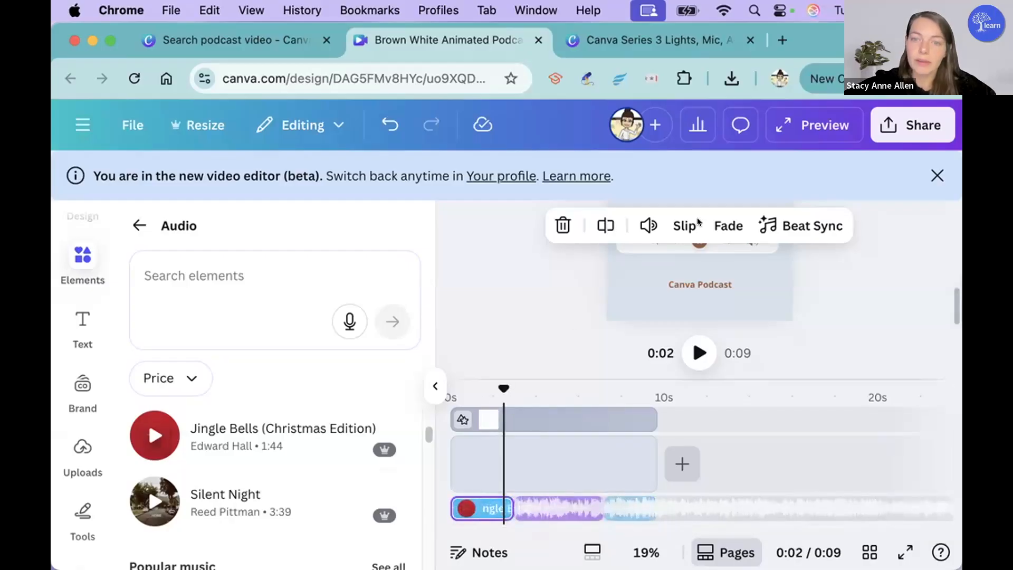
pyautogui.click(718, 225)
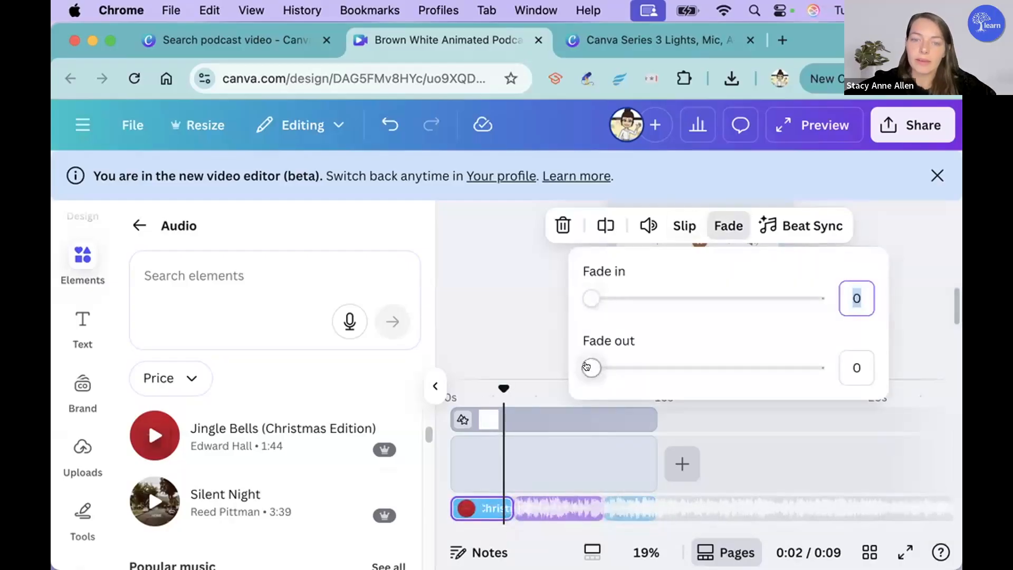
pyautogui.moveTo(586, 364); pyautogui.dragTo(703, 364)
# Step: Set a 0.7 s fade-in on the closing Jingle Bells clip
pyautogui.click(629, 508)
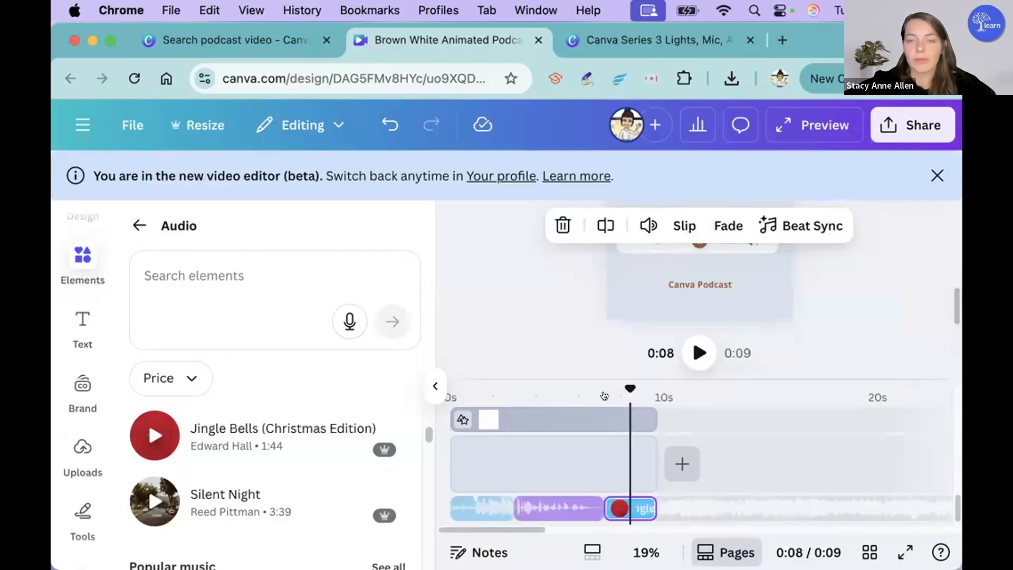
pyautogui.click(728, 225)
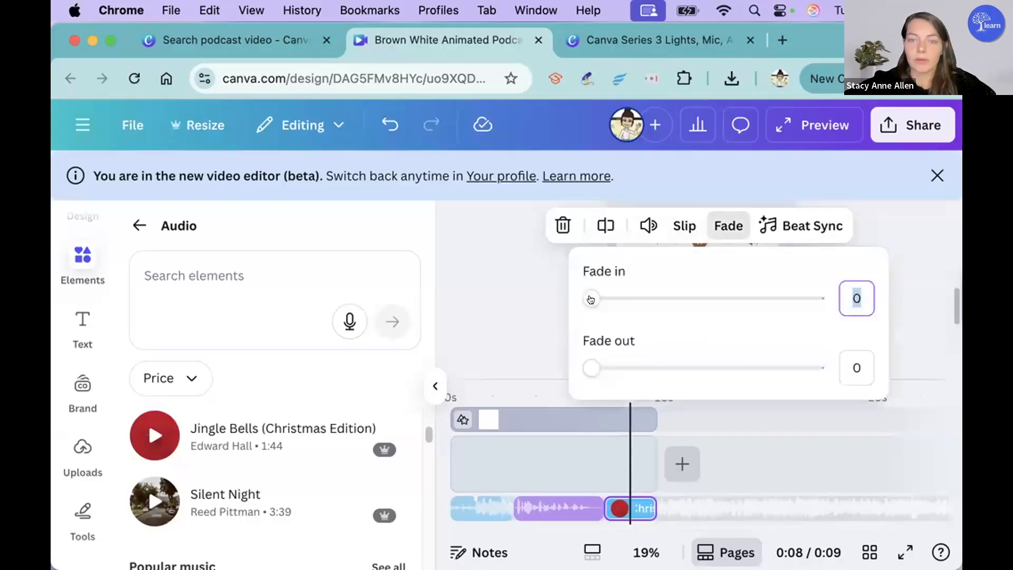
pyautogui.moveTo(587, 296); pyautogui.dragTo(720, 296)
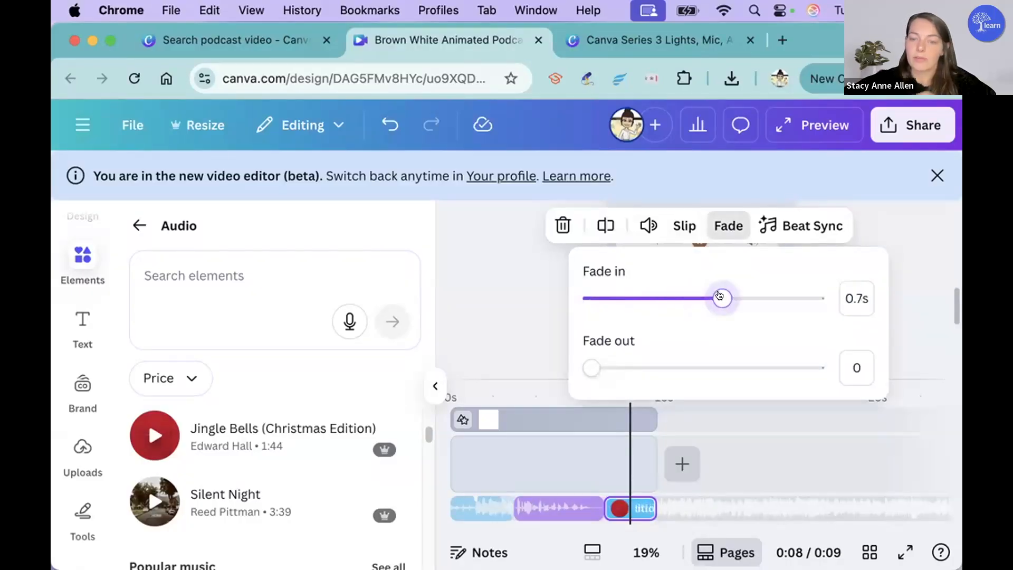
pyautogui.click(800, 467)
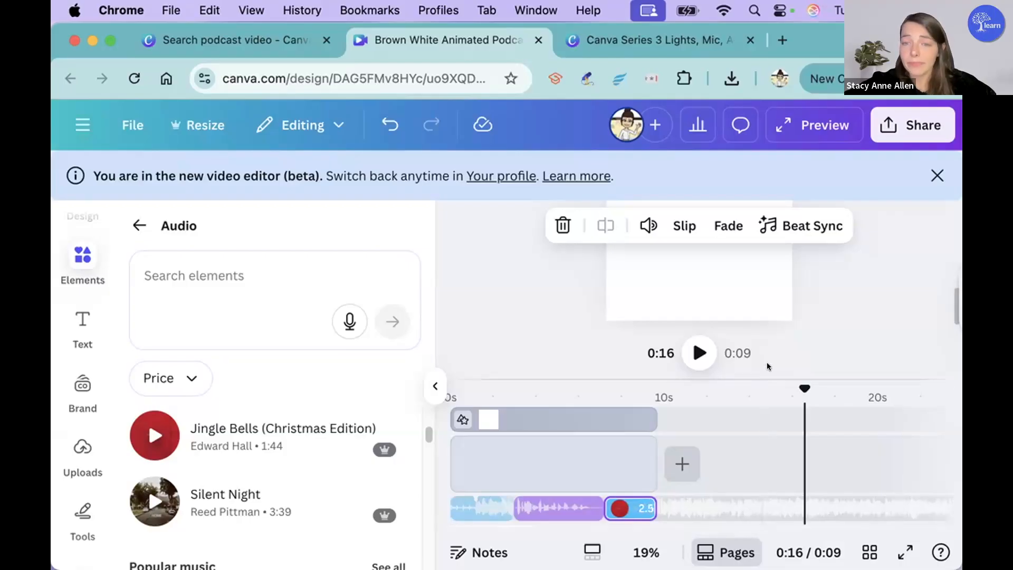
# Step: Leave the editor for the Canva home page and open the Videos category for creating a design
pyautogui.scroll(1, 768, 347)
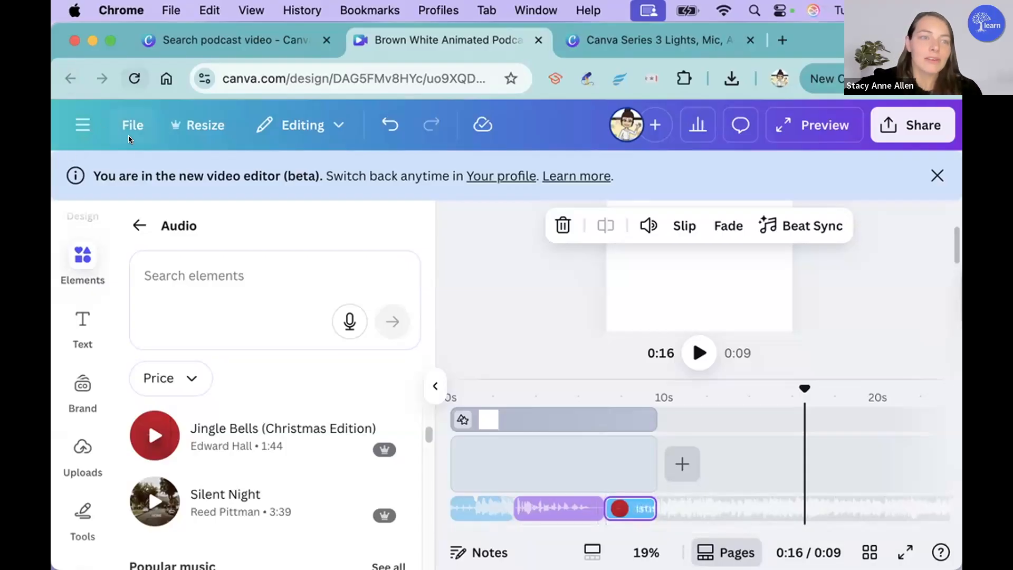
pyautogui.click(82, 124)
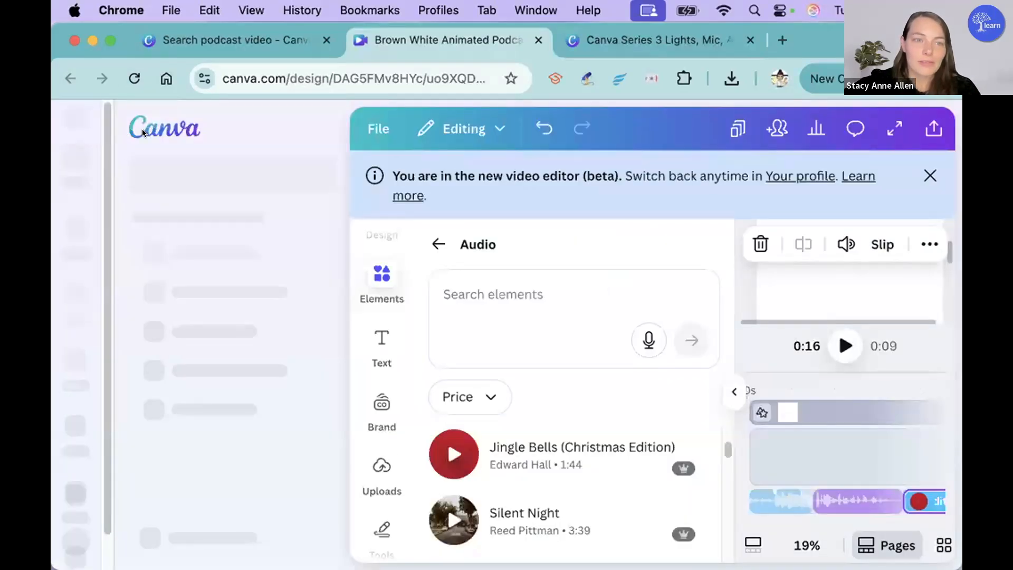
pyautogui.click(162, 127)
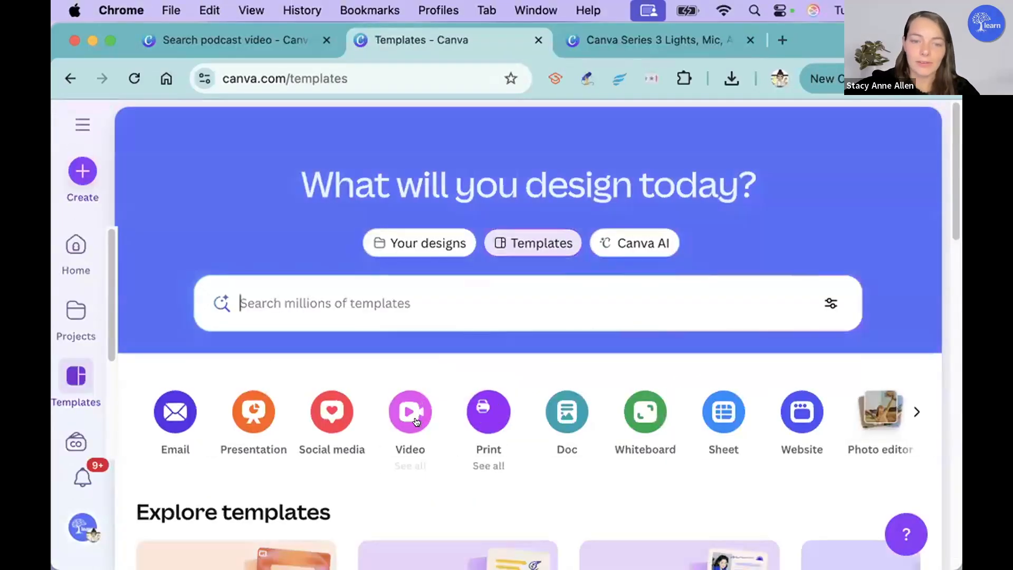
pyautogui.click(415, 419)
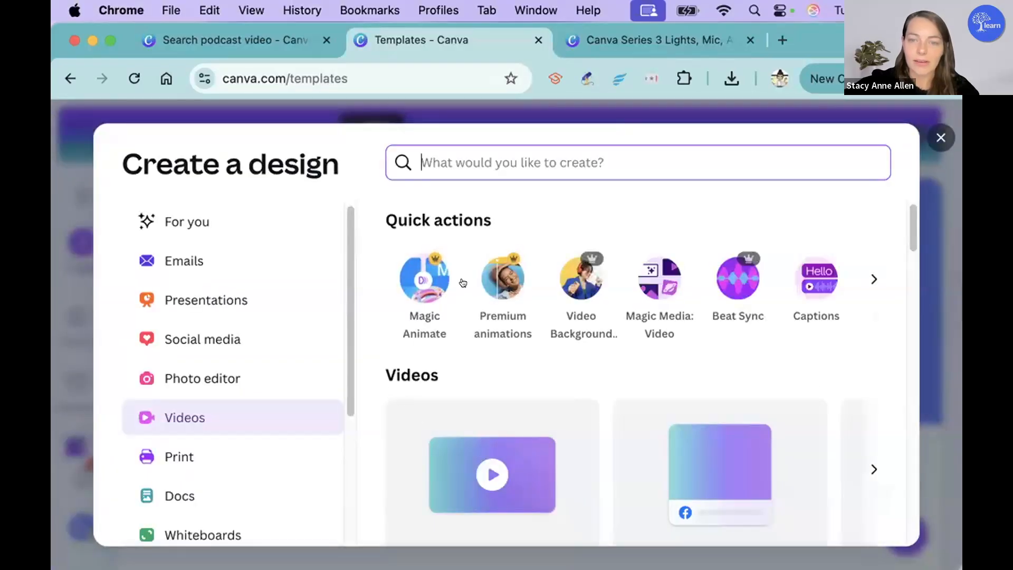
# Step: Browse the video formats and video templates offered for a new design
pyautogui.scroll(-3, 558, 351)
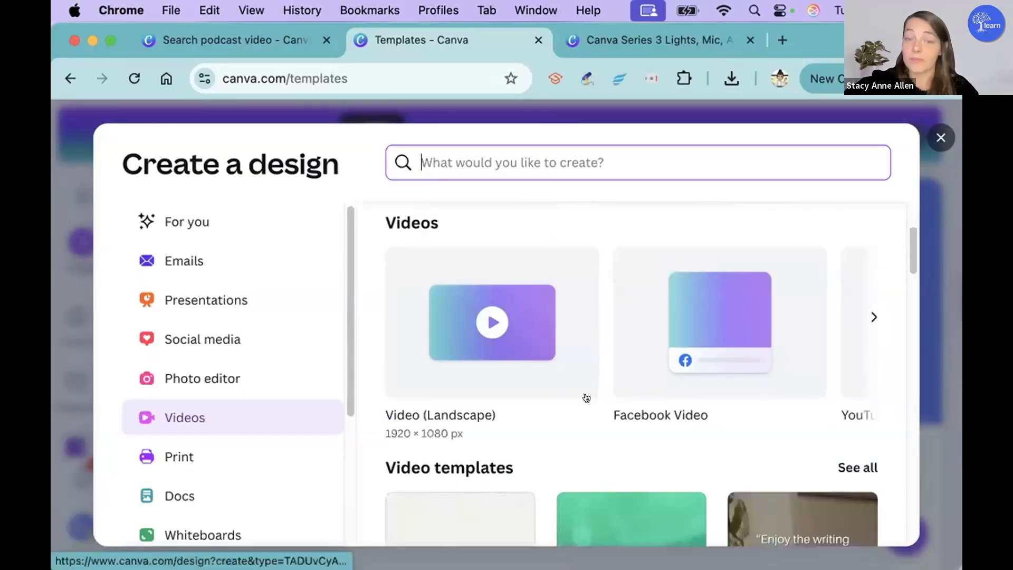
pyautogui.hscroll(3, 490, 367)
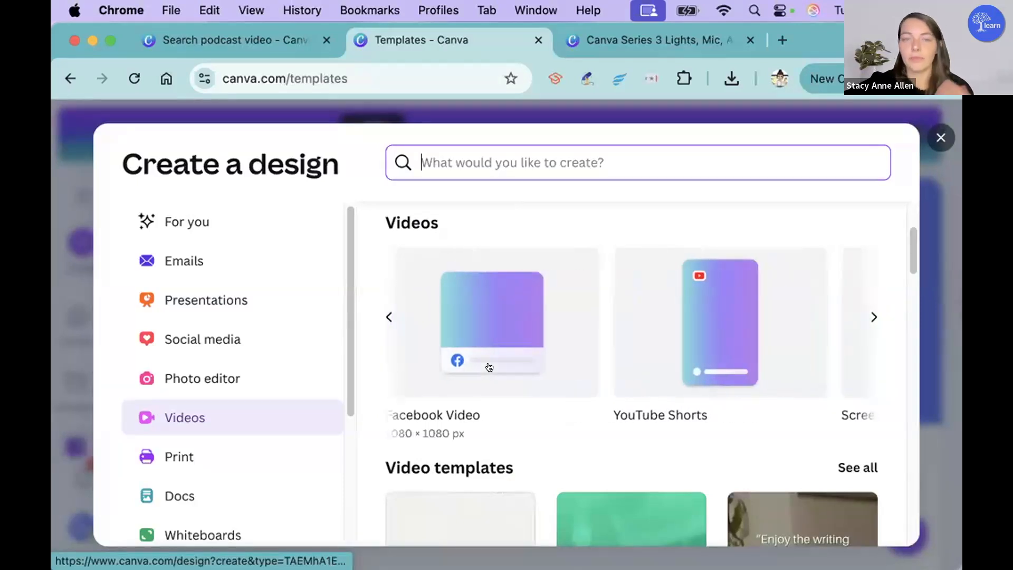
pyautogui.scroll(-5, 489, 366)
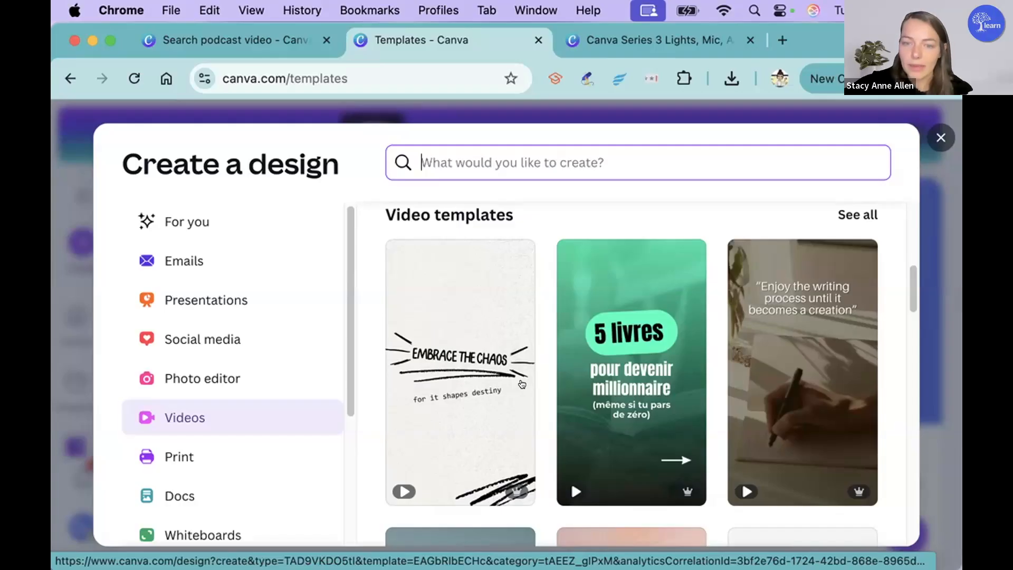
pyautogui.scroll(-3, 522, 384)
pyautogui.scroll(3, 516, 323)
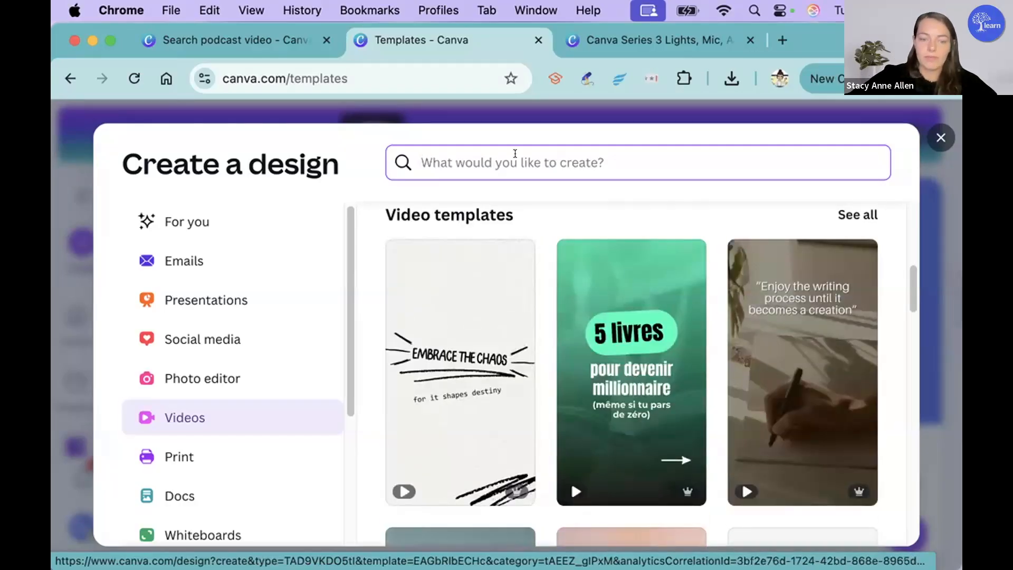
# Step: Search the design types for "water cycle" and look through them, then narrow the search to "water cycle video"
pyautogui.write('wat')
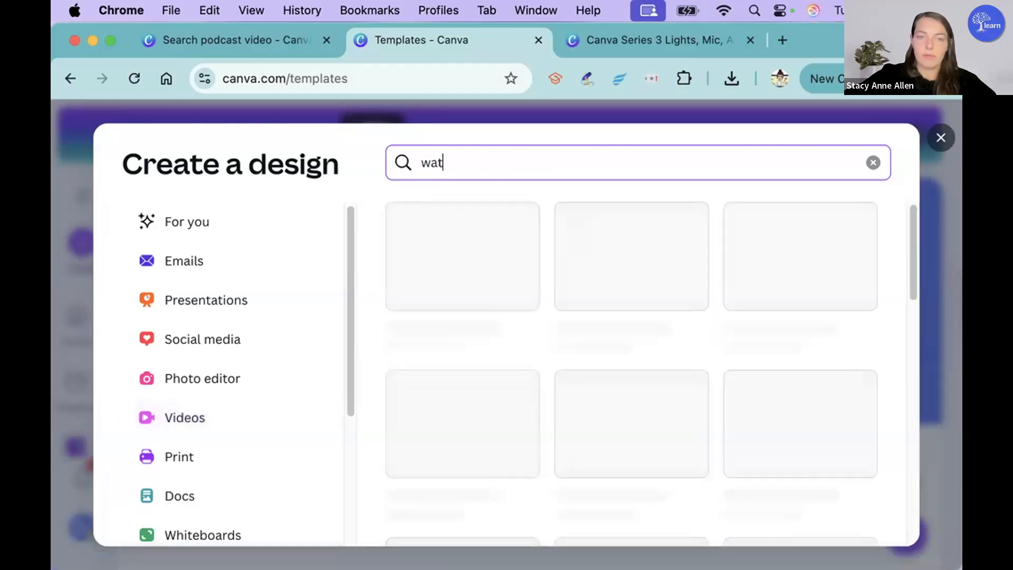
pyautogui.write('er cycle')
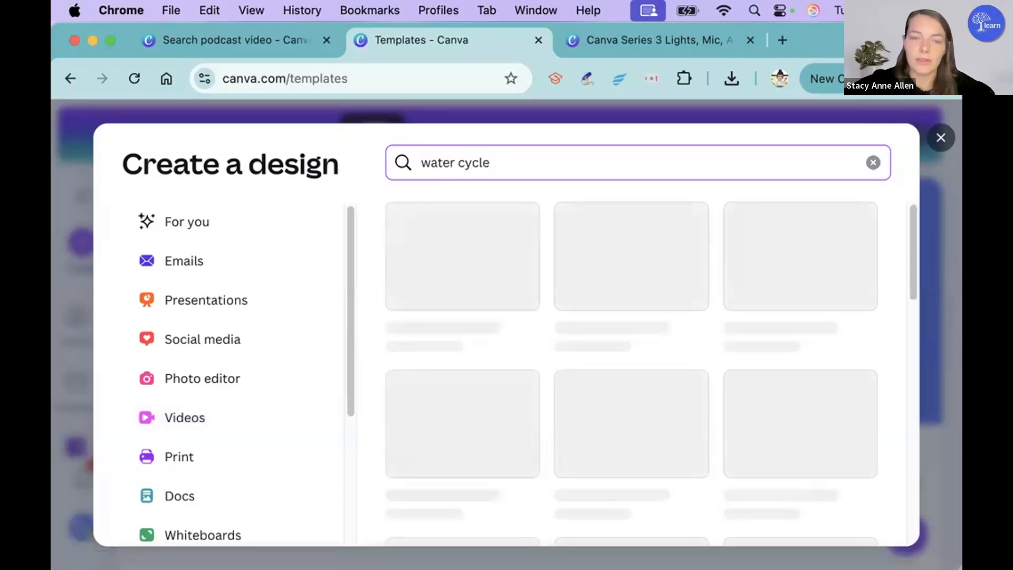
pyautogui.scroll(-3, 587, 390)
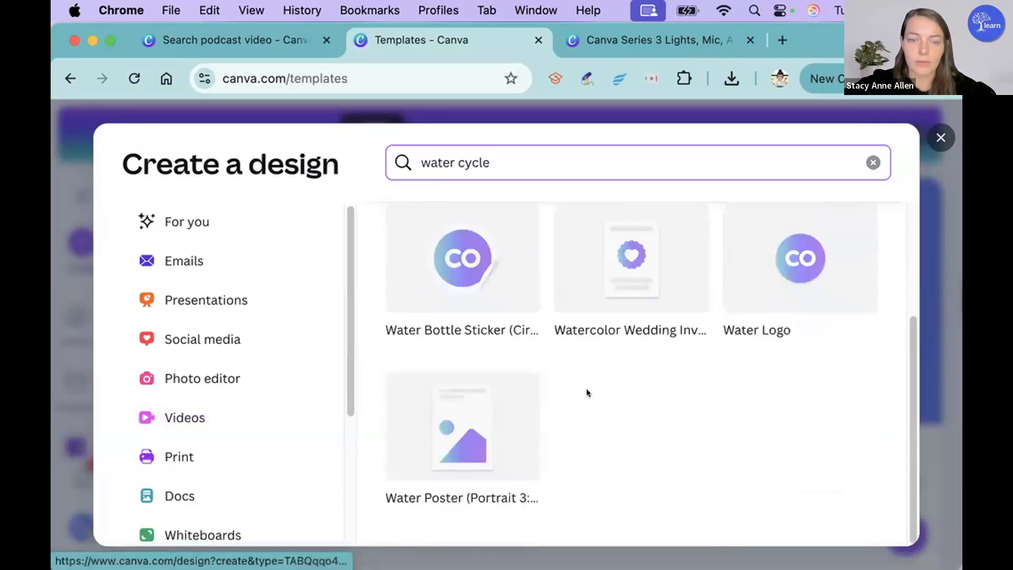
pyautogui.scroll(3, 569, 277)
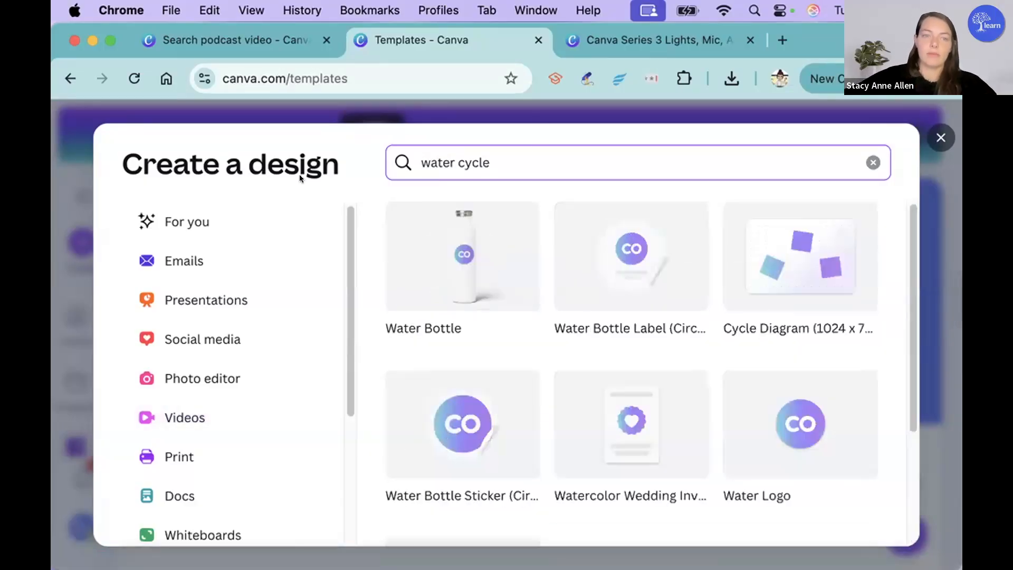
pyautogui.write('video')
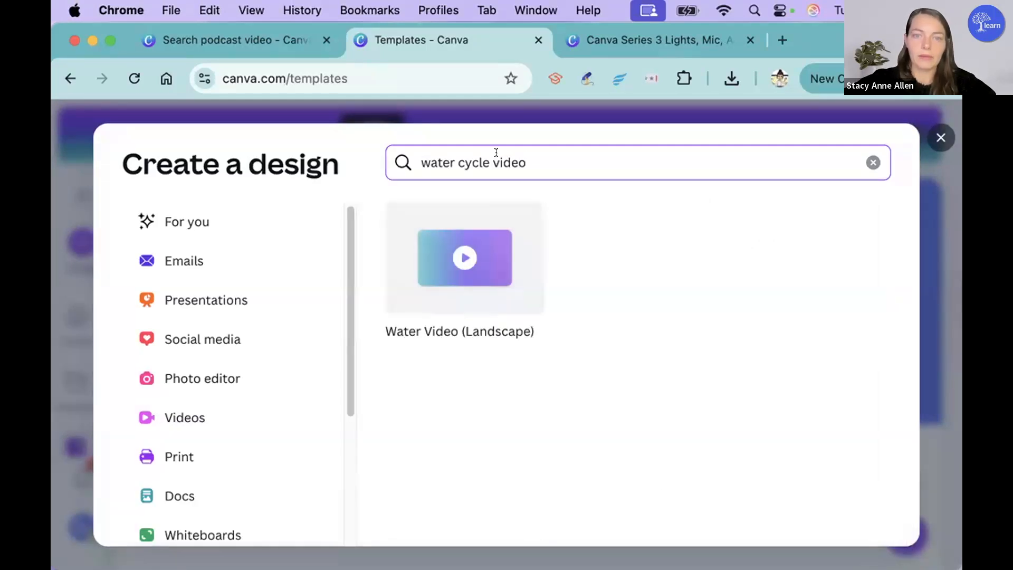
# Step: Change the search to "education video" and create an Education Math Video design in landscape format
pyautogui.moveTo(492, 162); pyautogui.dragTo(387, 154)
pyautogui.press('BackSpace')
pyautogui.write('education')
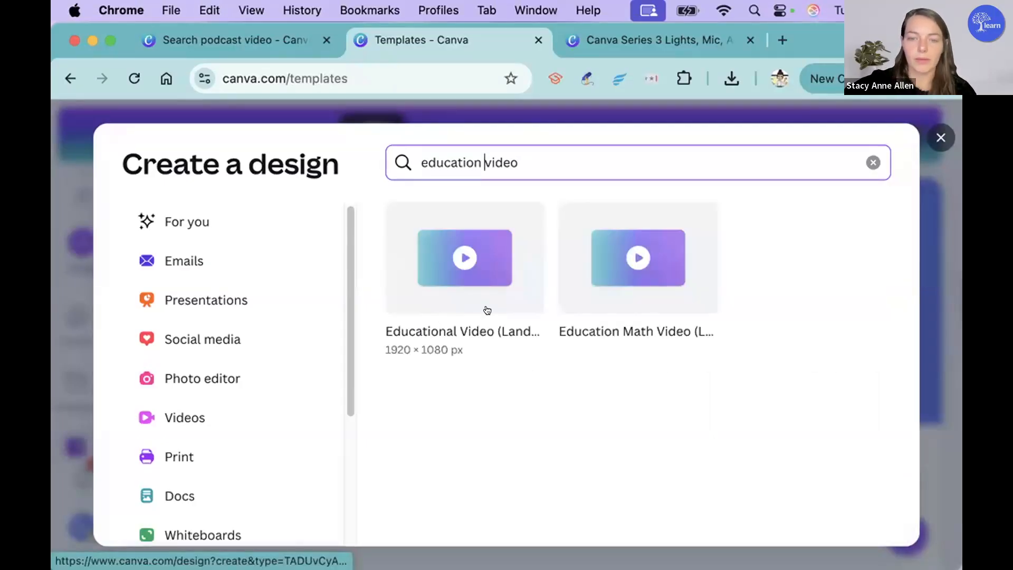
pyautogui.click(626, 279)
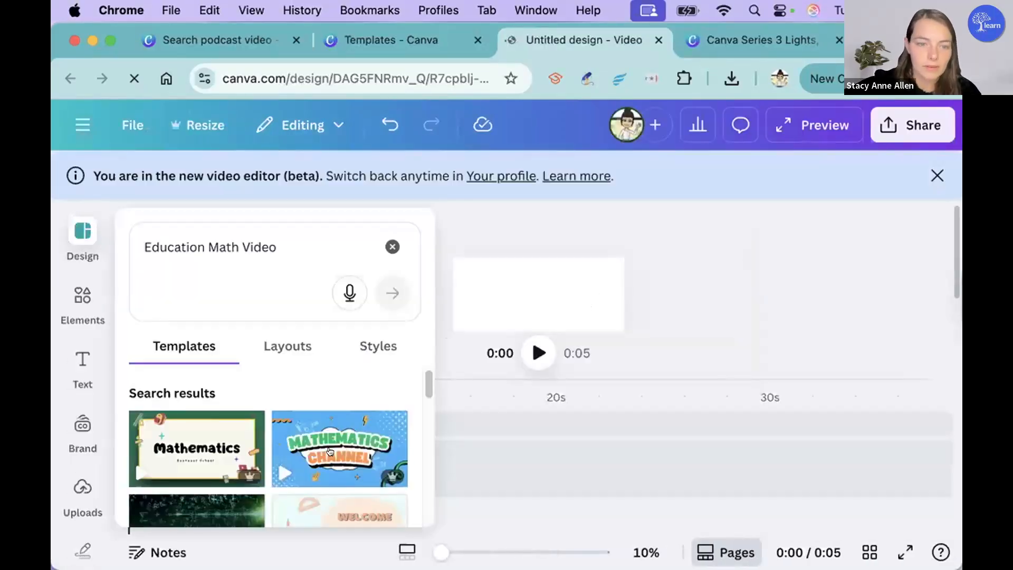
# Step: Apply the purple playful "Welcome to Math Class" video template to the blank design
pyautogui.scroll(-3, 180, 449)
pyautogui.scroll(1, 180, 449)
pyautogui.scroll(-3, 180, 450)
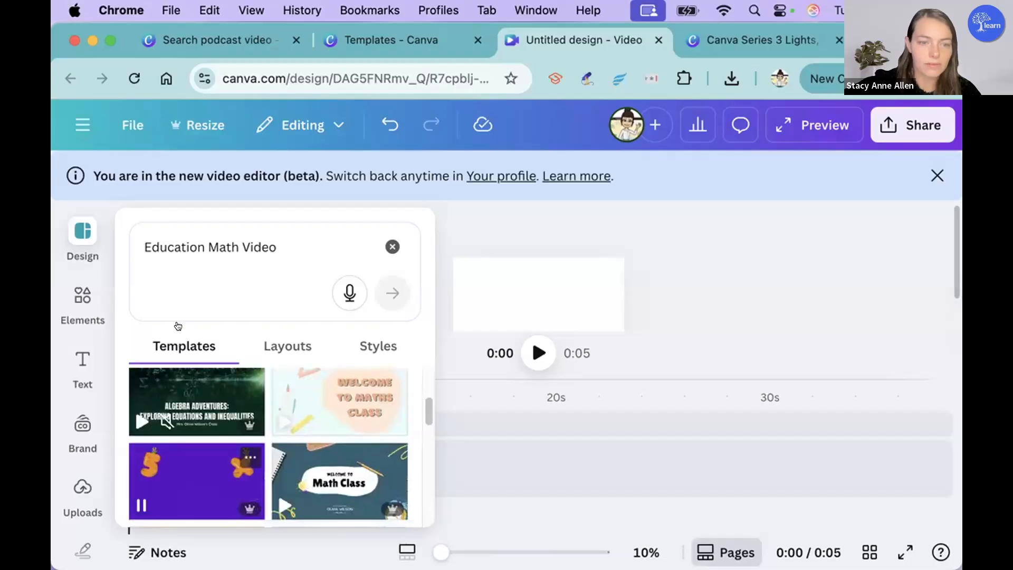
pyautogui.click(215, 483)
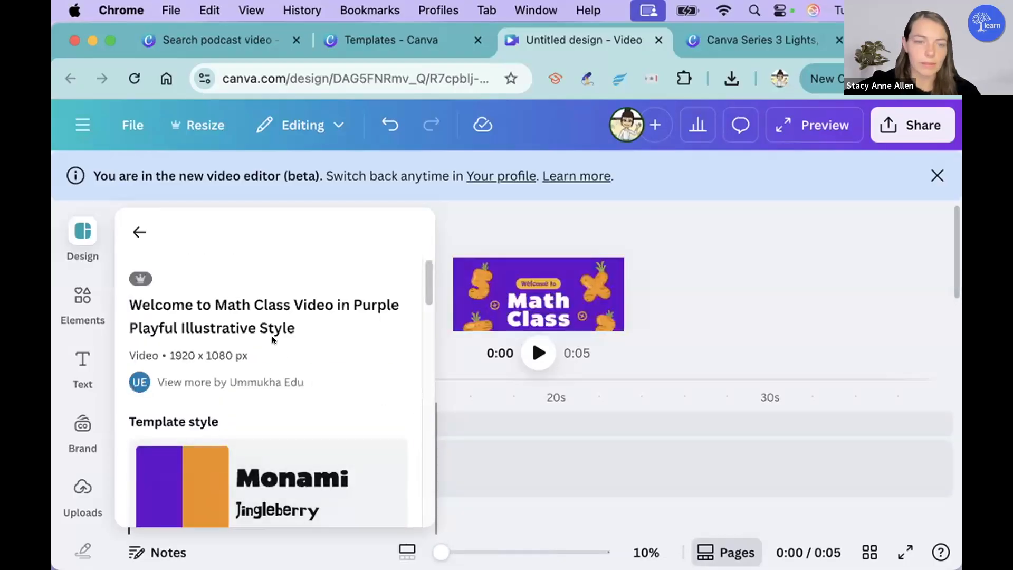
pyautogui.scroll(-3, 271, 336)
pyautogui.click(724, 312)
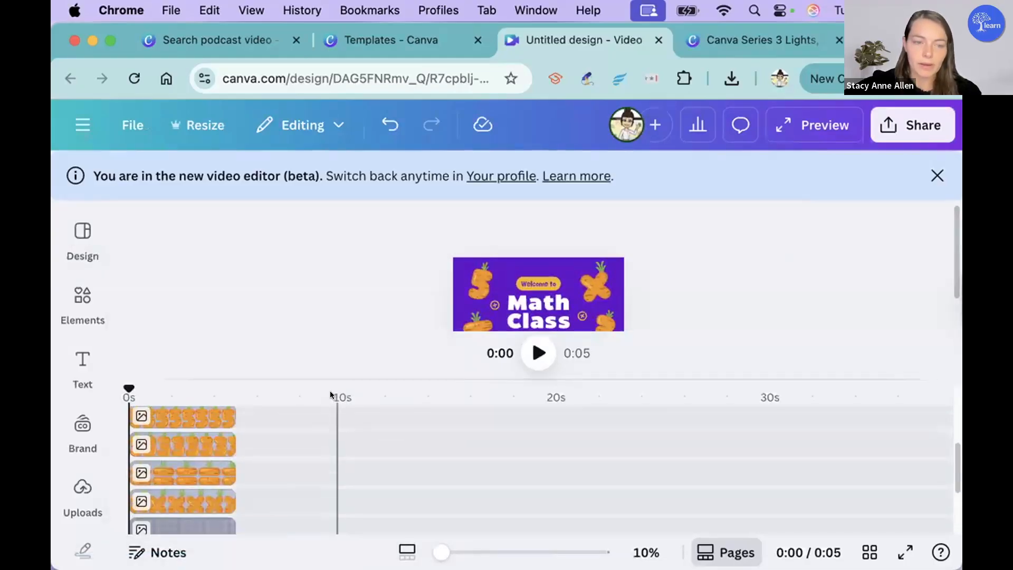
# Step: Examine the template's separate text and graphic layers in the timeline
pyautogui.click(83, 425)
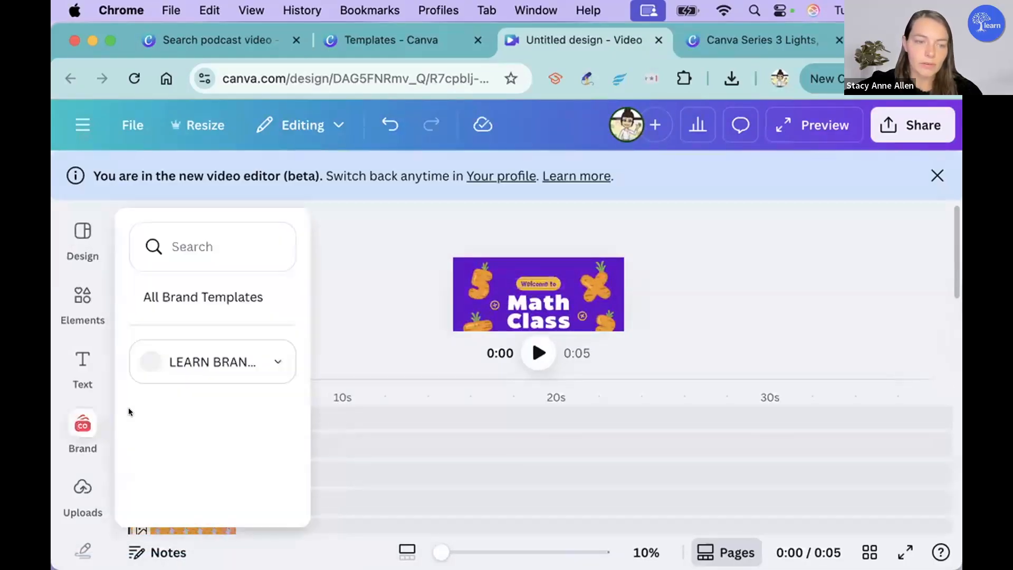
pyautogui.click(426, 422)
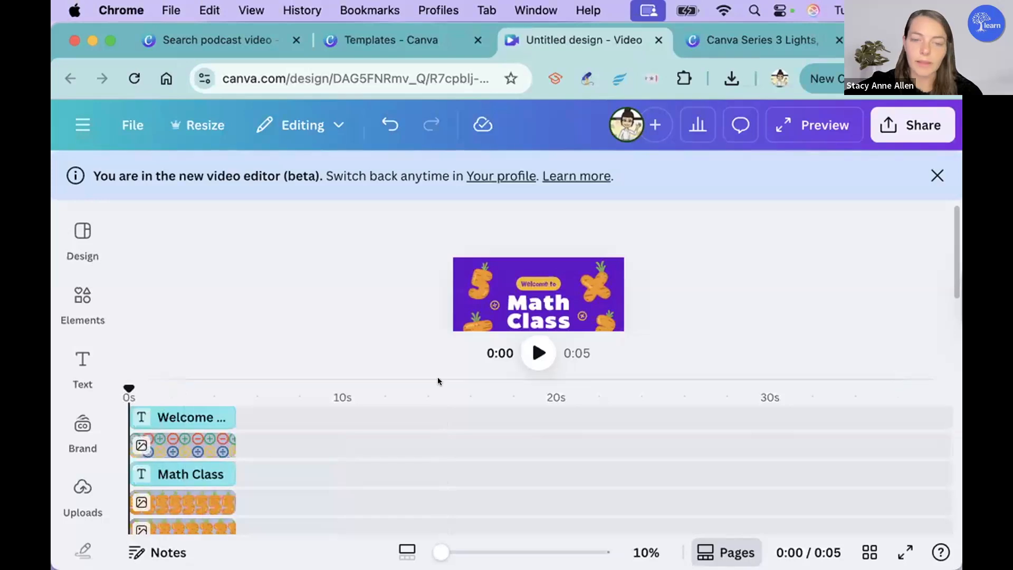
pyautogui.click(160, 416)
pyautogui.click(173, 454)
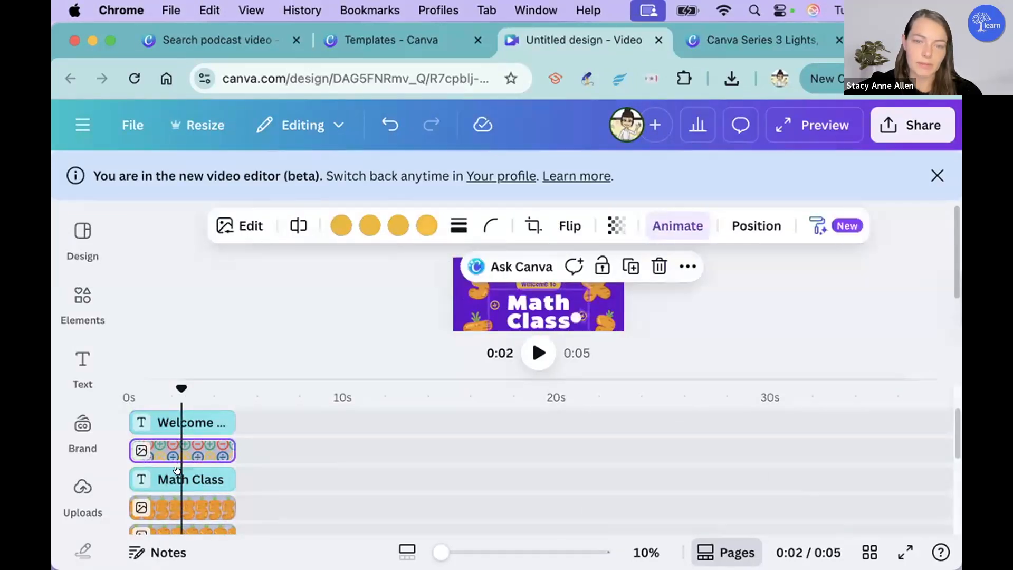
pyautogui.click(178, 471)
pyautogui.click(270, 349)
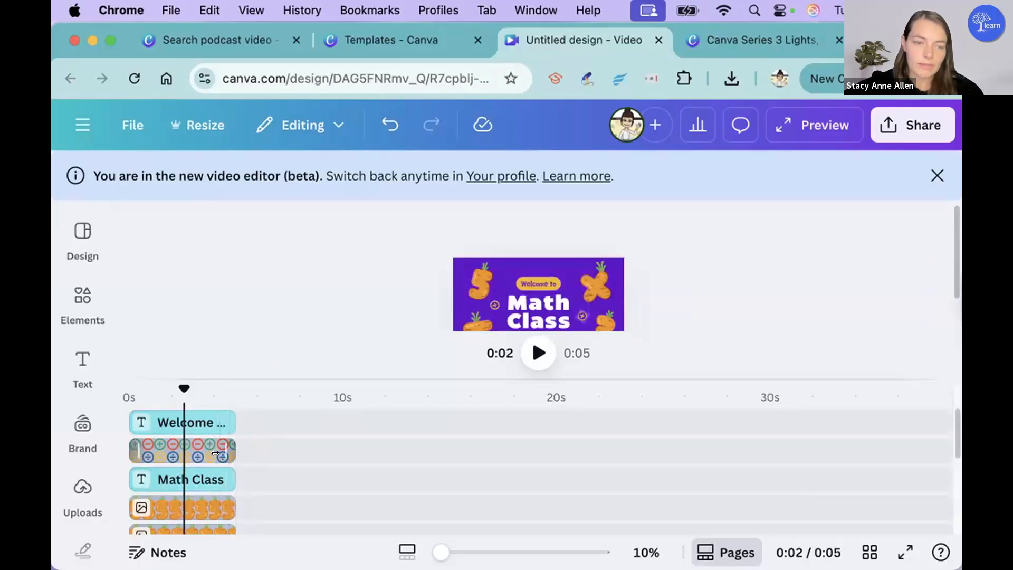
# Step: Extend the purple background clip to about 36 s and check the shorter text and graphic layers above it
pyautogui.scroll(-5, 215, 453)
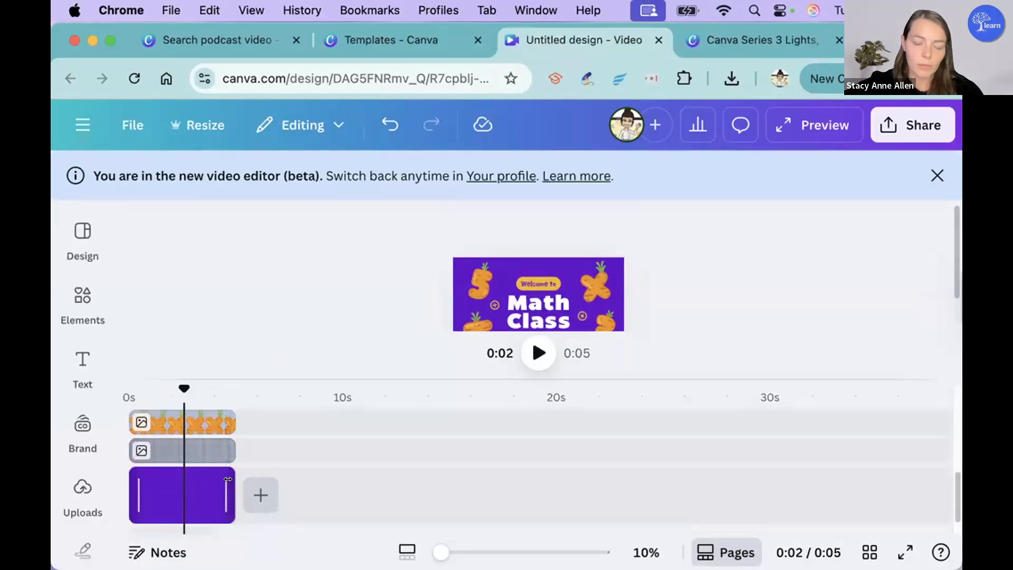
pyautogui.moveTo(228, 479); pyautogui.dragTo(906, 478)
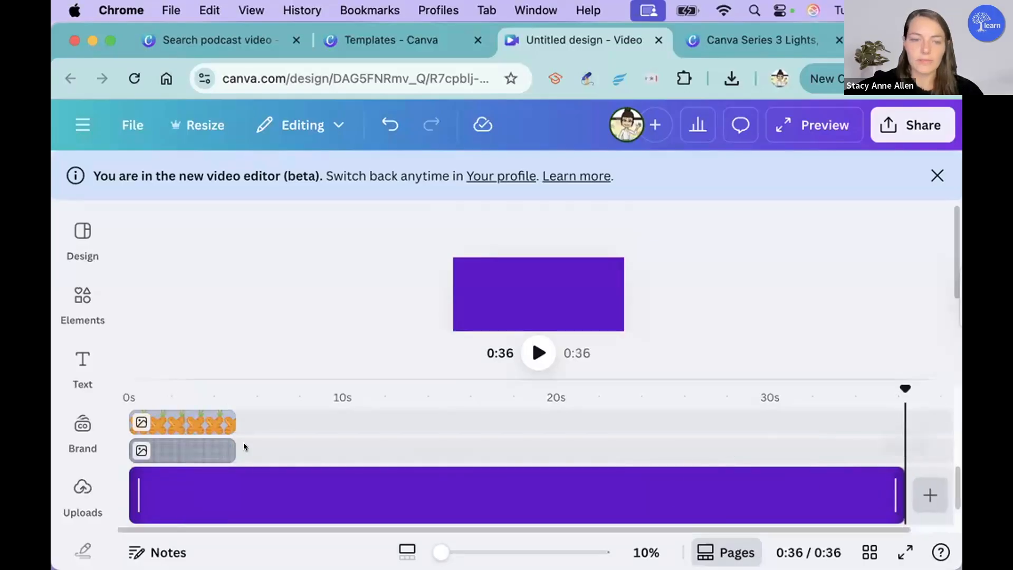
pyautogui.scroll(8, 243, 442)
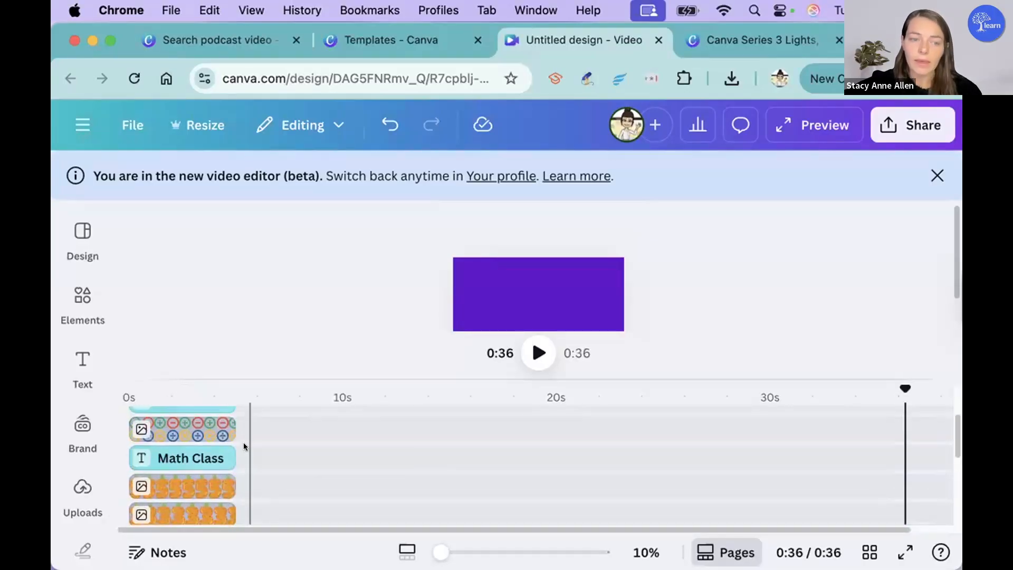
pyautogui.scroll(2, 243, 442)
pyautogui.click(233, 426)
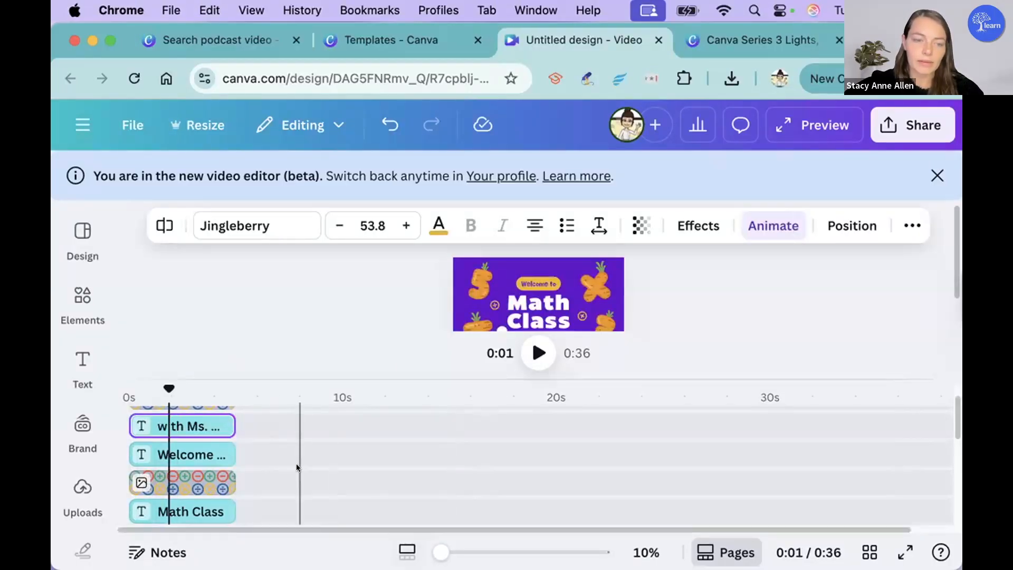
pyautogui.scroll(-5, 297, 467)
pyautogui.scroll(-1, 292, 468)
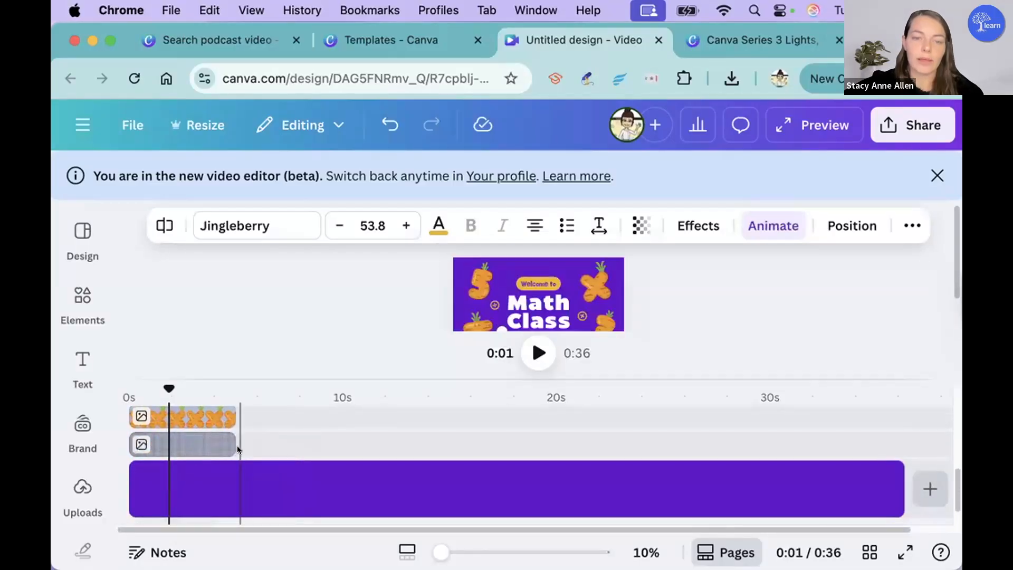
# Step: Place the playhead at about 5 s, where the title layers end, and browse the element categories
pyautogui.click(238, 449)
pyautogui.click(74, 296)
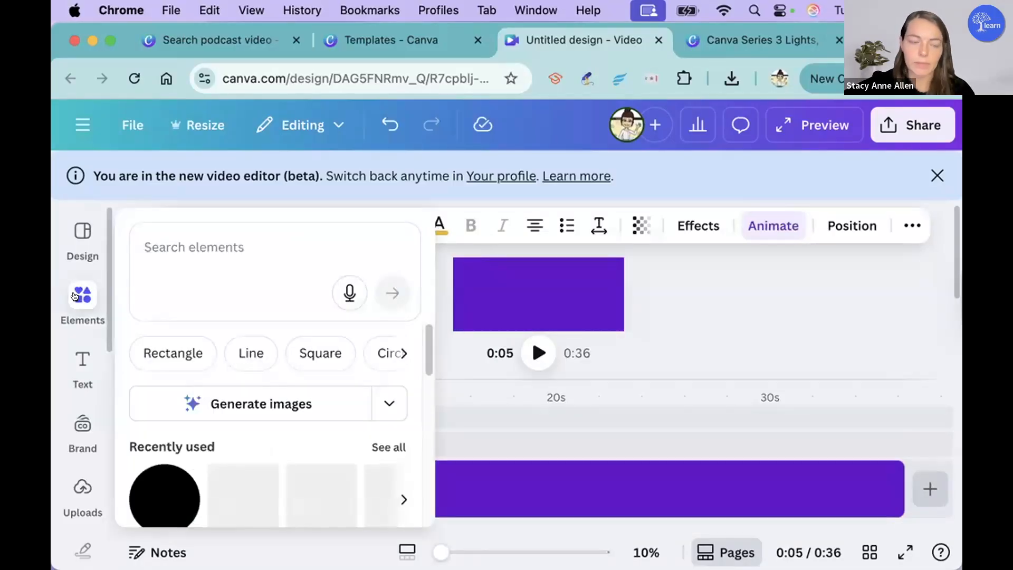
pyautogui.scroll(-3, 280, 330)
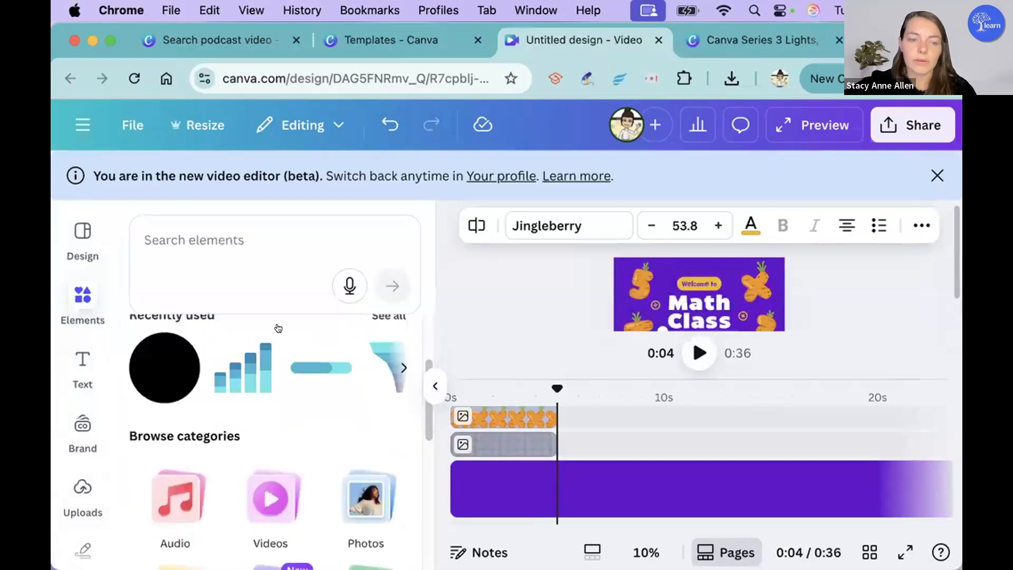
pyautogui.scroll(-4, 278, 328)
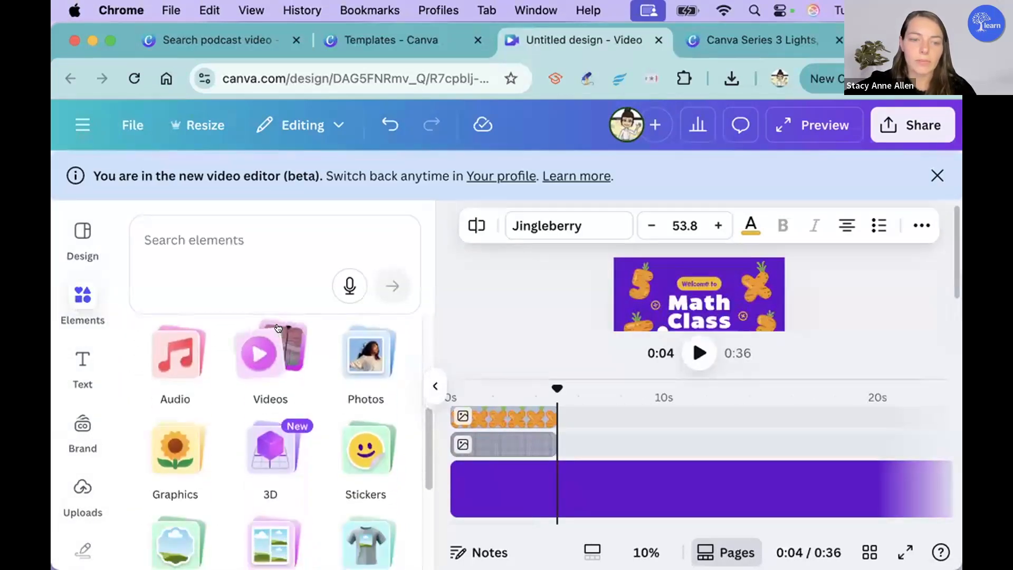
pyautogui.scroll(-4, 278, 329)
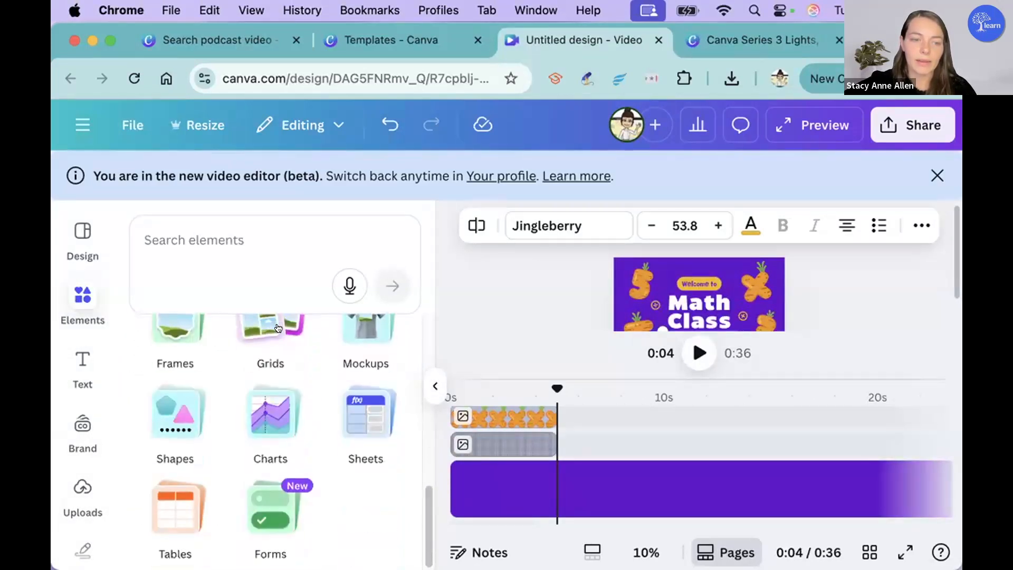
pyautogui.scroll(2, 279, 328)
pyautogui.scroll(4, 279, 328)
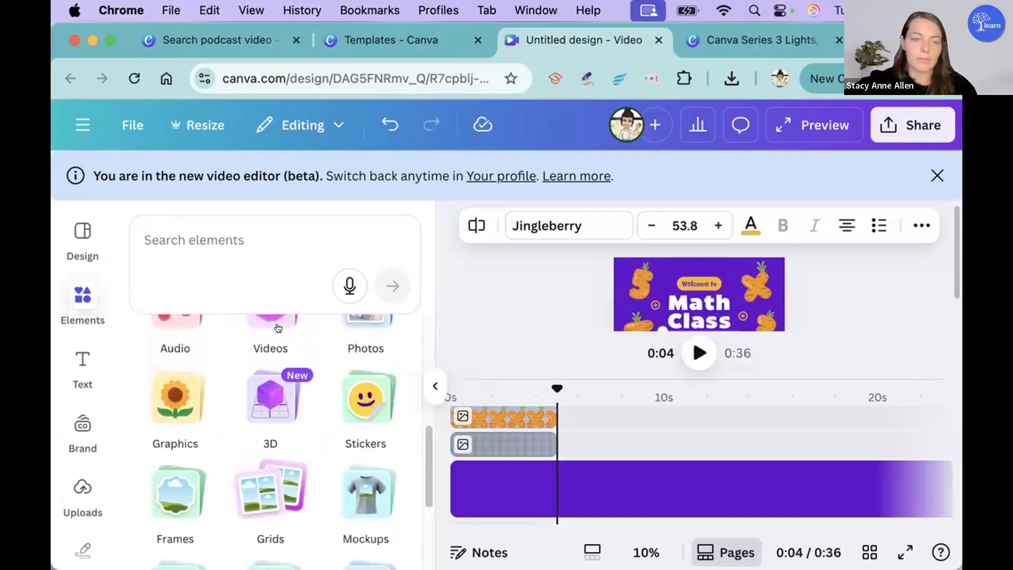
# Step: Search the elements for "animated arrows" and add the thin red arrow graphic to the video
pyautogui.click(255, 237)
pyautogui.write('animated')
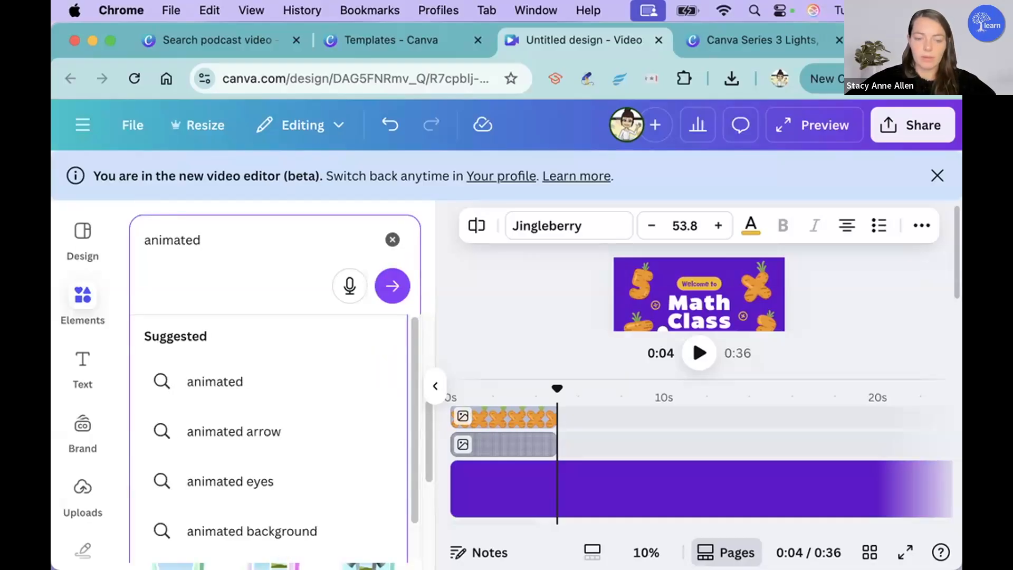
pyautogui.write('arrow')
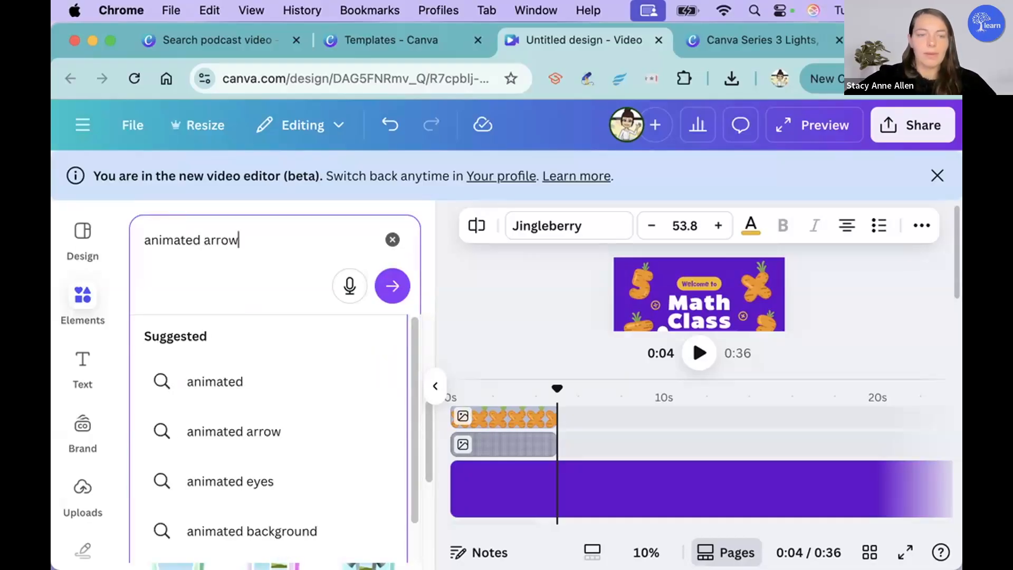
pyautogui.write('s')
pyautogui.press('Return')
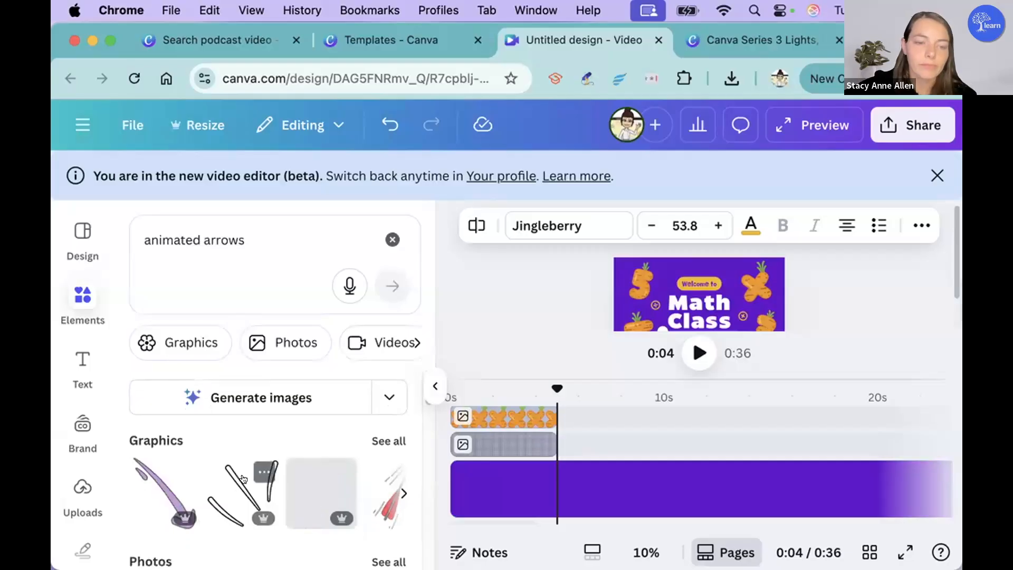
pyautogui.scroll(-2, 244, 478)
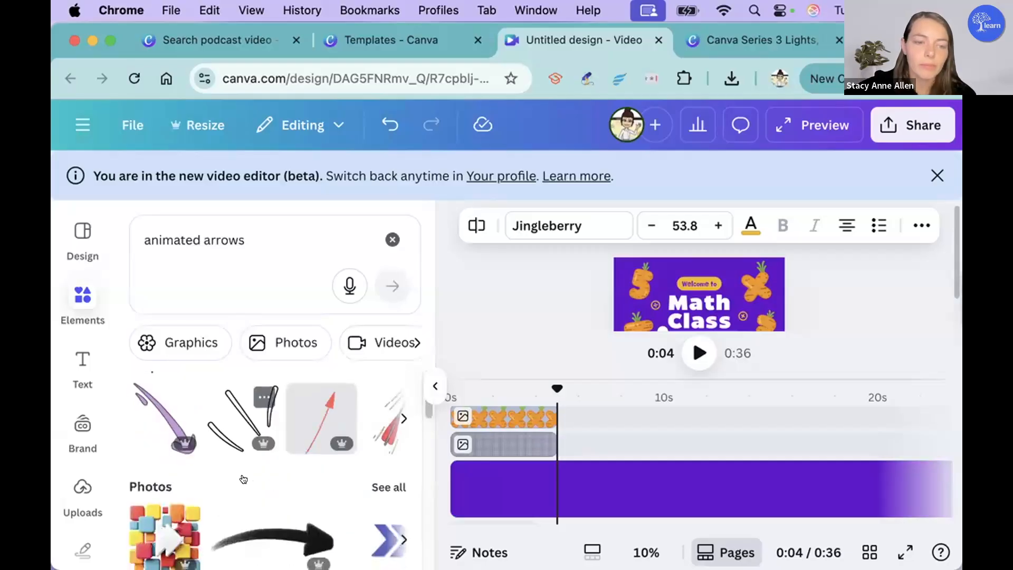
pyautogui.click(316, 442)
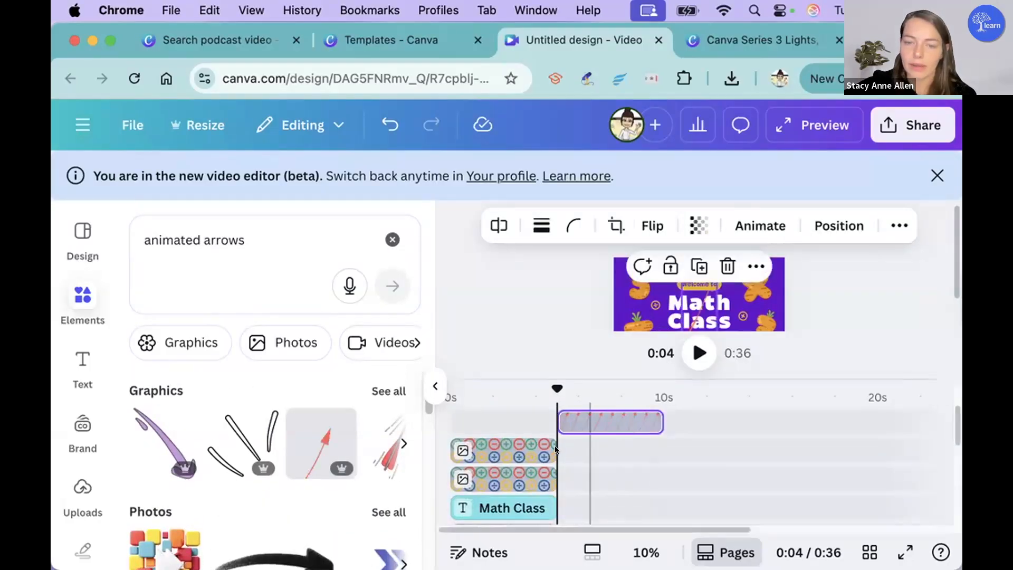
# Step: Move the playhead to about 7 s and shift the red arrow toward the left part of the purple frame
pyautogui.scroll(-4, 556, 449)
pyautogui.scroll(4, 556, 449)
pyautogui.moveTo(603, 439); pyautogui.dragTo(607, 442)
pyautogui.scroll(-5, 607, 442)
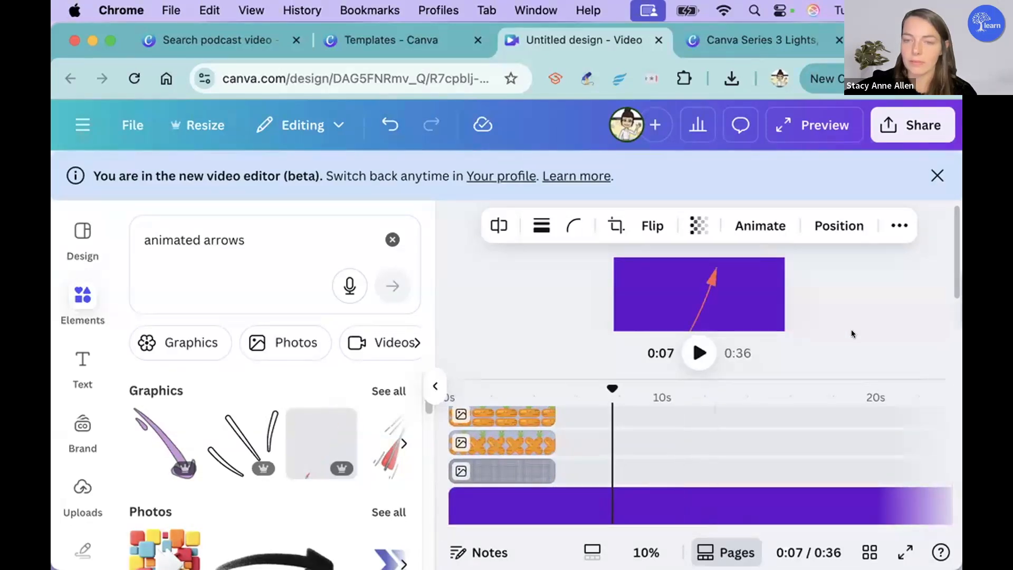
pyautogui.click(711, 277)
pyautogui.moveTo(695, 310); pyautogui.dragTo(669, 295)
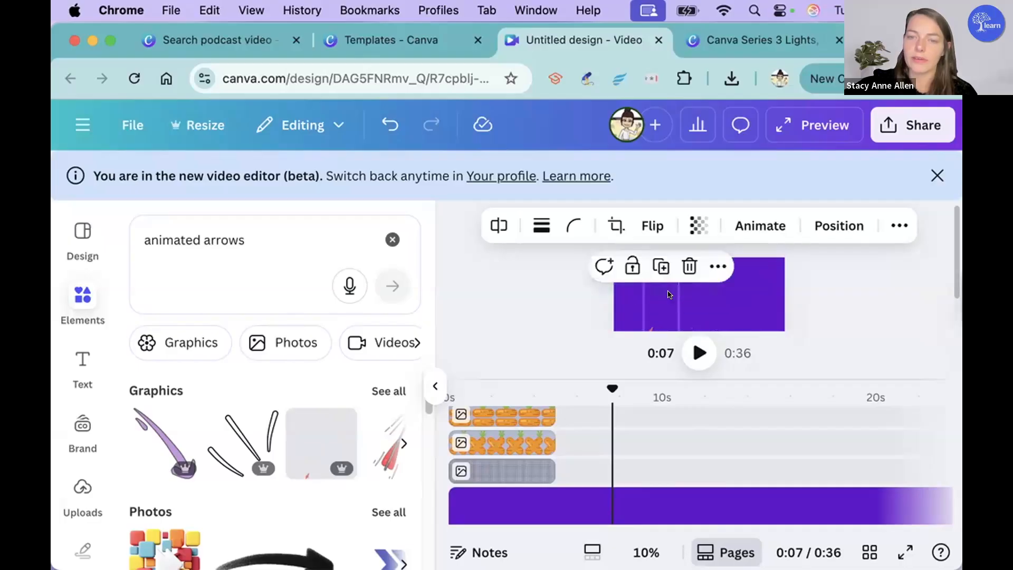
# Step: Reposition the red arrow within the purple frame, leaving it near the frame's left edge
pyautogui.scroll(5, 586, 443)
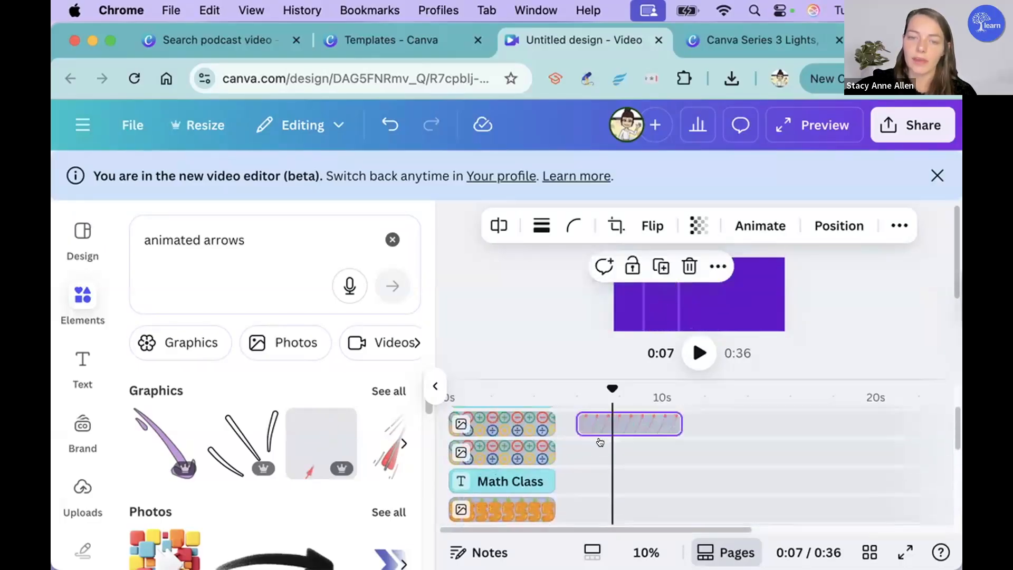
pyautogui.moveTo(664, 293); pyautogui.dragTo(686, 295)
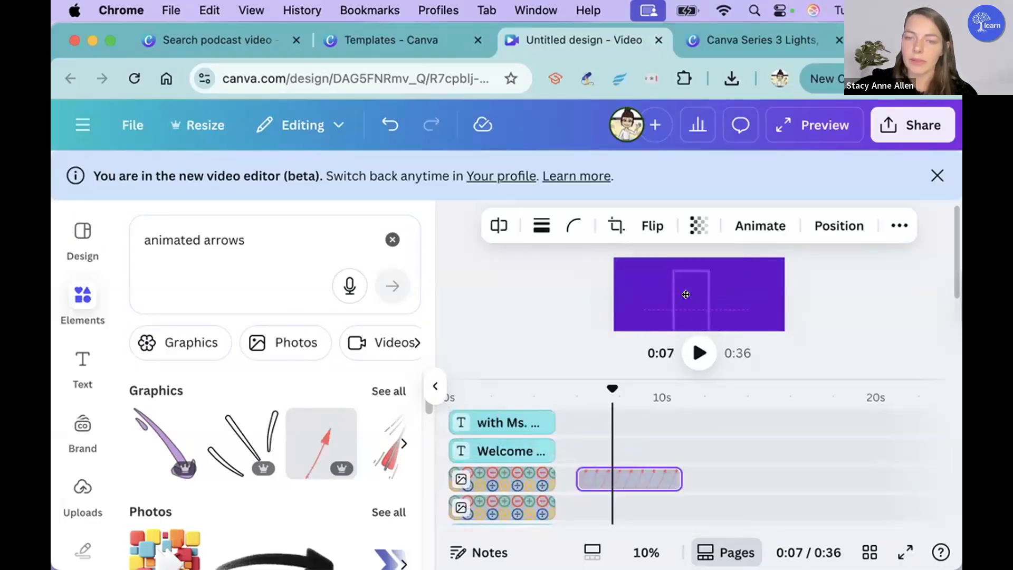
pyautogui.scroll(-2, 685, 296)
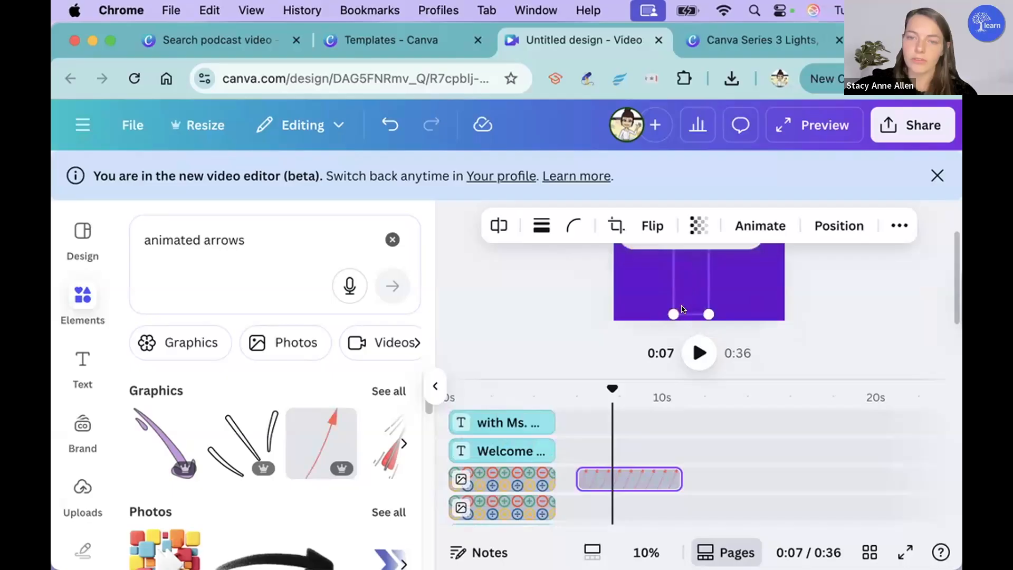
pyautogui.scroll(2, 685, 297)
pyautogui.scroll(-1, 686, 297)
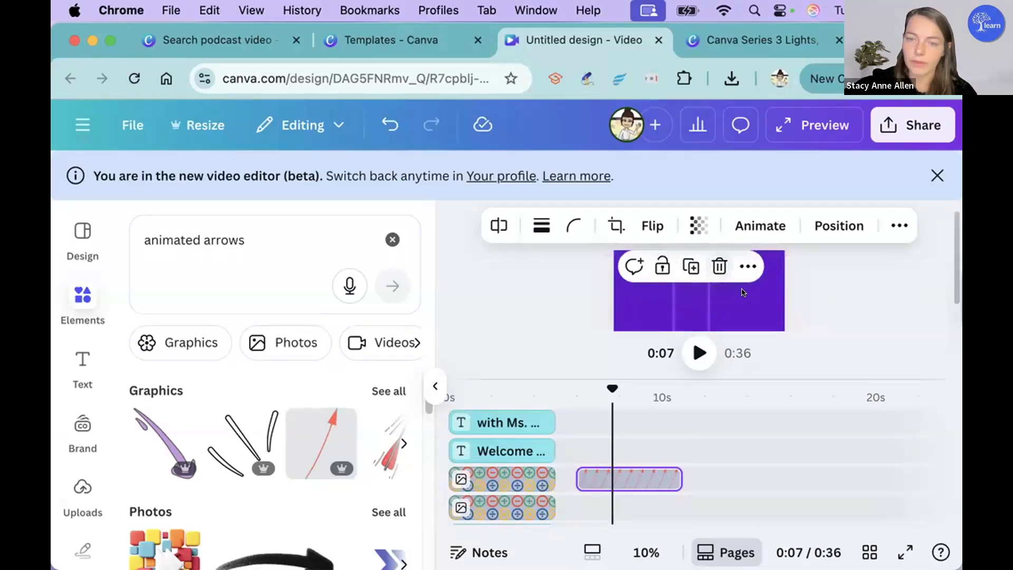
pyautogui.click(720, 259)
pyautogui.click(697, 278)
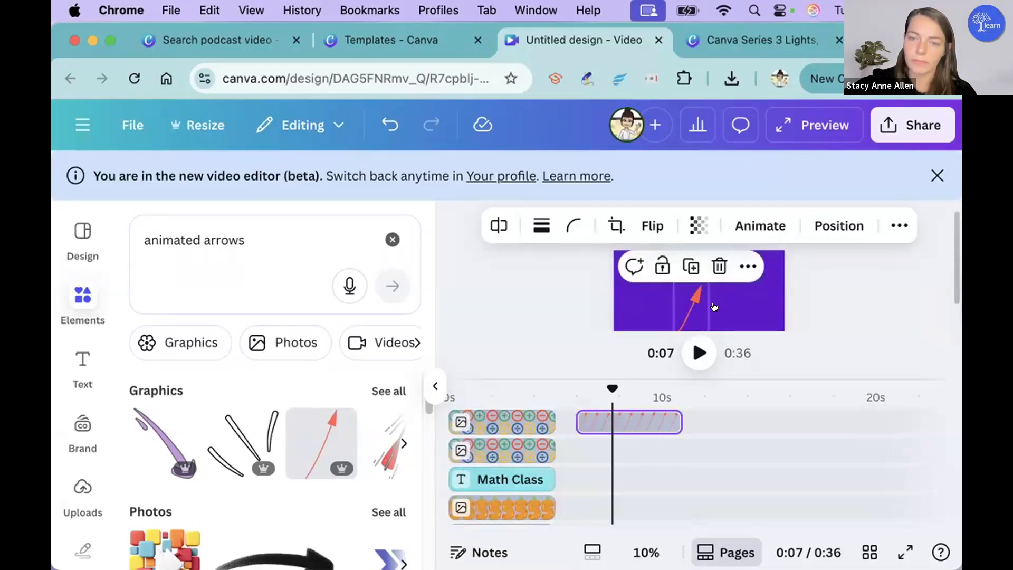
pyautogui.moveTo(670, 304); pyautogui.dragTo(642, 304)
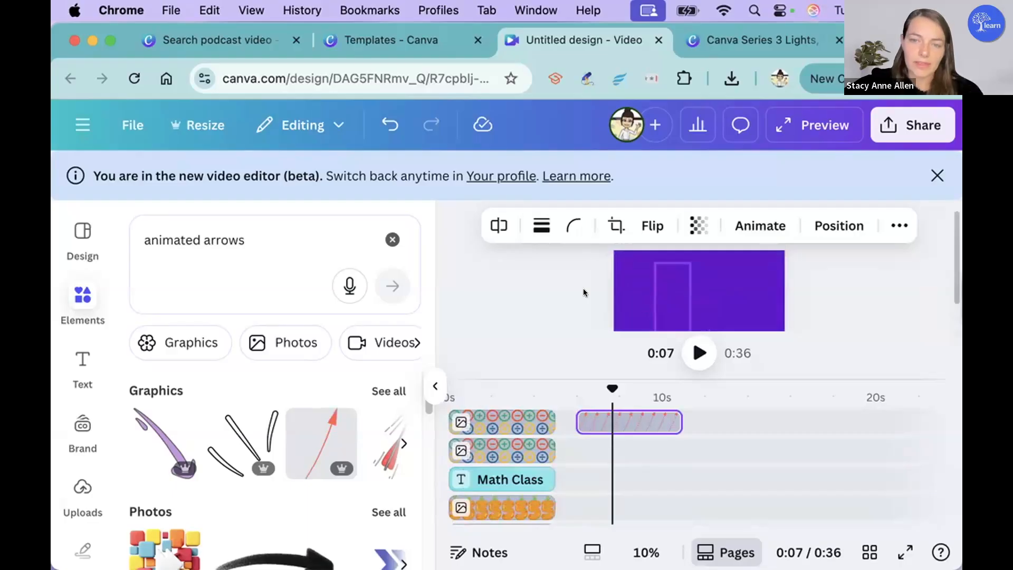
pyautogui.moveTo(584, 292); pyautogui.dragTo(581, 292)
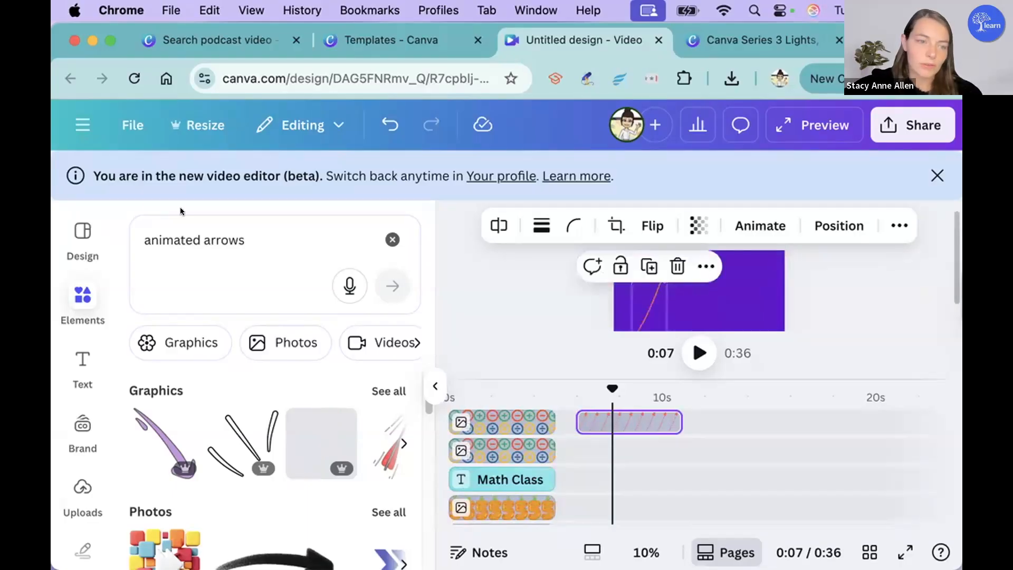
# Step: Replace the element search with "math" and limit the results to videos
pyautogui.click(270, 236)
pyautogui.press('super+a')
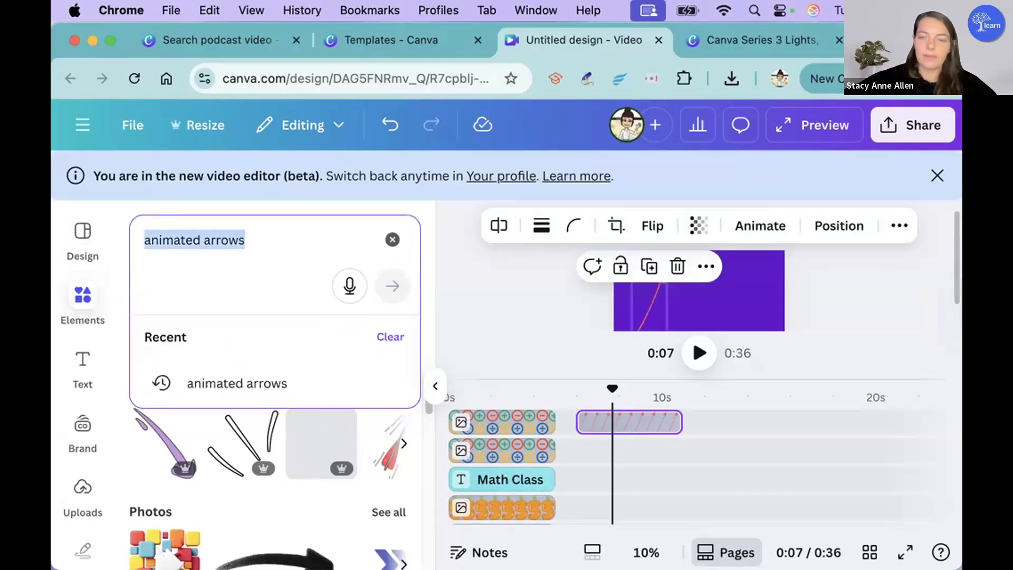
pyautogui.press('BackSpace')
pyautogui.write('math')
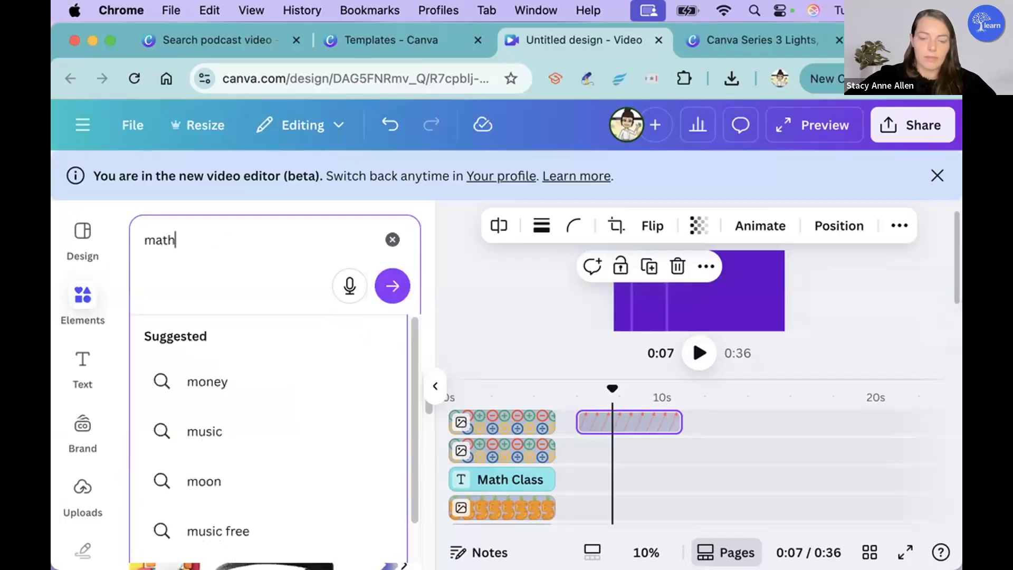
pyautogui.press('Return')
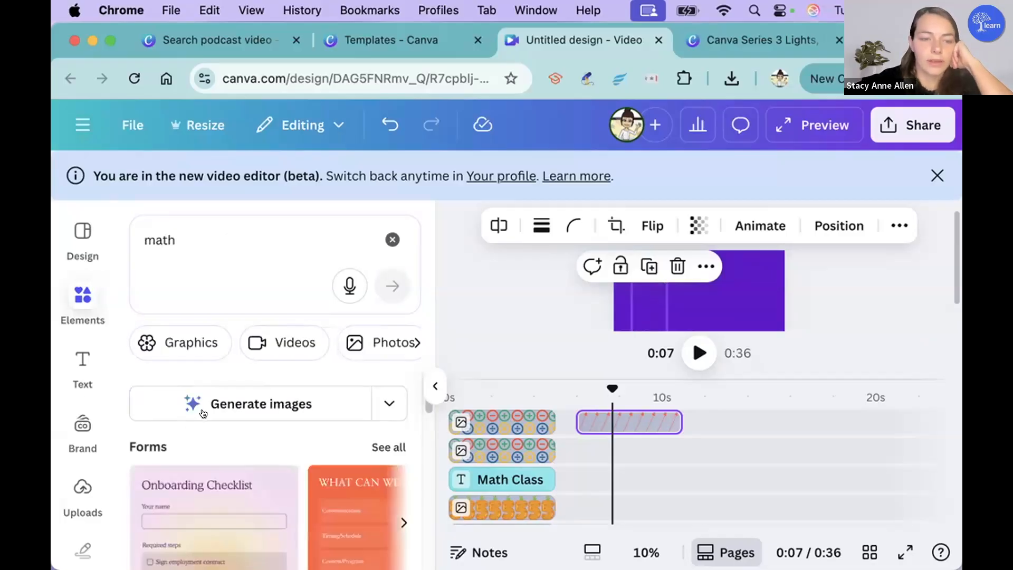
pyautogui.click(264, 343)
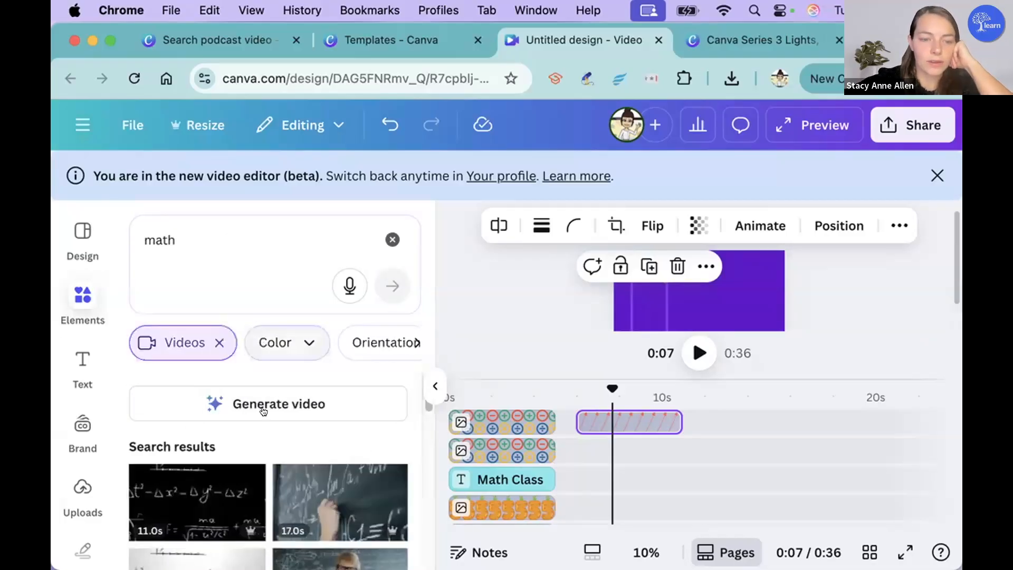
# Step: Browse the math videos and add the 7.0 s clip of the boy at the desk in front of a chalkboard
pyautogui.scroll(-7, 262, 481)
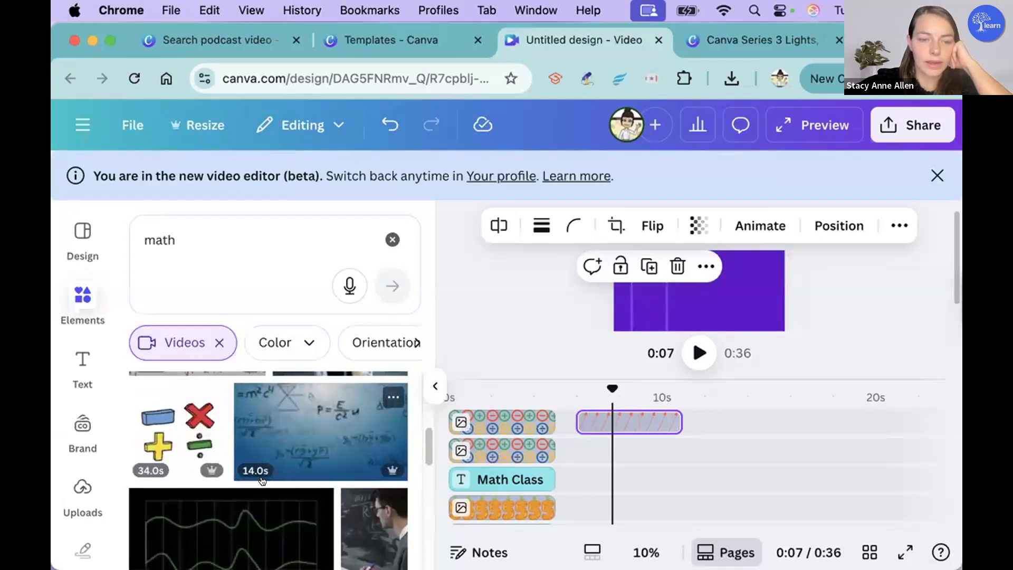
pyautogui.scroll(-4, 266, 481)
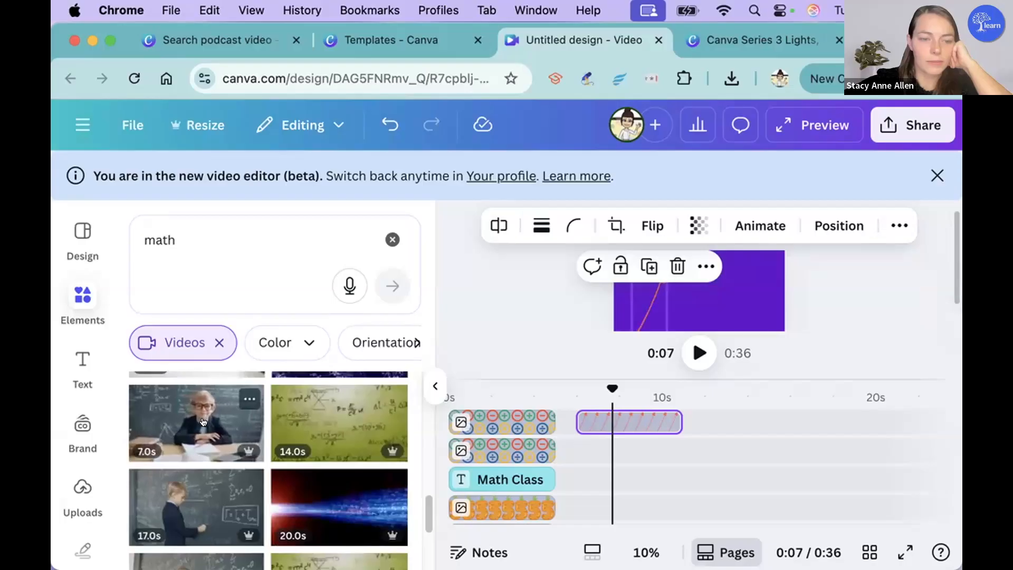
pyautogui.click(203, 421)
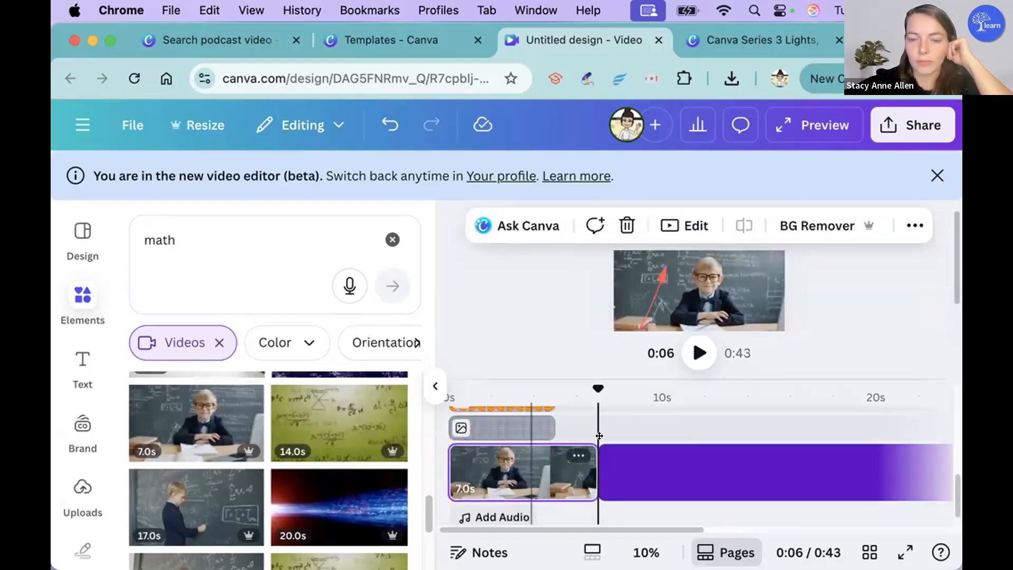
# Step: Check the boy clip under the title layers at the start of the timeline and trim it to 6.8 s
pyautogui.click(458, 465)
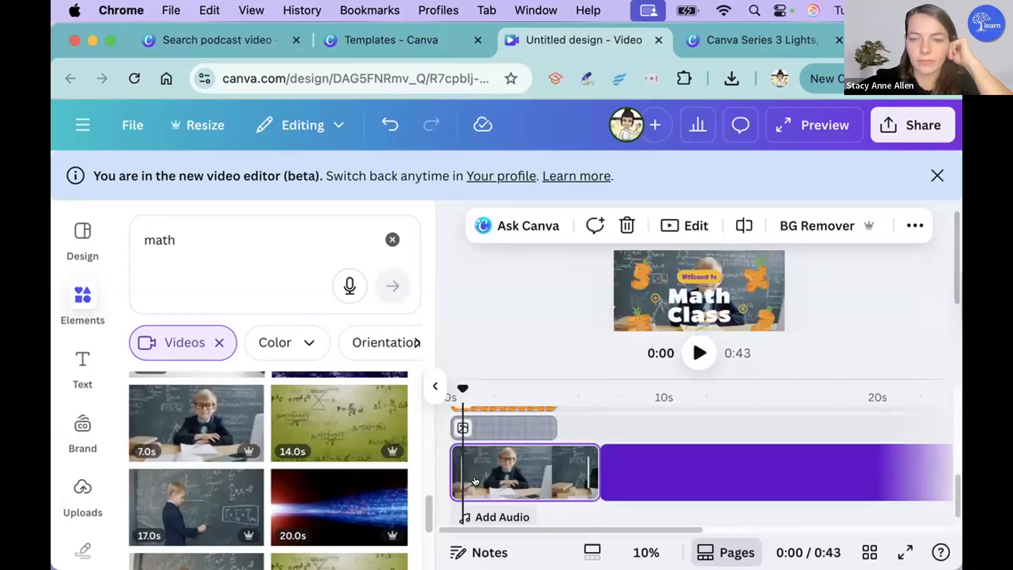
pyautogui.click(474, 481)
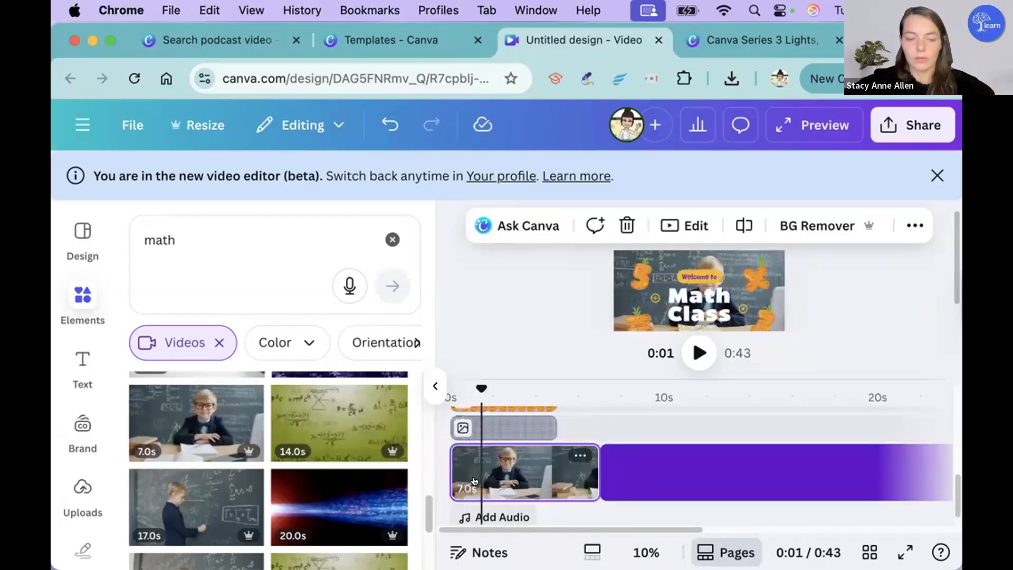
pyautogui.click(609, 423)
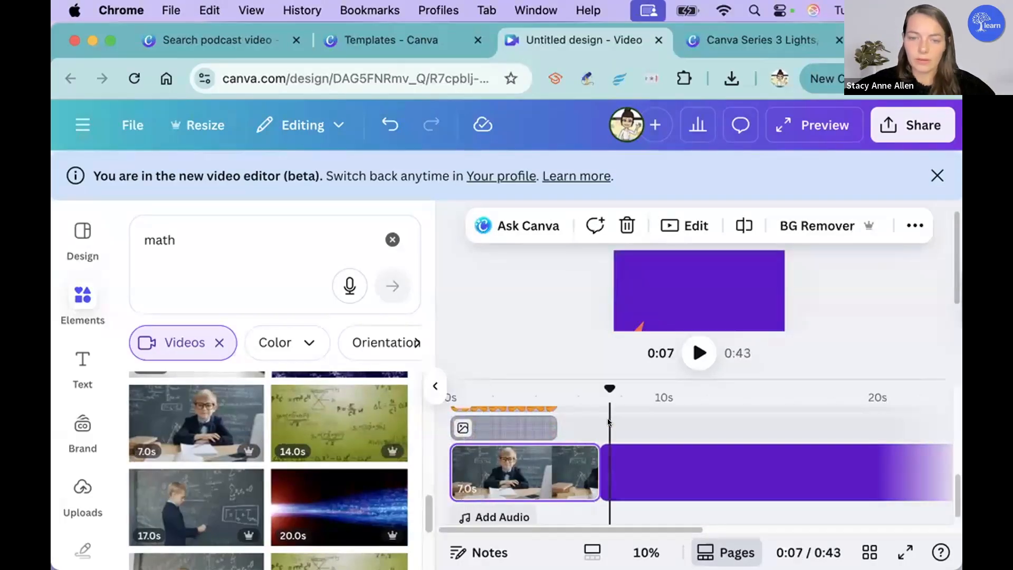
pyautogui.click(538, 522)
pyautogui.moveTo(586, 480); pyautogui.dragTo(529, 465)
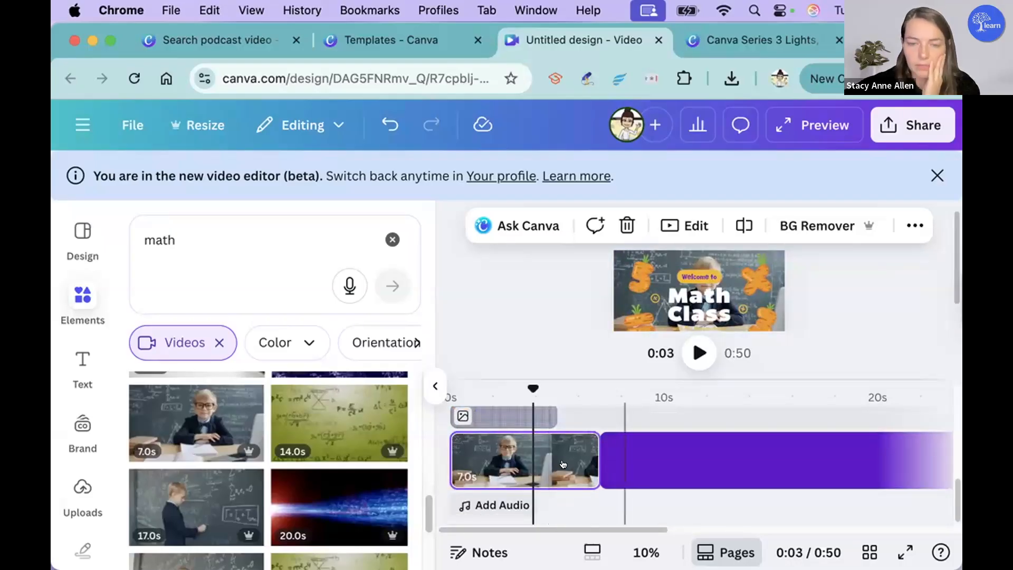
pyautogui.moveTo(630, 453); pyautogui.dragTo(596, 453)
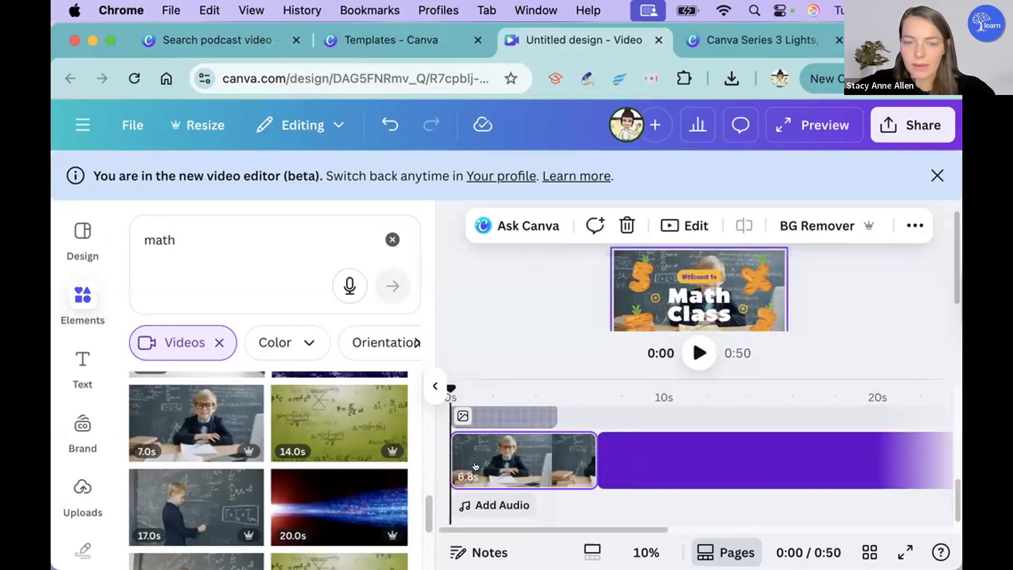
# Step: Remove the chalkboard background from the boy clip with BG Remover
pyautogui.click(671, 464)
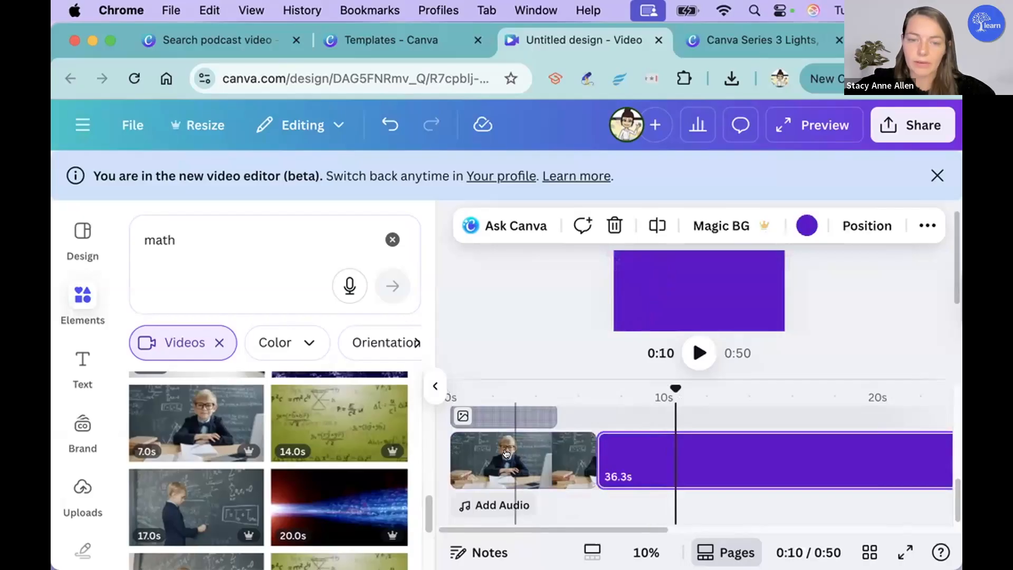
pyautogui.click(514, 455)
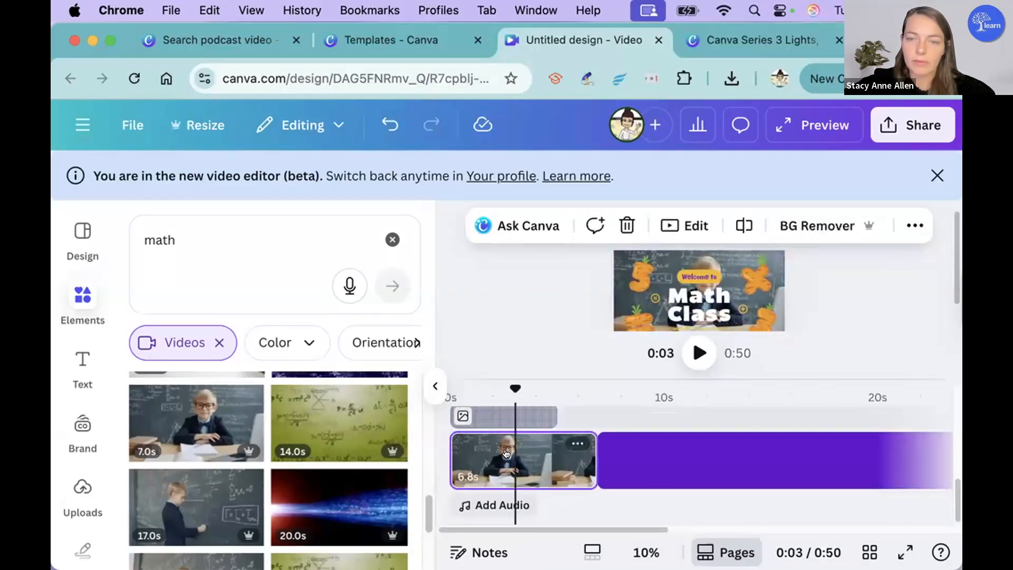
pyautogui.click(817, 221)
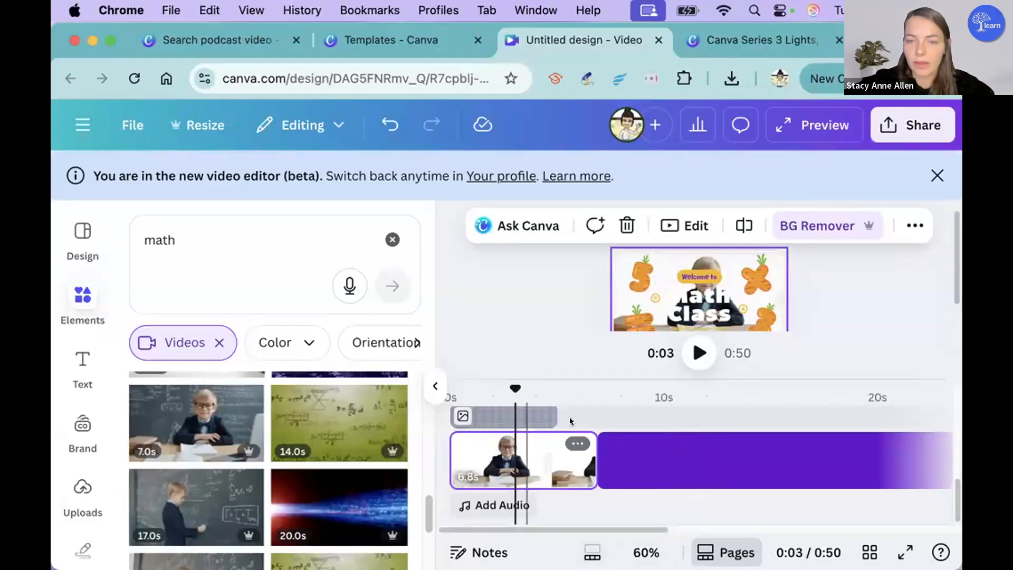
# Step: Open the layer order for the boy clip and try to move it from the bottom of the stack
pyautogui.click(902, 225)
pyautogui.click(844, 266)
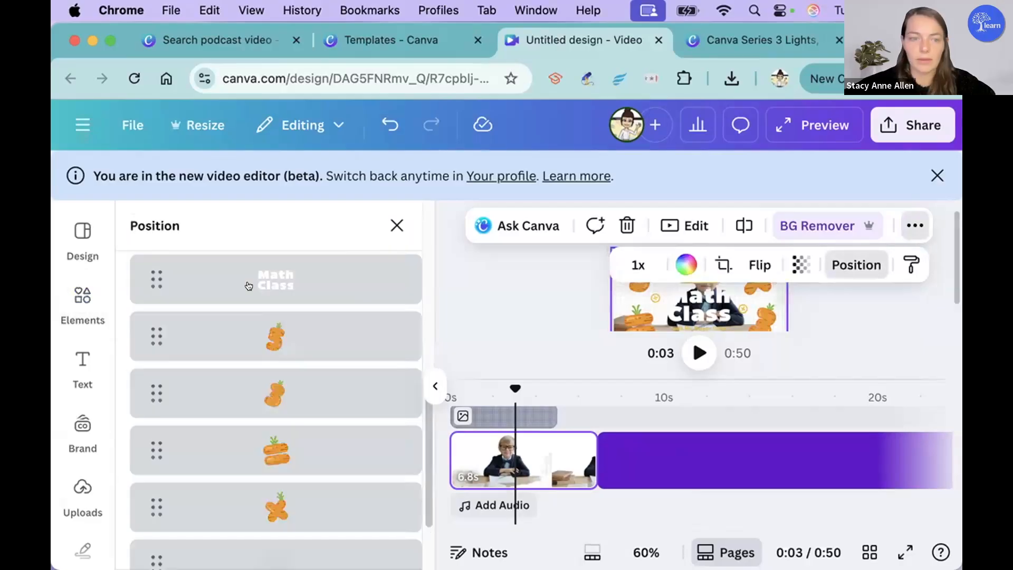
pyautogui.scroll(-1, 265, 428)
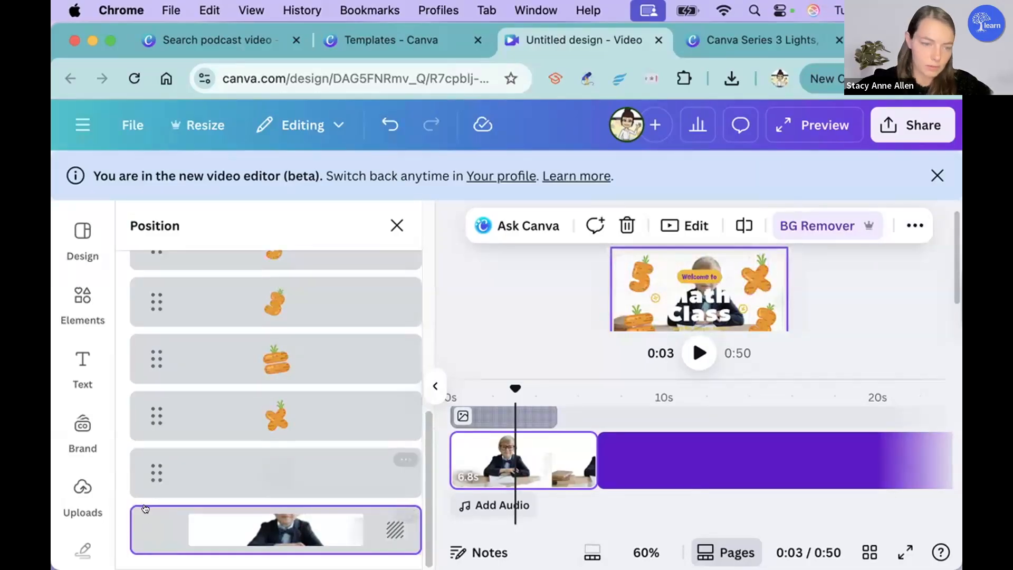
pyautogui.moveTo(150, 424); pyautogui.dragTo(390, 520)
pyautogui.click(386, 528)
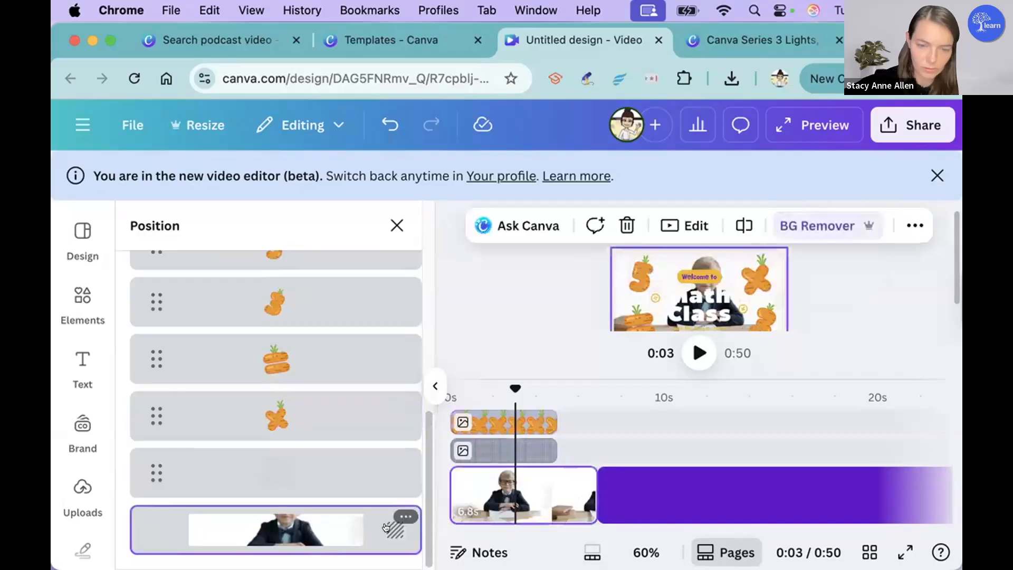
# Step: Detach the boy video from the background so it becomes its own layer over the purple, and deselect it
pyautogui.rightClick(701, 264)
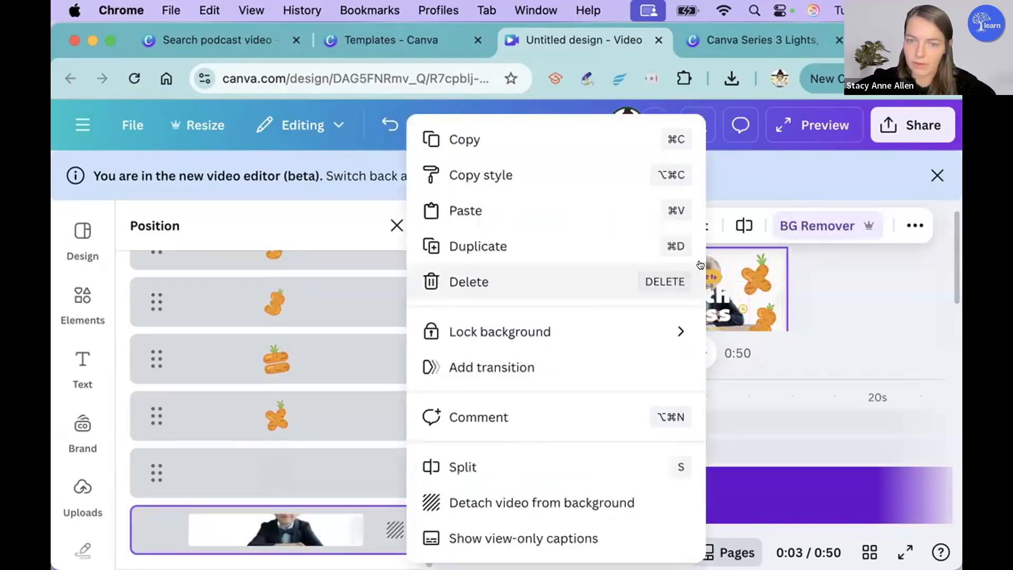
pyautogui.click(579, 507)
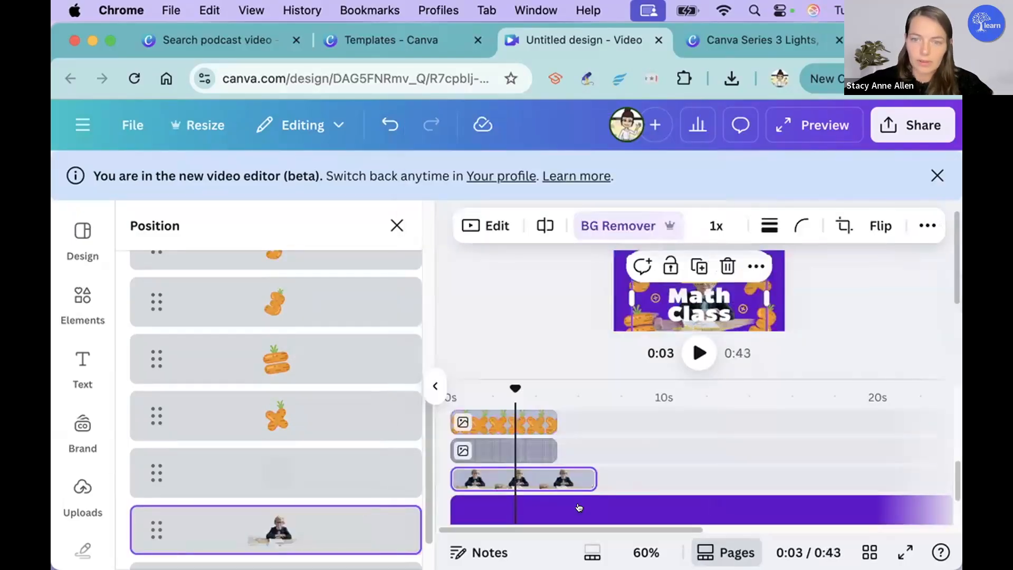
pyautogui.click(853, 322)
pyautogui.click(537, 310)
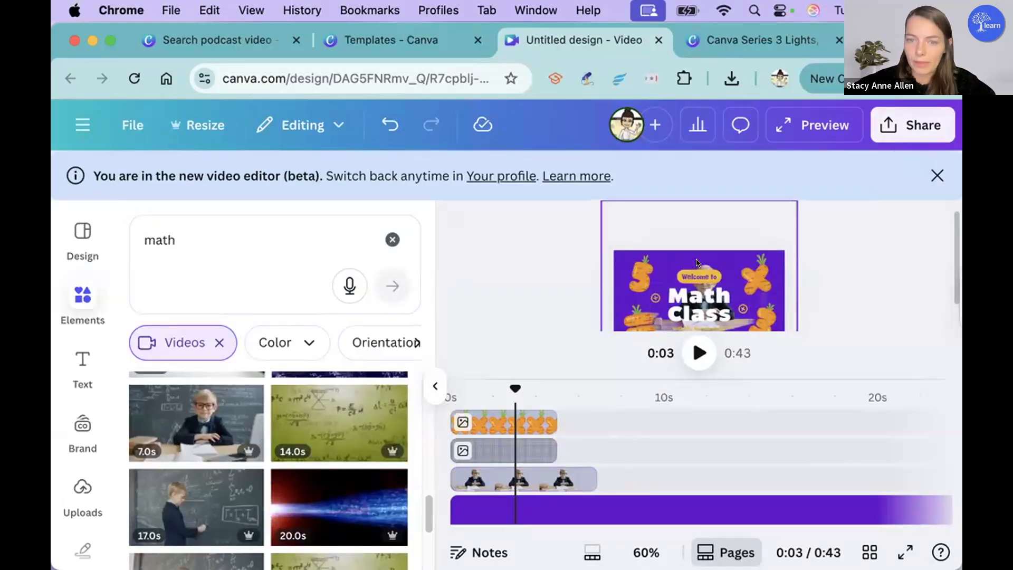
# Step: Select the boy video at about 4 s, show its layer order, and try to move its layer upward
pyautogui.click(553, 472)
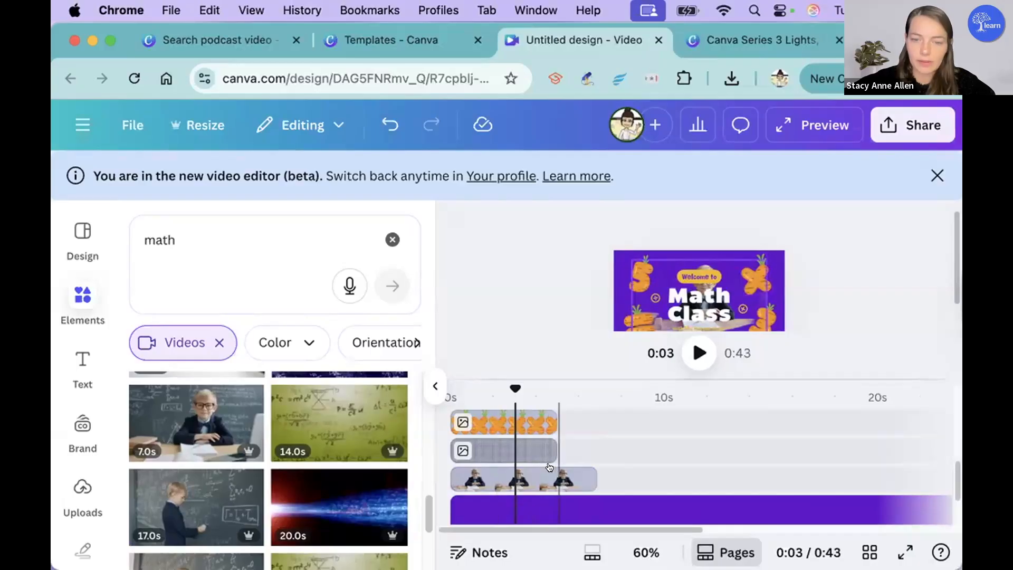
pyautogui.click(924, 224)
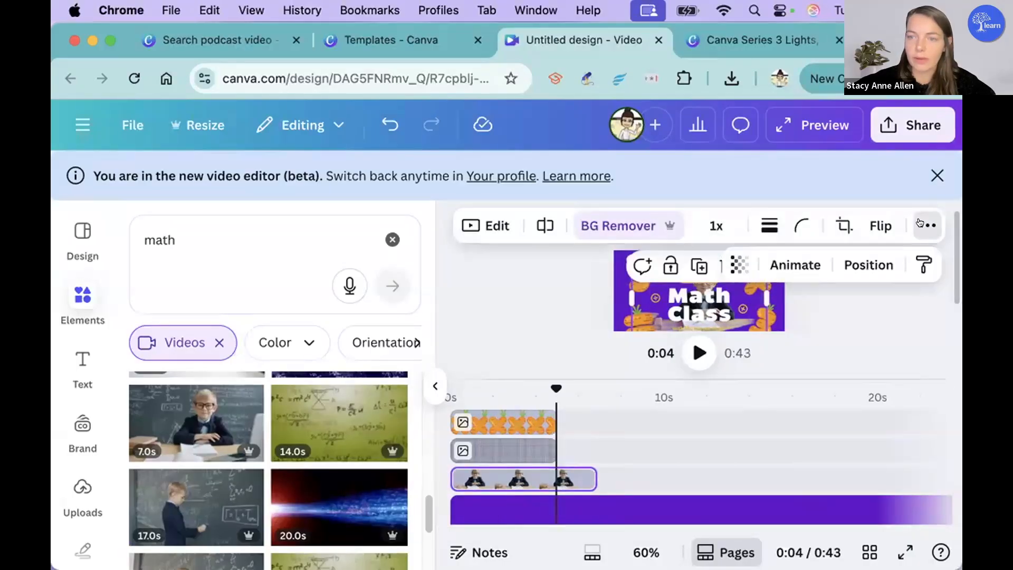
pyautogui.click(861, 265)
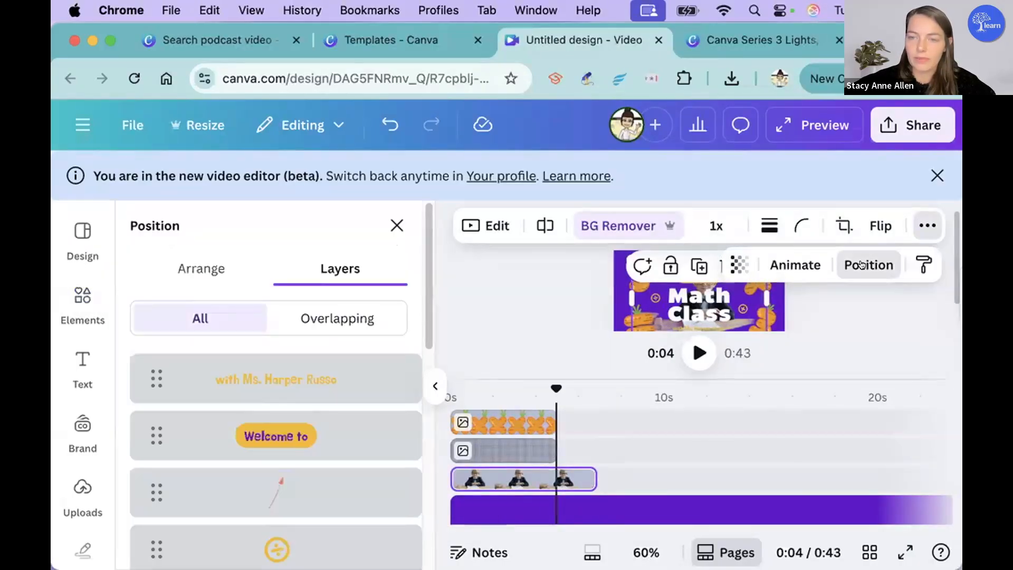
pyautogui.scroll(-5, 216, 484)
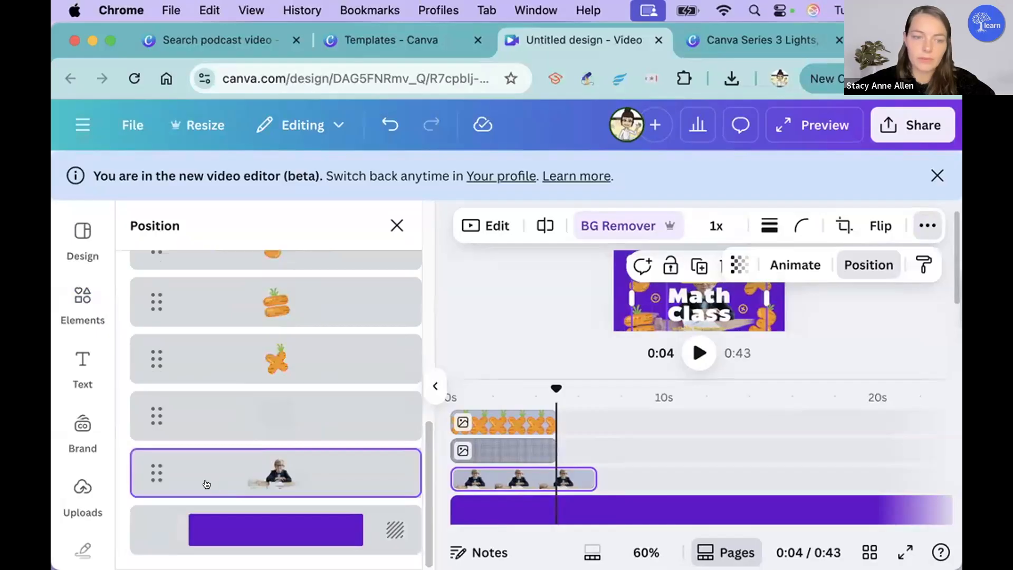
pyautogui.click(266, 480)
pyautogui.moveTo(266, 481)
pyautogui.mouseDown()
pyautogui.moveTo(276, 460)
pyautogui.moveTo(285, 470)
pyautogui.moveTo(277, 472)
pyautogui.mouseUp()
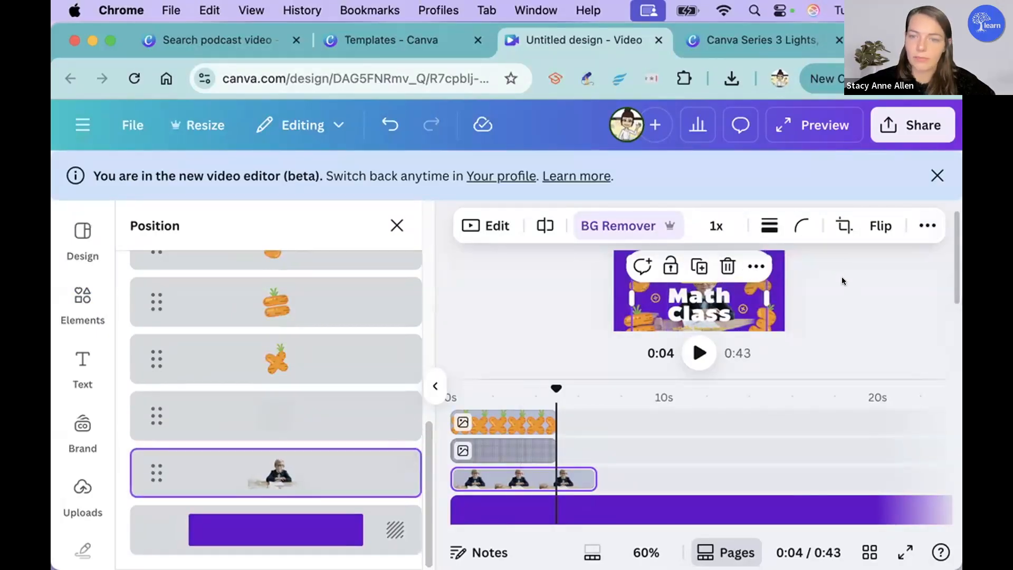
# Step: Shift the Math Class title slightly lower in the frame and find the boy video's layer in the layer order
pyautogui.click(717, 285)
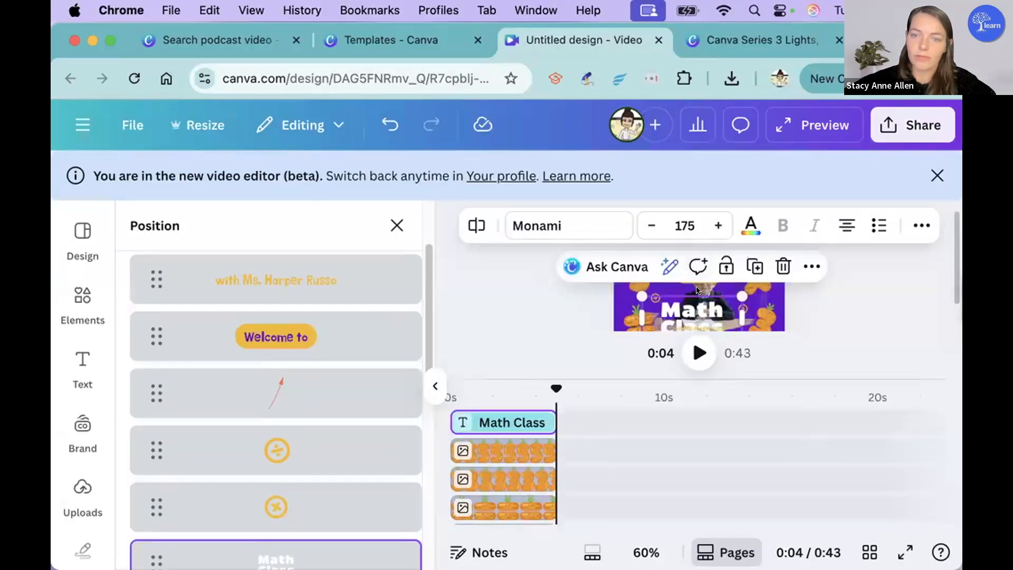
pyautogui.click(723, 290)
pyautogui.scroll(-1, 265, 469)
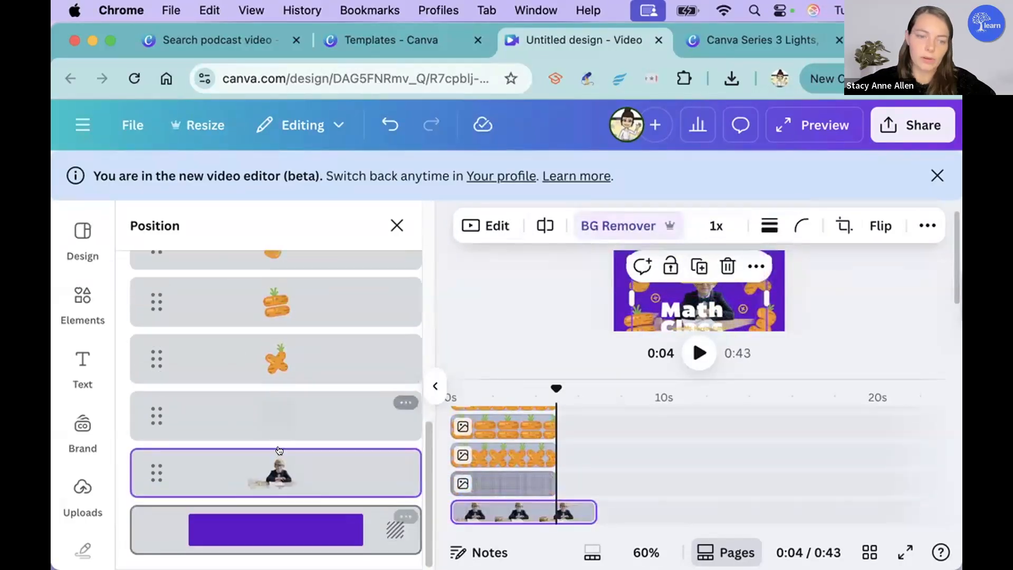
# Step: Move the boy video's layer up to just above "Welcome to", beneath the teacher-name text, and reselect it on the canvas
pyautogui.moveTo(290, 467); pyautogui.dragTo(279, 358)
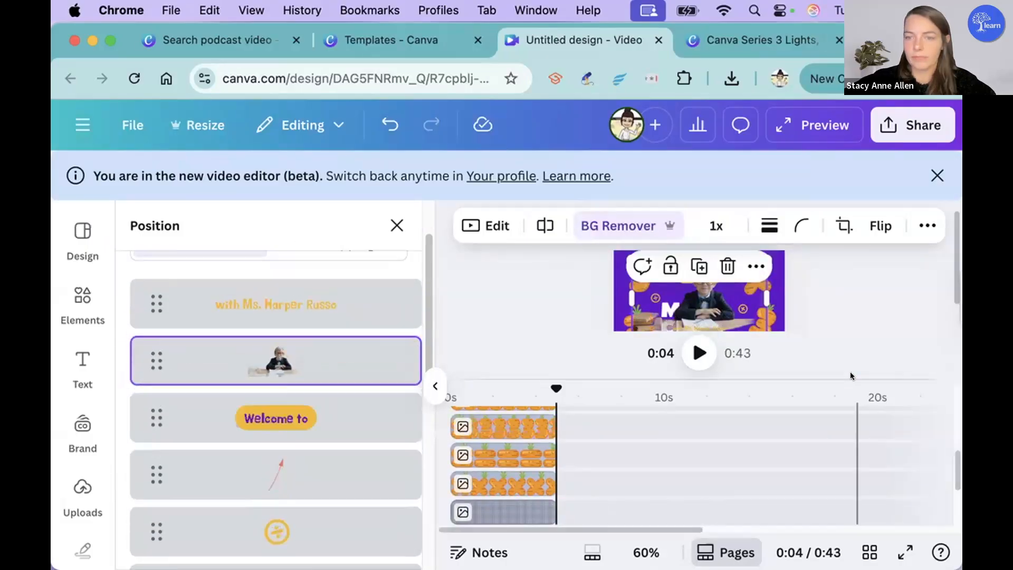
pyautogui.click(709, 297)
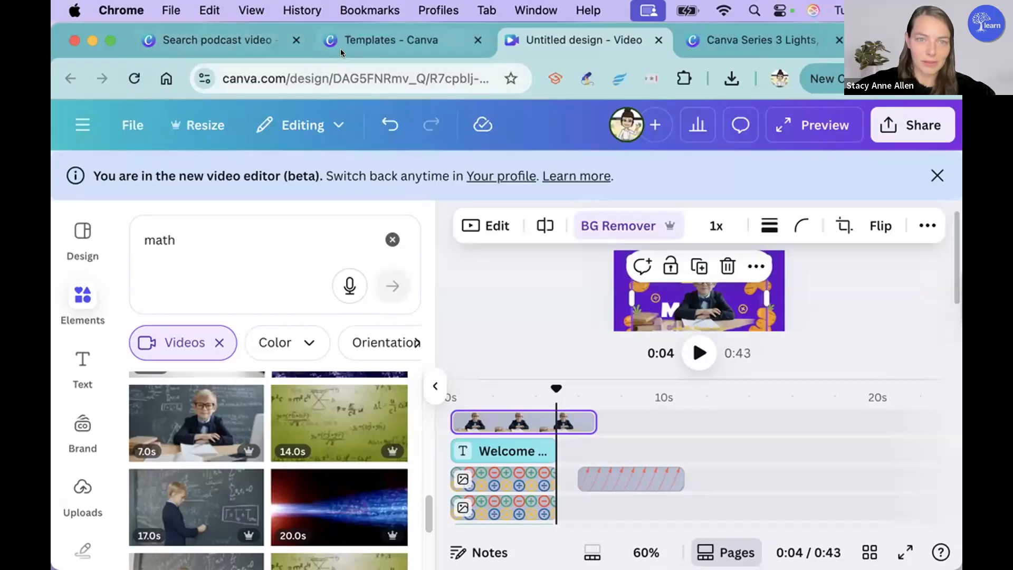
# Step: View the Brown White Animated Podcast Mobile Video template page and switch to the Canva Series 3 workshop slides
pyautogui.click(216, 37)
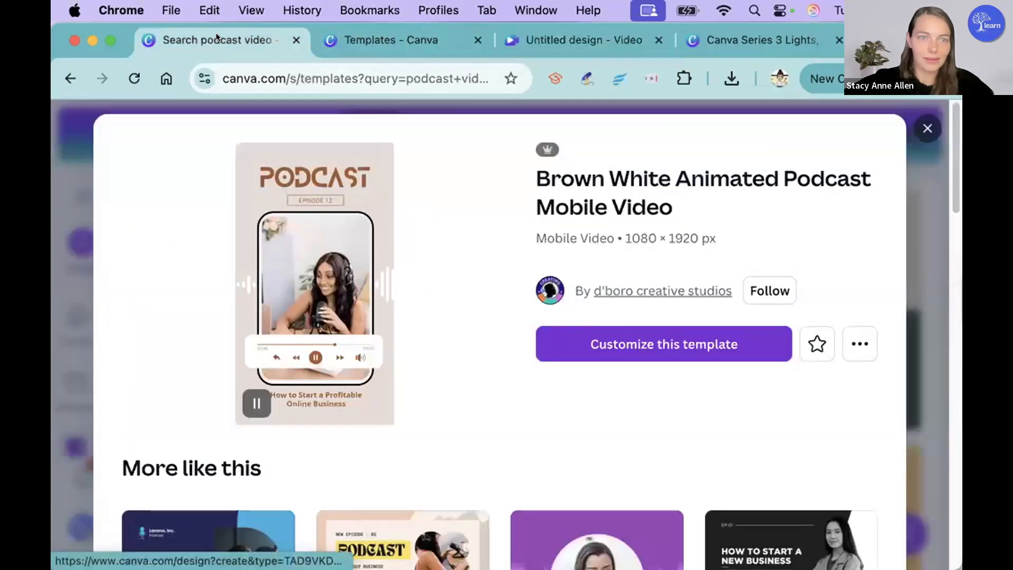
pyautogui.click(681, 37)
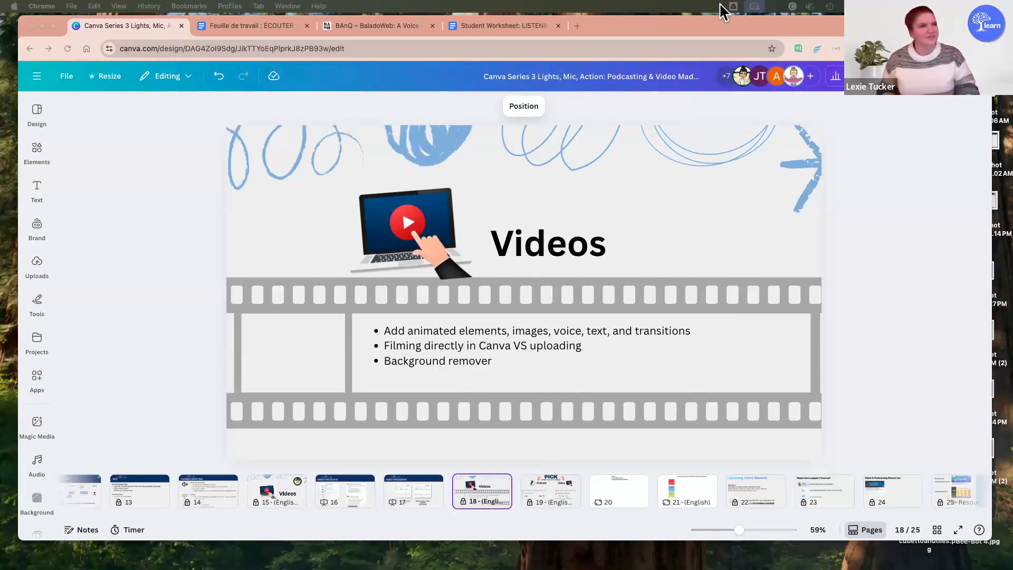
pyautogui.click(688, 27)
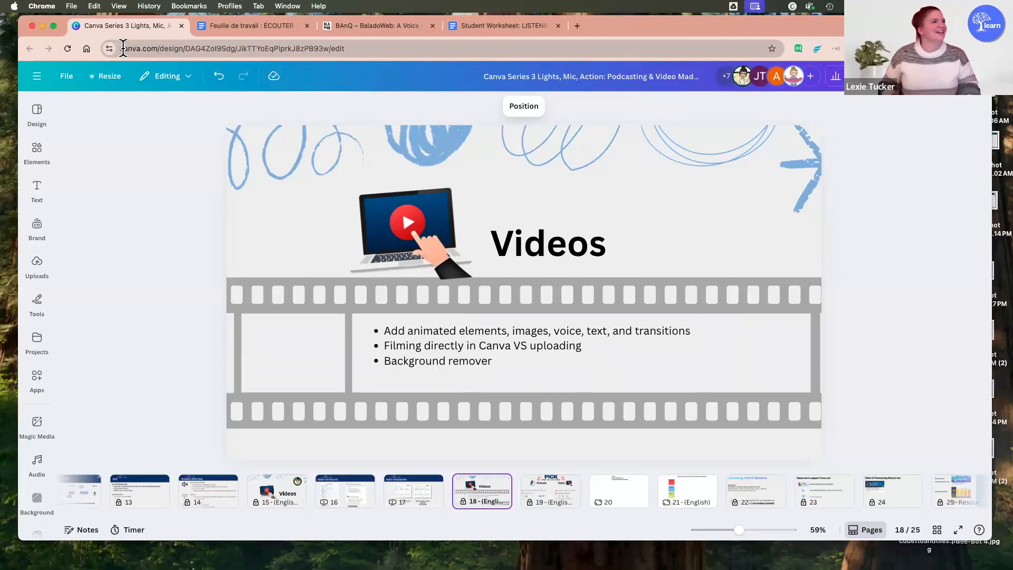
# Step: Open Canva's templates page in a new browser tab and create a blank video design
pyautogui.click(578, 23)
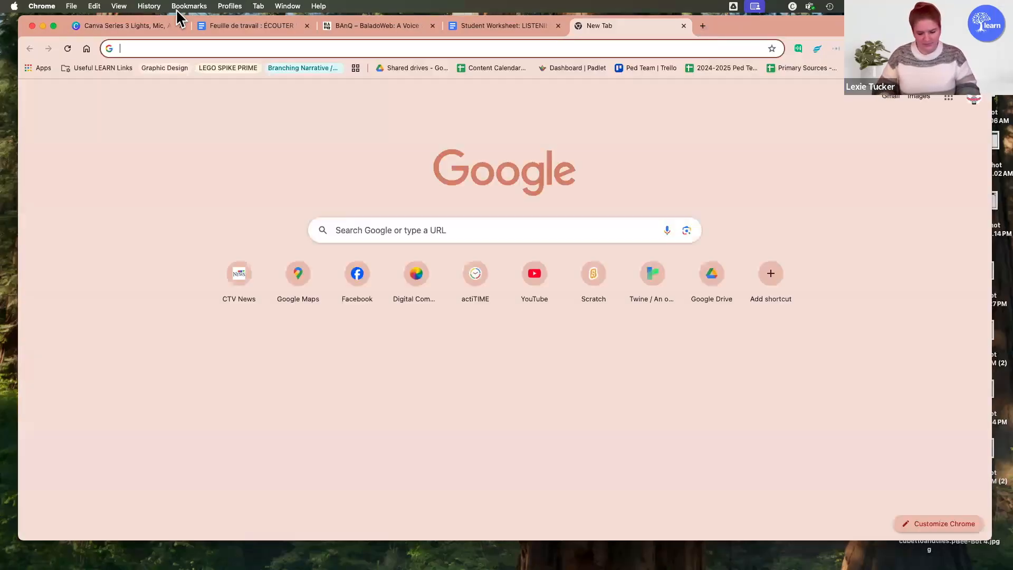
pyautogui.write('canva')
pyautogui.press('Return')
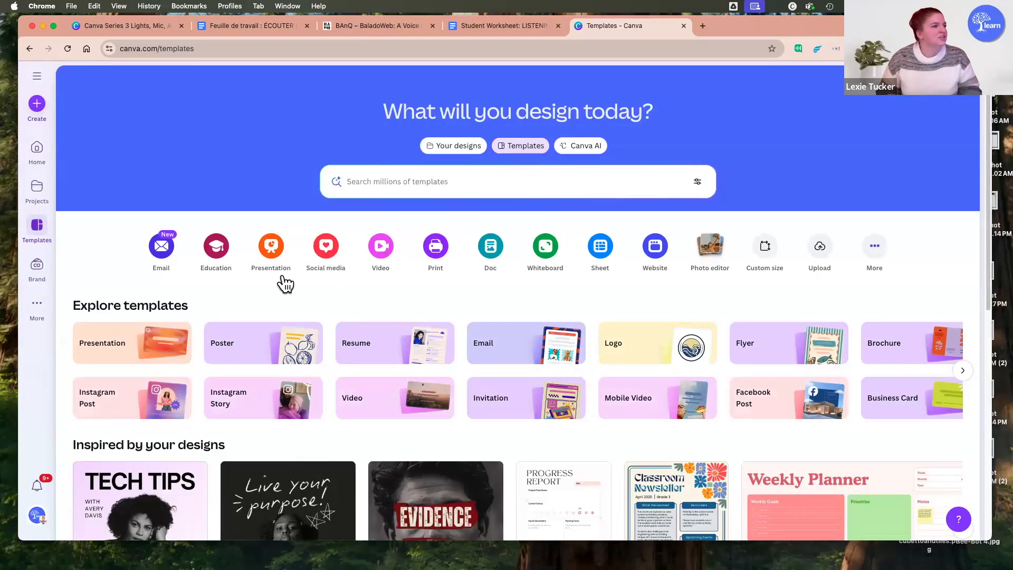
pyautogui.click(382, 244)
pyautogui.click(369, 306)
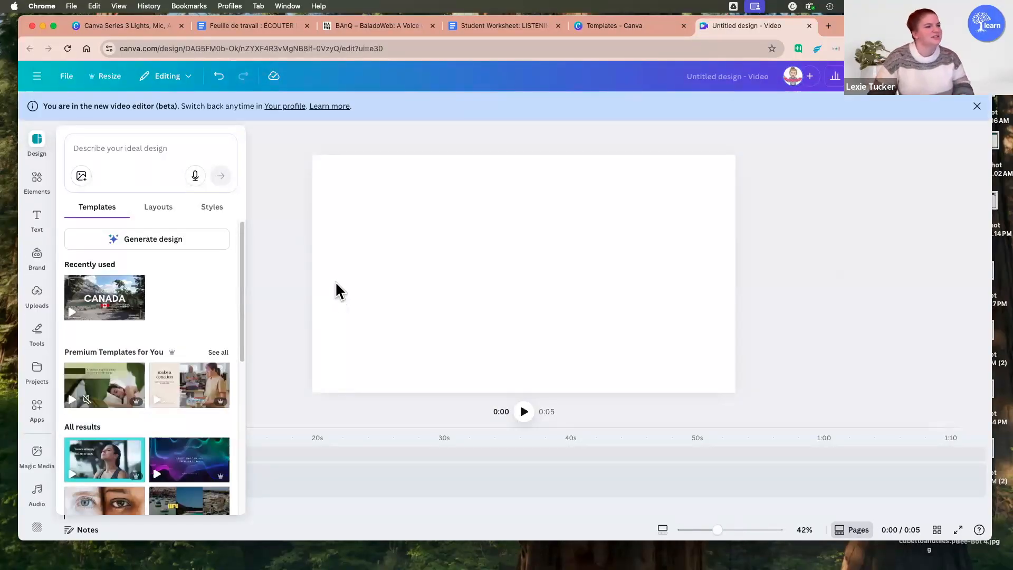
# Step: Browse the frame elements and add the second frame from the Flowers category to the blank video page
pyautogui.click(38, 181)
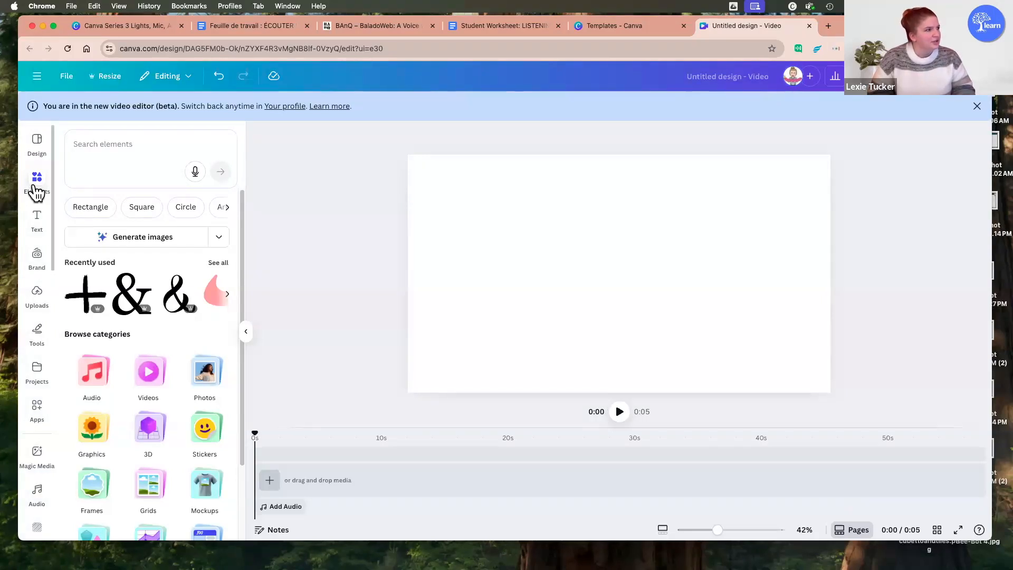
pyautogui.scroll(-3, 148, 364)
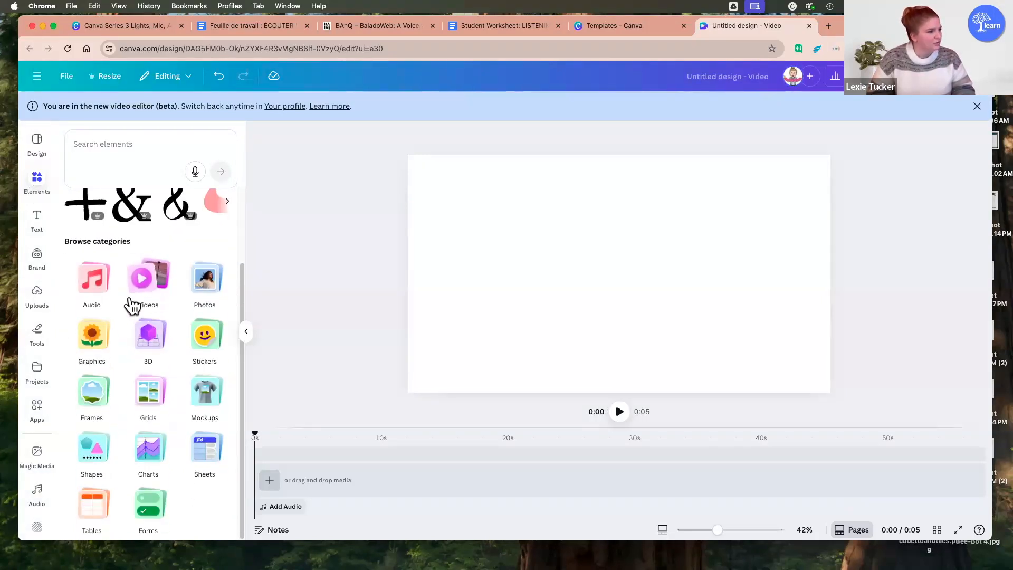
pyautogui.click(100, 393)
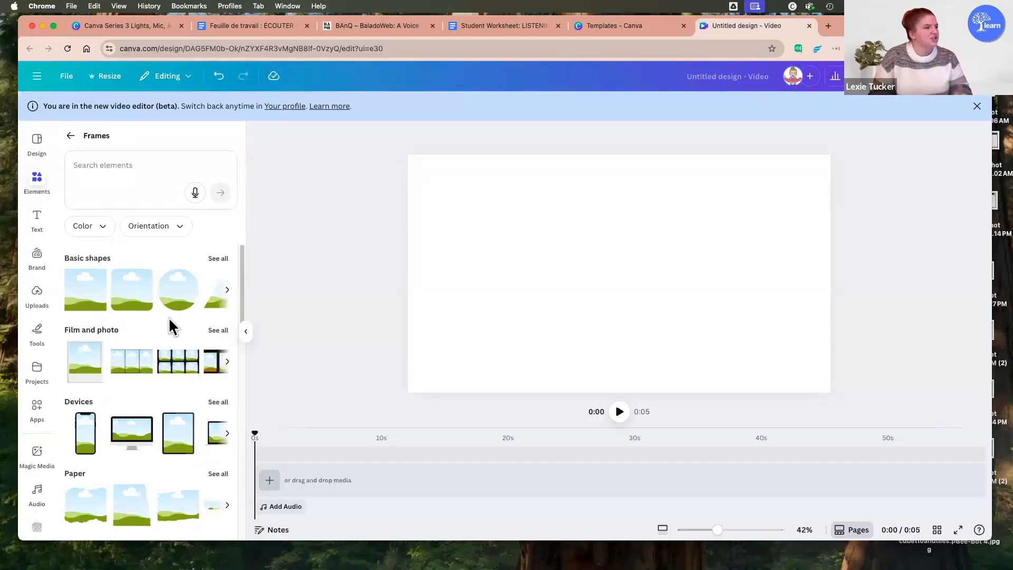
pyautogui.scroll(-3, 170, 319)
pyautogui.scroll(3, 175, 408)
pyautogui.scroll(-3, 176, 412)
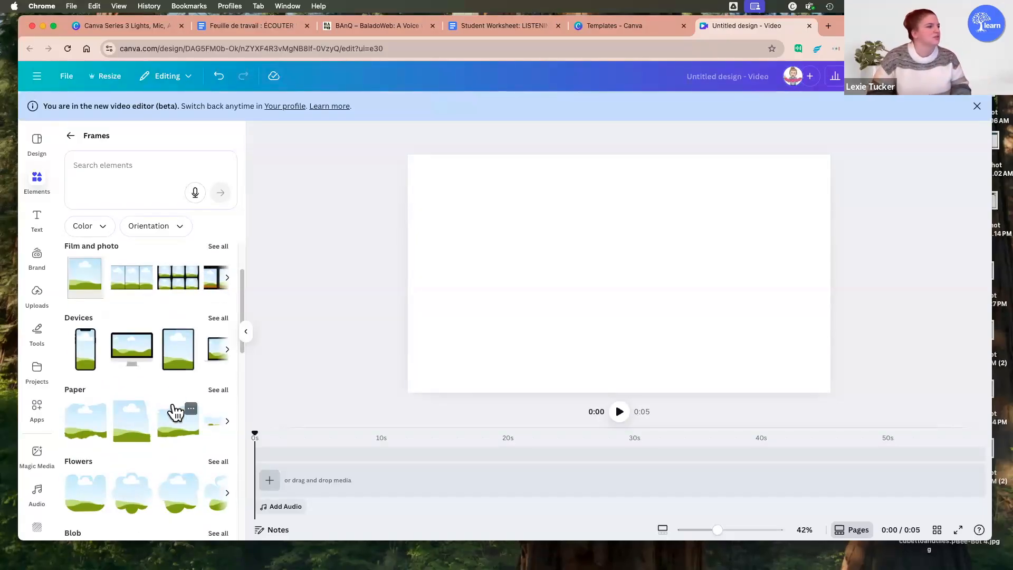
pyautogui.scroll(-1, 176, 411)
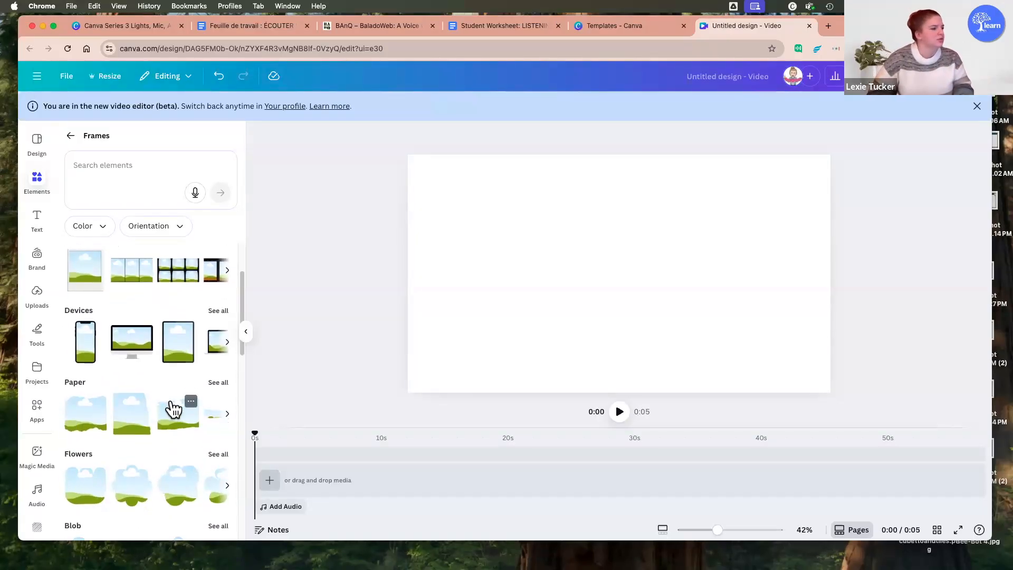
pyautogui.click(141, 483)
# Step: Enlarge the flower frame to nearly the page's height, place it in the right half of the page, and deselect it
pyautogui.moveTo(678, 332); pyautogui.dragTo(770, 376)
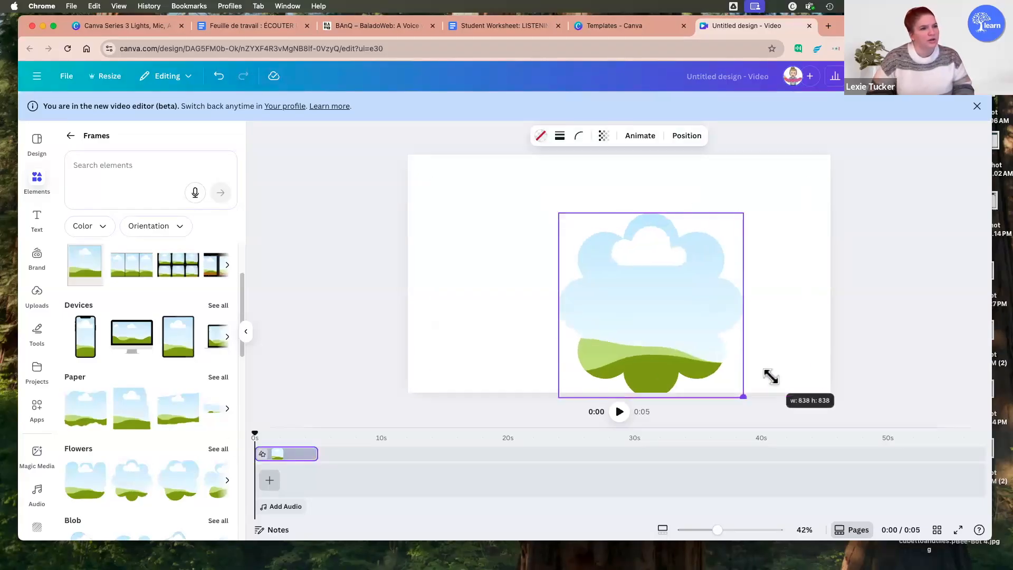
pyautogui.moveTo(670, 309); pyautogui.dragTo(722, 279)
pyautogui.moveTo(612, 181); pyautogui.dragTo(593, 159)
pyautogui.moveTo(707, 273); pyautogui.dragTo(735, 285)
pyautogui.click(468, 247)
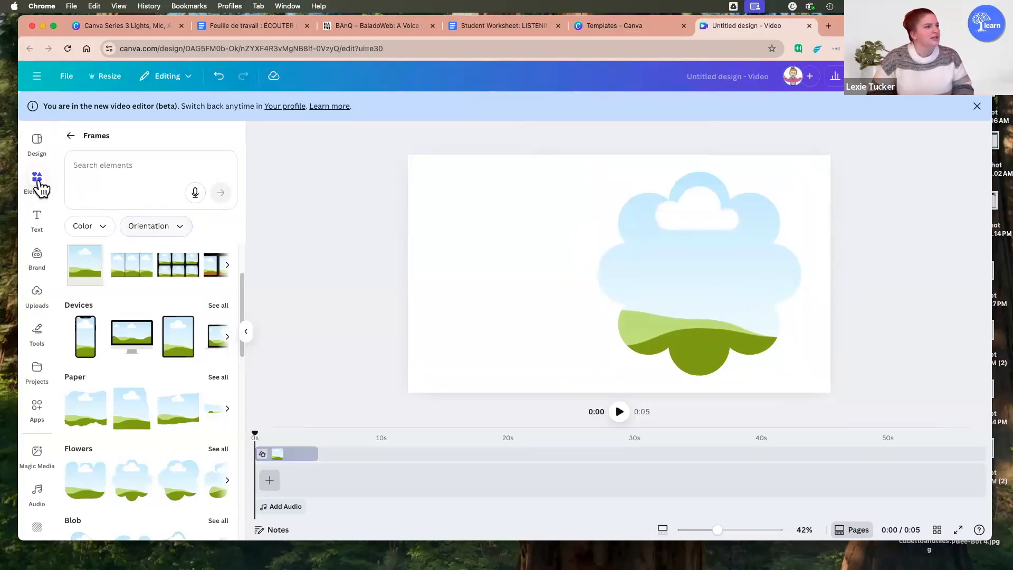
# Step: Search the video elements for "nature" and fill the flower frame with the 9-second clip of bees on a red flower
pyautogui.click(70, 137)
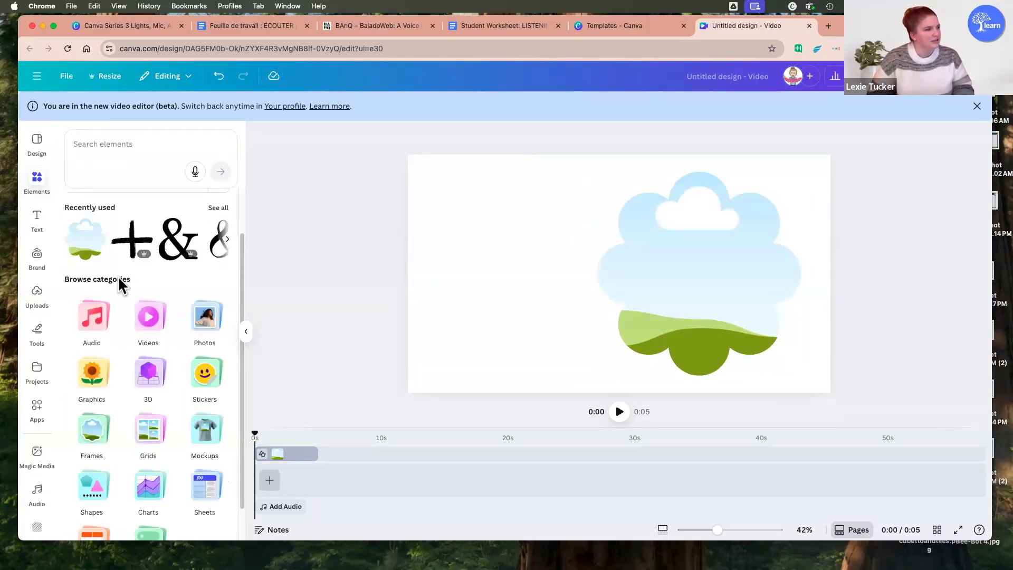
pyautogui.click(150, 314)
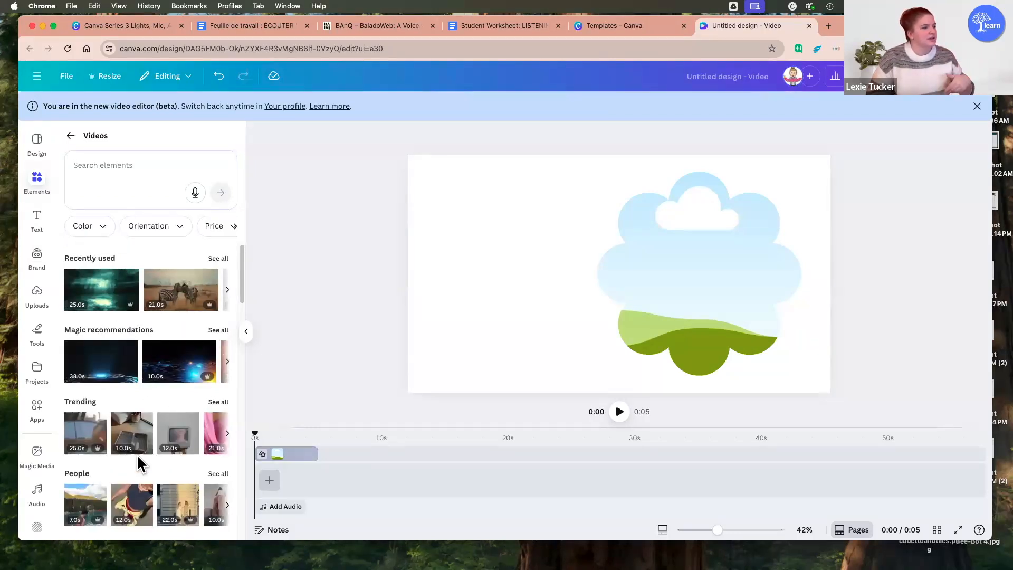
pyautogui.click(147, 166)
pyautogui.write('nature')
pyautogui.press('Return')
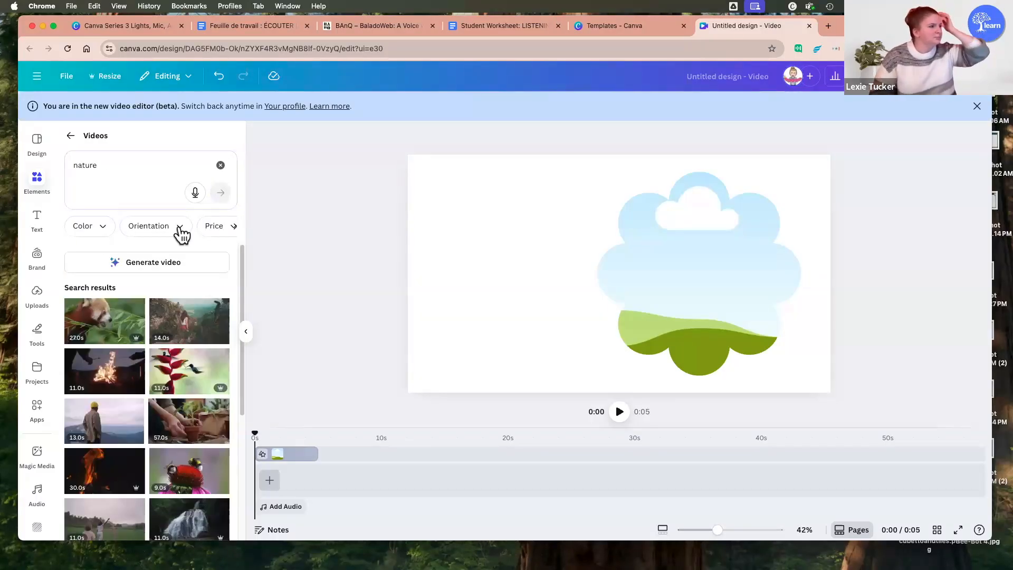
pyautogui.moveTo(171, 478); pyautogui.dragTo(645, 276)
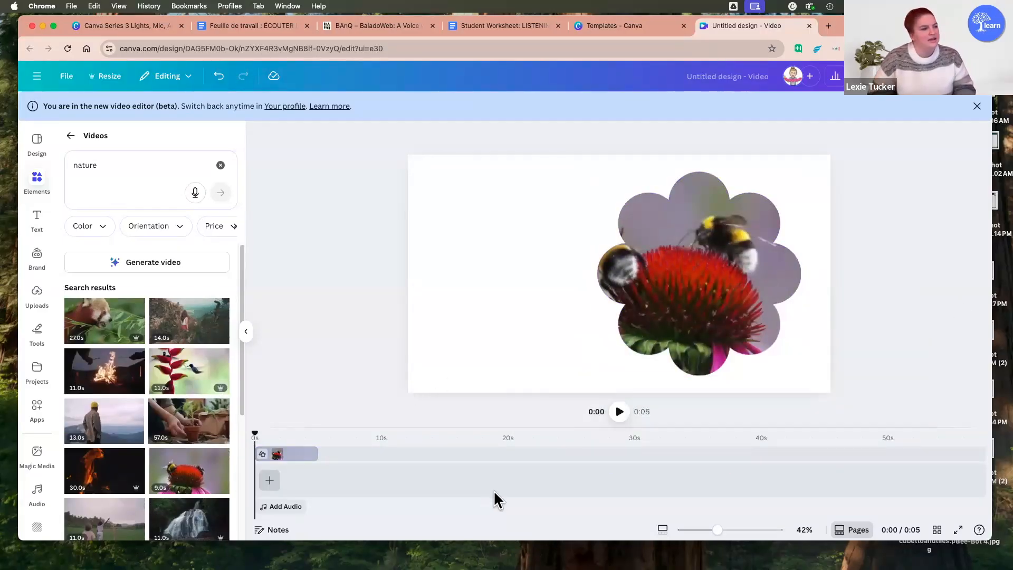
# Step: Play the video, then shift the framed bee clip slightly later on the timeline and deselect it
pyautogui.click(619, 412)
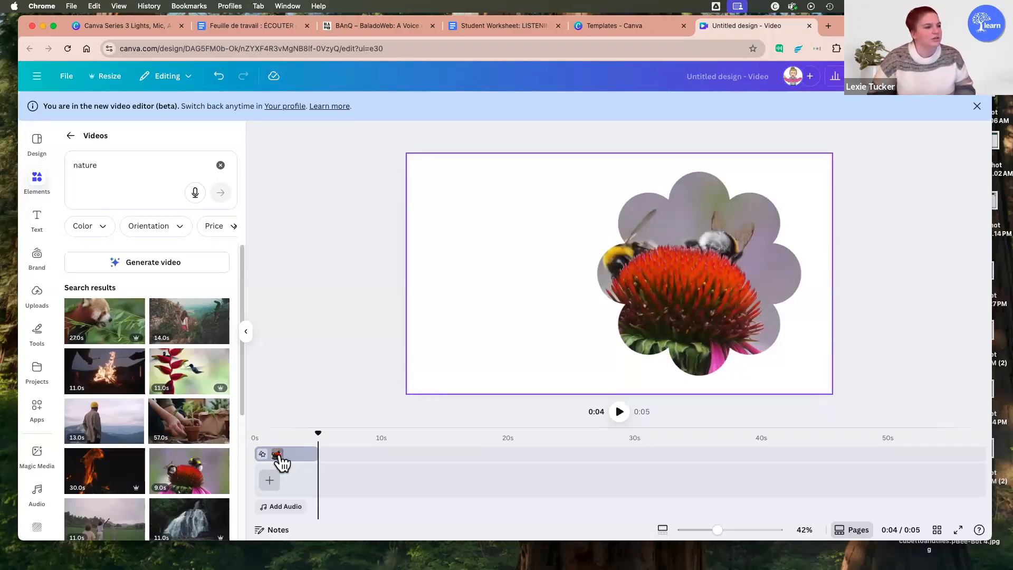
pyautogui.click(317, 459)
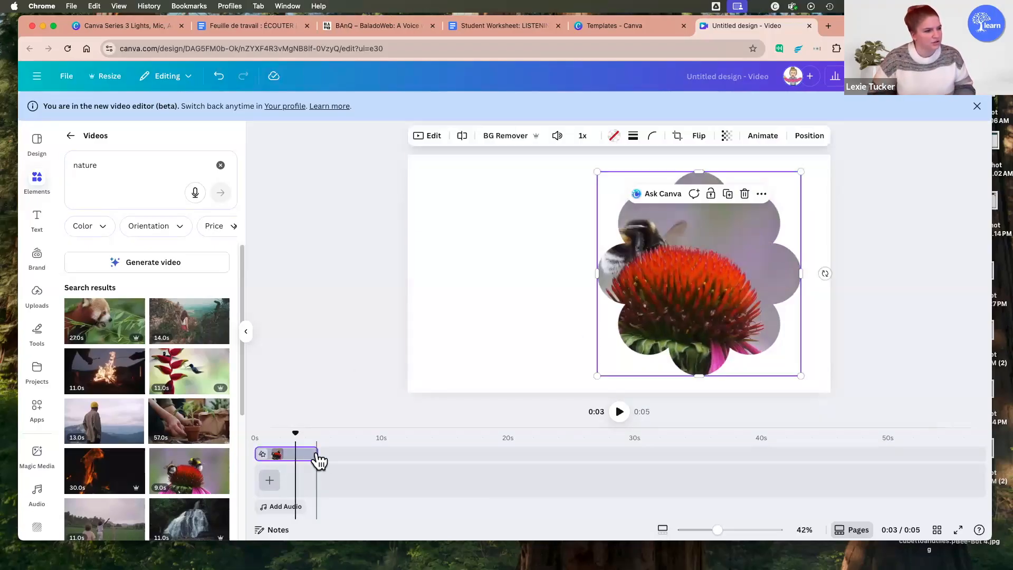
pyautogui.moveTo(317, 454)
pyautogui.mouseDown()
pyautogui.moveTo(398, 464)
pyautogui.moveTo(326, 452)
pyautogui.mouseUp()
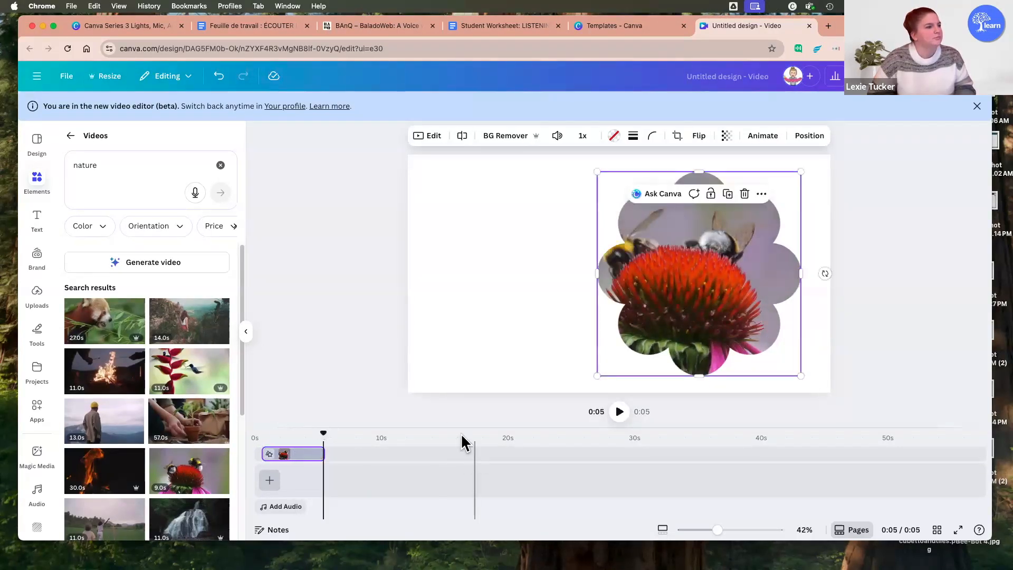
pyautogui.click(338, 322)
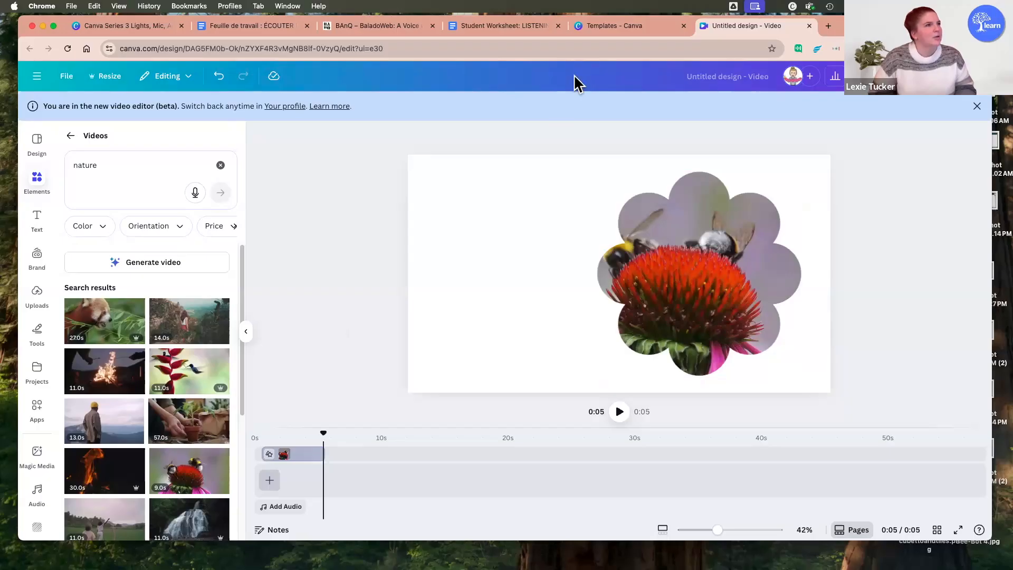
# Step: Check the Videos slide in the workshop deck, then return to the video design and browse more nature clips
pyautogui.click(142, 27)
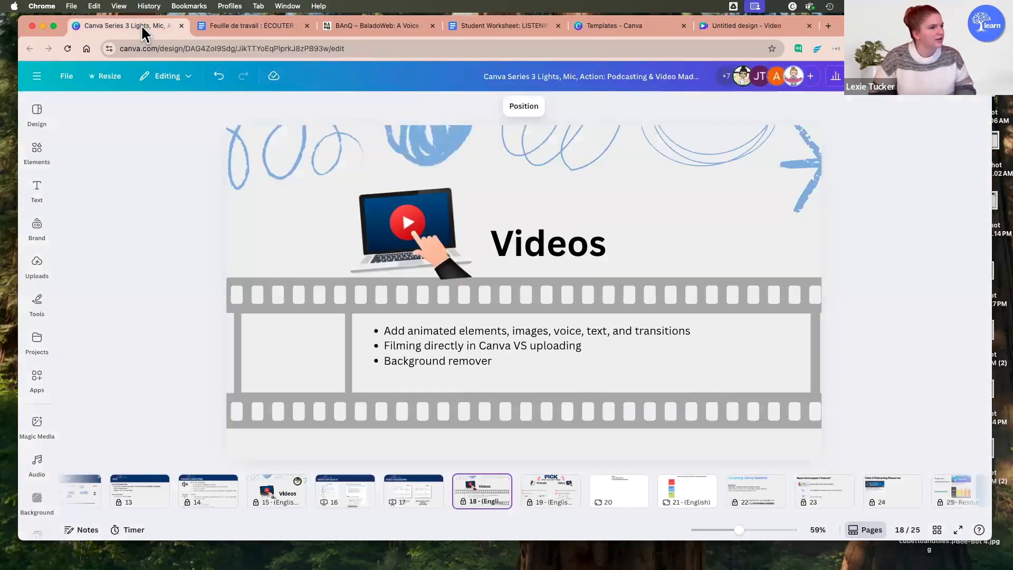
pyautogui.click(768, 27)
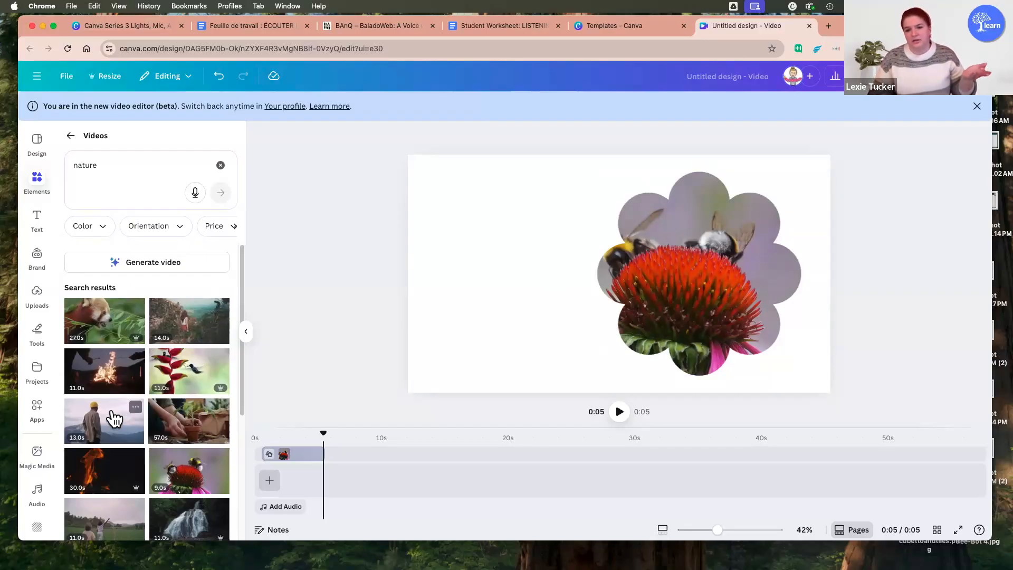
pyautogui.scroll(-10, 113, 406)
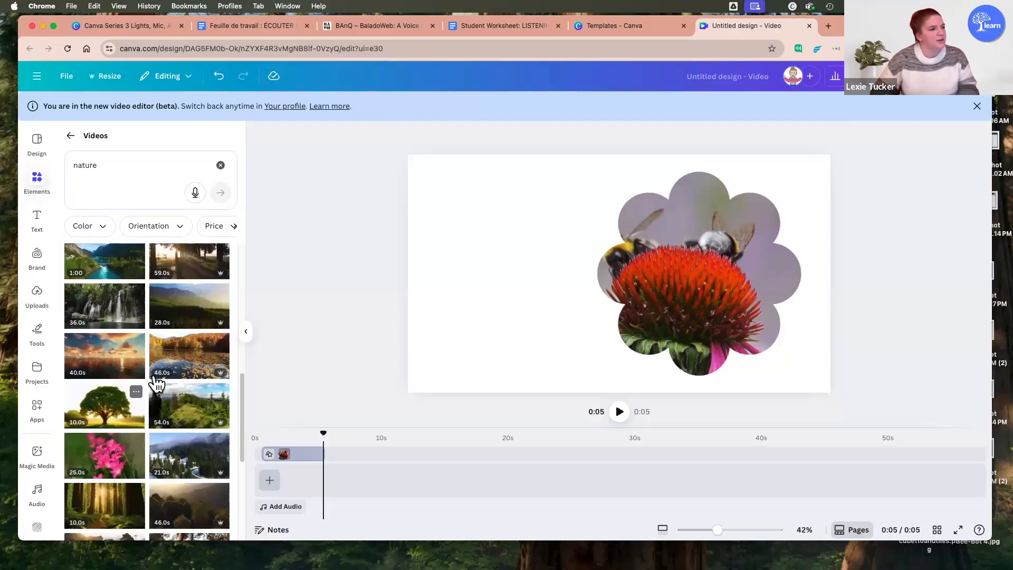
pyautogui.scroll(5, 152, 374)
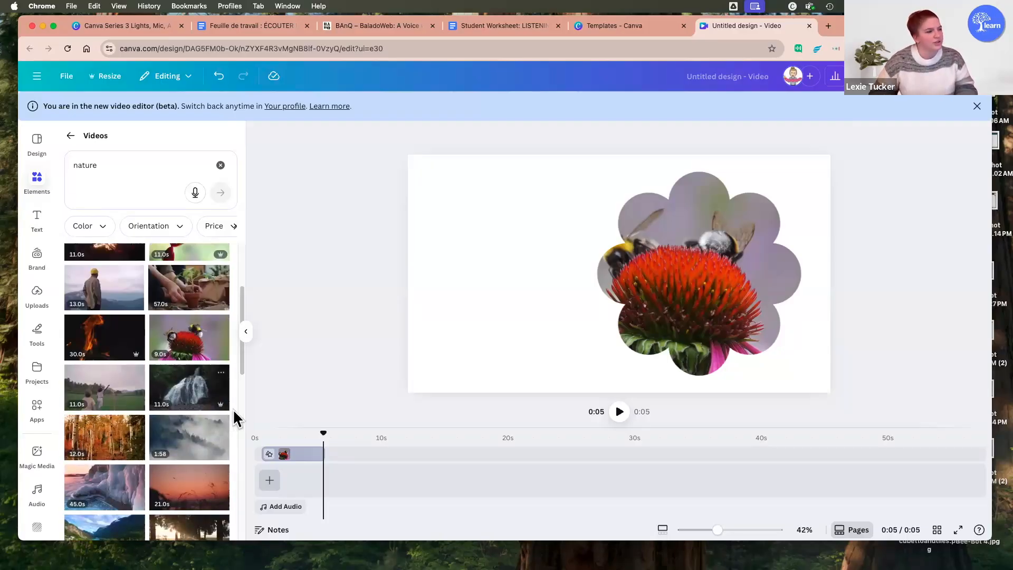
pyautogui.moveTo(221, 405)
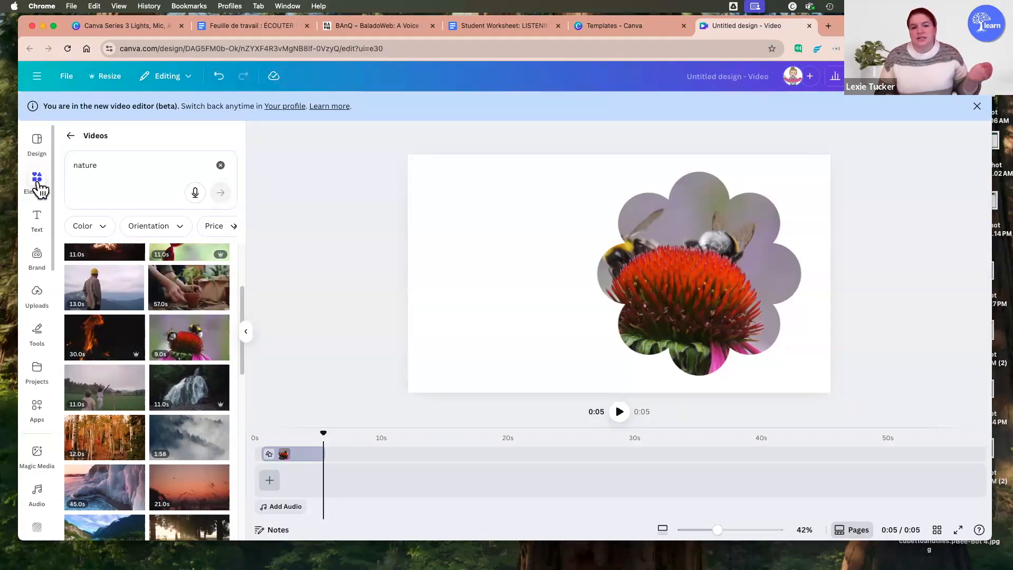
# Step: Replace the bee clip in the flower frame with the 12.9-second webcam recording from the uploaded videos
pyautogui.click(37, 293)
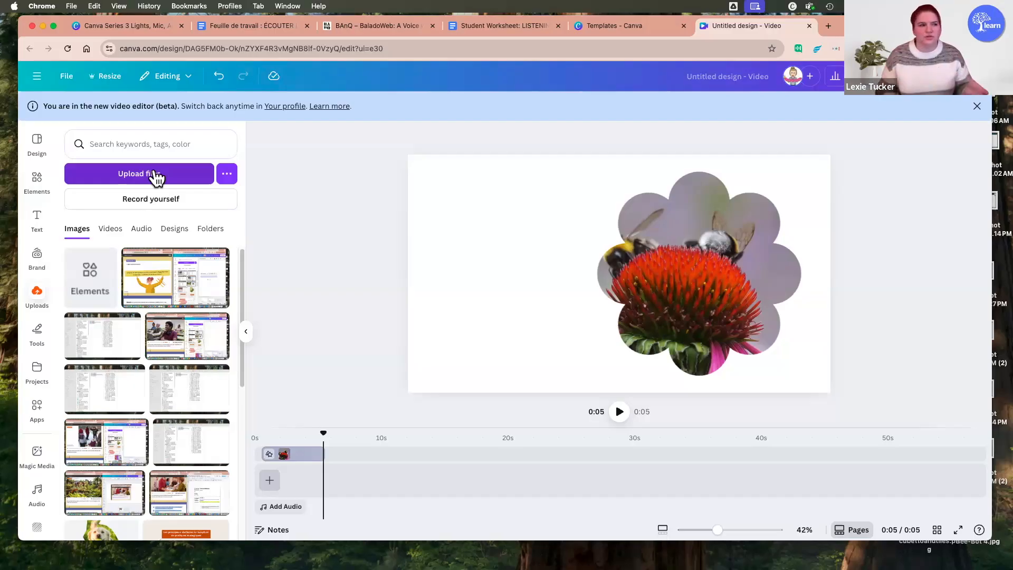
pyautogui.click(113, 232)
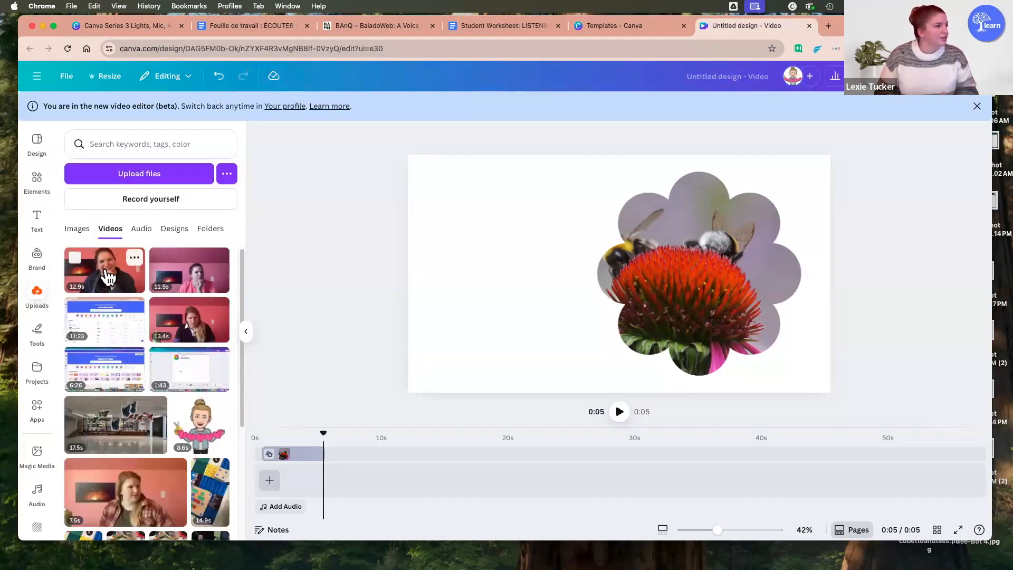
pyautogui.moveTo(105, 271); pyautogui.dragTo(619, 290)
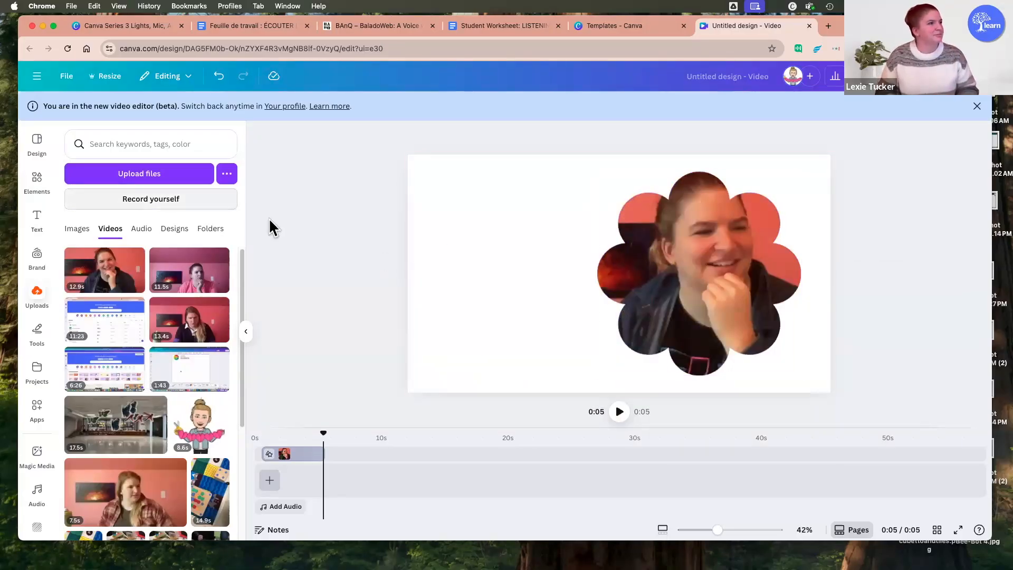
# Step: Return to the workshop deck, show slide 19, "PICK what you will make", and look through the slide thumbnails
pyautogui.click(132, 24)
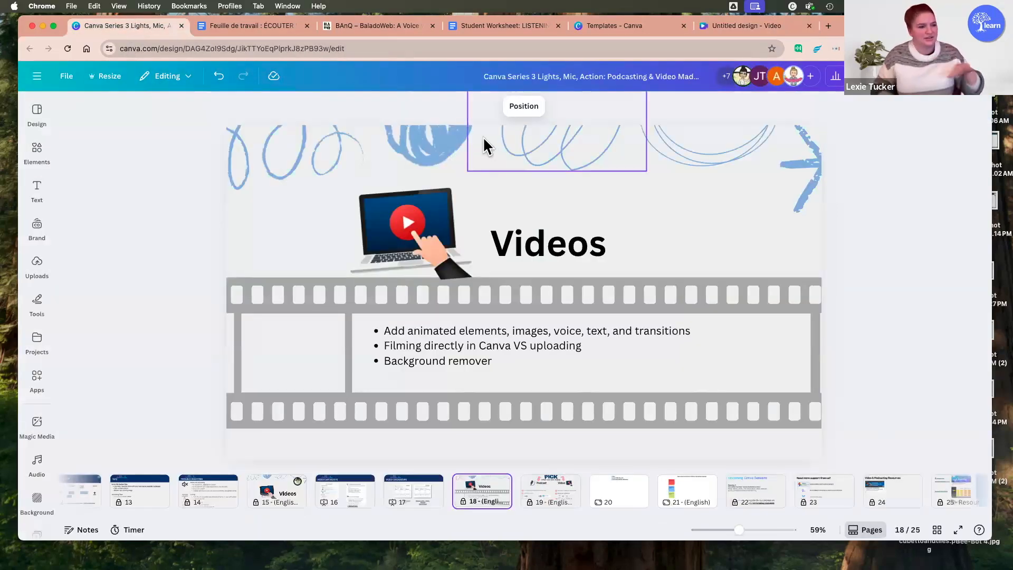
pyautogui.click(558, 493)
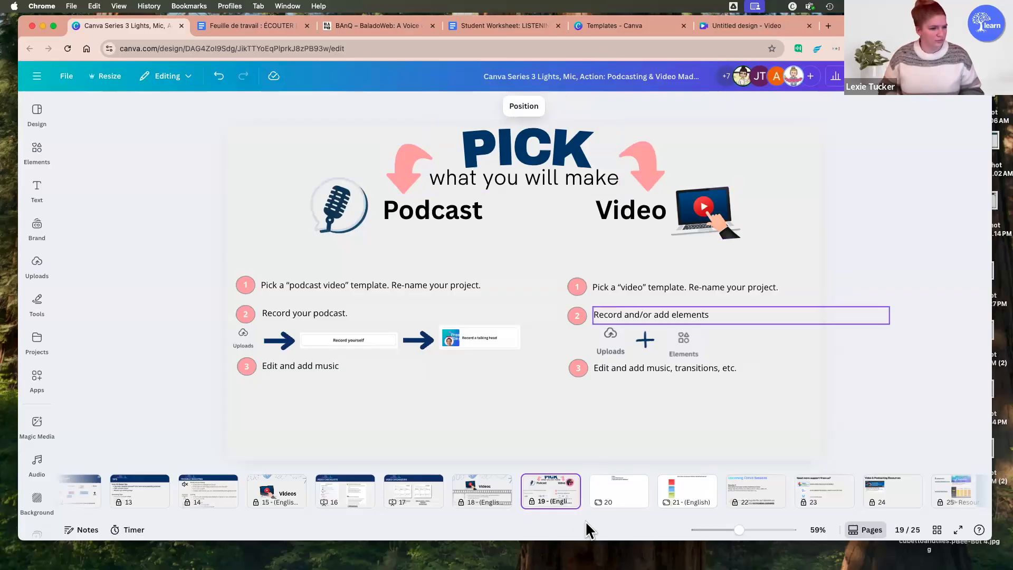
pyautogui.hscroll(3, 645, 514)
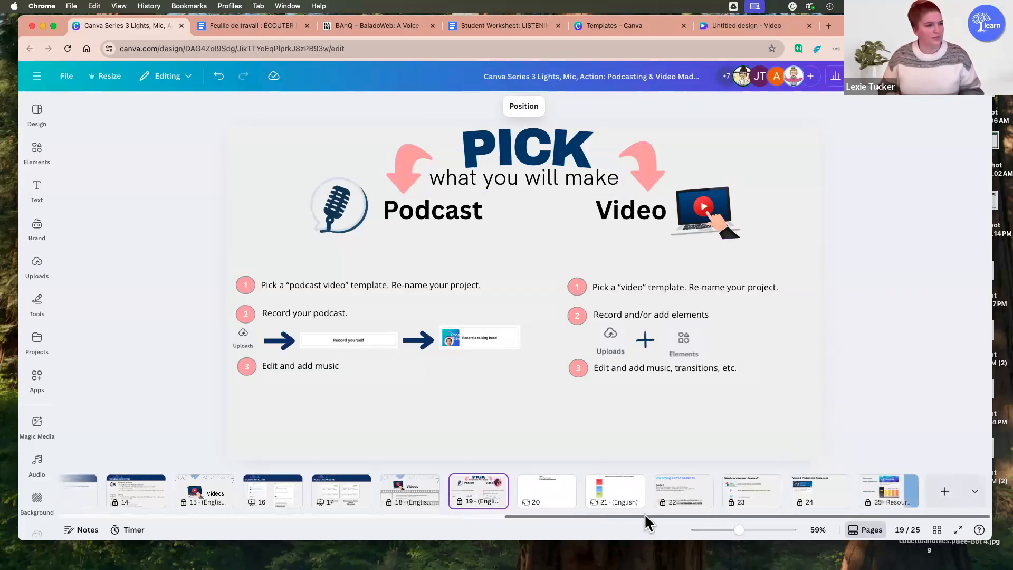
pyautogui.hscroll(-10, 500, 523)
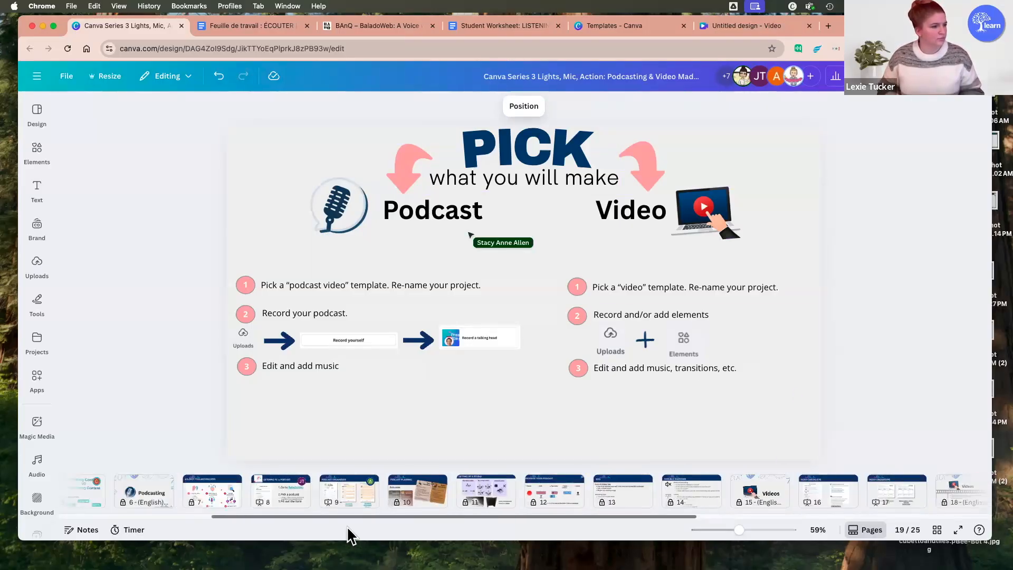
# Step: Return to the untitled video design and delete the webcam clip and its flower frame from the page
pyautogui.hscroll(5, 384, 533)
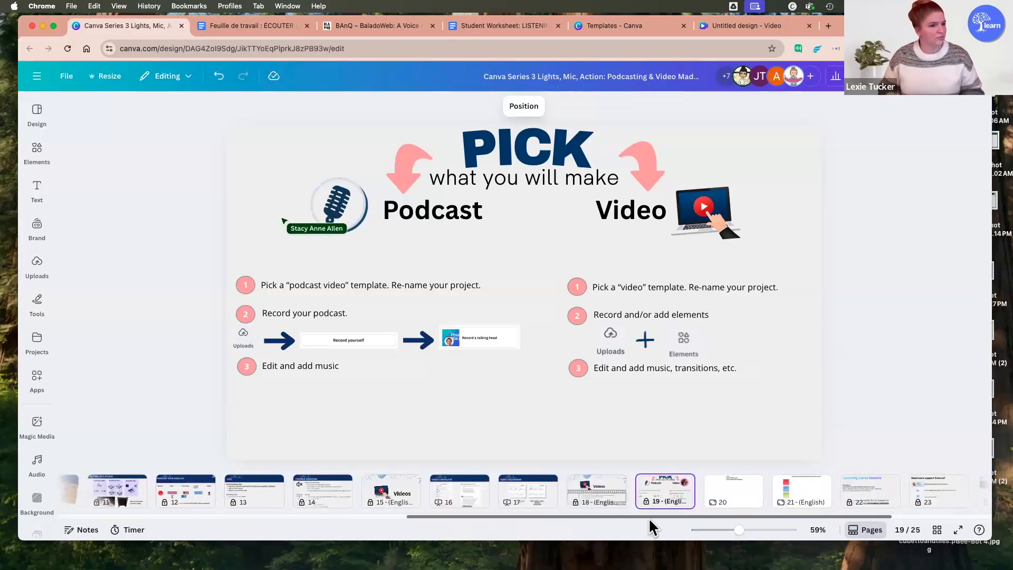
pyautogui.hscroll(3, 650, 521)
pyautogui.click(724, 27)
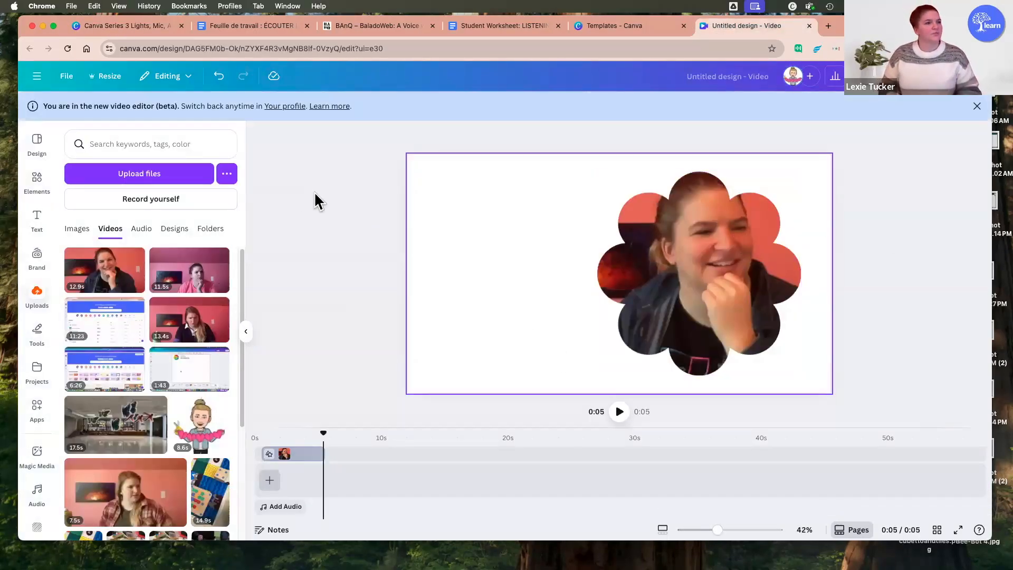
pyautogui.click(465, 187)
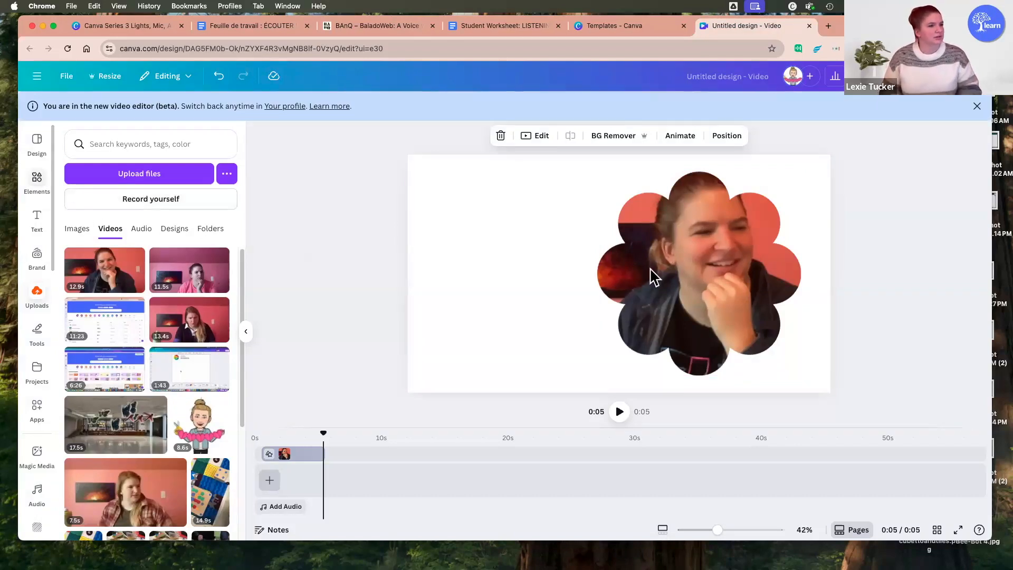
pyautogui.click(678, 285)
pyautogui.press('BackSpace')
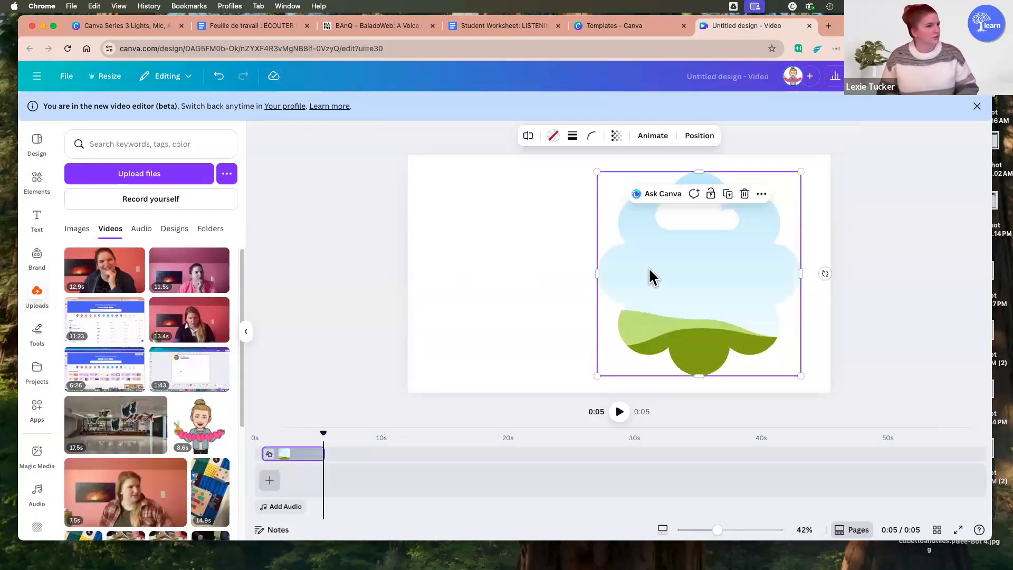
pyautogui.press('BackSpace')
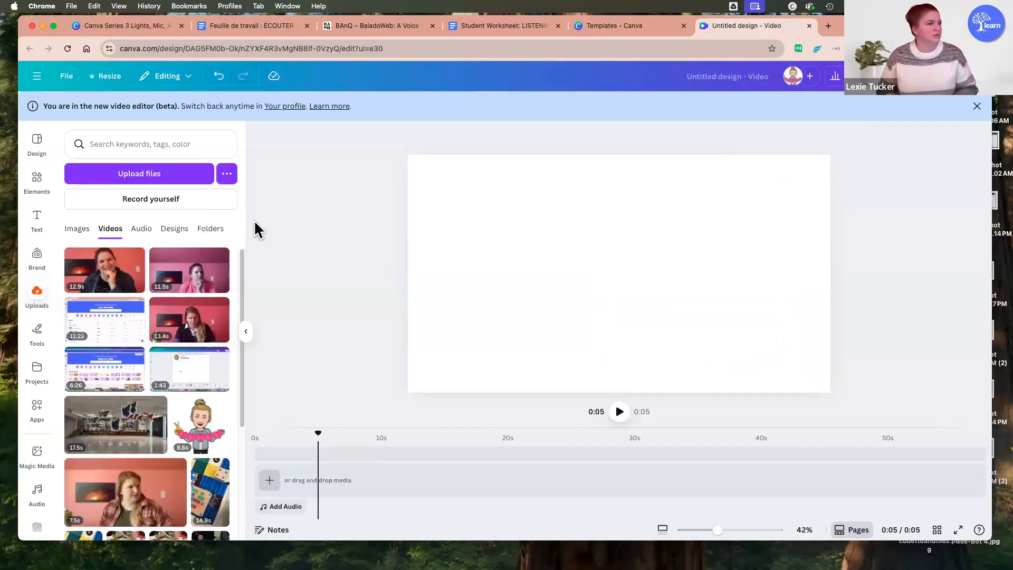
# Step: Add the 11-second hummingbird clip from the nature video results to the page and set it as the background
pyautogui.click(45, 185)
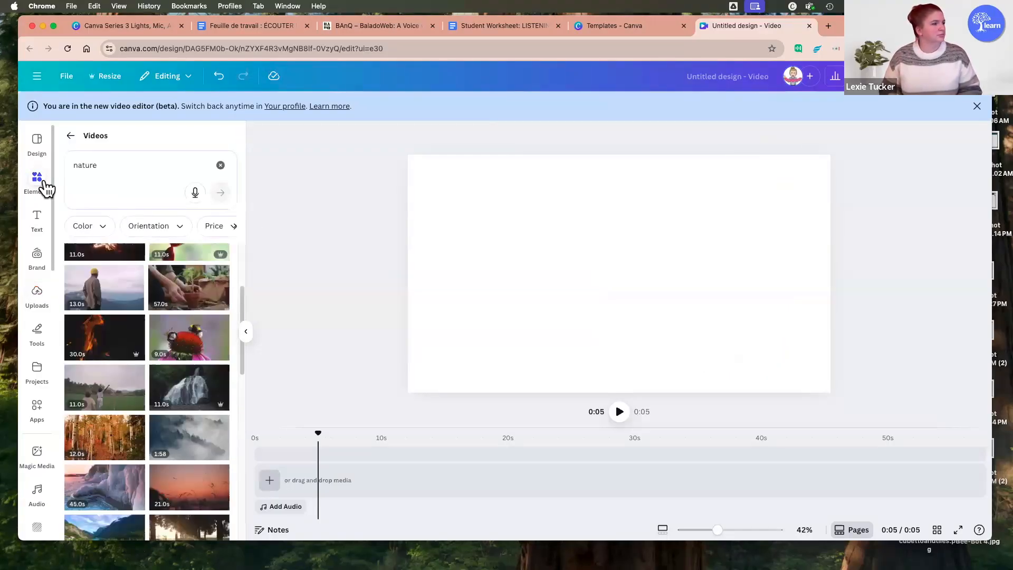
pyautogui.scroll(3, 69, 278)
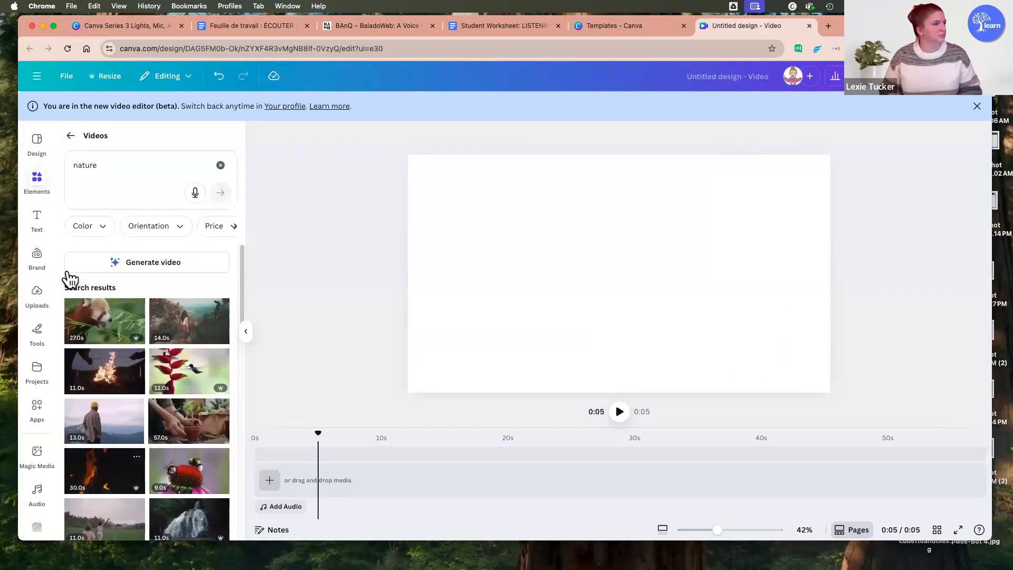
pyautogui.moveTo(156, 364); pyautogui.dragTo(649, 280)
pyautogui.click(646, 166)
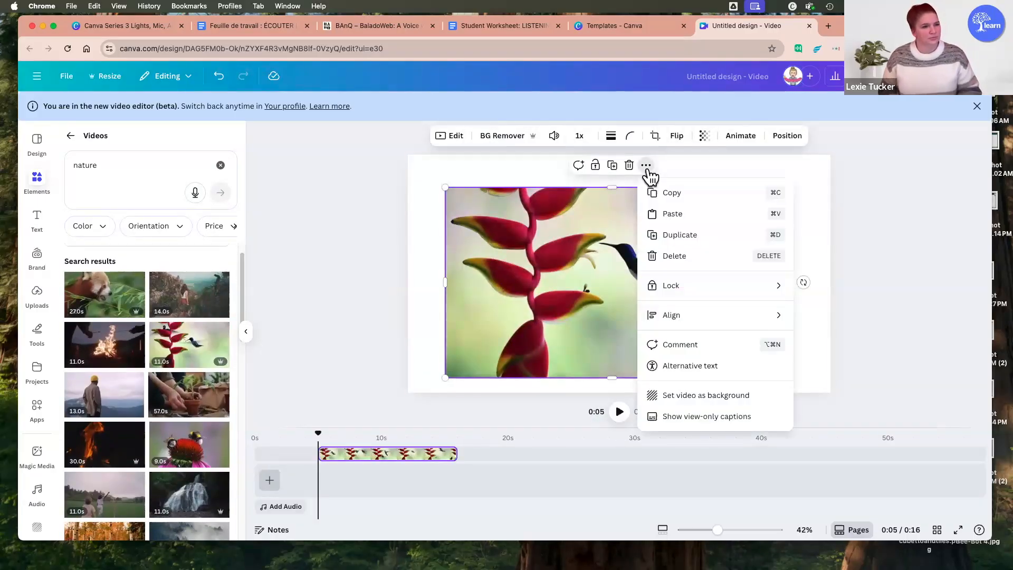
pyautogui.click(711, 393)
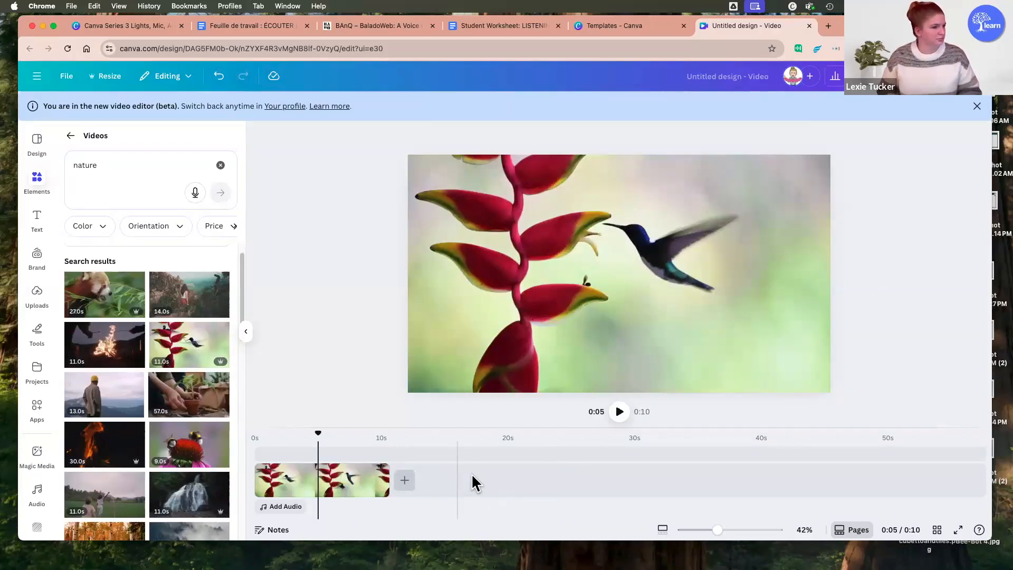
# Step: Add a text box reading "Biodviersity" over the hummingbird background and deselect it
pyautogui.click(38, 221)
pyautogui.click(157, 180)
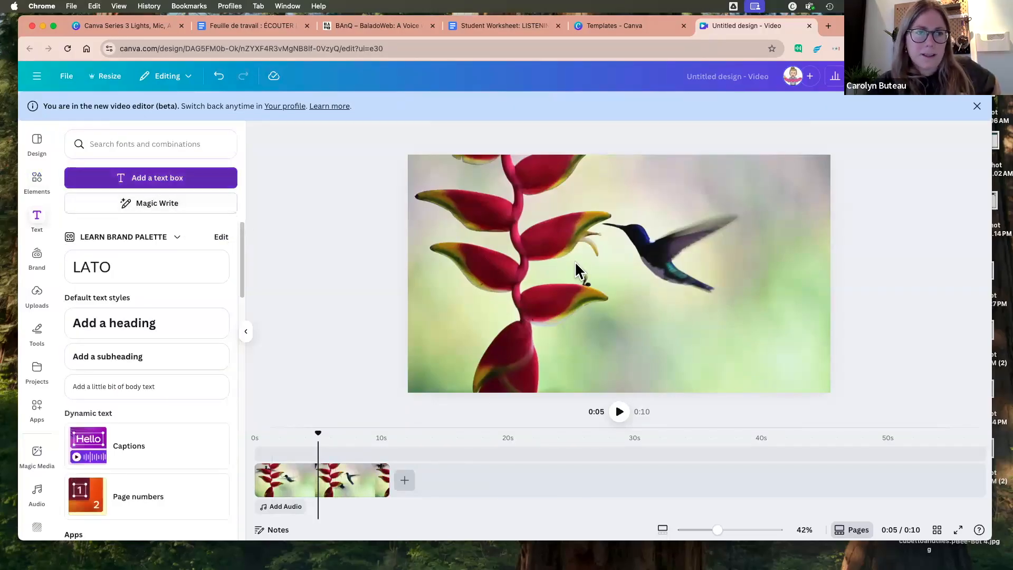
pyautogui.write('Biod')
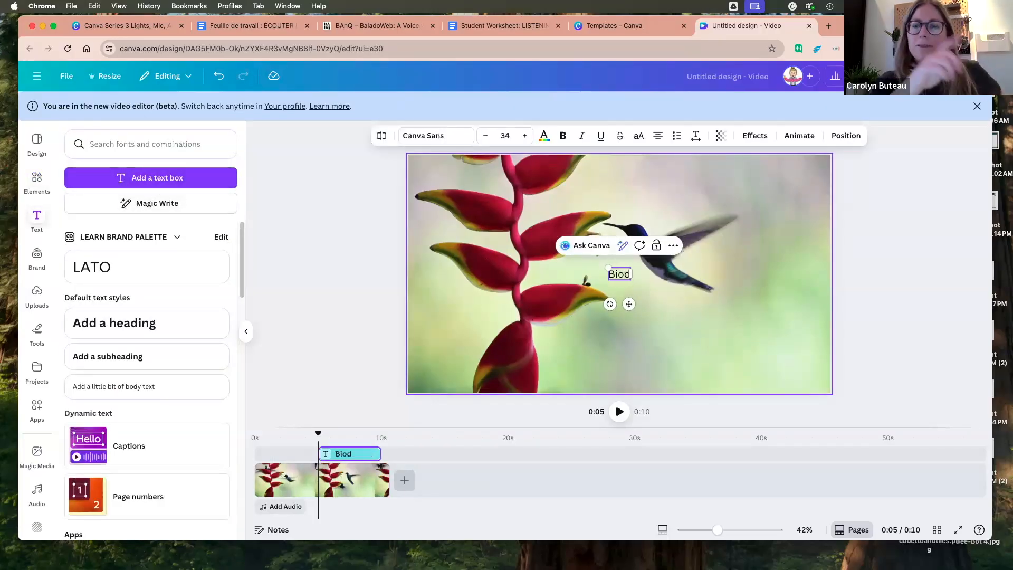
pyautogui.write('viersity')
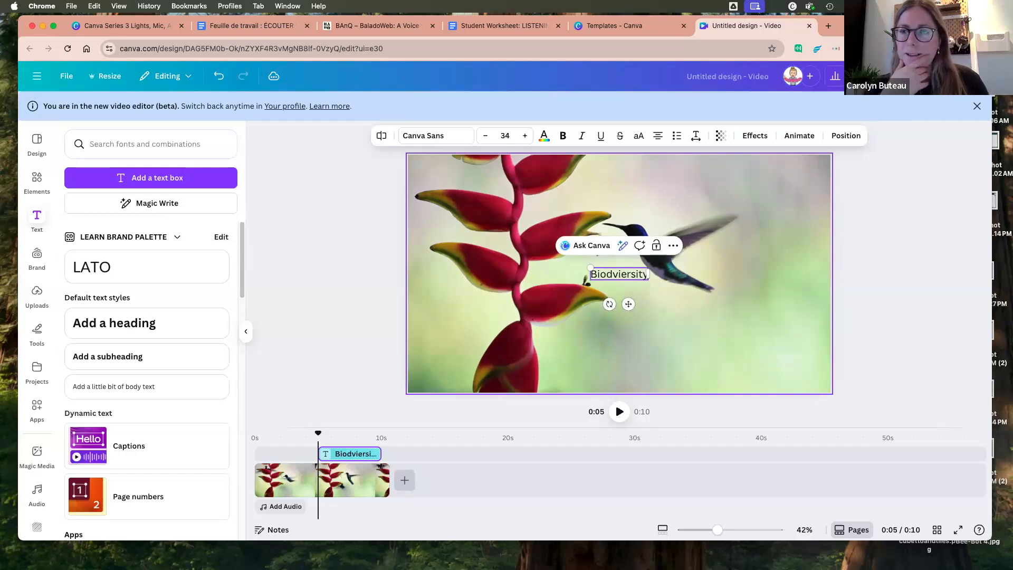
pyautogui.click(874, 264)
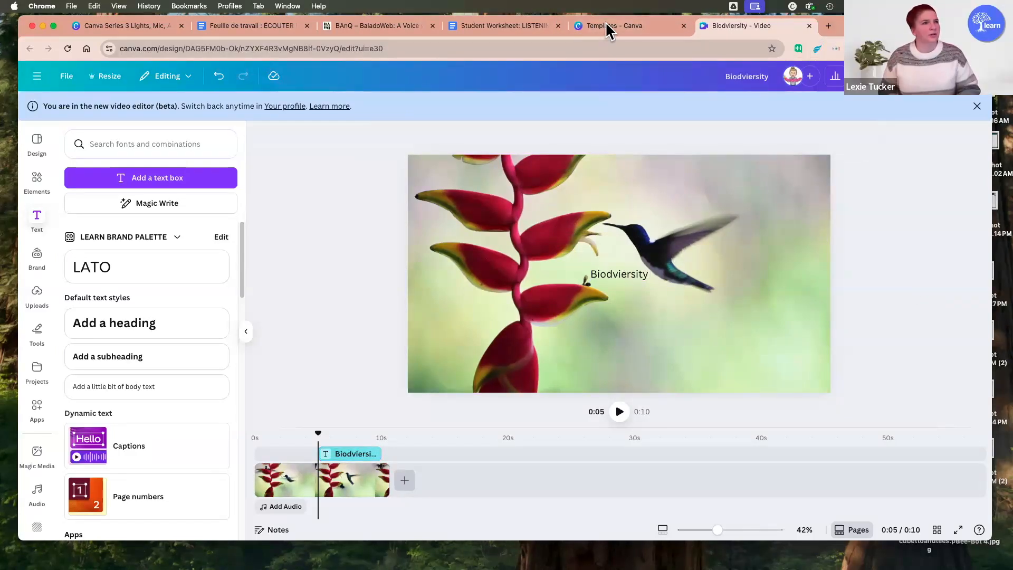
# Step: Switch to the Canva templates page and search the templates for "podcast"
pyautogui.click(591, 27)
pyautogui.click(908, 103)
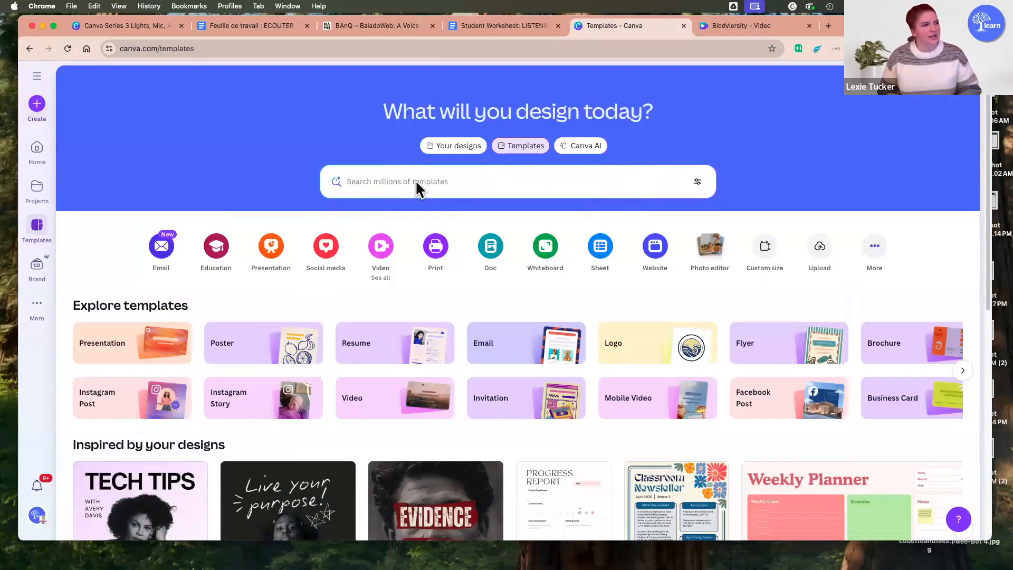
pyautogui.click(416, 182)
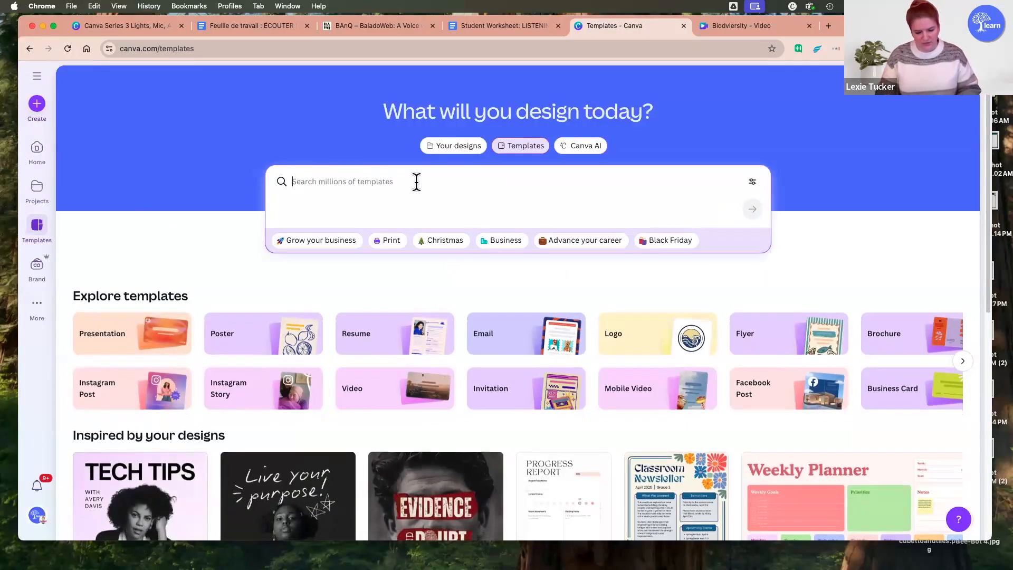
pyautogui.write('podcas')
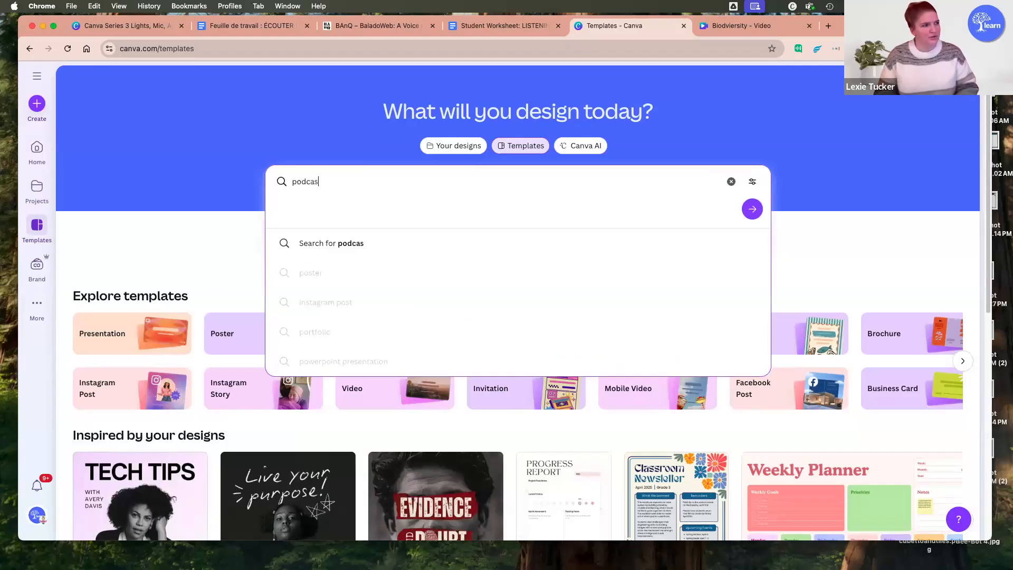
pyautogui.write('t')
pyautogui.press('Return')
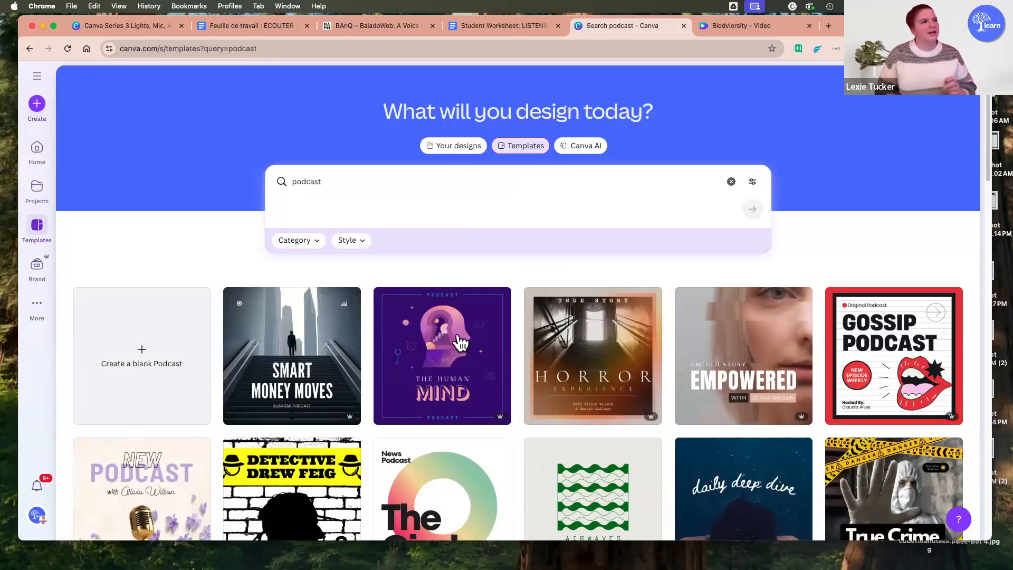
# Step: Refine the template search to "podcast video"
pyautogui.click(339, 179)
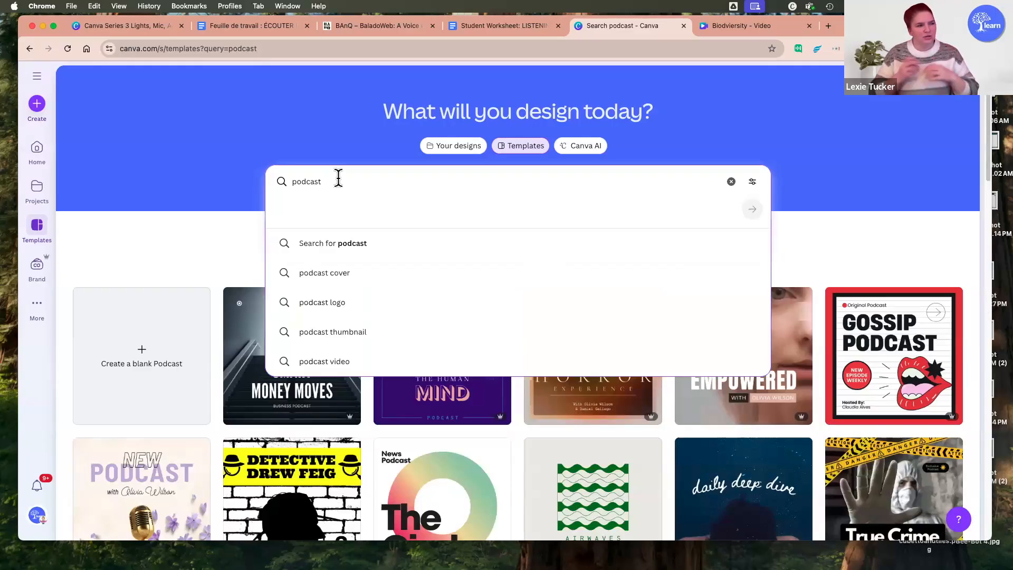
pyautogui.write('video')
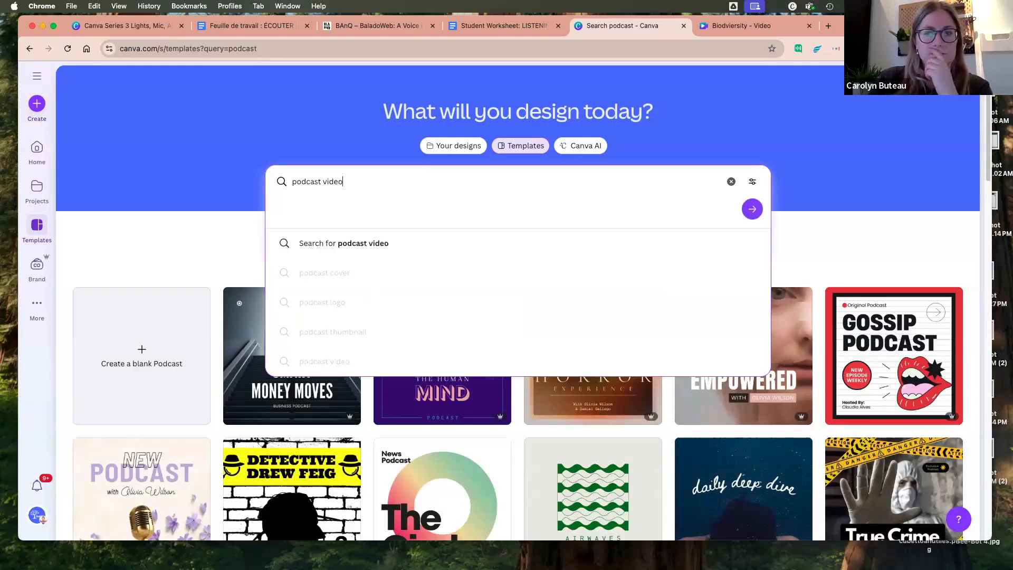
pyautogui.press('Return')
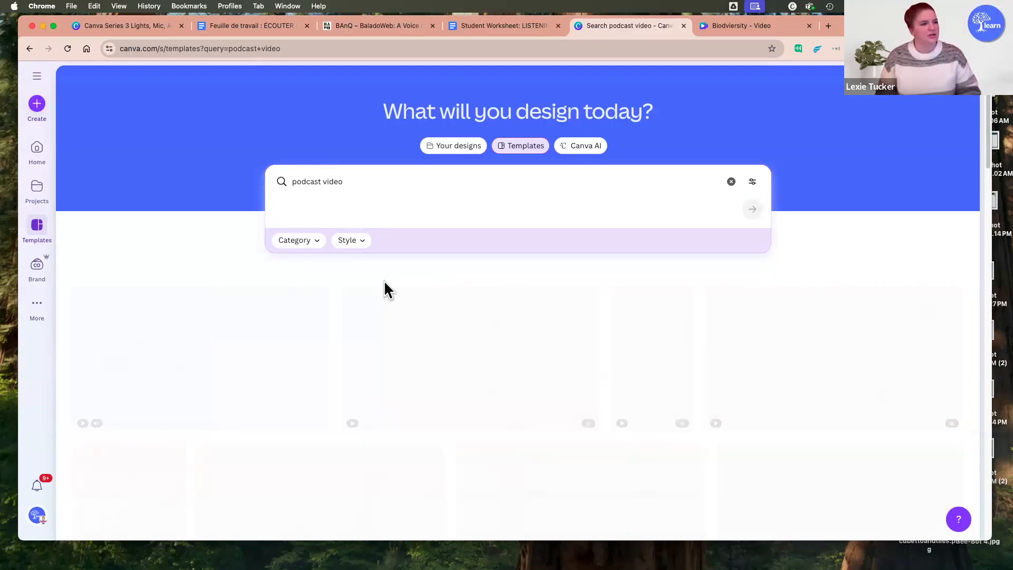
# Step: Preview several animated podcast templates and open "Blue Modern Podcast YouTube Intro" as a customizable design
pyautogui.scroll(-3, 876, 161)
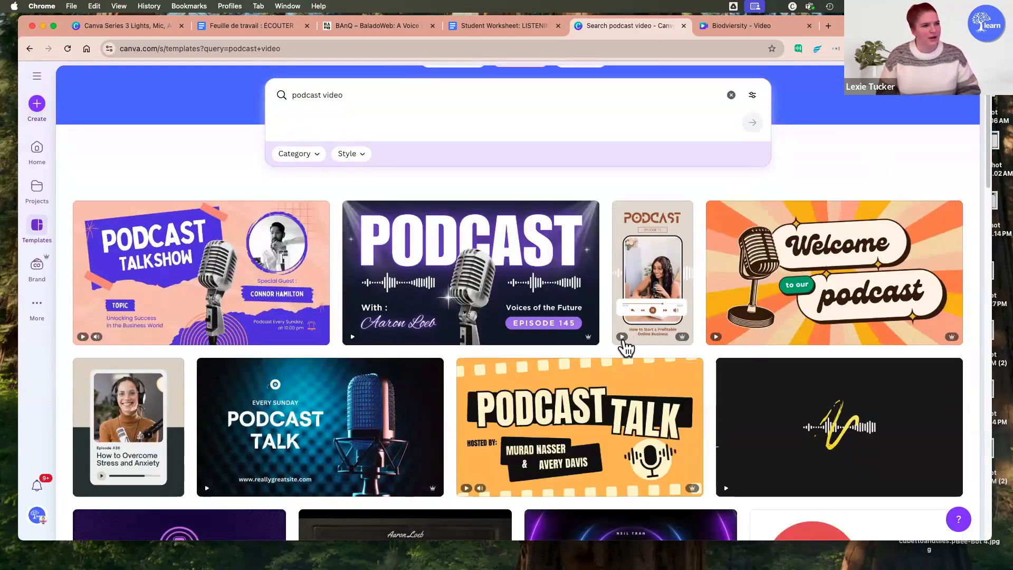
pyautogui.moveTo(716, 346)
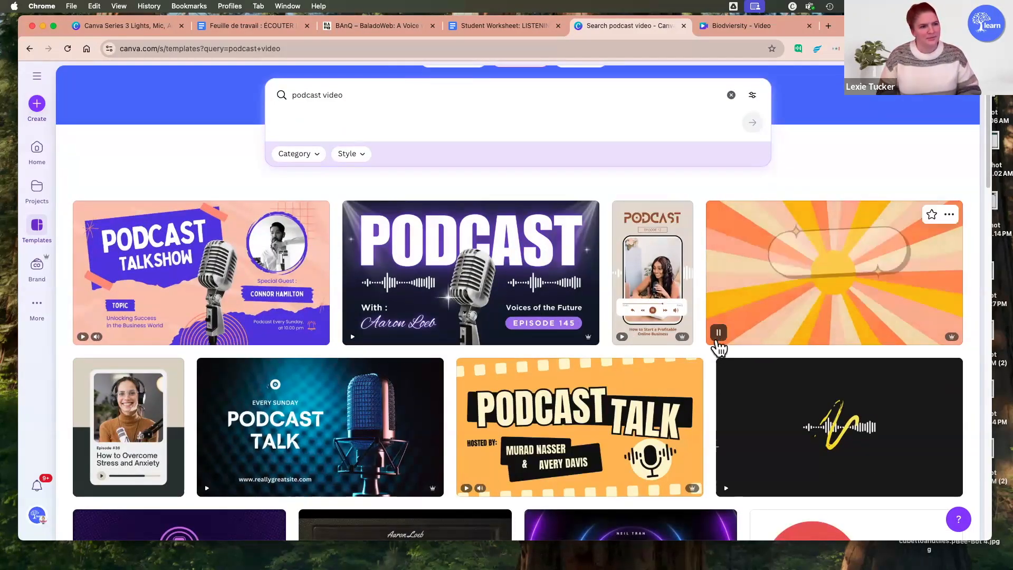
pyautogui.moveTo(731, 499)
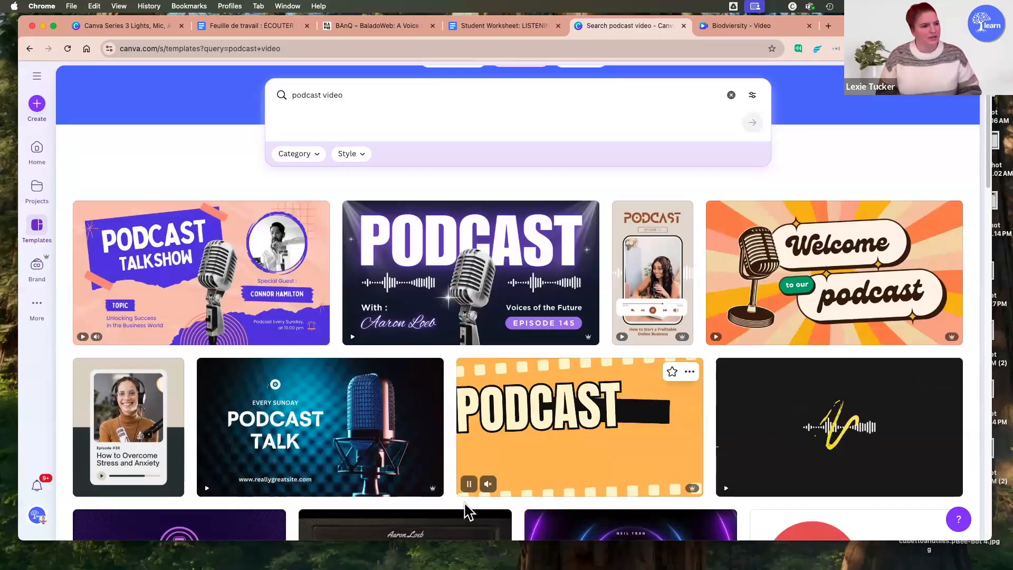
pyautogui.moveTo(350, 402)
pyautogui.scroll(-2, 337, 369)
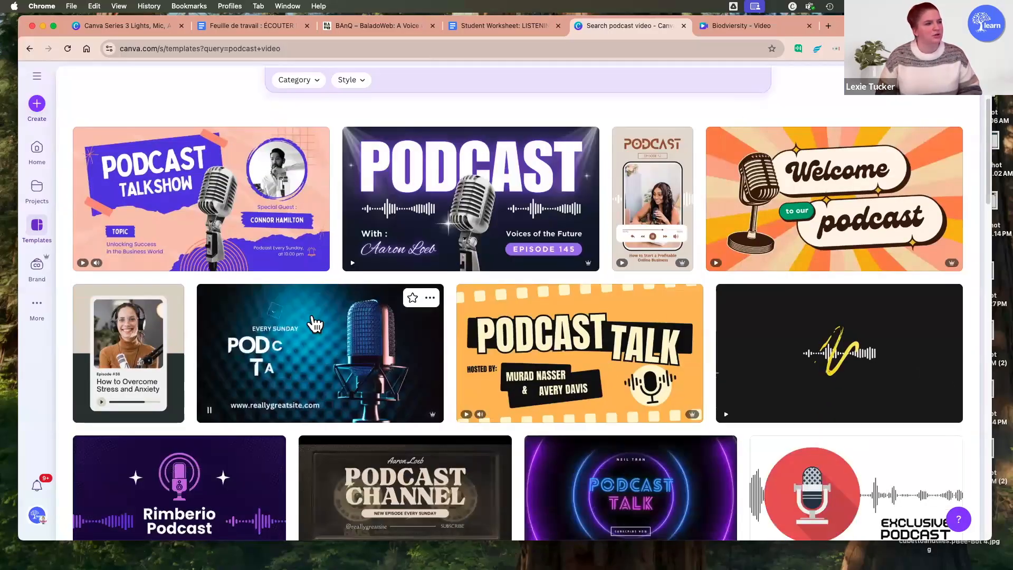
pyautogui.click(320, 337)
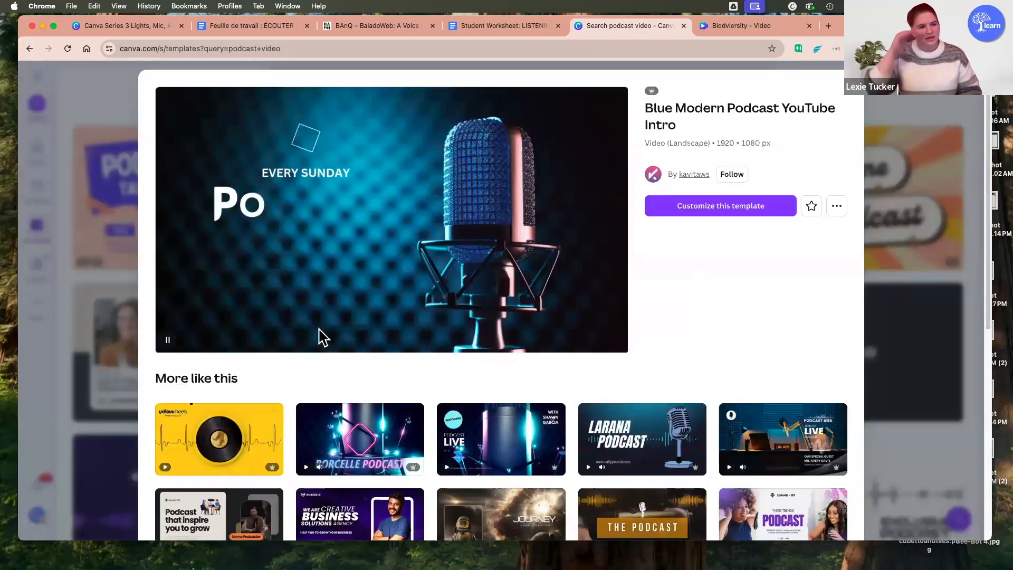
pyautogui.click(688, 204)
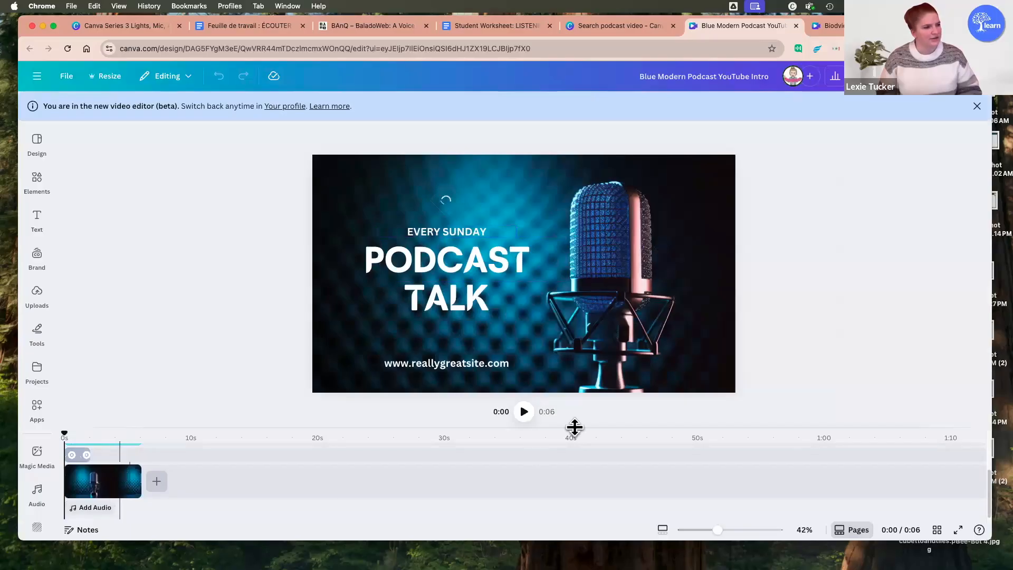
# Step: Enlarge the timeline area, dismiss the new video editor notice, and reduce the canvas zoom to 32%
pyautogui.moveTo(522, 421); pyautogui.dragTo(499, 428)
pyautogui.click(37, 496)
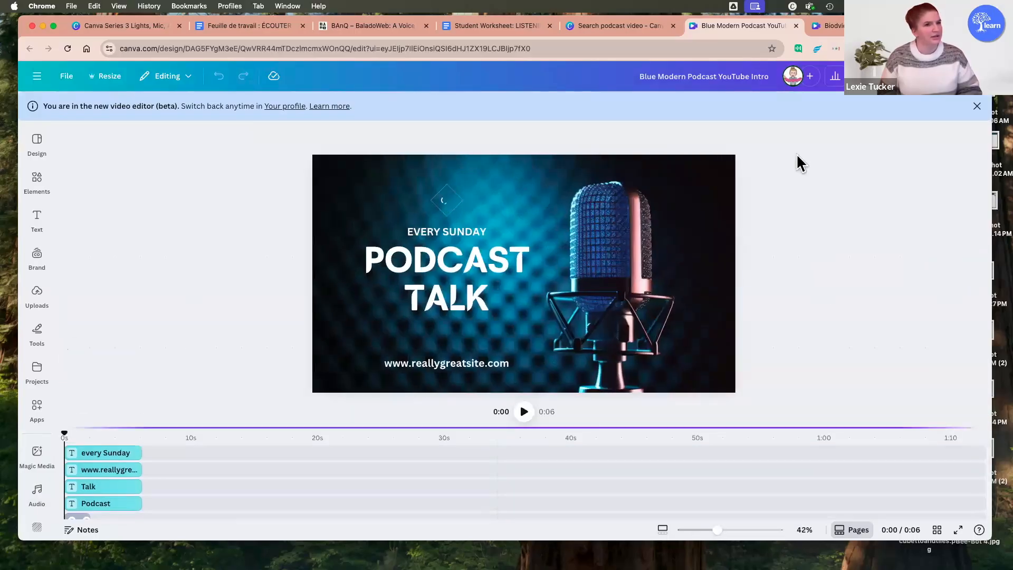
pyautogui.click(977, 106)
pyautogui.moveTo(595, 427); pyautogui.dragTo(606, 378)
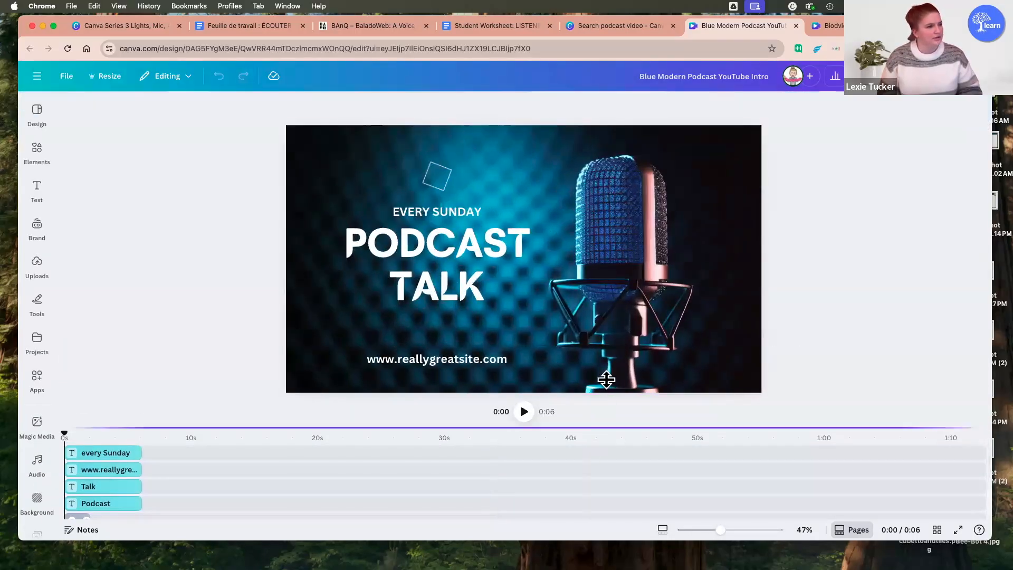
pyautogui.moveTo(717, 531); pyautogui.dragTo(711, 530)
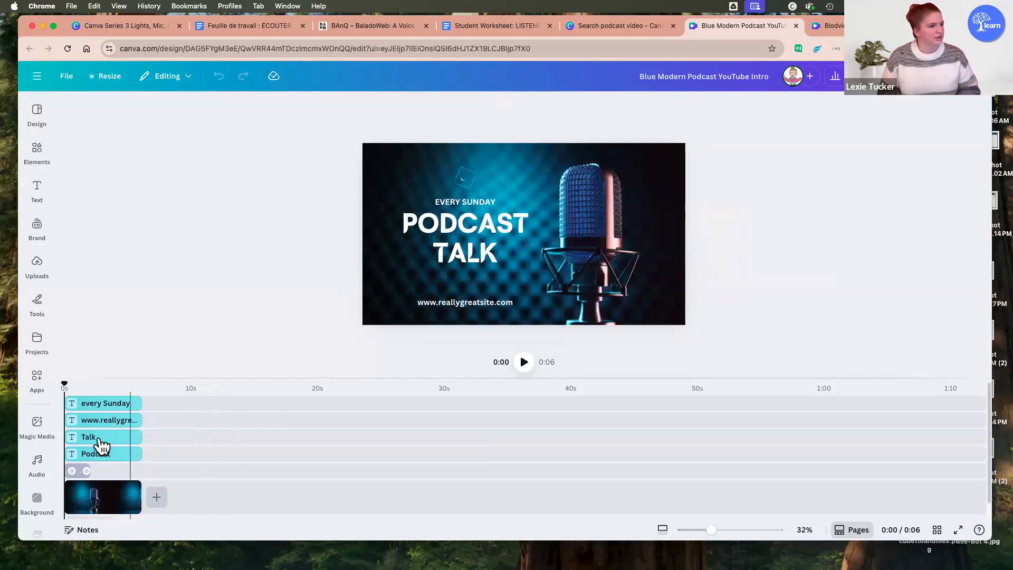
# Step: Demonstrate zooming the timeline in and out, settle on 128%, and make the timeline area slightly taller
pyautogui.scroll(5, 97, 446)
pyautogui.scroll(2, 220, 444)
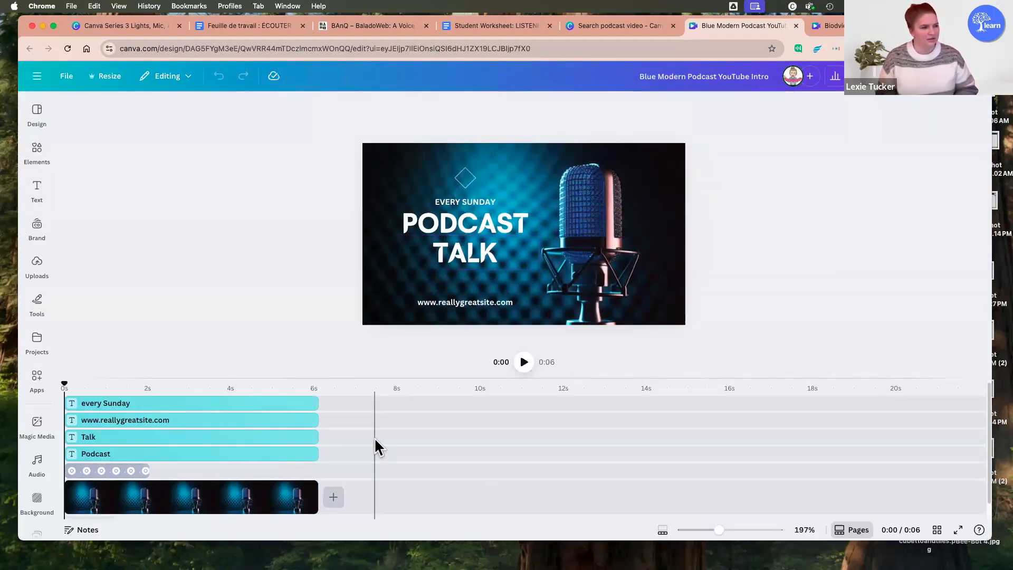
pyautogui.scroll(3, 343, 453)
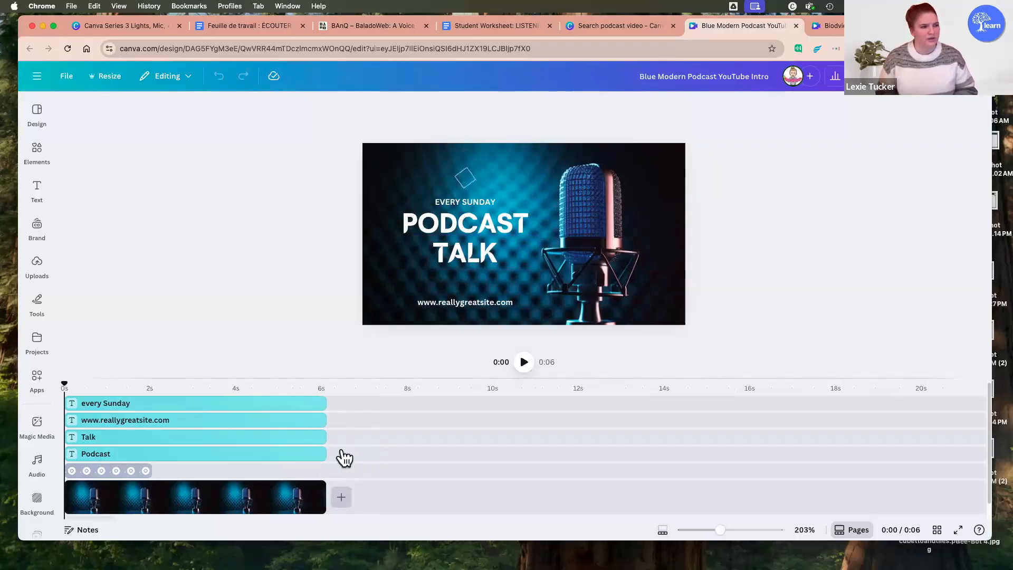
pyautogui.scroll(2, 343, 455)
pyautogui.scroll(-5, 343, 455)
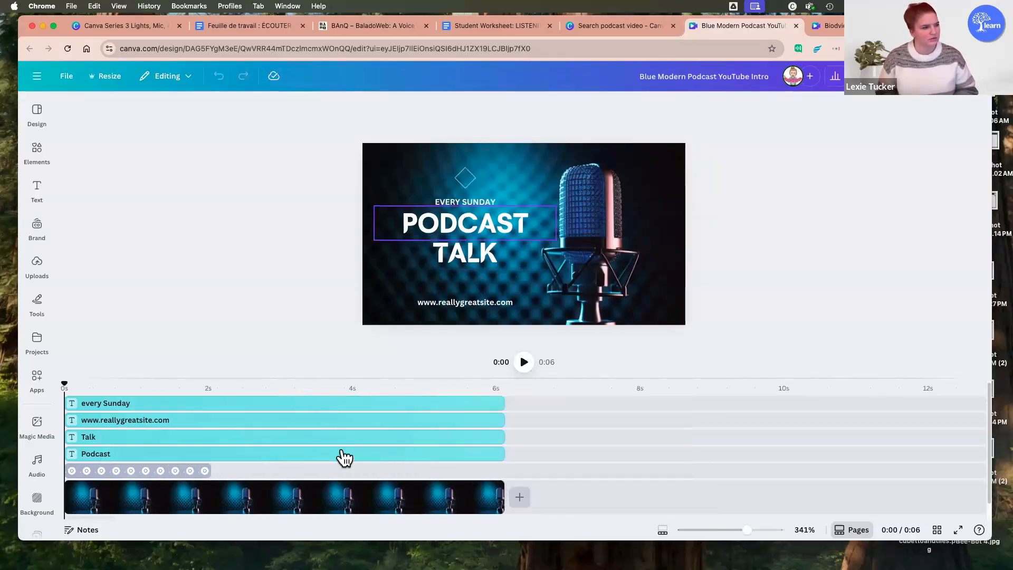
pyautogui.scroll(-2, 340, 448)
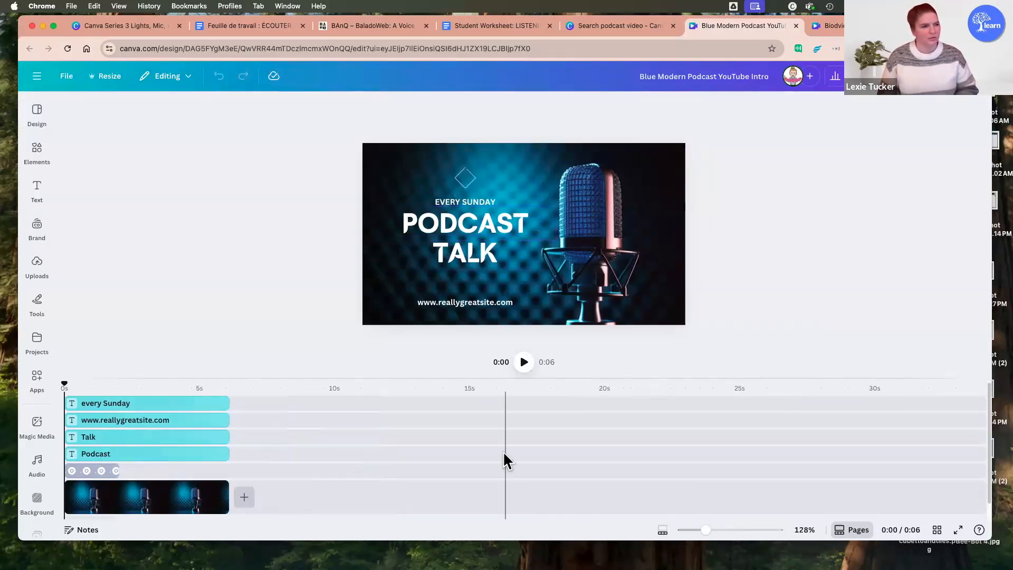
pyautogui.moveTo(339, 379); pyautogui.dragTo(342, 358)
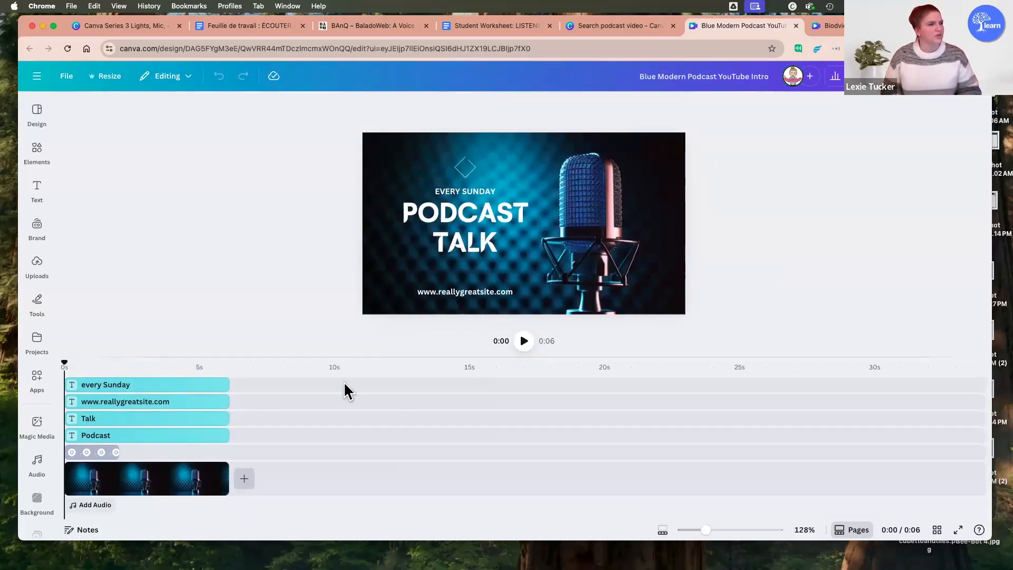
# Step: Select the "PODCAST" title text to show it is editable, and look at the text and element options
pyautogui.doubleClick(513, 211)
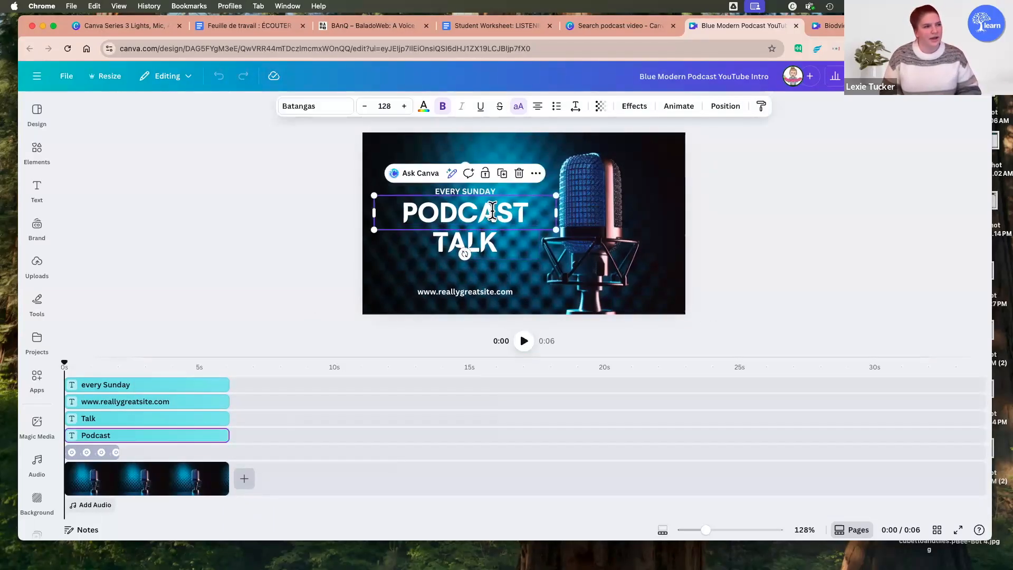
pyautogui.click(770, 239)
pyautogui.click(38, 187)
pyautogui.click(40, 148)
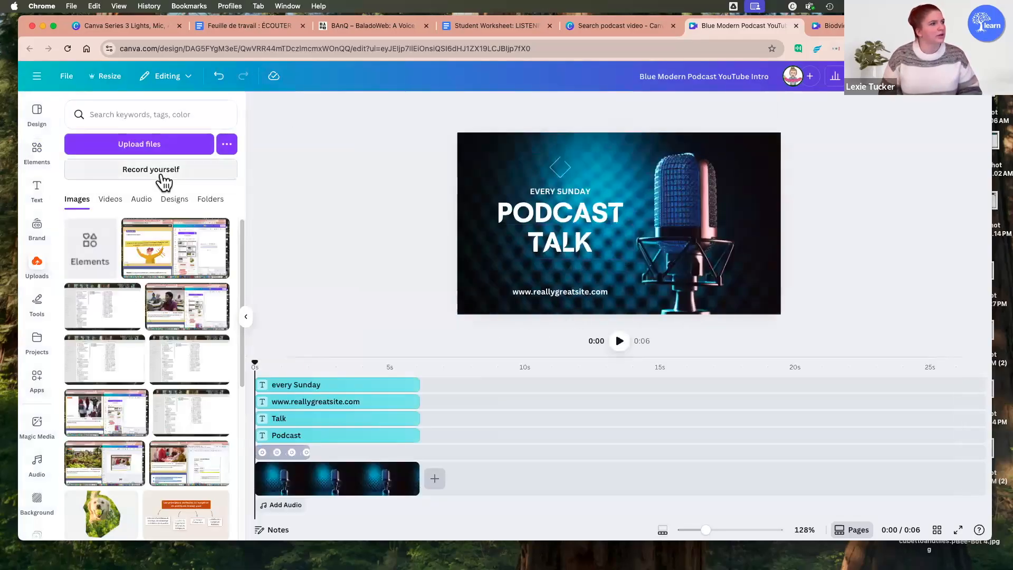
# Step: Open the self-recording tool for audio, shrink the timeline area, and close the recorder without recording
pyautogui.click(160, 177)
pyautogui.click(180, 197)
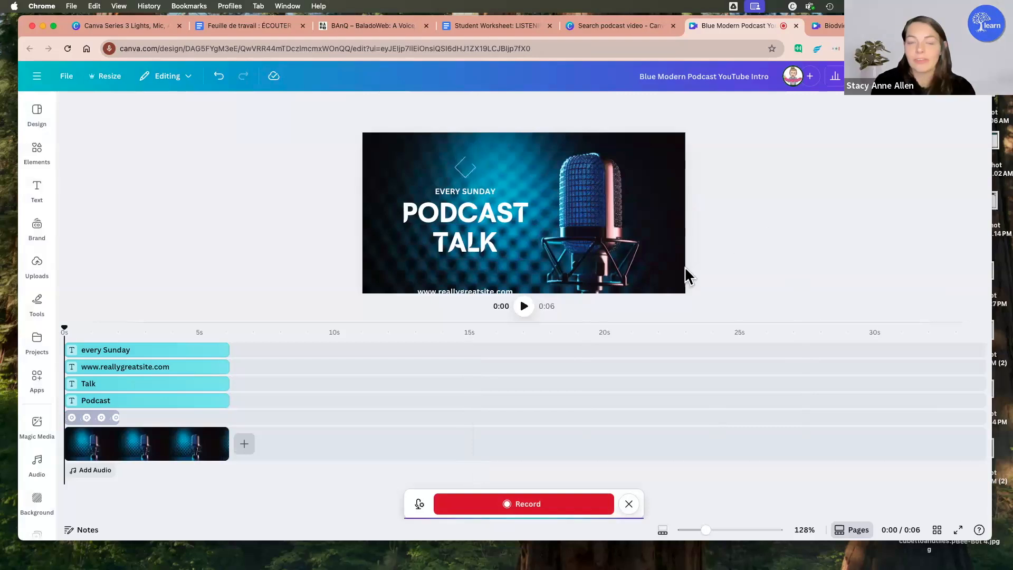
pyautogui.moveTo(700, 322); pyautogui.dragTo(695, 405)
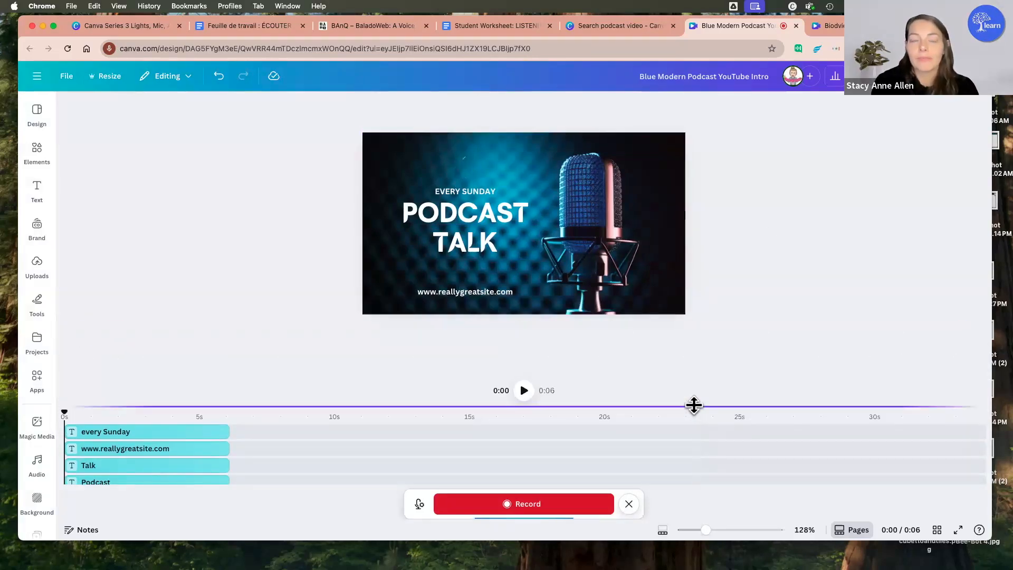
pyautogui.click(629, 504)
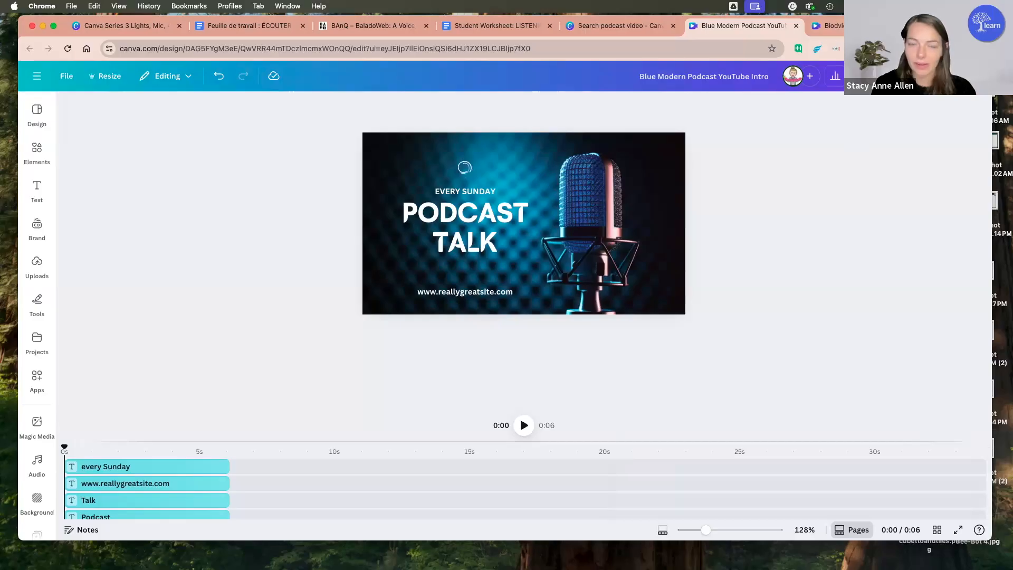
# Step: In the hummingbird video design, correct the misspelled text to "Biodiversity"
pyautogui.click(851, 26)
pyautogui.click(625, 274)
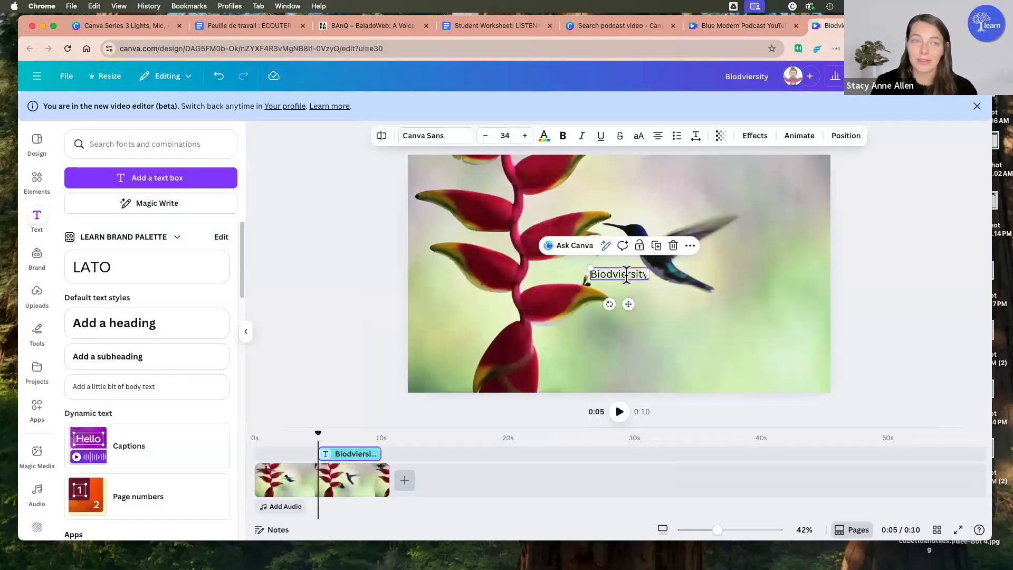
pyautogui.click(625, 273)
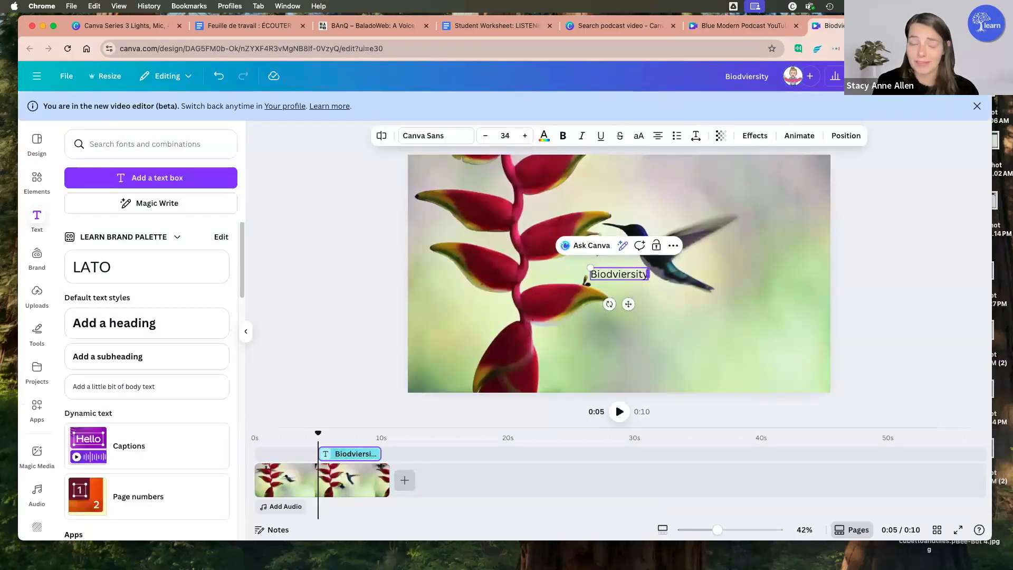
pyautogui.press('BackSpace')
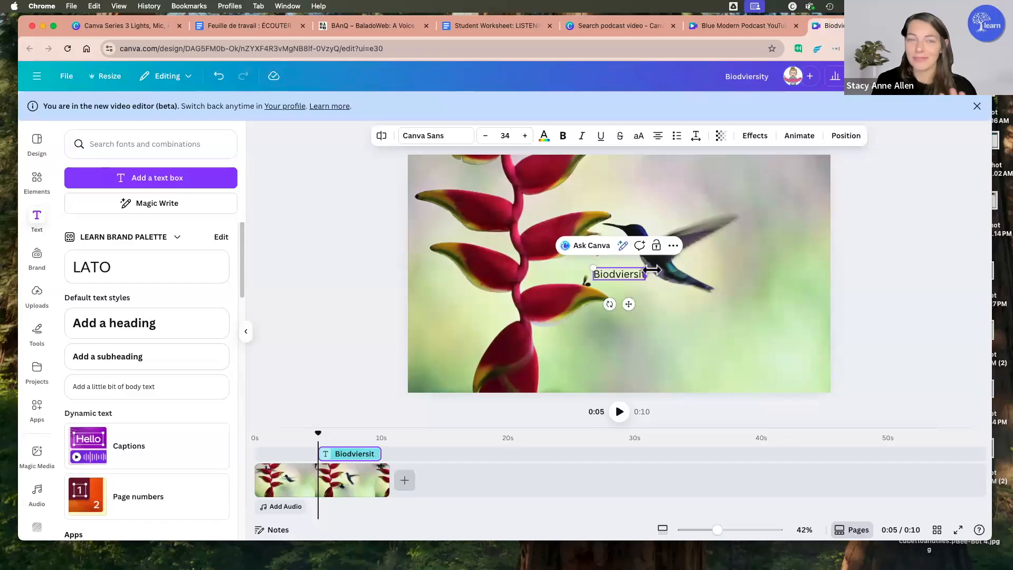
pyautogui.doubleClick(620, 275)
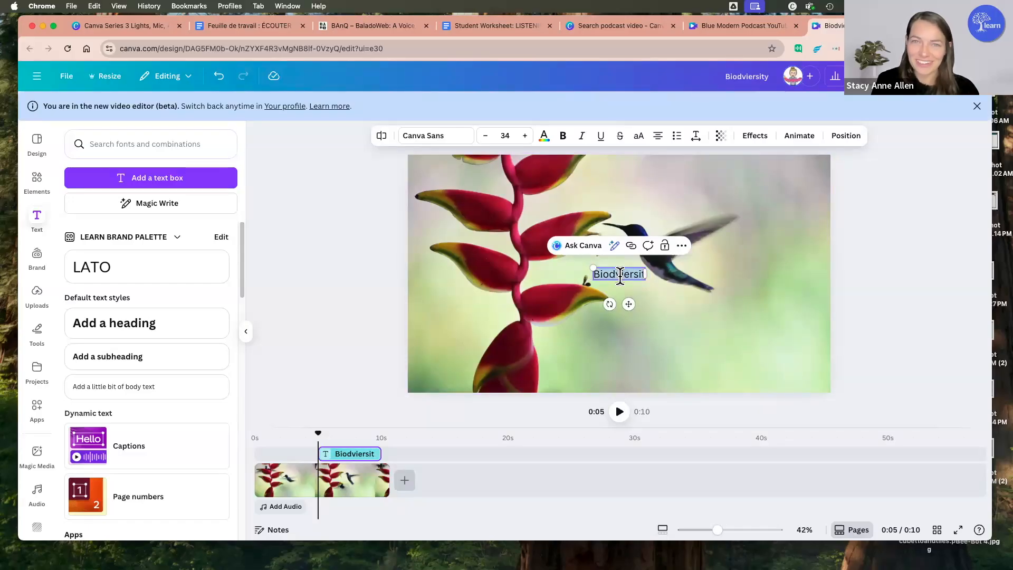
pyautogui.write('Biodiversity')
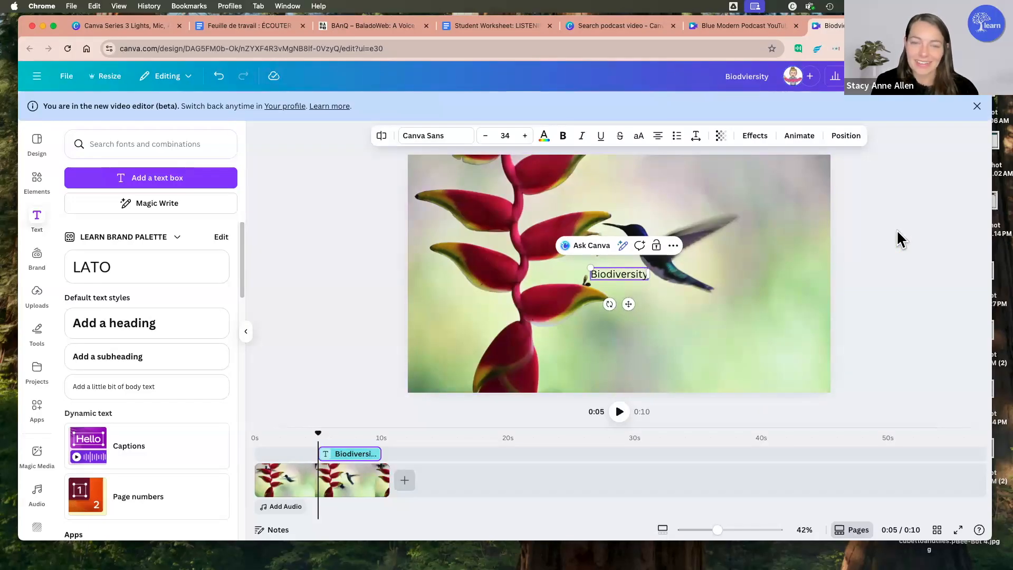
# Step: Return to the template search, close the open template preview, and search for "podcast"
pyautogui.click(746, 28)
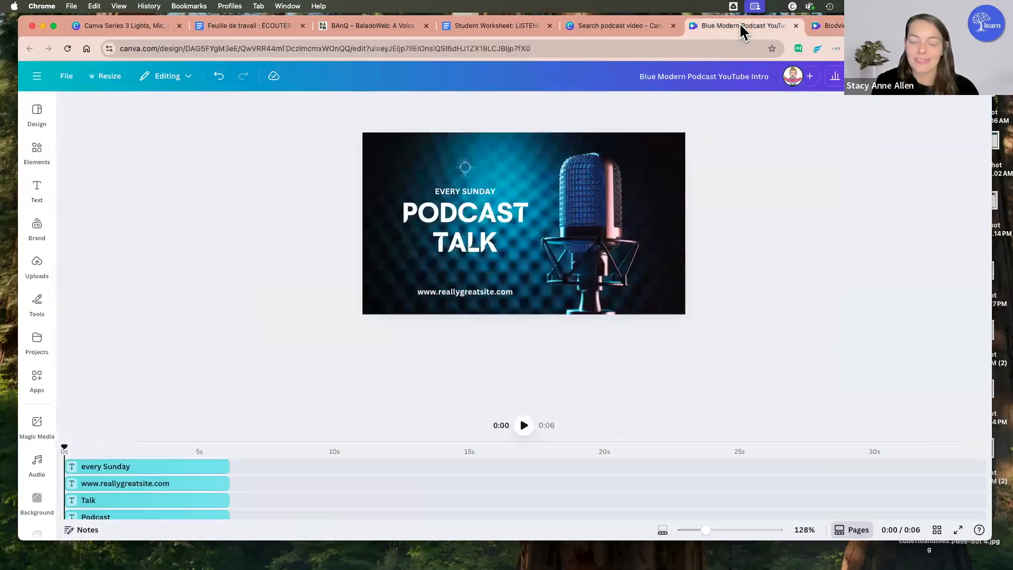
pyautogui.click(623, 26)
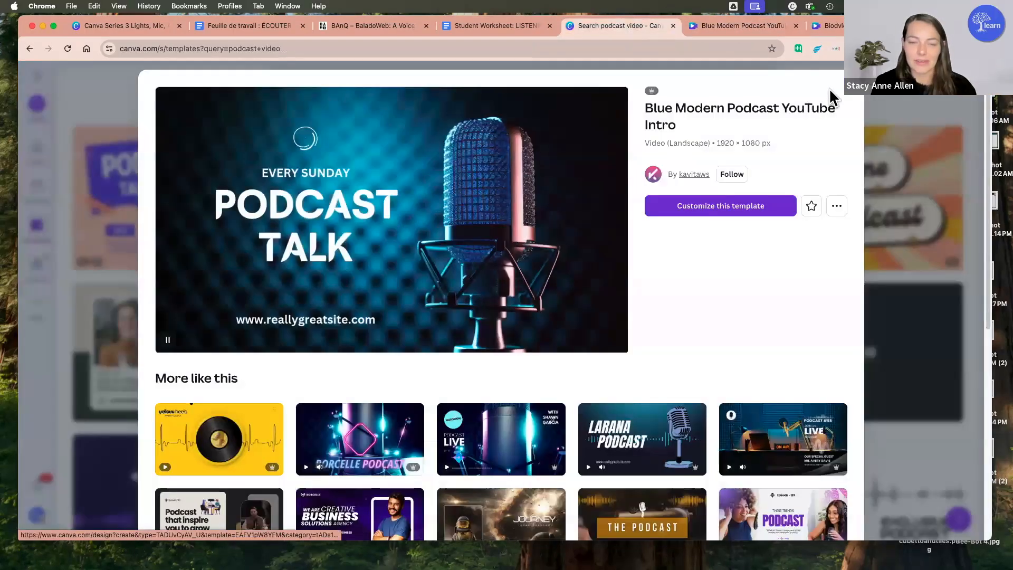
pyautogui.press('Escape')
pyautogui.scroll(3, 421, 174)
pyautogui.click(422, 177)
pyautogui.hotkey('ctrl', 'a')
pyautogui.press('BackSpace')
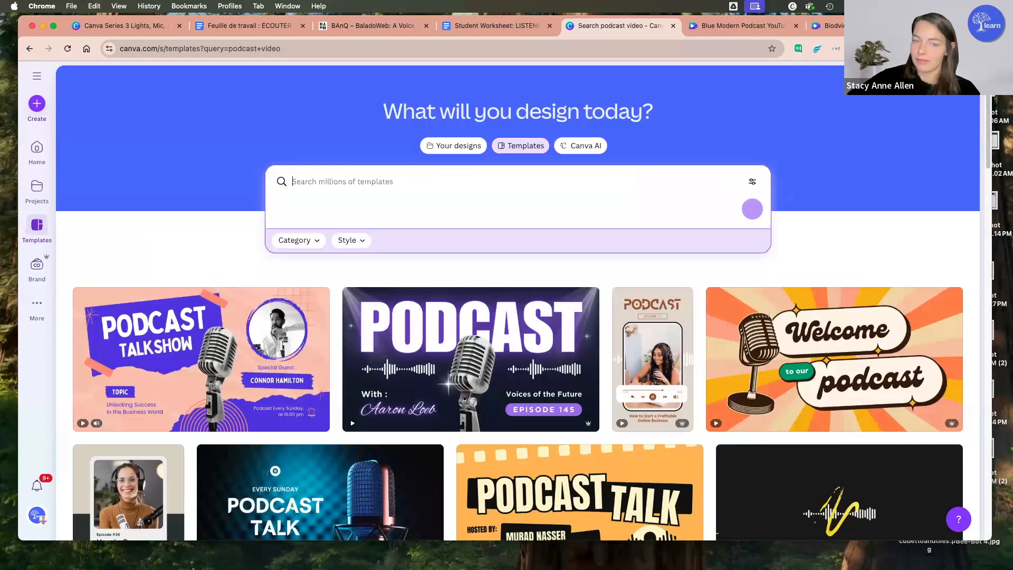
pyautogui.write('podcast')
pyautogui.press('Return')
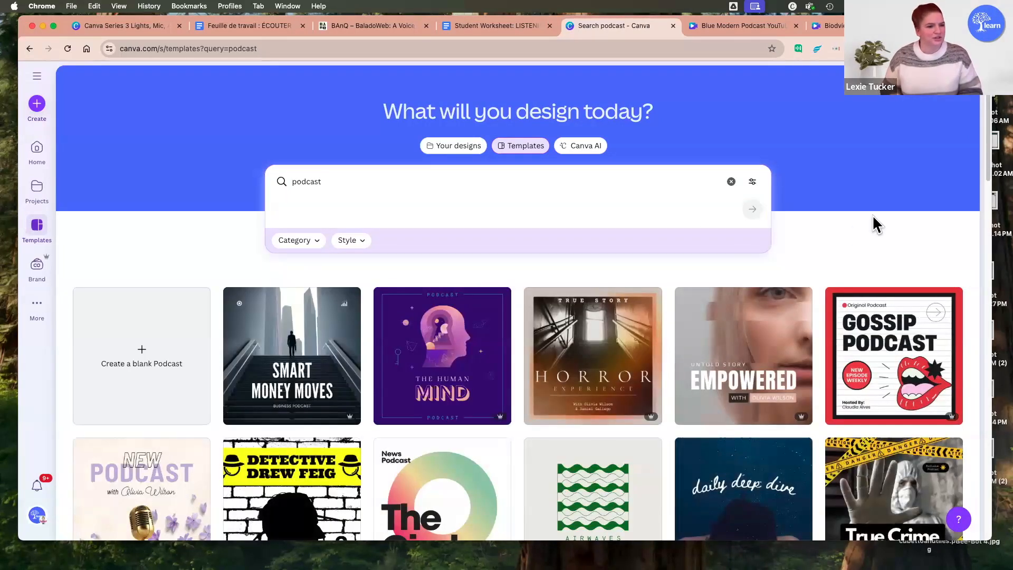
# Step: Open the "Aesthetic Elegant Feminine Influencer Beauty Floral Podcast Cover" template for customizing and look at its background's context options
pyautogui.scroll(-2, 872, 214)
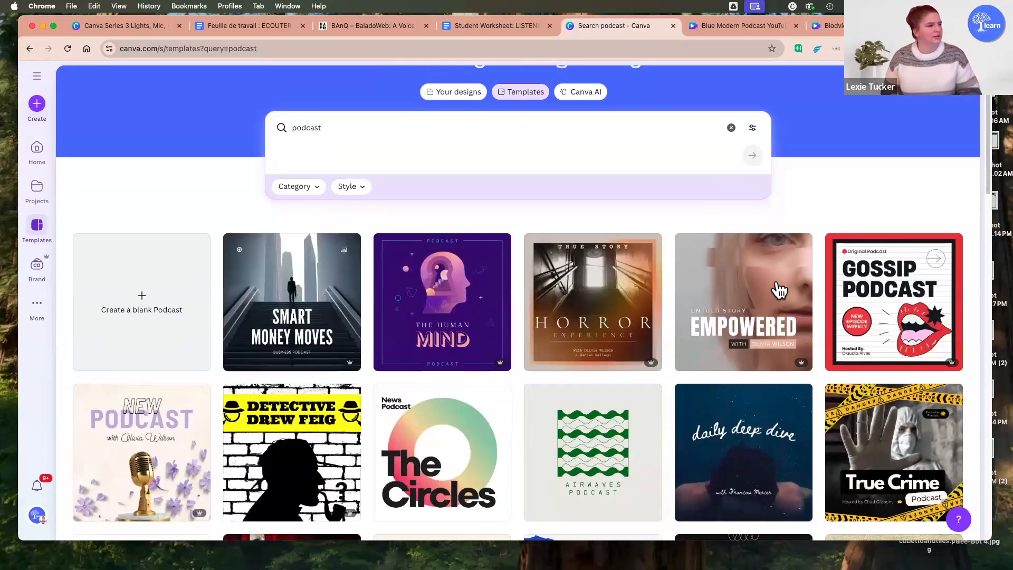
pyautogui.click(147, 432)
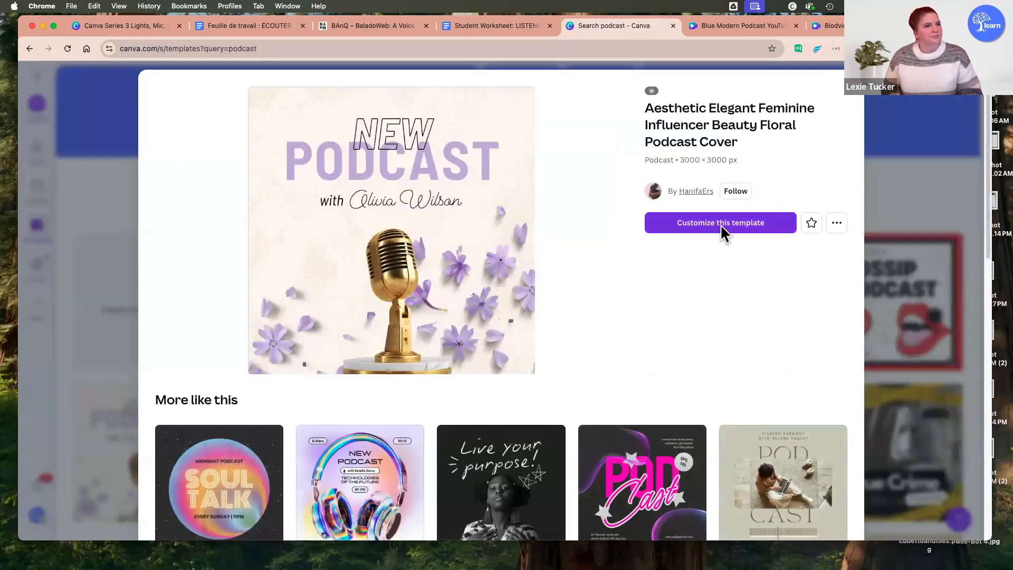
pyautogui.click(721, 224)
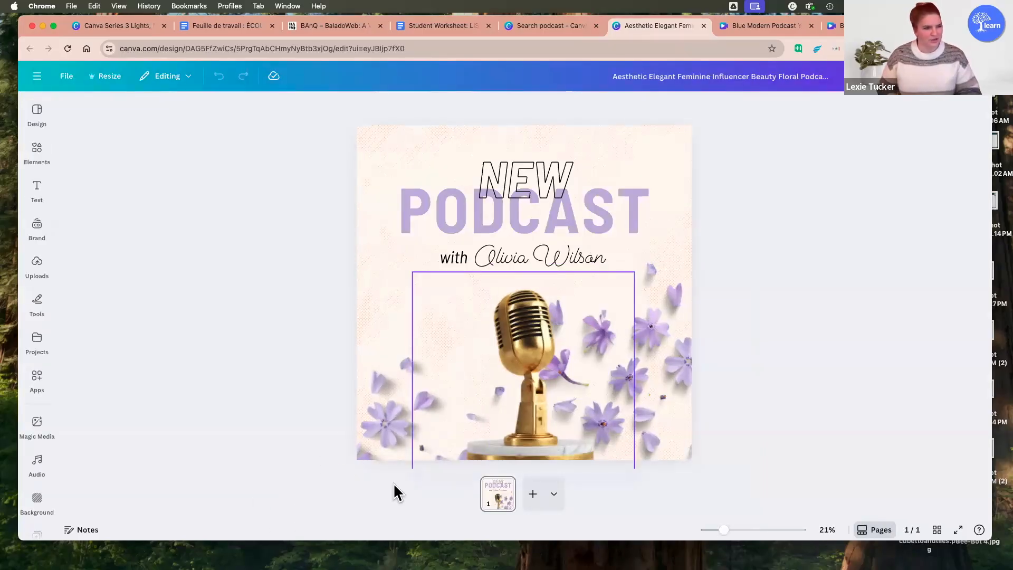
pyautogui.rightClick(647, 152)
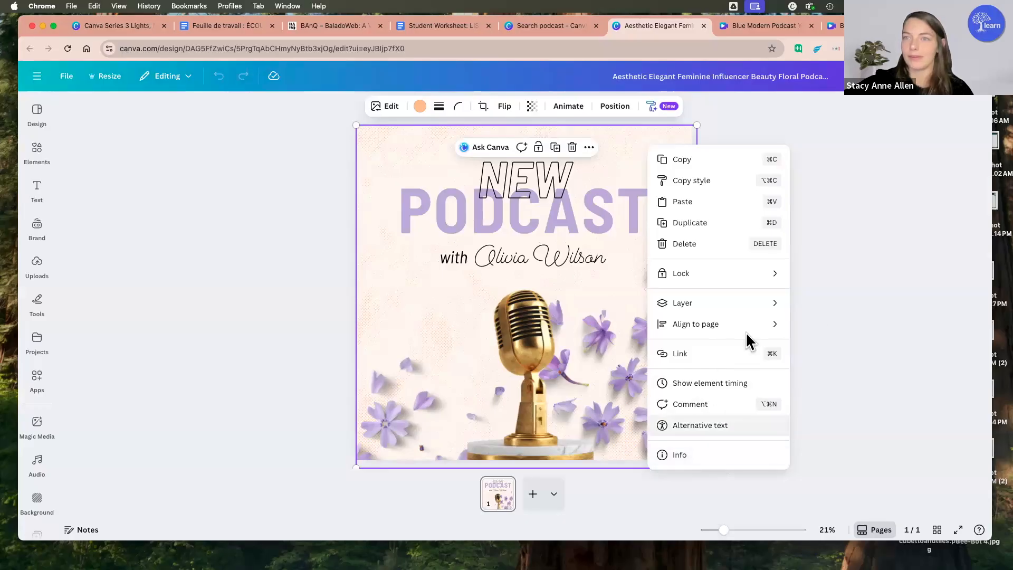
pyautogui.click(515, 303)
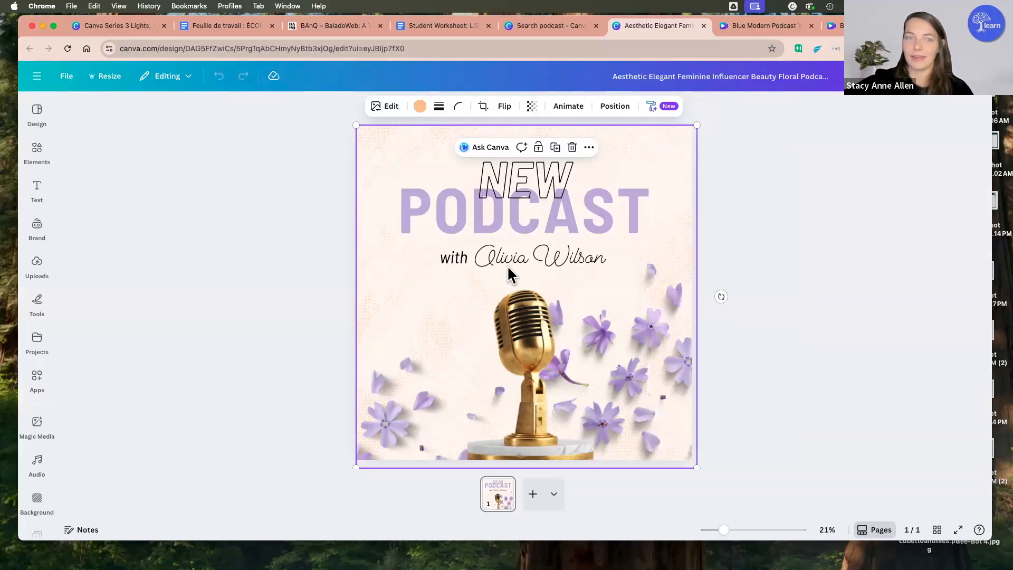
# Step: Look up the "video" formats among the podcast cover's resize options, and leave without resizing
pyautogui.click(98, 77)
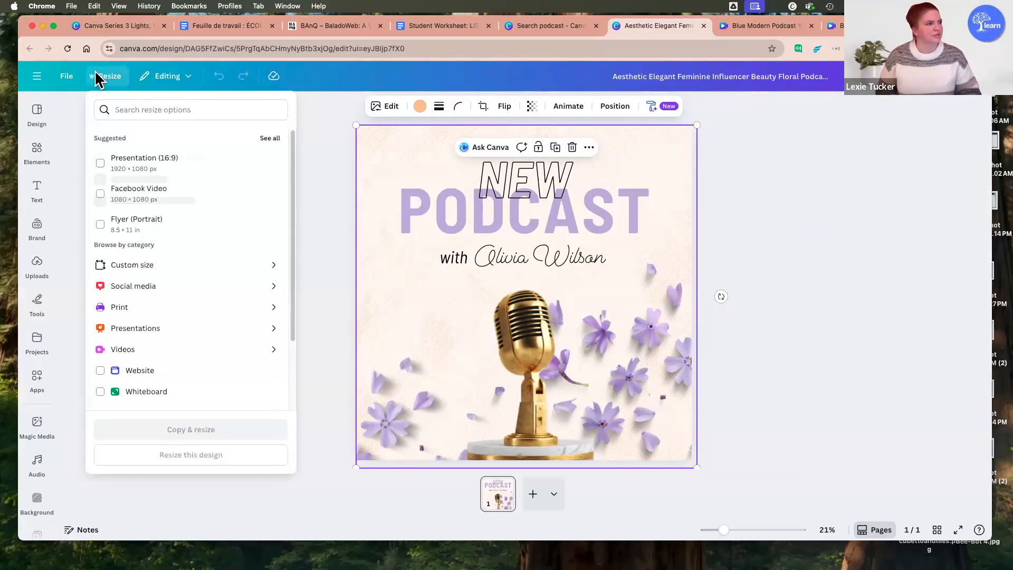
pyautogui.scroll(-3, 195, 322)
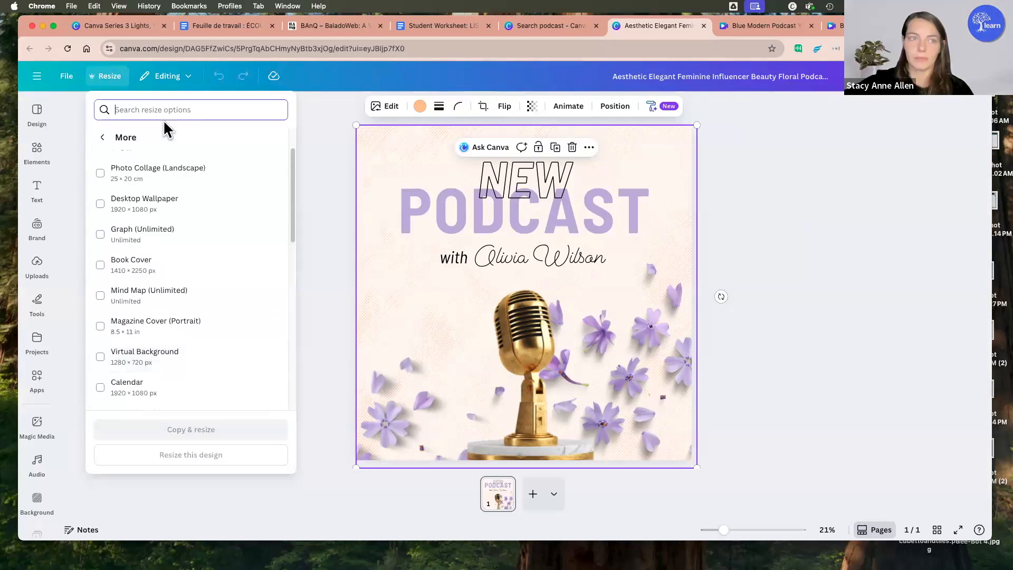
pyautogui.write('video')
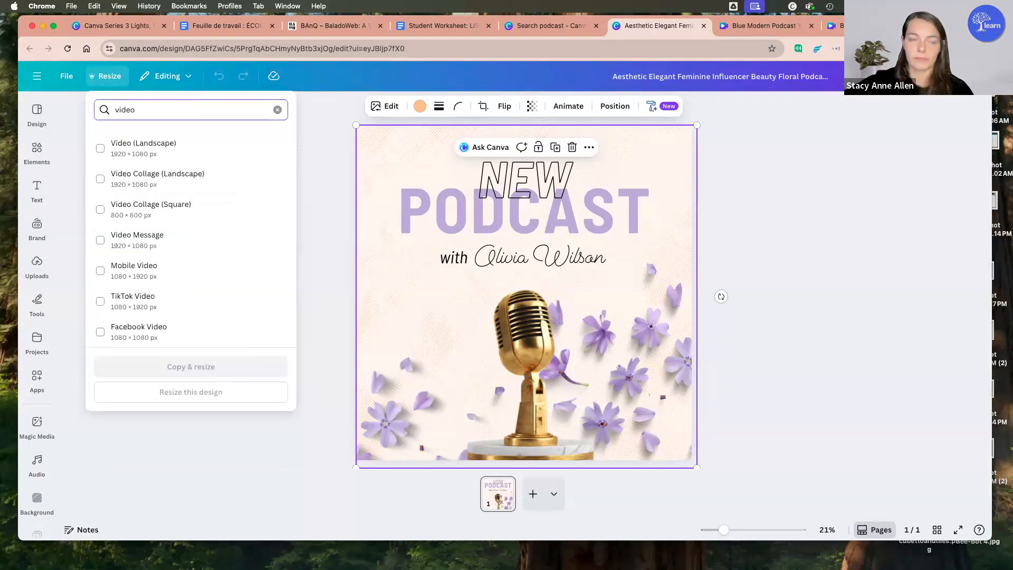
pyautogui.click(277, 110)
pyautogui.click(791, 196)
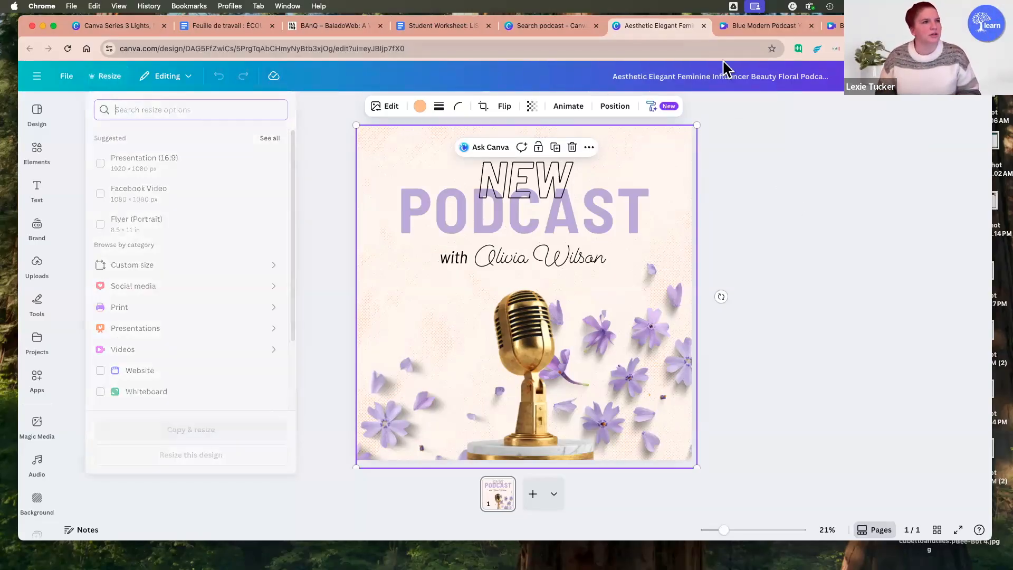
# Step: Close the floral podcast cover design and browse the podcast templates
pyautogui.click(704, 25)
pyautogui.click(877, 205)
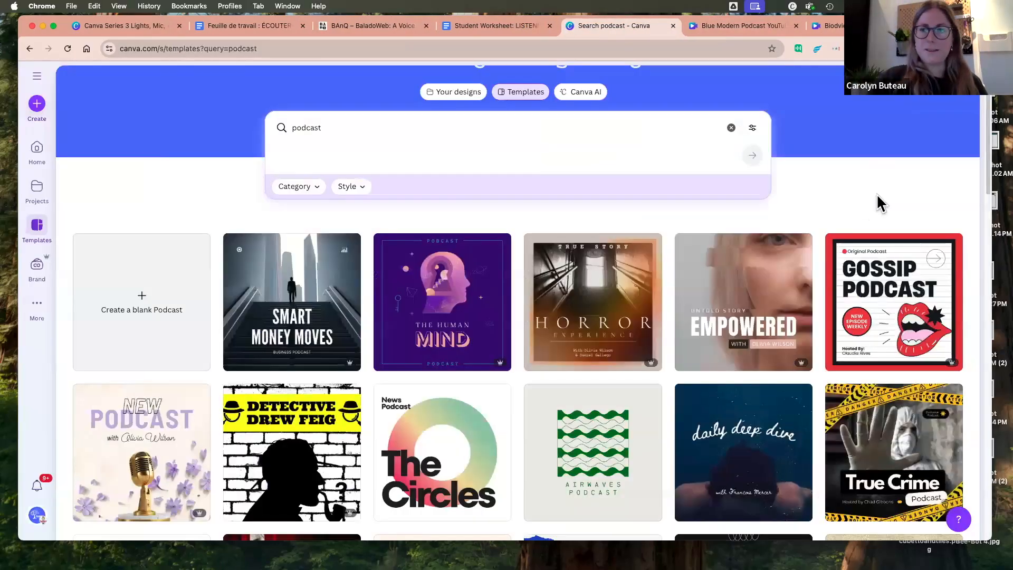
pyautogui.scroll(-4, 871, 188)
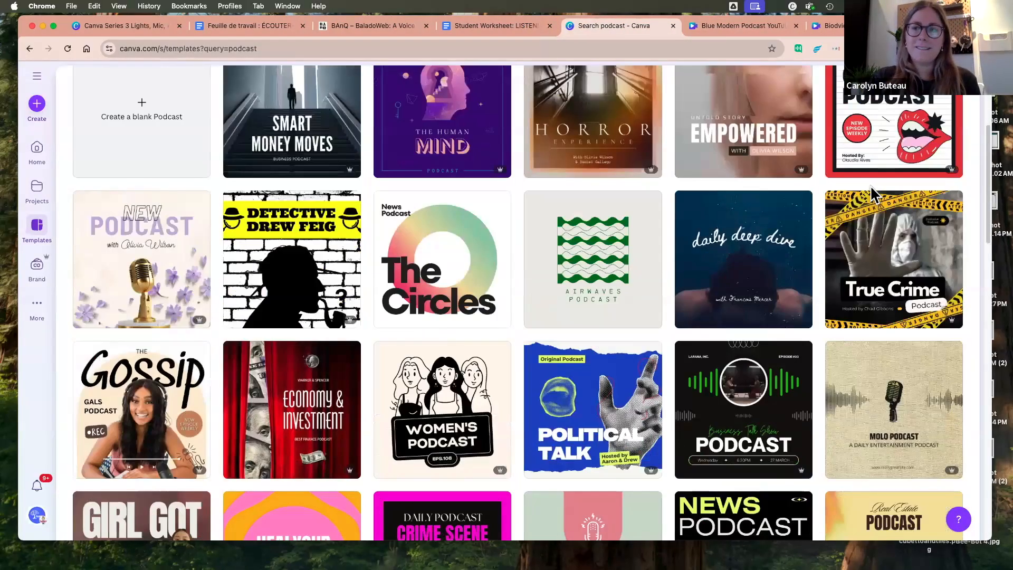
pyautogui.scroll(5, 870, 185)
# Step: Enlarge the "Biodiversity" text to size 113 and place it above the hummingbird
pyautogui.click(737, 26)
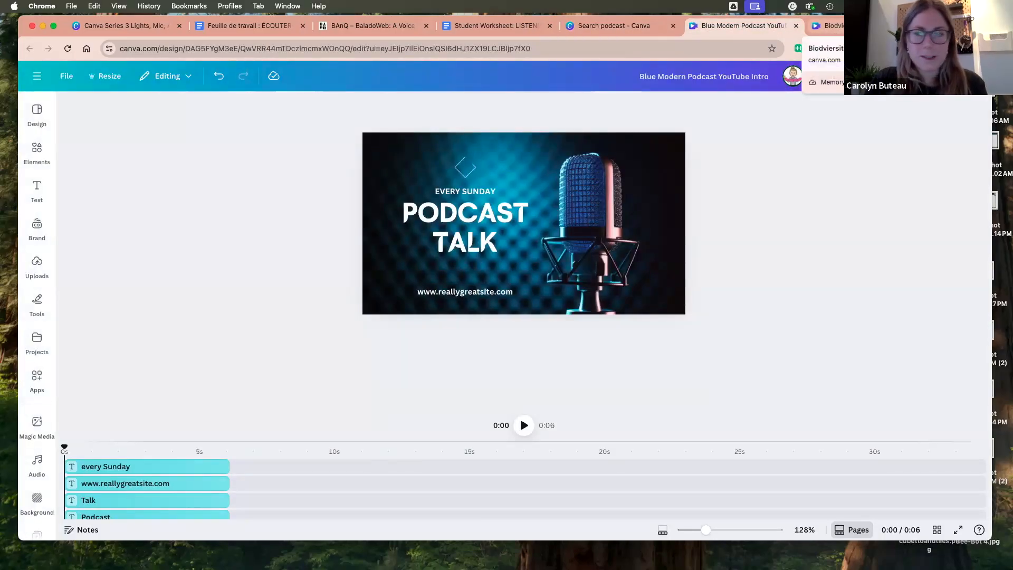
pyautogui.click(829, 26)
pyautogui.moveTo(610, 276); pyautogui.dragTo(657, 321)
pyautogui.moveTo(801, 226); pyautogui.dragTo(818, 222)
pyautogui.moveTo(763, 318); pyautogui.dragTo(722, 188)
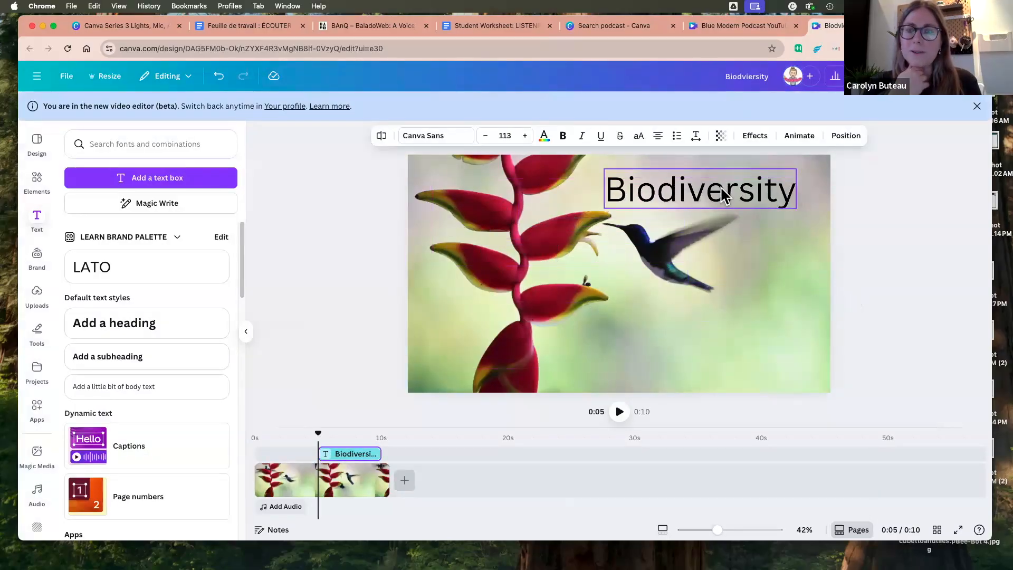
# Step: Show the font choices for the "Biodiversity" text and make it bold
pyautogui.doubleClick(730, 189)
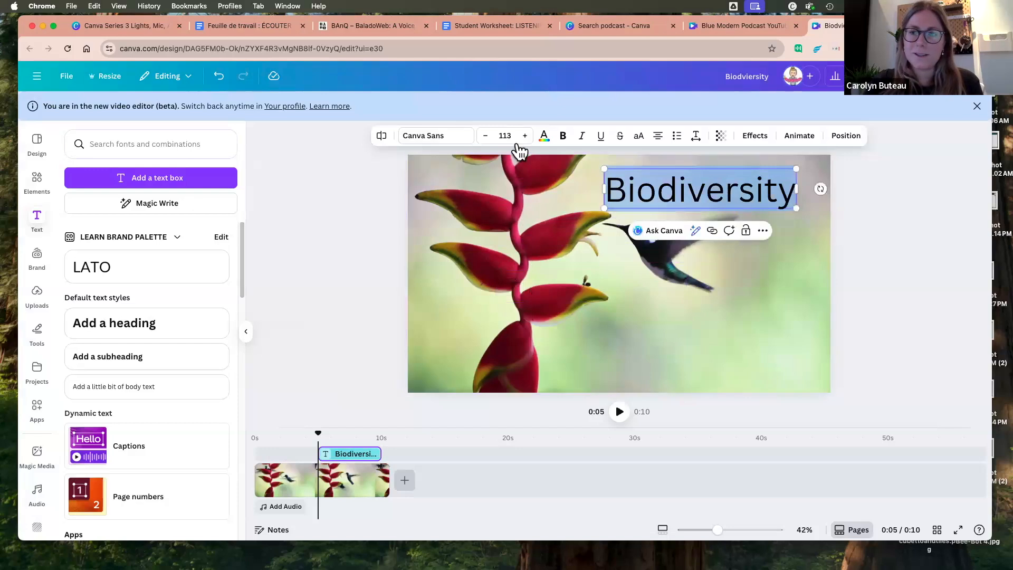
pyautogui.click(446, 135)
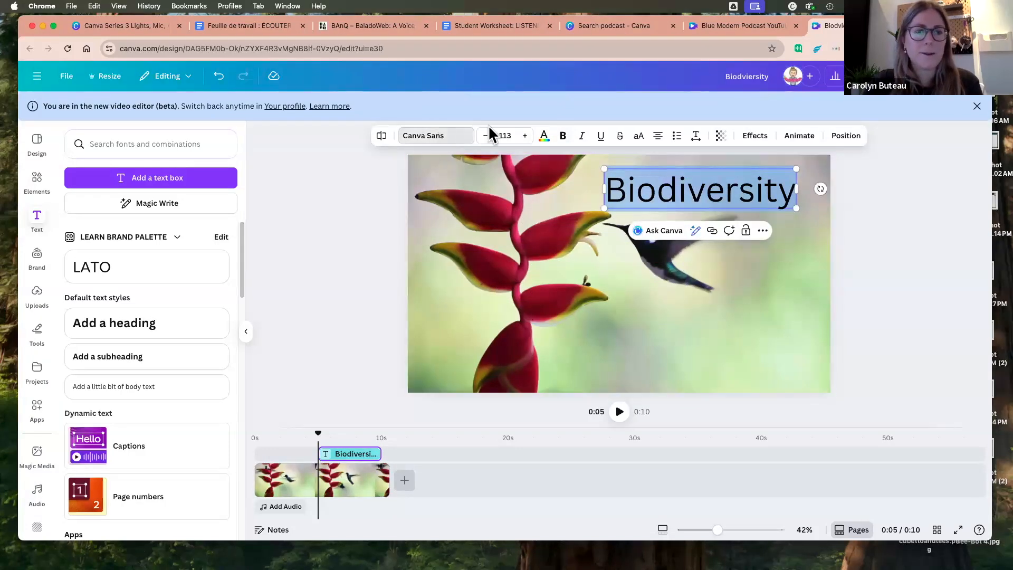
pyautogui.click(564, 136)
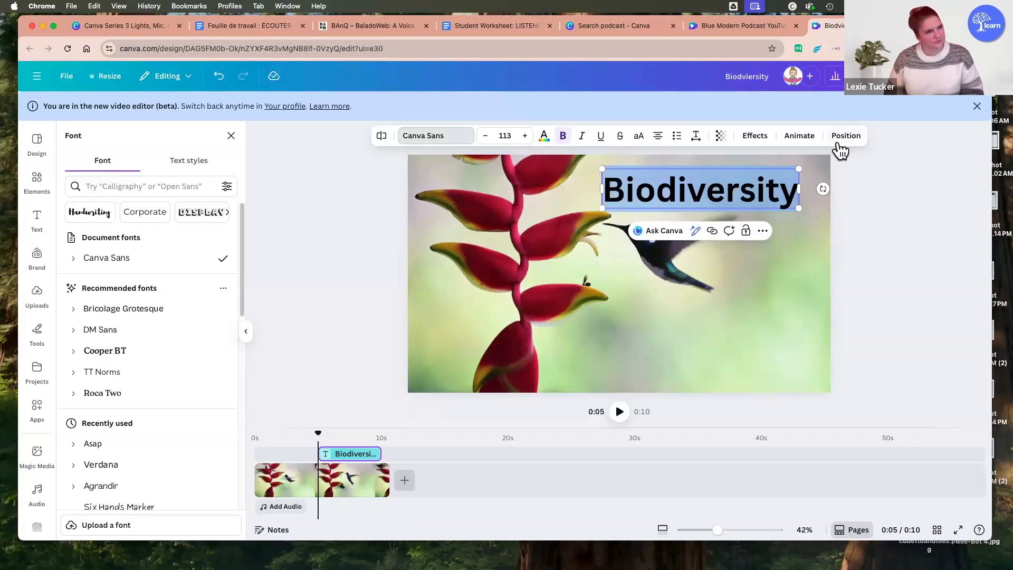
# Step: Apply the Burst text animation to the "Biodiversity" title
pyautogui.click(799, 136)
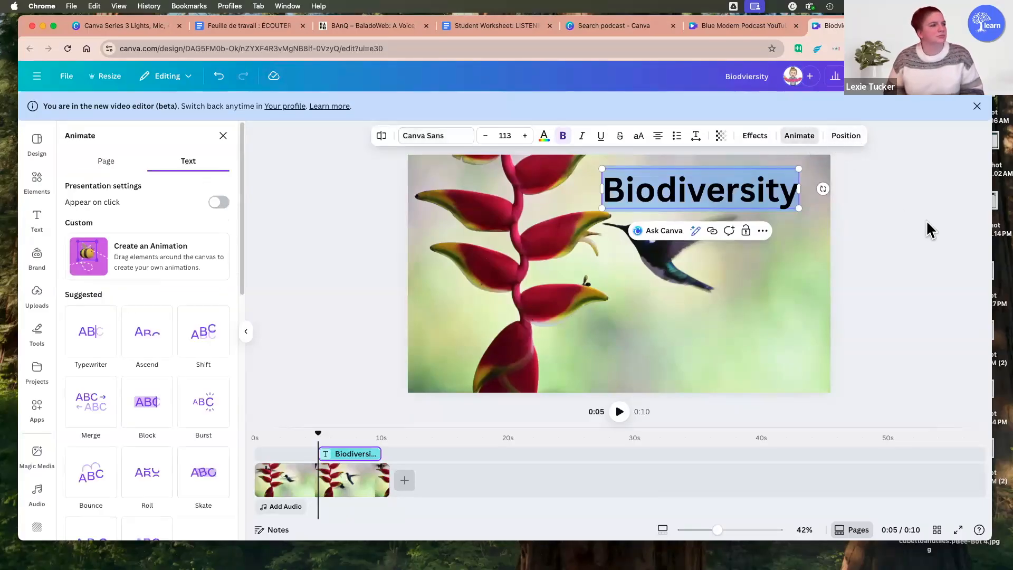
pyautogui.click(695, 180)
pyautogui.click(866, 249)
pyautogui.click(759, 195)
pyautogui.click(758, 194)
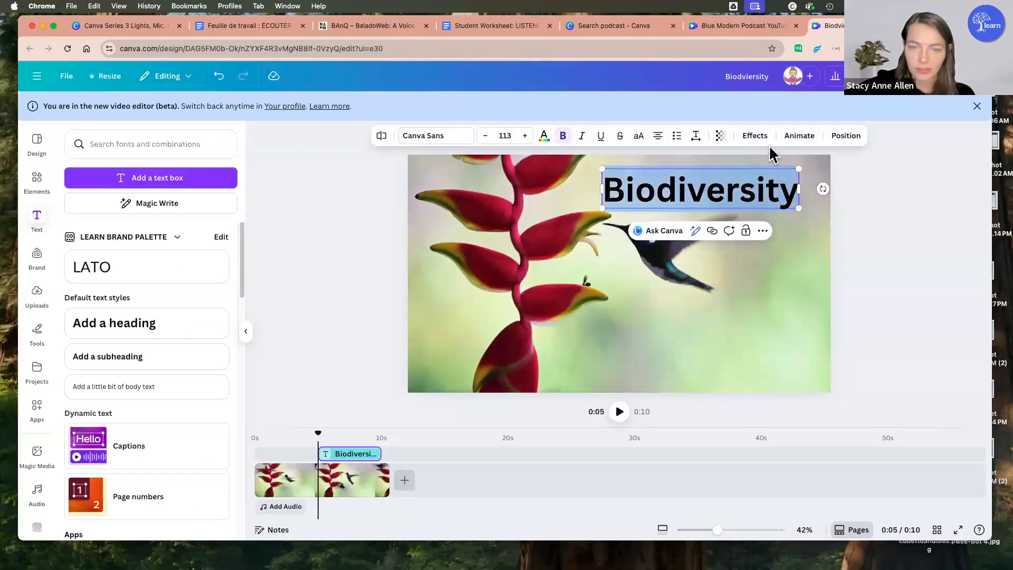
pyautogui.click(794, 138)
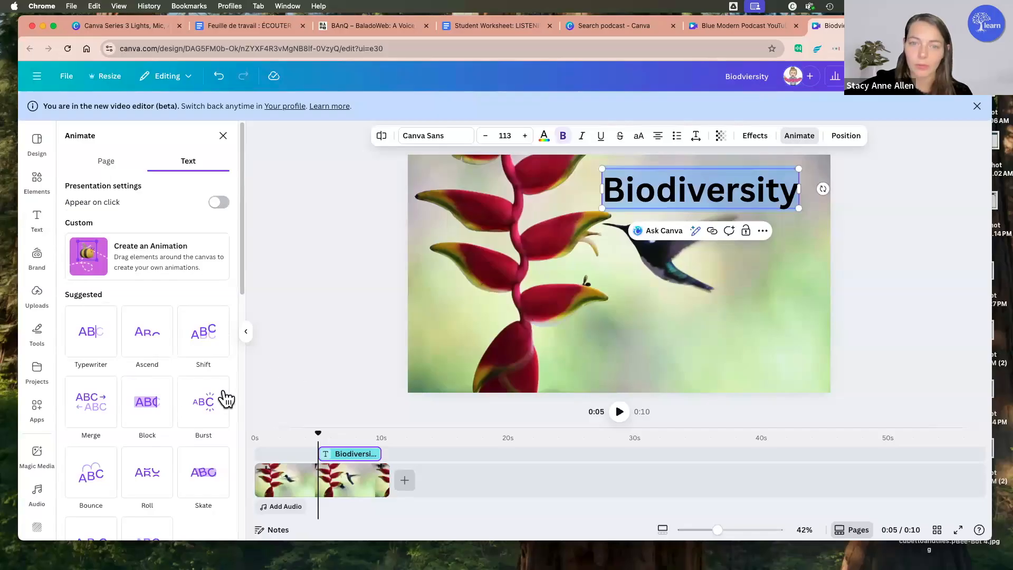
pyautogui.click(206, 409)
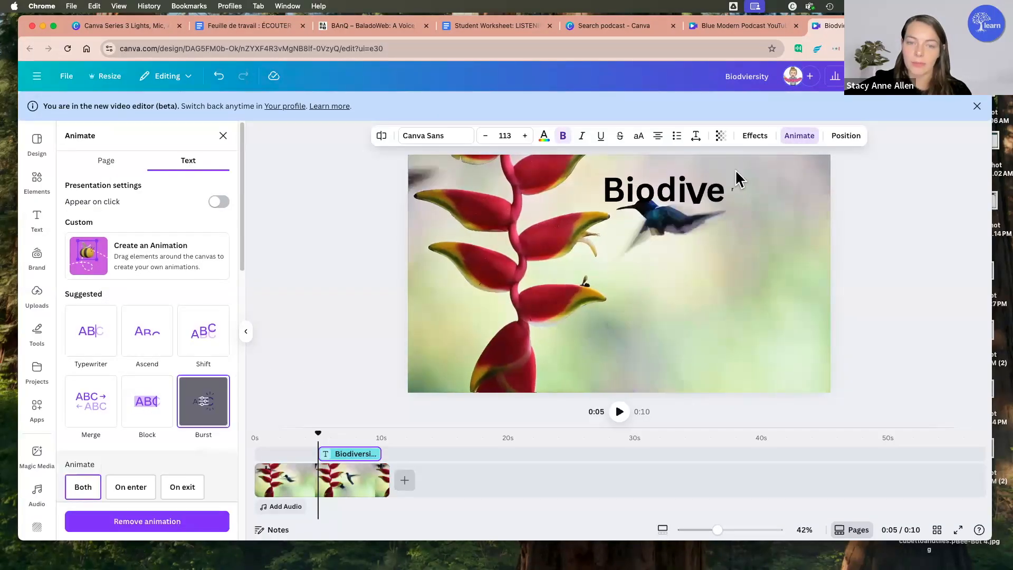
pyautogui.doubleClick(717, 196)
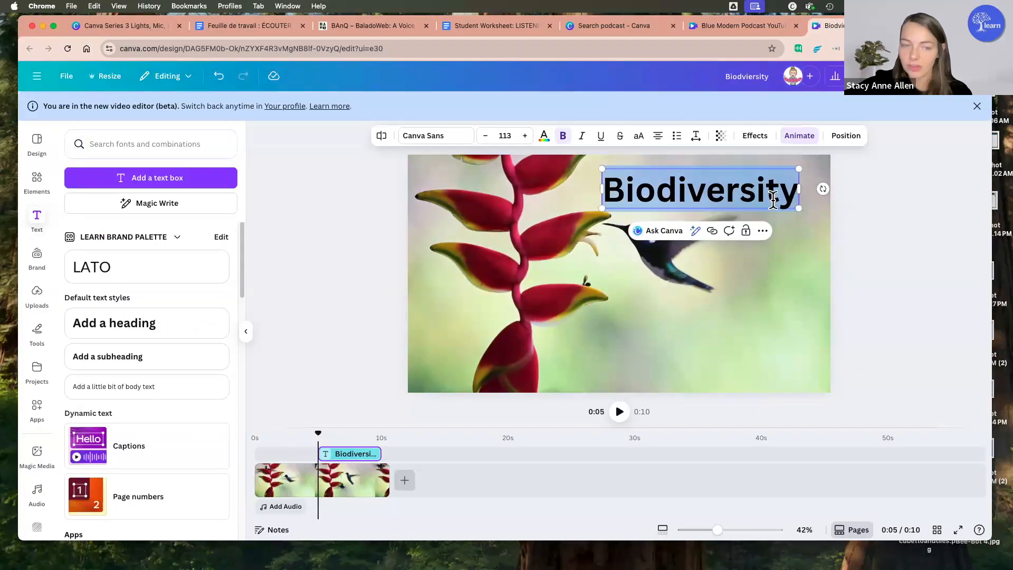
# Step: Move the "Biodiversity" title below the hummingbird in the lower part of the frame
pyautogui.press('Escape')
pyautogui.moveTo(766, 365); pyautogui.dragTo(768, 337)
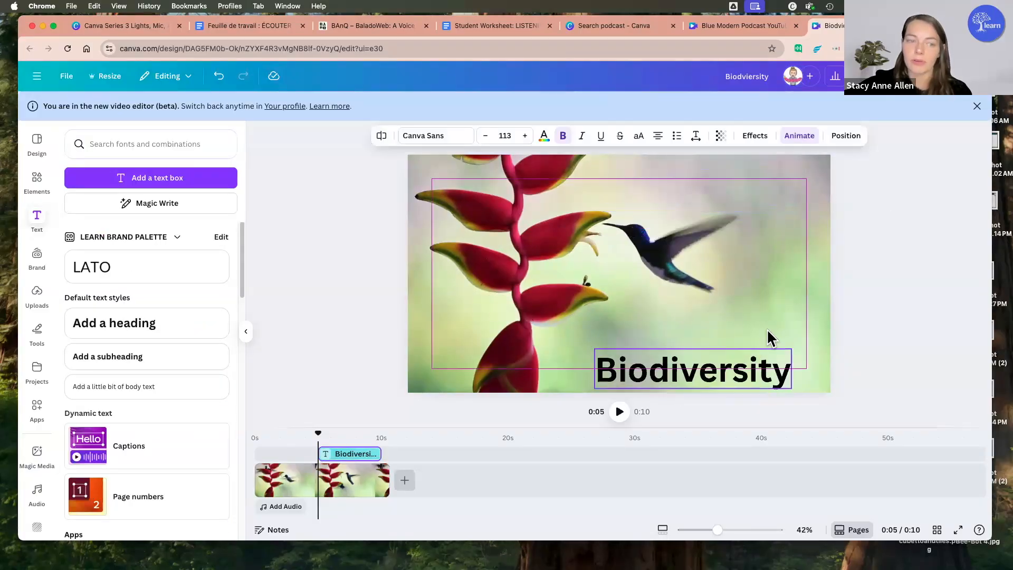
pyautogui.click(882, 337)
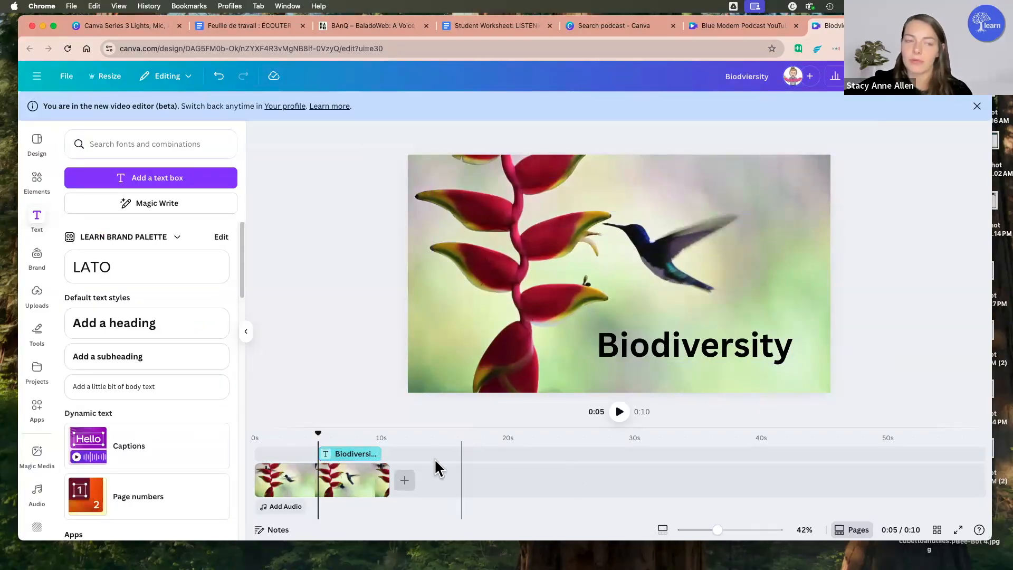
# Step: Append the recently used stock video of bumblebees on a red coneflower after the hummingbird clip
pyautogui.click(285, 508)
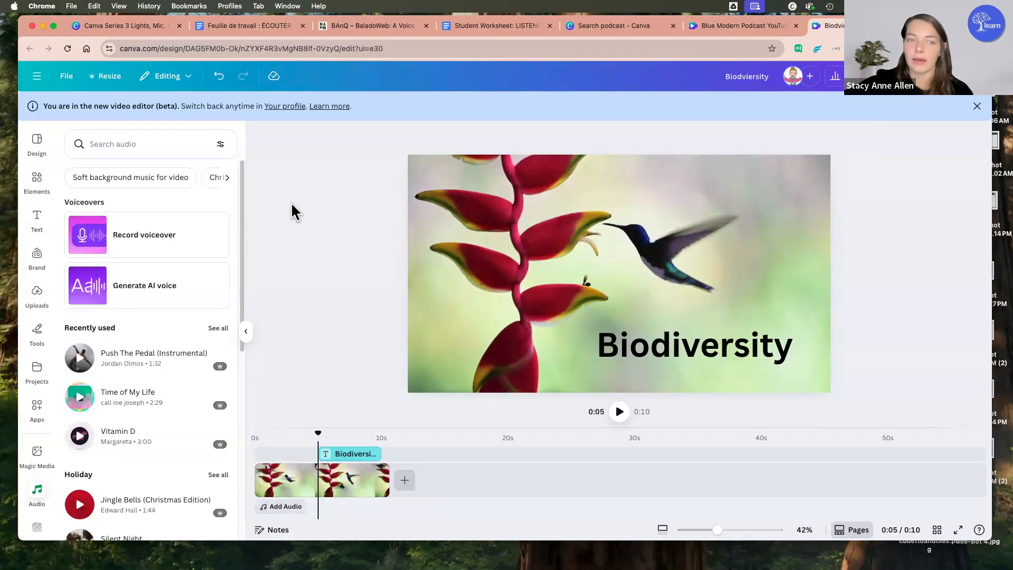
pyautogui.click(42, 188)
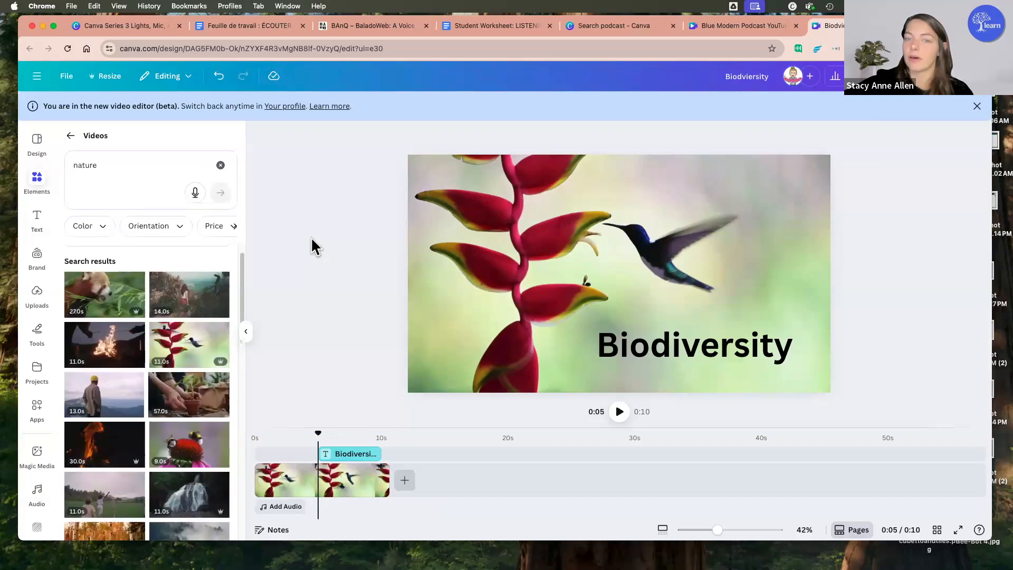
pyautogui.click(404, 481)
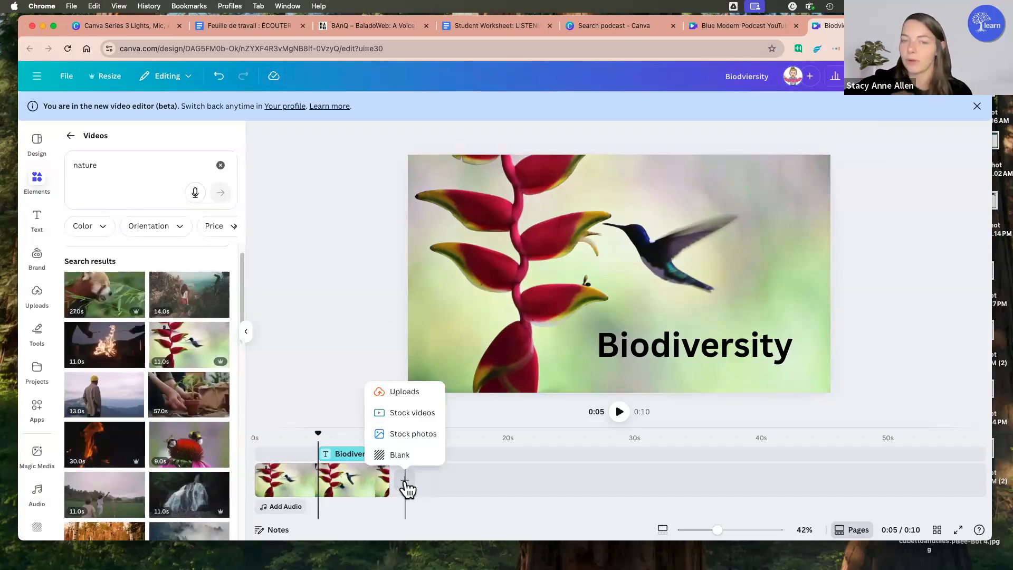
pyautogui.click(419, 412)
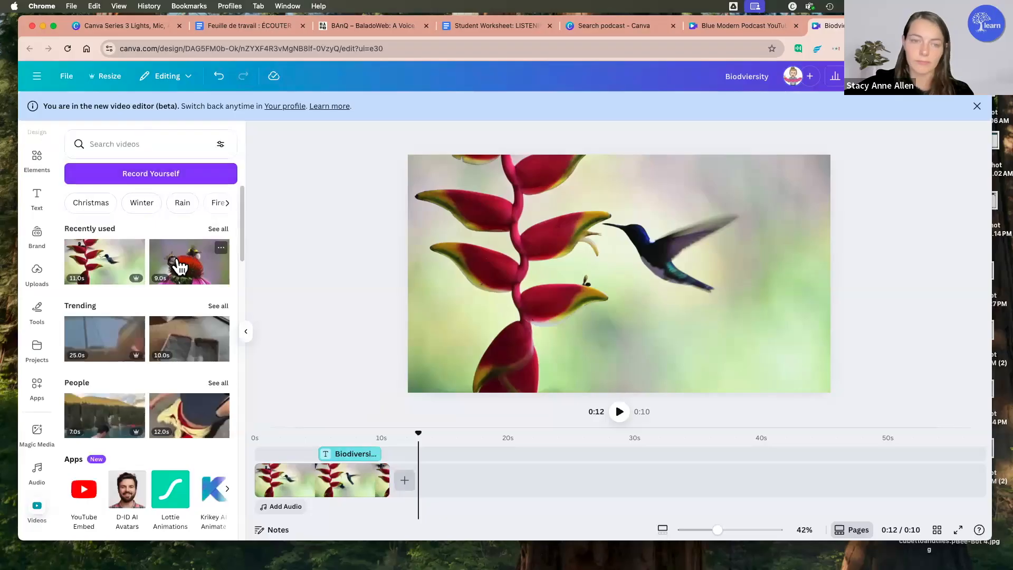
pyautogui.click(180, 266)
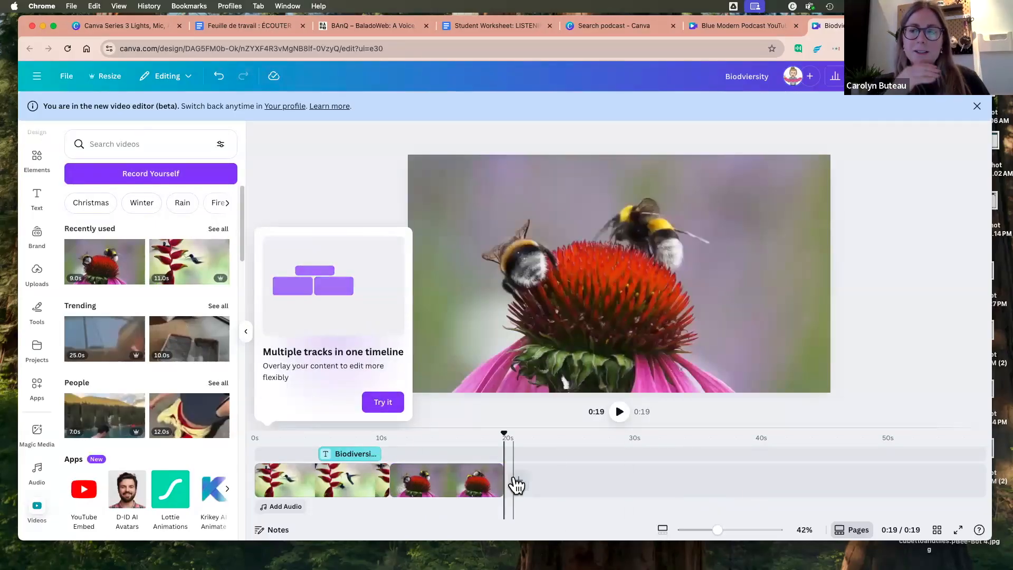
# Step: Search the stock photos for "biodiversity" and append the sea turtle coral reef photo after the bumblebee clip, dismissing the multiple-tracks tip
pyautogui.click(517, 482)
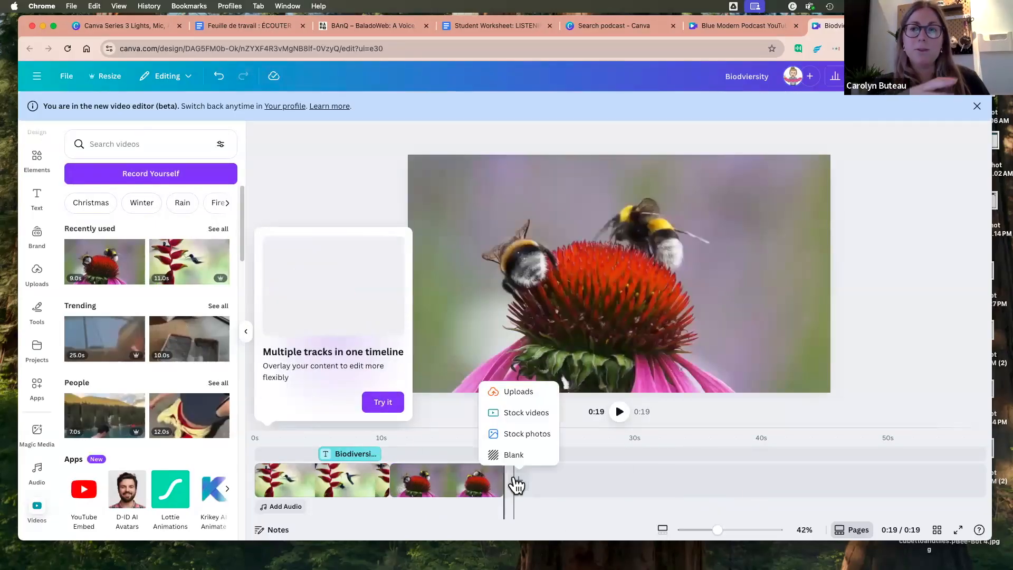
pyautogui.click(523, 433)
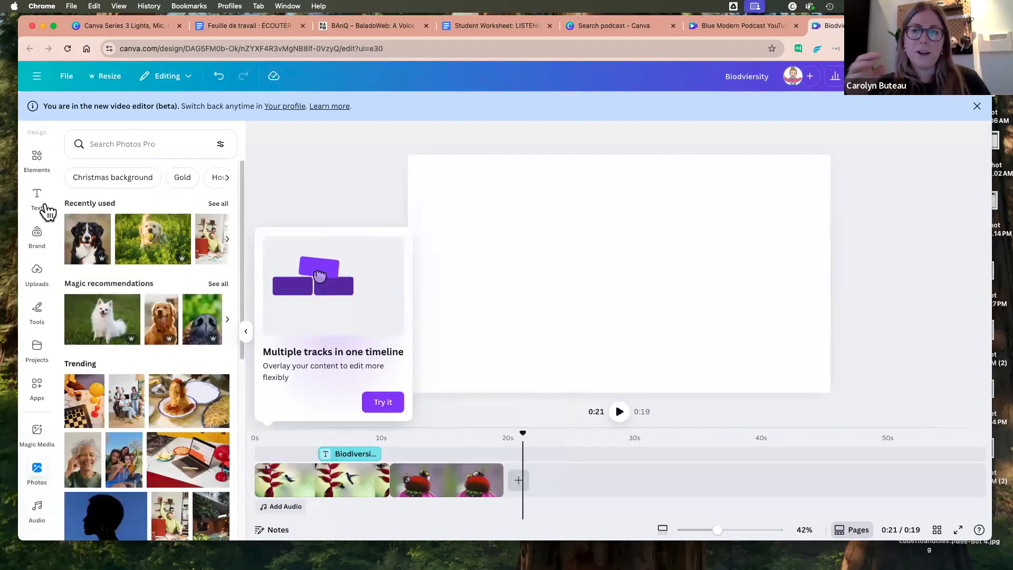
pyautogui.click(119, 142)
pyautogui.write('biod')
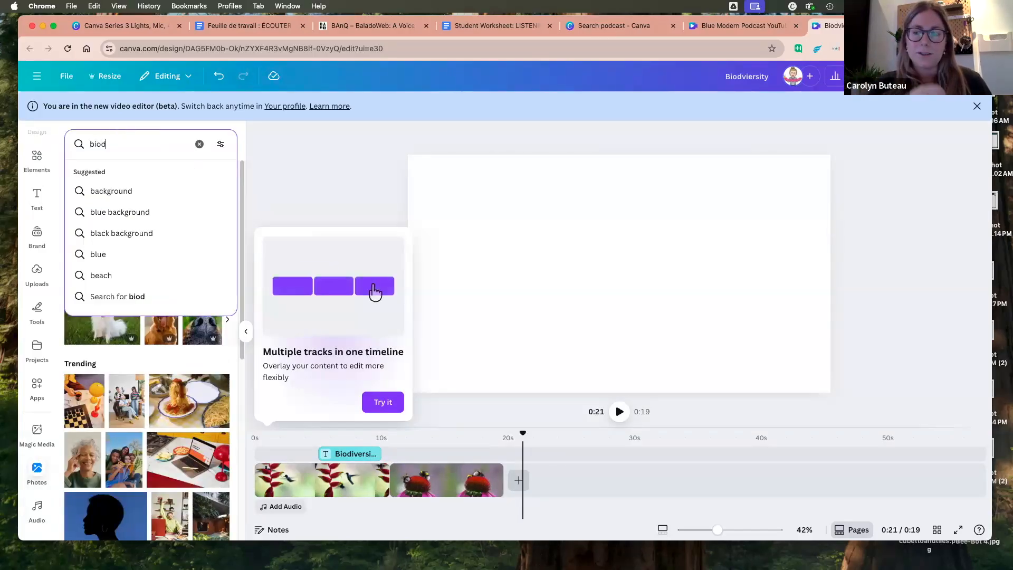
pyautogui.write('iversity')
pyautogui.press('Return')
pyautogui.click(108, 224)
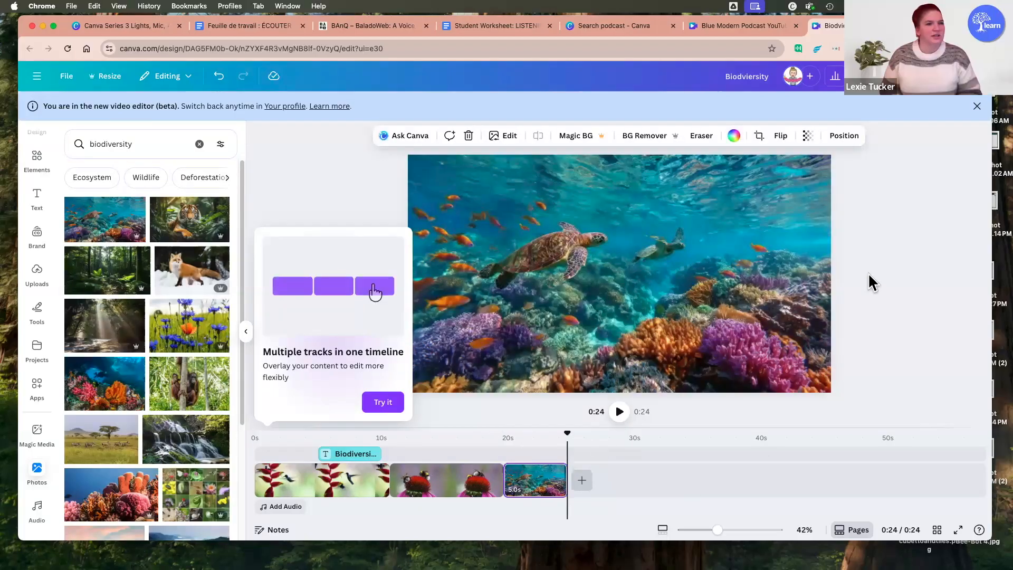
pyautogui.click(869, 272)
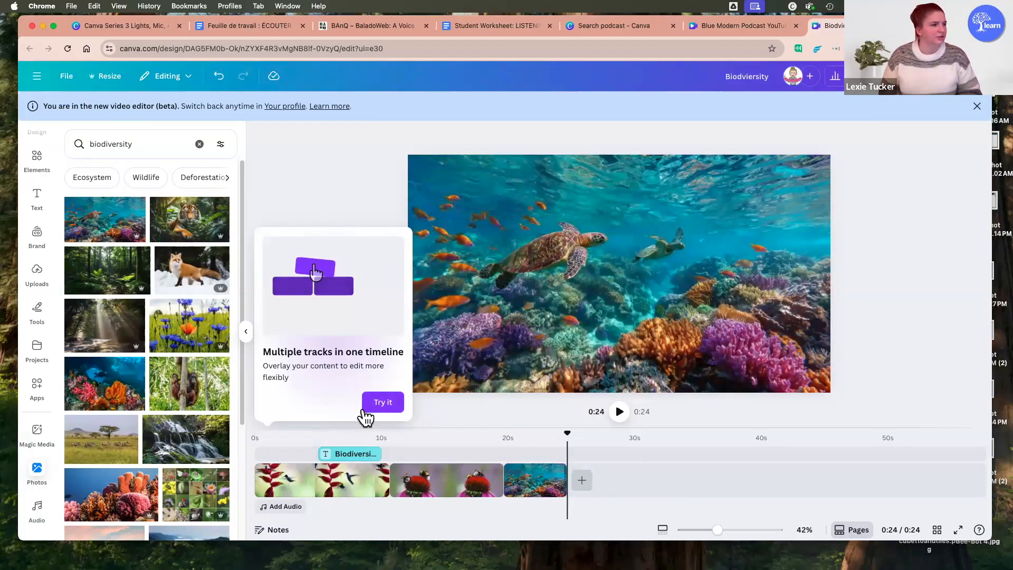
pyautogui.click(383, 405)
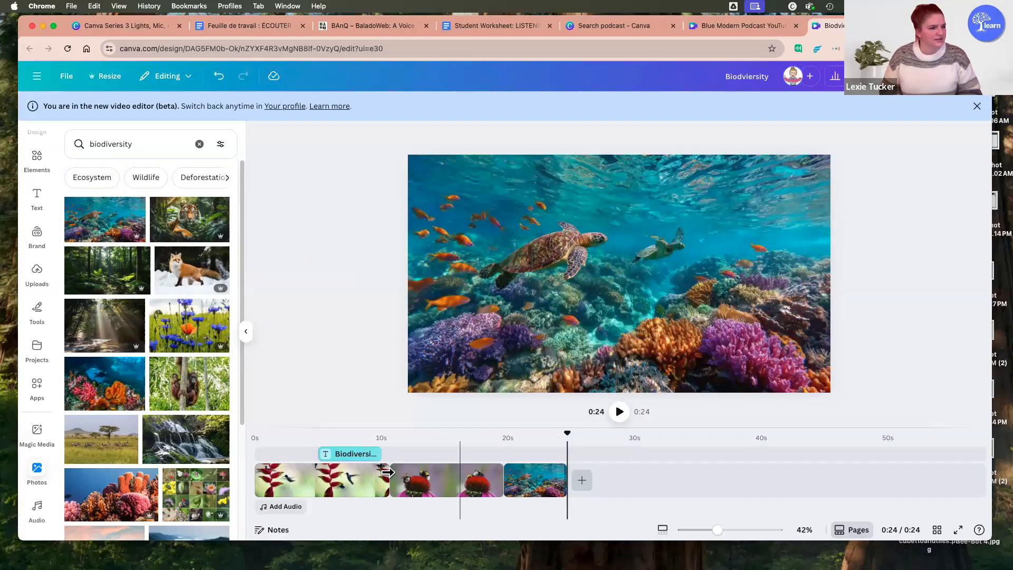
# Step: Show the hummingbird, bumblebee and coral reef segments one after another on the timeline
pyautogui.click(336, 481)
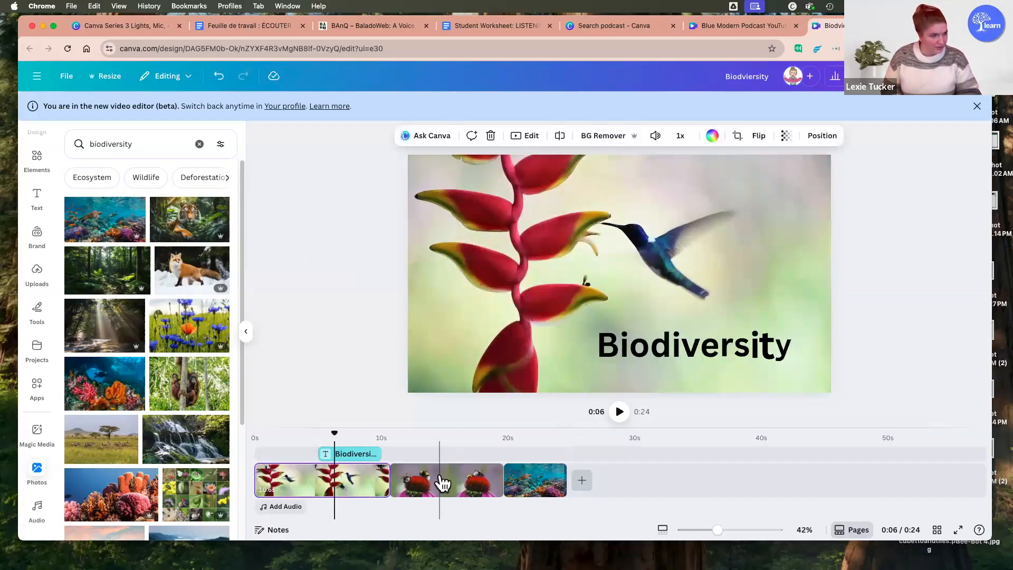
pyautogui.click(442, 482)
pyautogui.click(517, 481)
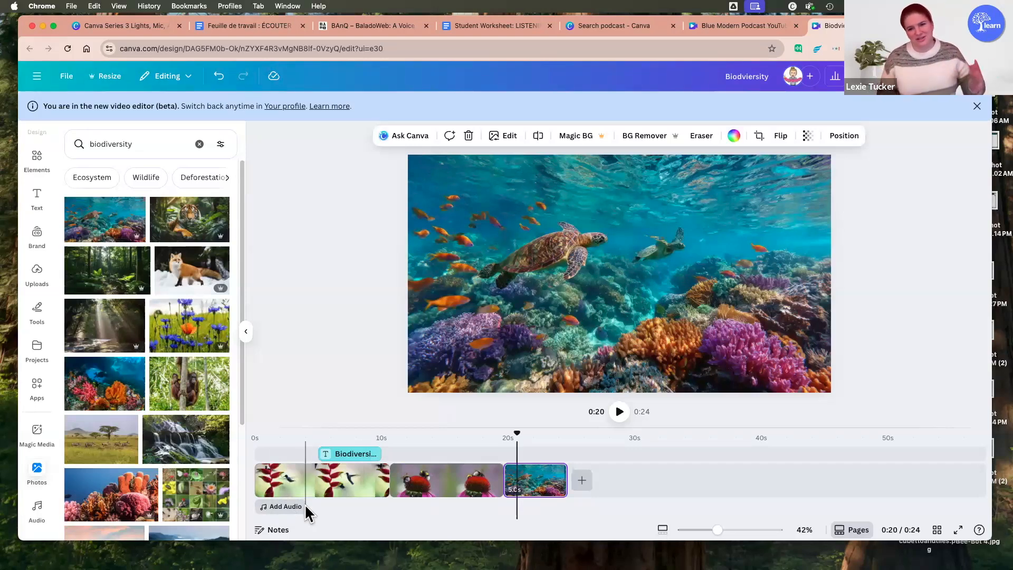
pyautogui.click(150, 254)
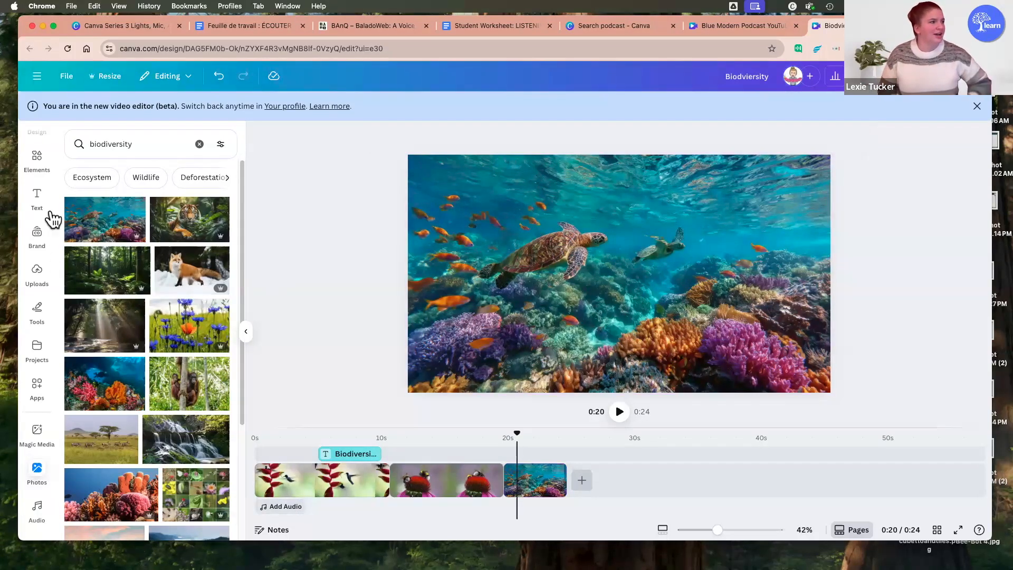
# Step: Open the audio choices for the video, including voiceovers and music tracks
pyautogui.click(294, 508)
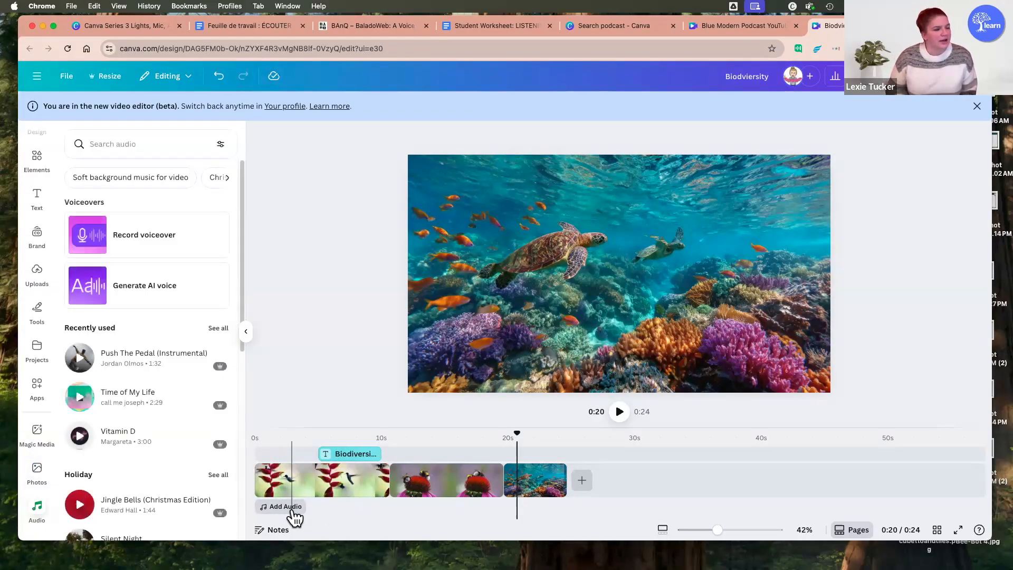
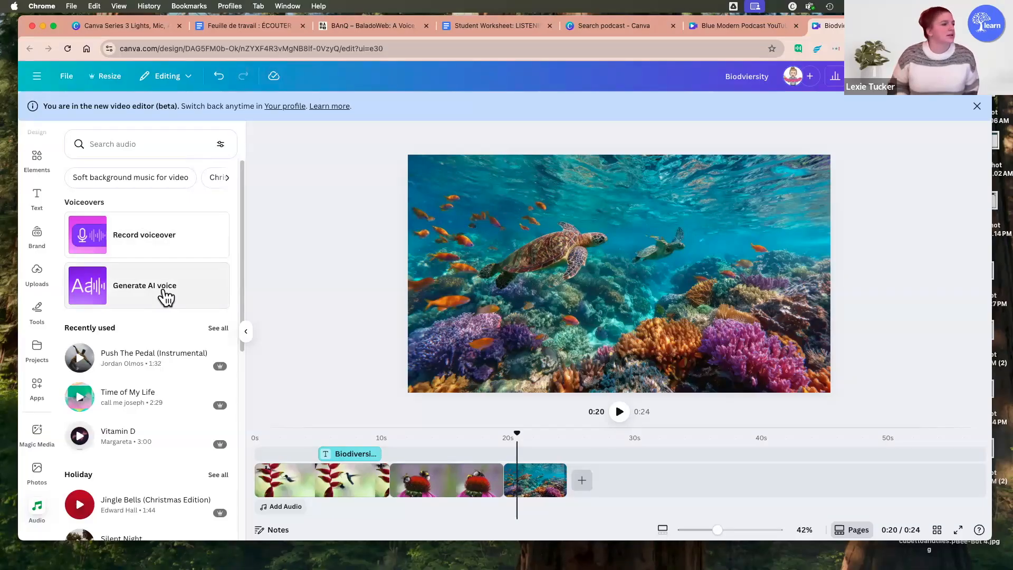
# Step: Search the audio library for "ocean sounds" and add Ocean Waves Crashing the Shore to the video
pyautogui.scroll(-3, 158, 393)
pyautogui.scroll(-10, 142, 327)
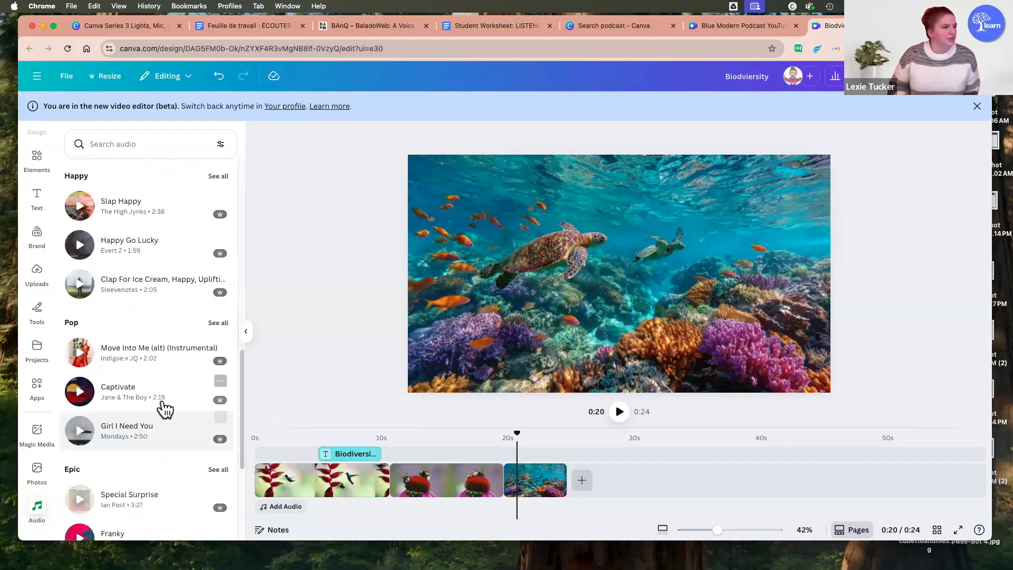
pyautogui.scroll(-4, 144, 482)
pyautogui.scroll(7, 144, 370)
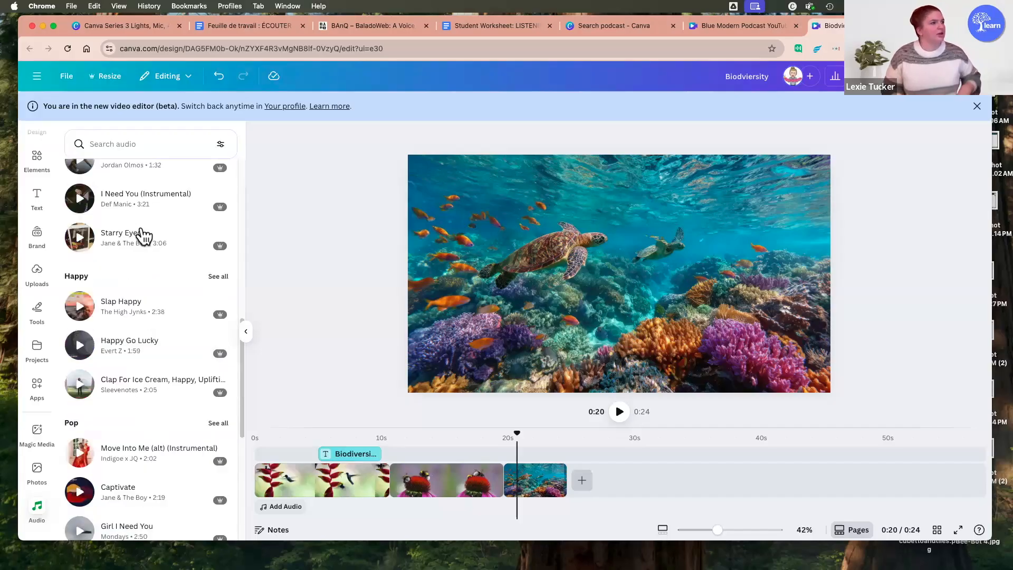
pyautogui.scroll(5, 140, 222)
pyautogui.click(136, 150)
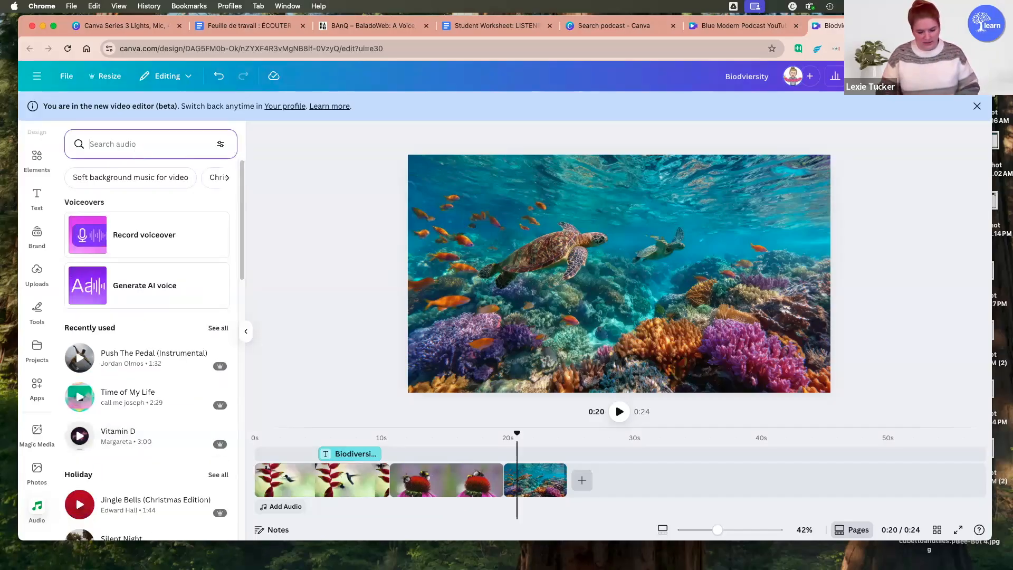
pyautogui.write('ocean sounds')
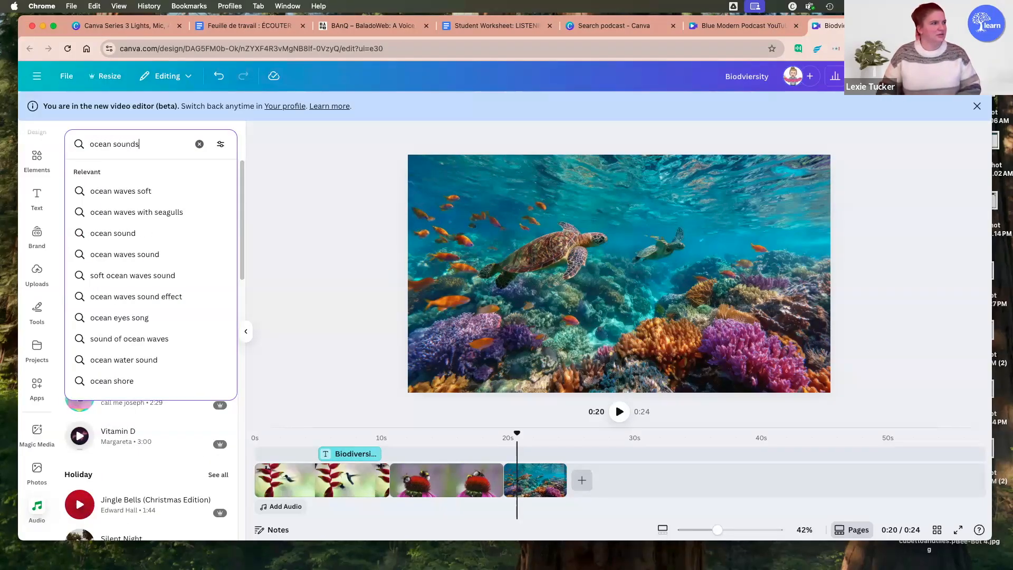
pyautogui.press('Return')
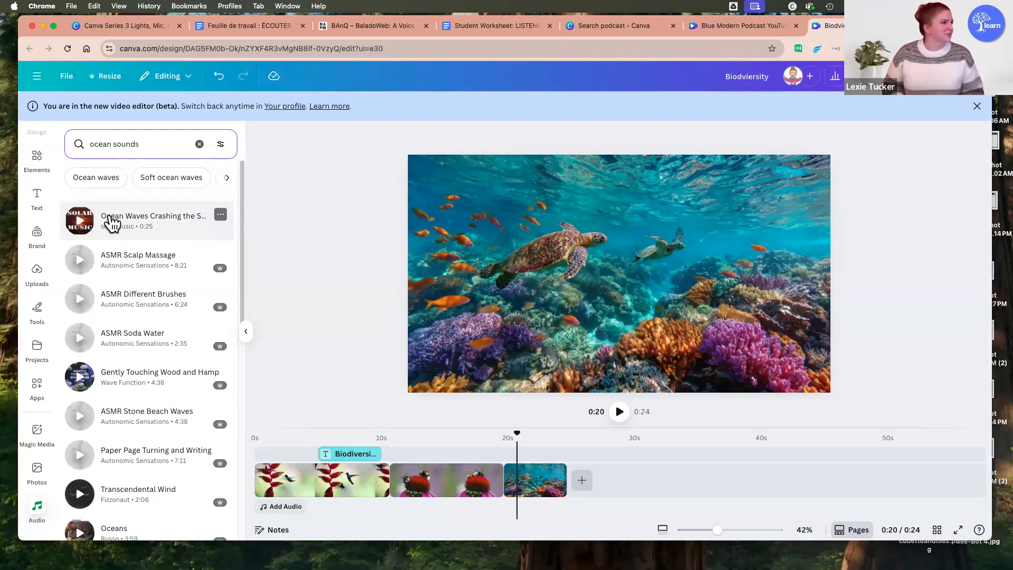
pyautogui.click(121, 223)
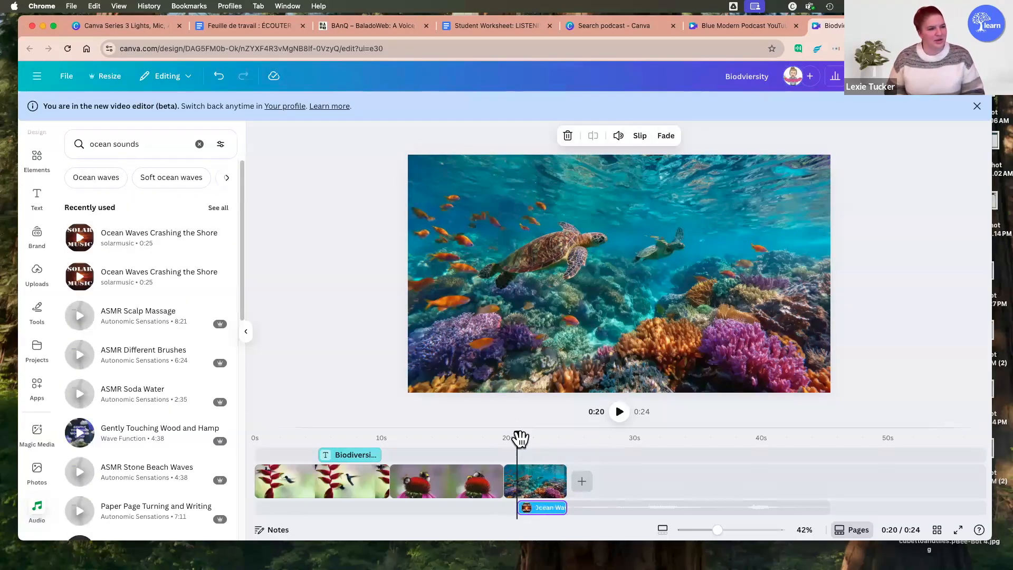
# Step: Align the ocean waves track with the start of the coral reef photo and enlarge the timeline area
pyautogui.moveTo(518, 453); pyautogui.dragTo(496, 452)
pyautogui.moveTo(545, 516)
pyautogui.mouseDown()
pyautogui.moveTo(516, 507)
pyautogui.moveTo(533, 511)
pyautogui.mouseUp()
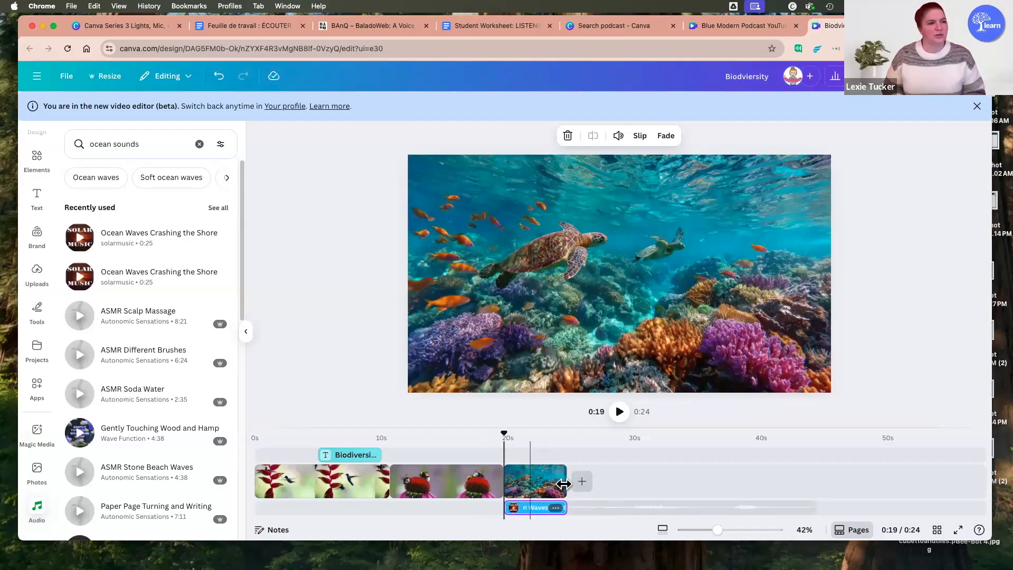
pyautogui.moveTo(610, 426); pyautogui.dragTo(611, 355)
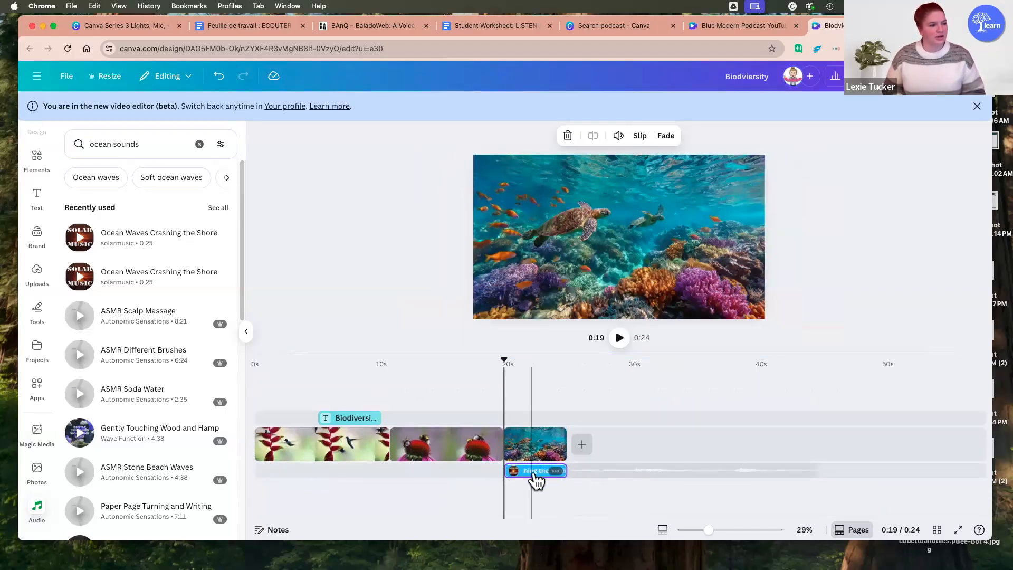
pyautogui.click(554, 472)
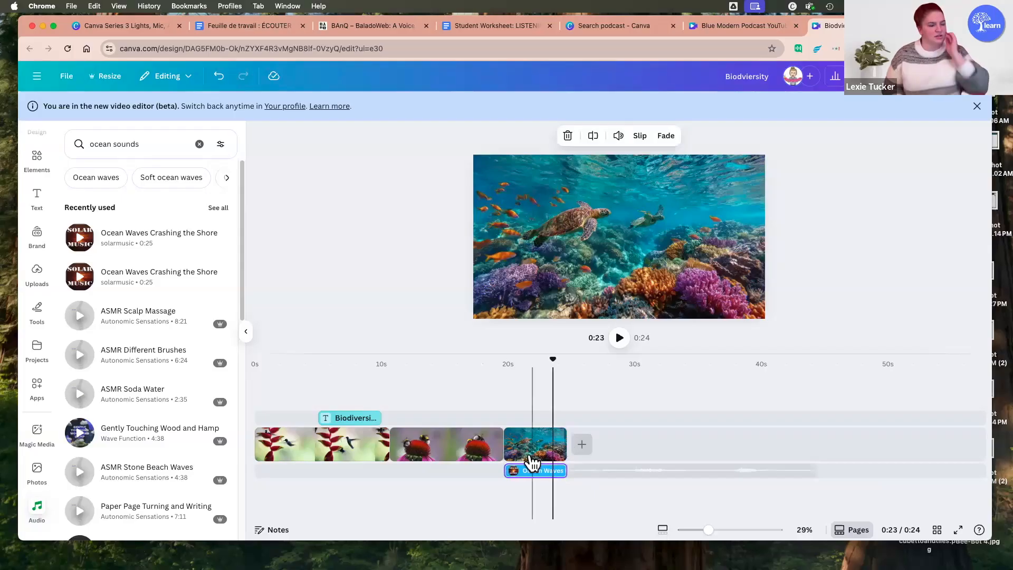
pyautogui.click(140, 144)
pyautogui.moveTo(140, 144); pyautogui.dragTo(90, 144)
pyautogui.write('bees')
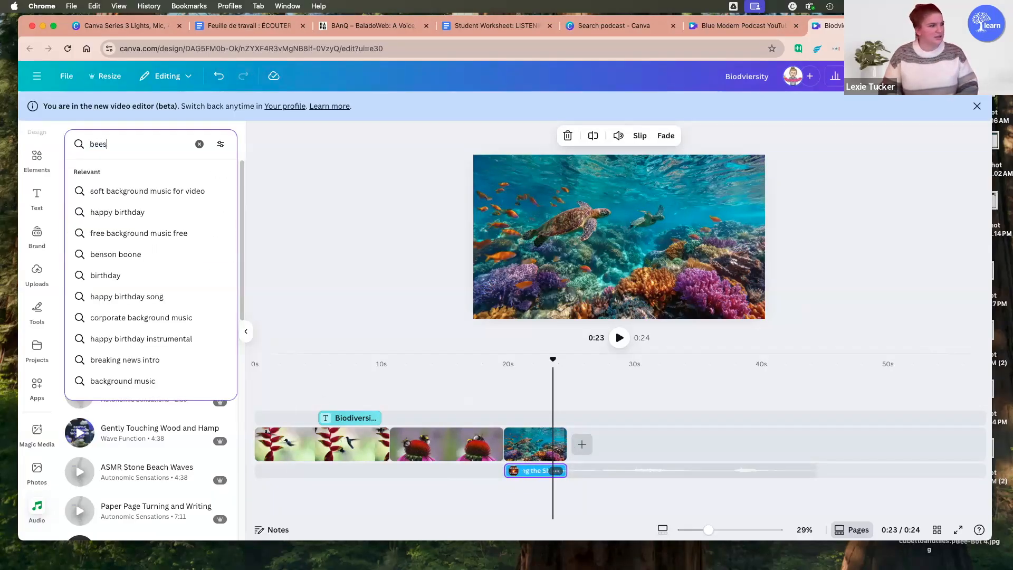
# Step: Search the audio library for "bees" and add Bees Buzzing Sound at the start of the bumblebee clip
pyautogui.moveTo(504, 359); pyautogui.dragTo(389, 363)
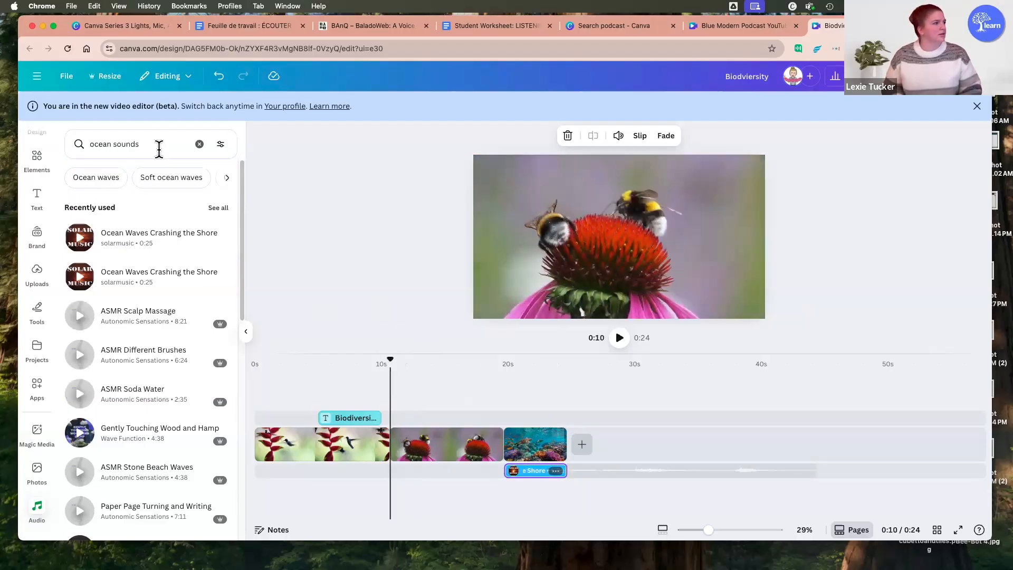
pyautogui.click(158, 150)
pyautogui.press('super+a')
pyautogui.write('bees')
pyautogui.press('Return')
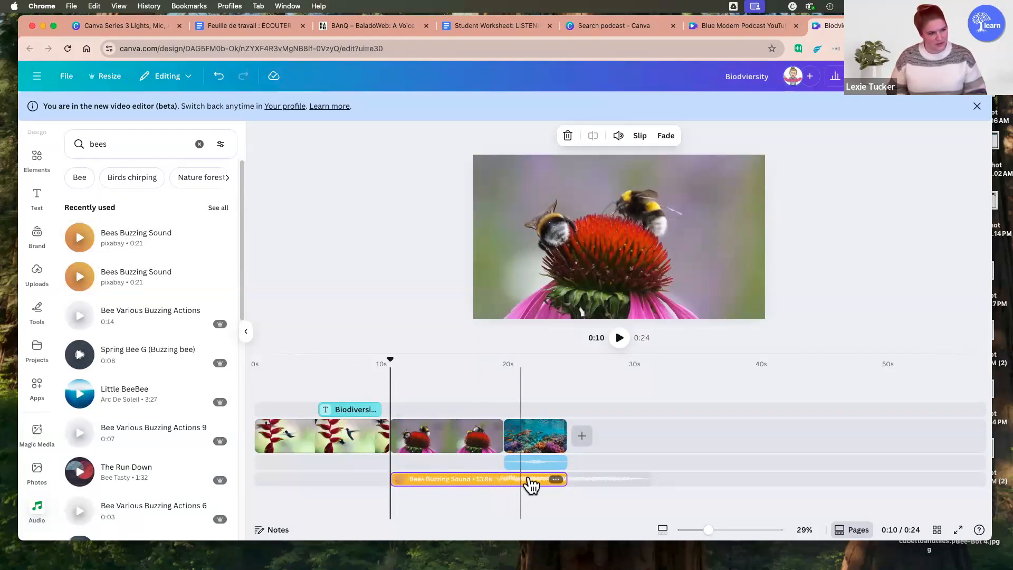
# Step: Trim the bees buzzing track so it ends where the bumblebee clip meets the coral reef photo
pyautogui.click(561, 486)
pyautogui.click(495, 480)
pyautogui.moveTo(564, 479); pyautogui.dragTo(506, 479)
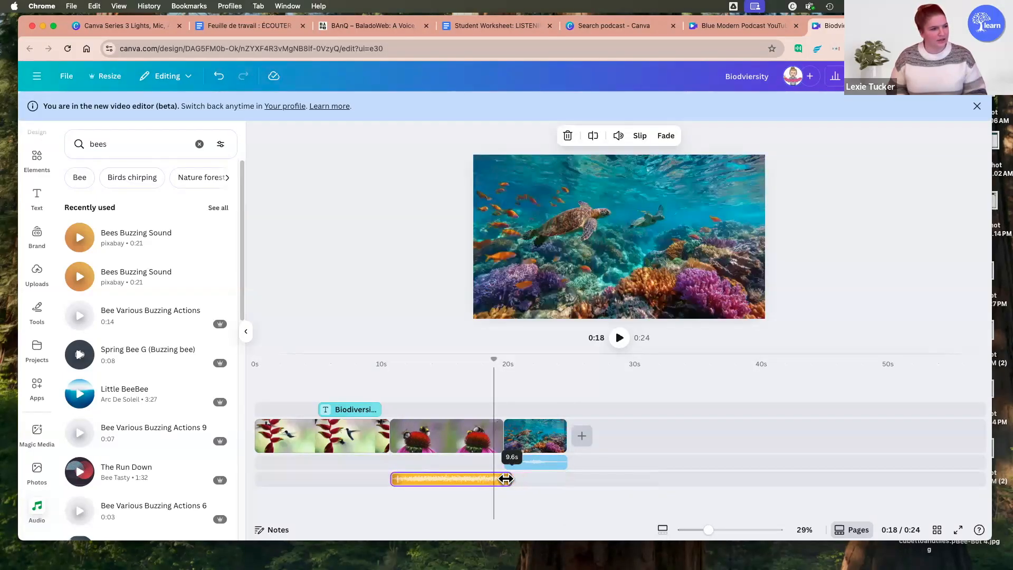
pyautogui.click(550, 522)
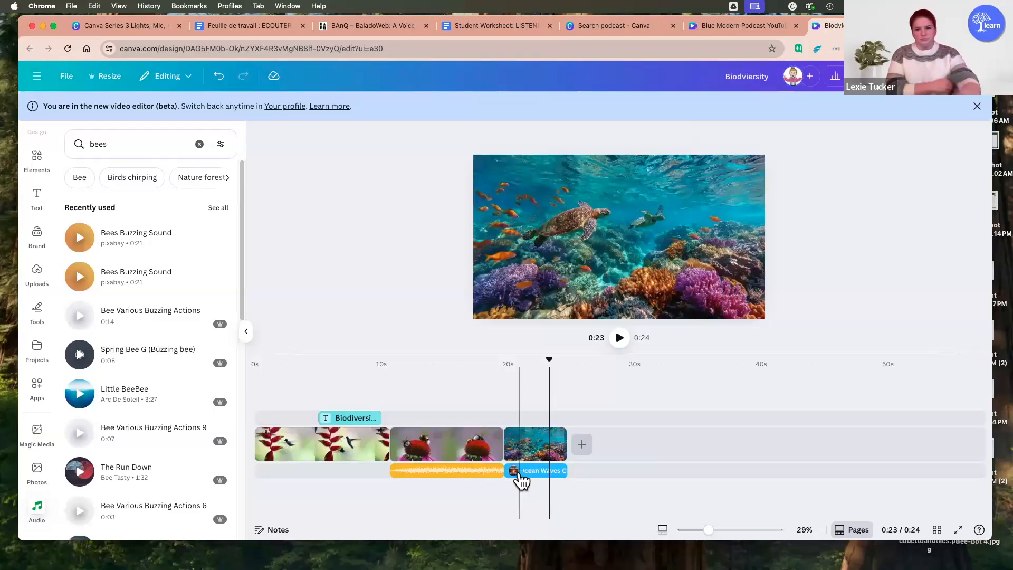
# Step: Set a 0.5 s fade in and a 0.5 s fade out on the bees buzzing track
pyautogui.click(490, 470)
pyautogui.rightClick(492, 470)
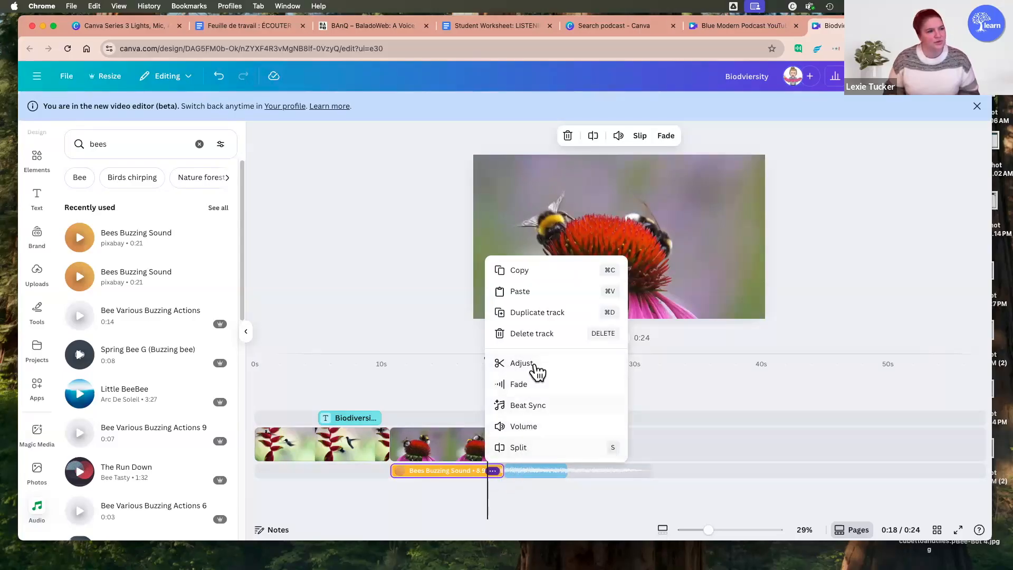
pyautogui.click(552, 391)
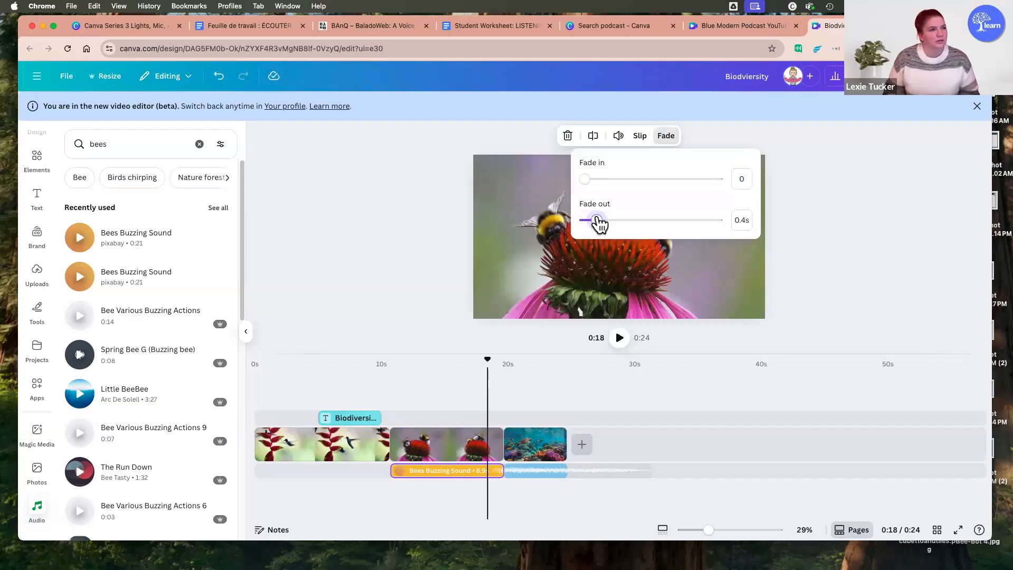
pyautogui.moveTo(586, 179); pyautogui.dragTo(591, 179)
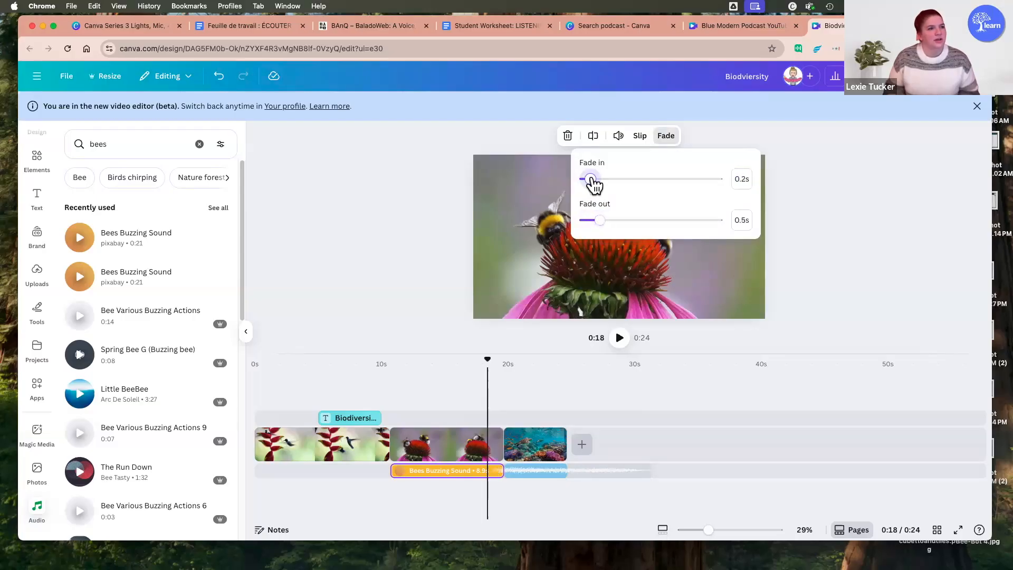
pyautogui.click(411, 266)
pyautogui.moveTo(559, 567)
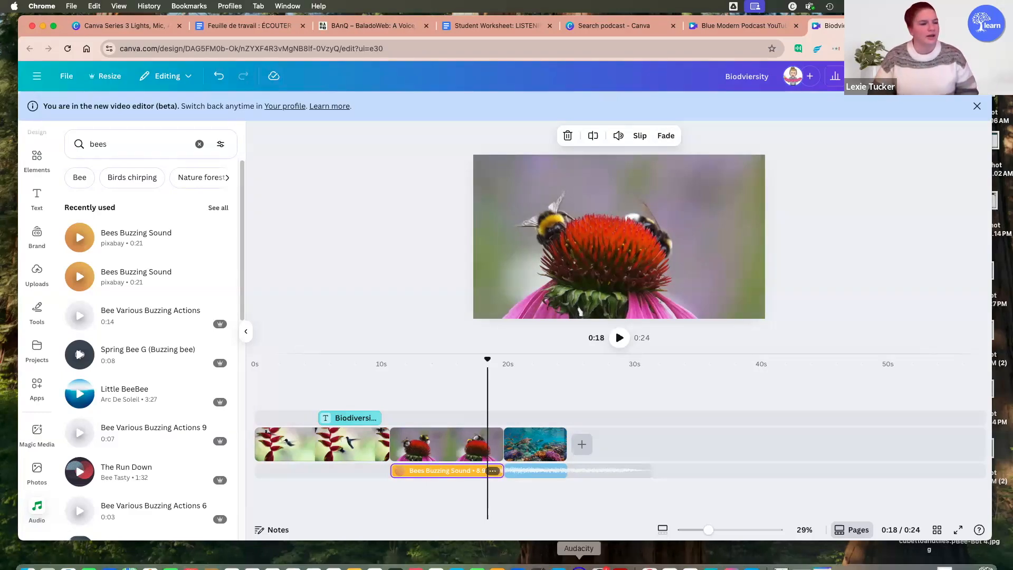
pyautogui.click(536, 502)
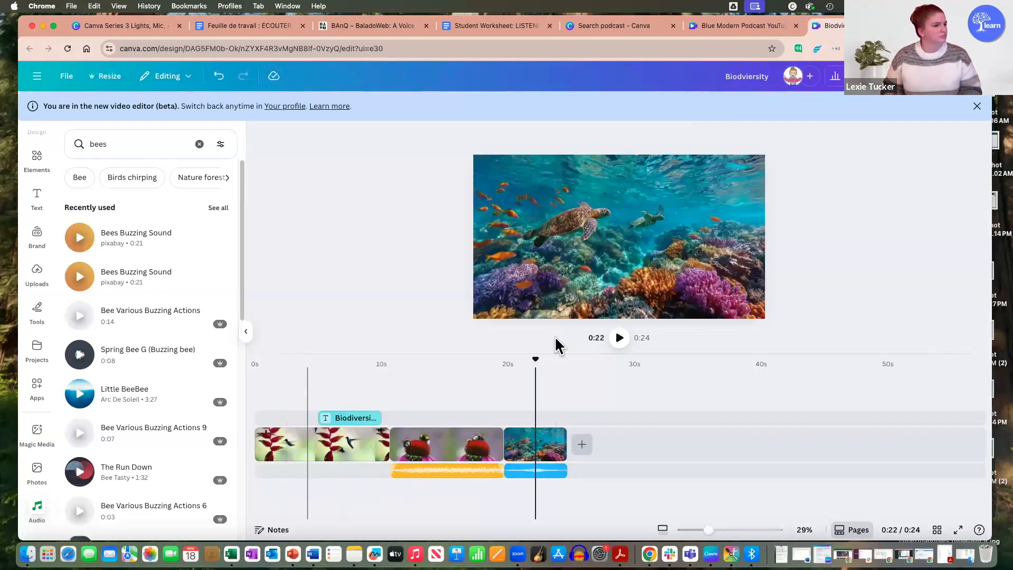
# Step: Add a heading reading "Buzzzzz" over the bumblebee clip, starting at about 0:14
pyautogui.click(271, 393)
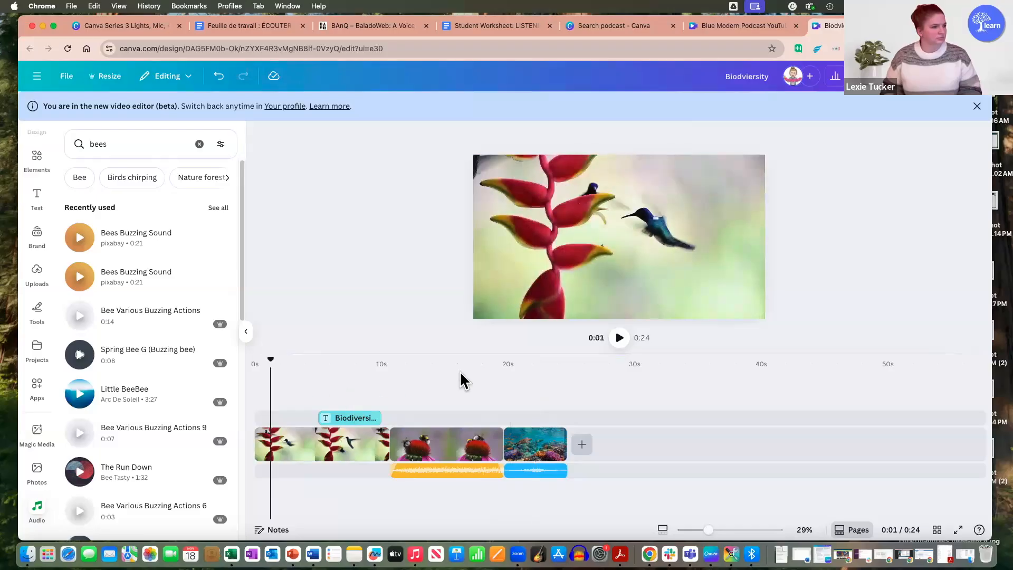
pyautogui.click(437, 448)
pyautogui.click(132, 144)
pyautogui.click(37, 197)
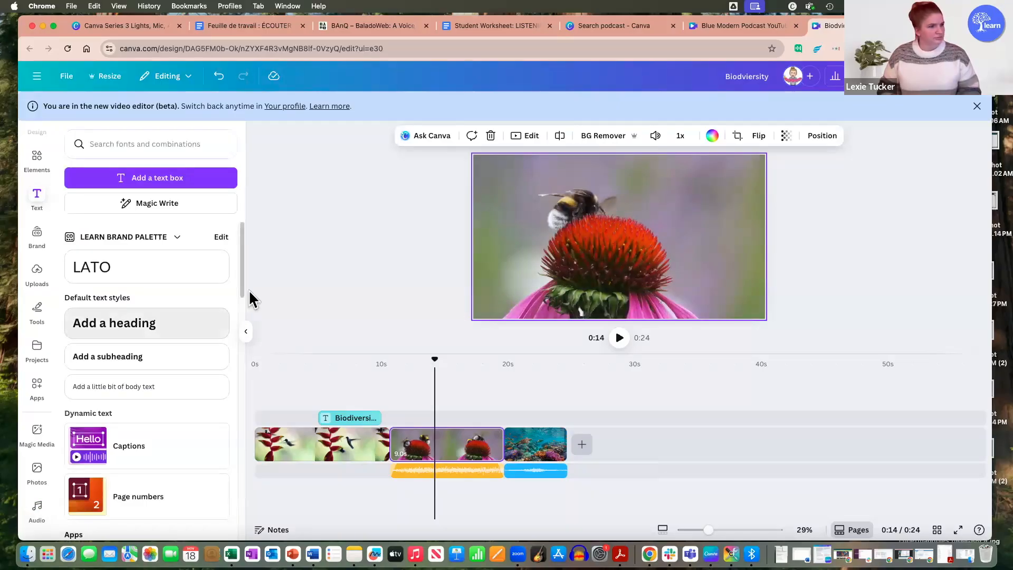
pyautogui.moveTo(252, 299); pyautogui.dragTo(581, 246)
pyautogui.write('B')
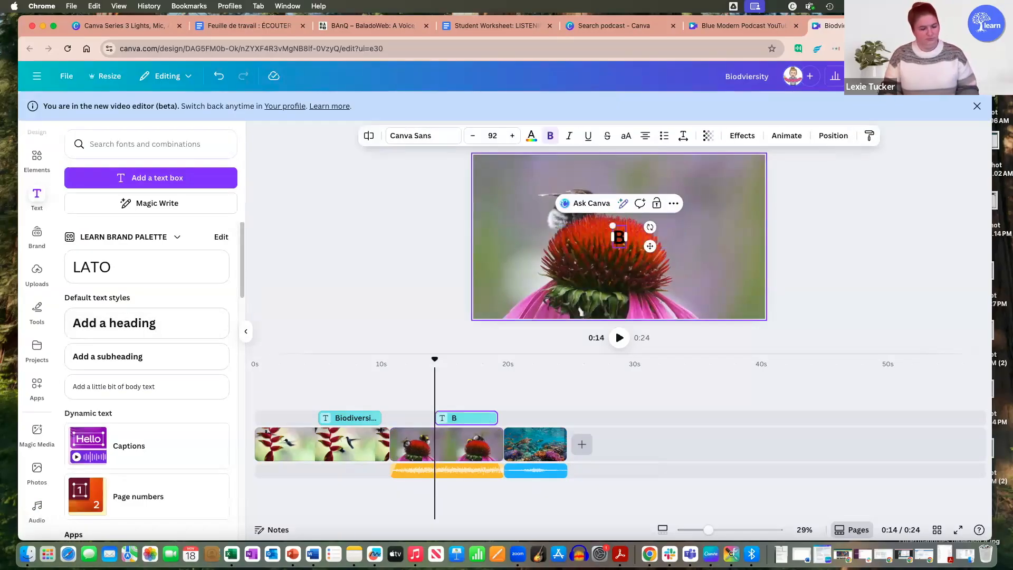
pyautogui.write('uzzzzz')
# Step: Change the "Buzzzzz" heading's font to Bricolage Grotesque, enlarge it to size 197 and place it in the lower-left part of the frame
pyautogui.press('super+a')
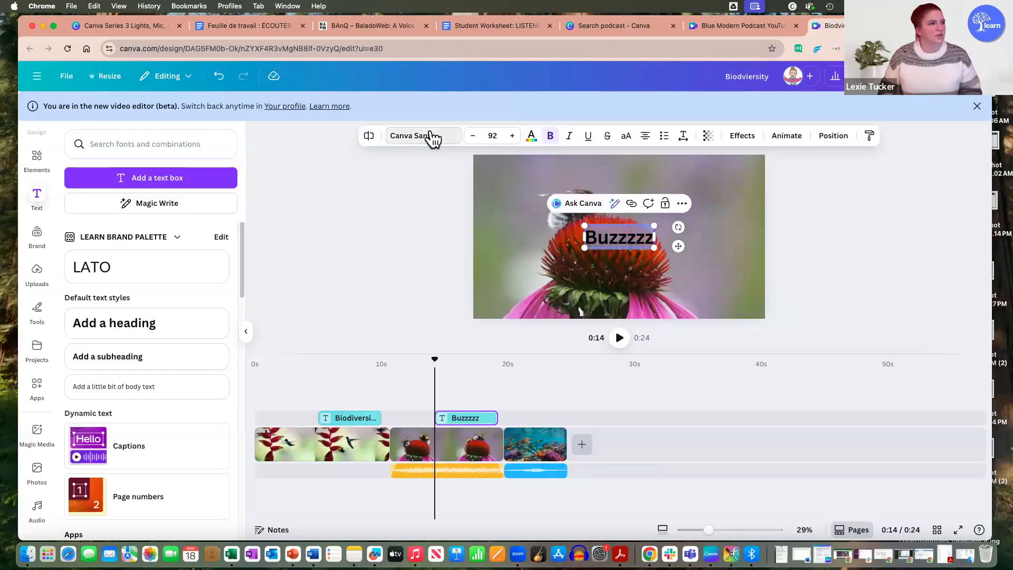
pyautogui.click(431, 137)
pyautogui.click(141, 318)
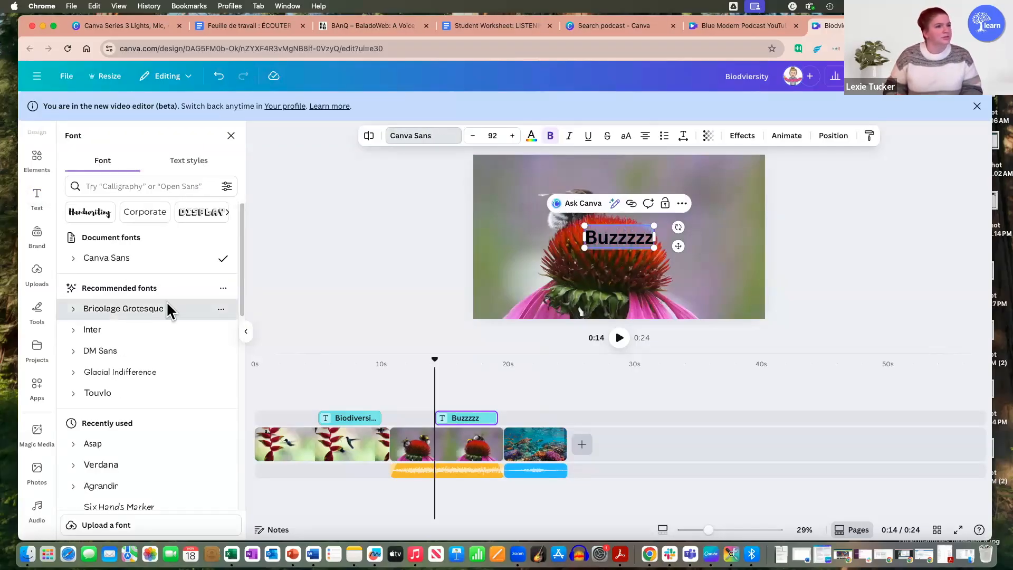
pyautogui.moveTo(658, 226); pyautogui.dragTo(744, 169)
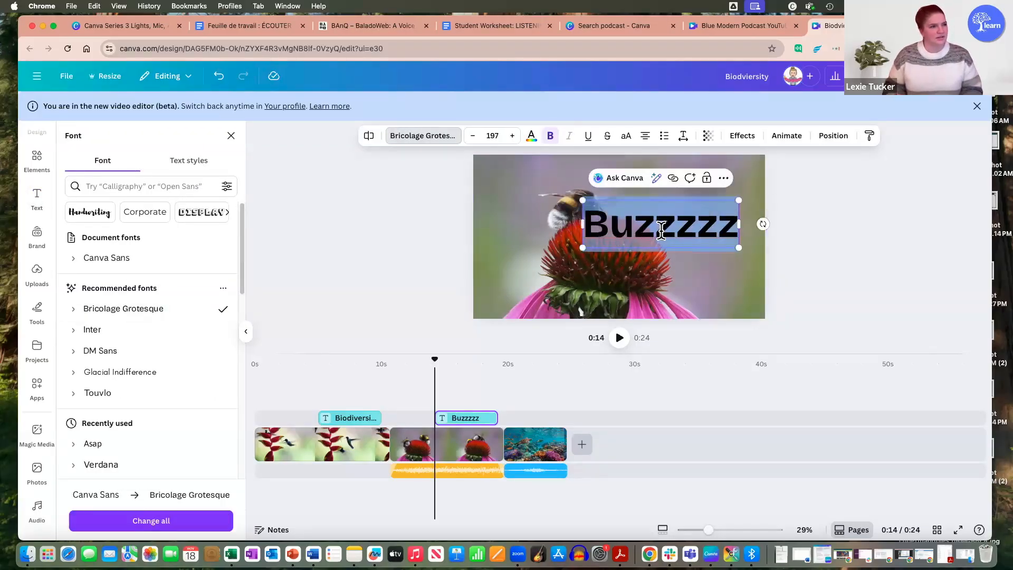
pyautogui.click(860, 278)
pyautogui.moveTo(704, 213); pyautogui.dragTo(615, 263)
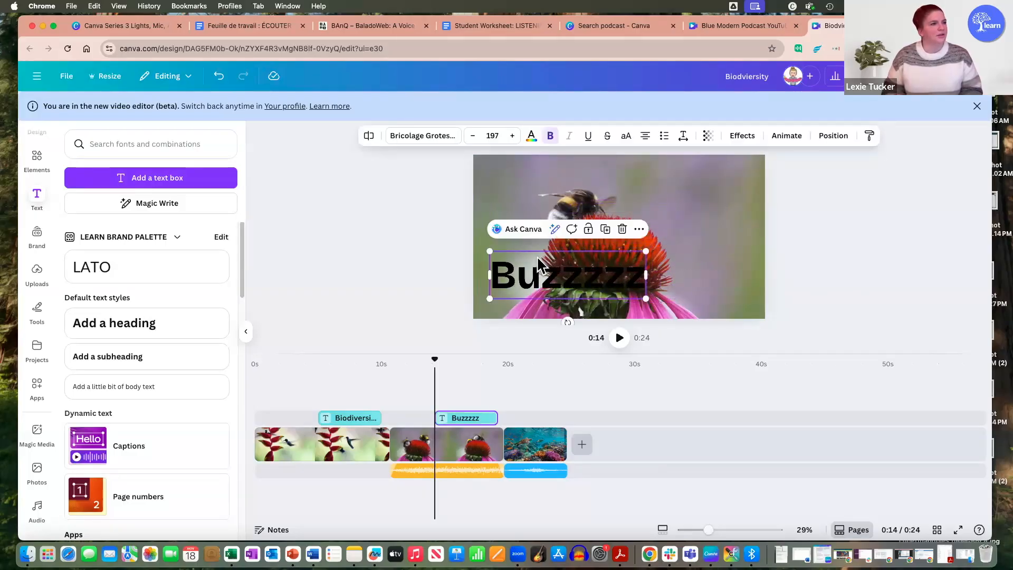
# Step: Recolor the "Buzzzzz" heading white
pyautogui.click(531, 137)
pyautogui.click(220, 390)
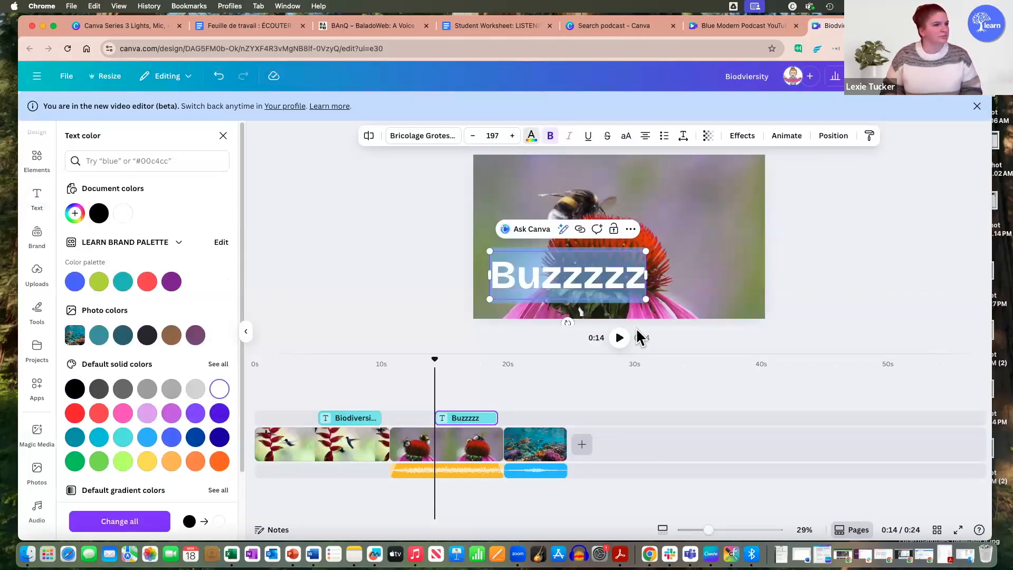
pyautogui.click(787, 271)
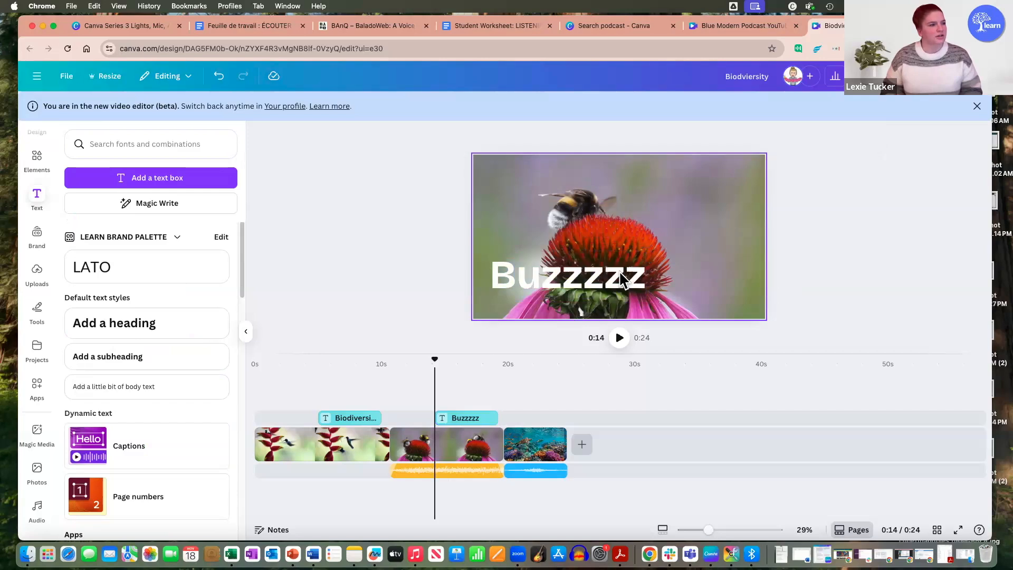
# Step: Apply the Pan animation to the "Buzzzzz" heading on both enter and exit, with the speed reduced to nearly the minimum
pyautogui.click(585, 282)
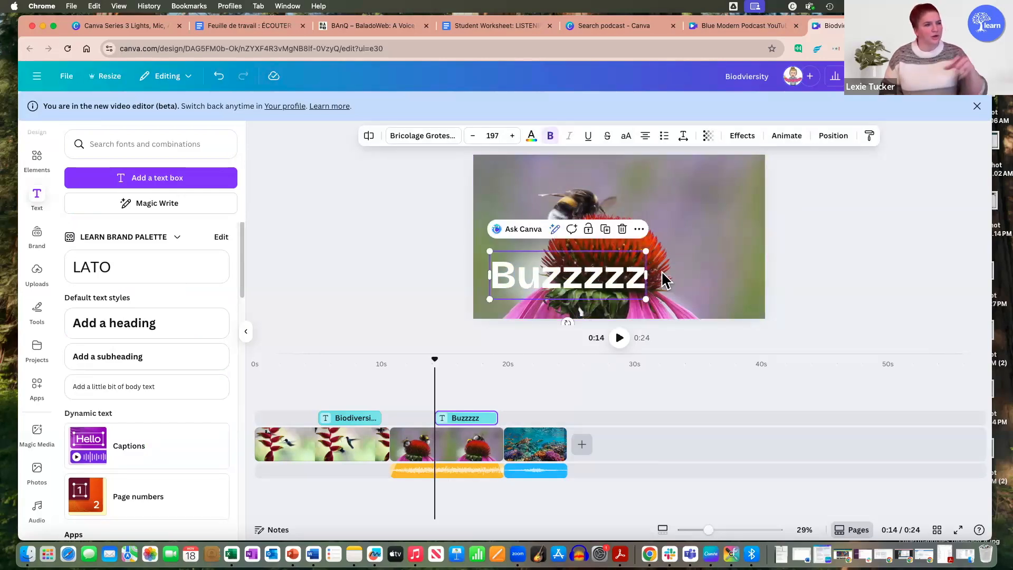
pyautogui.click(787, 137)
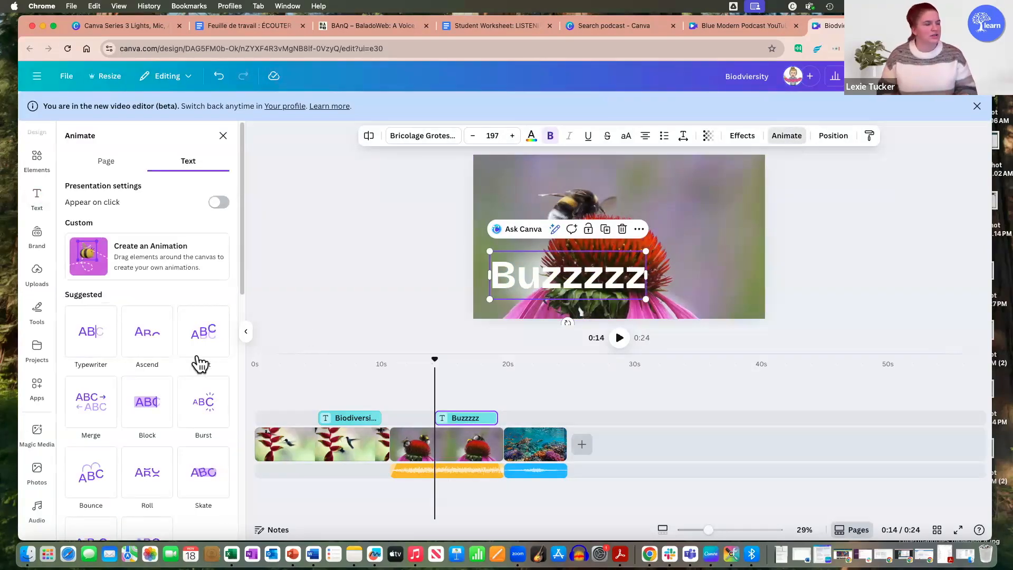
pyautogui.scroll(-5, 109, 363)
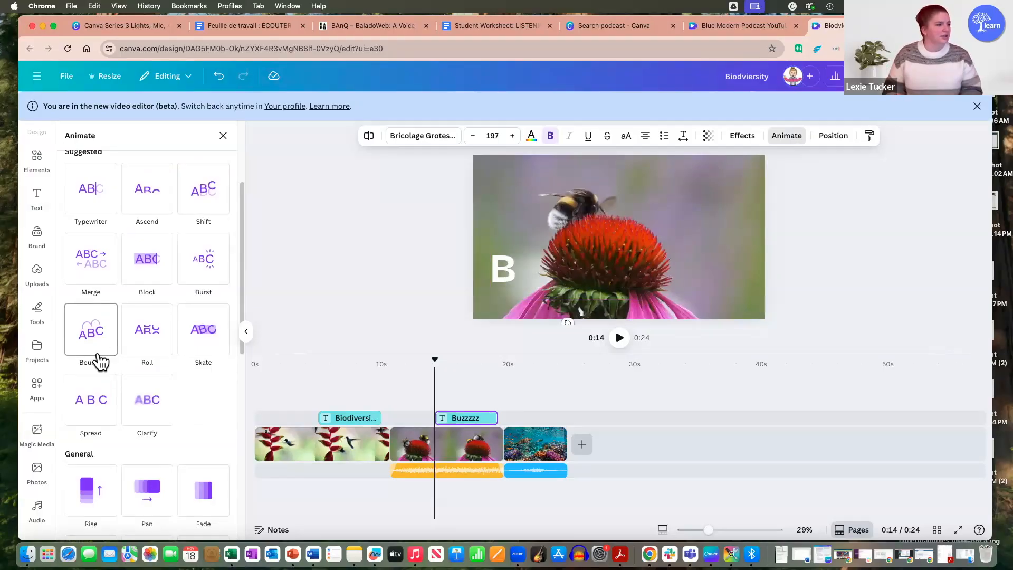
pyautogui.click(149, 489)
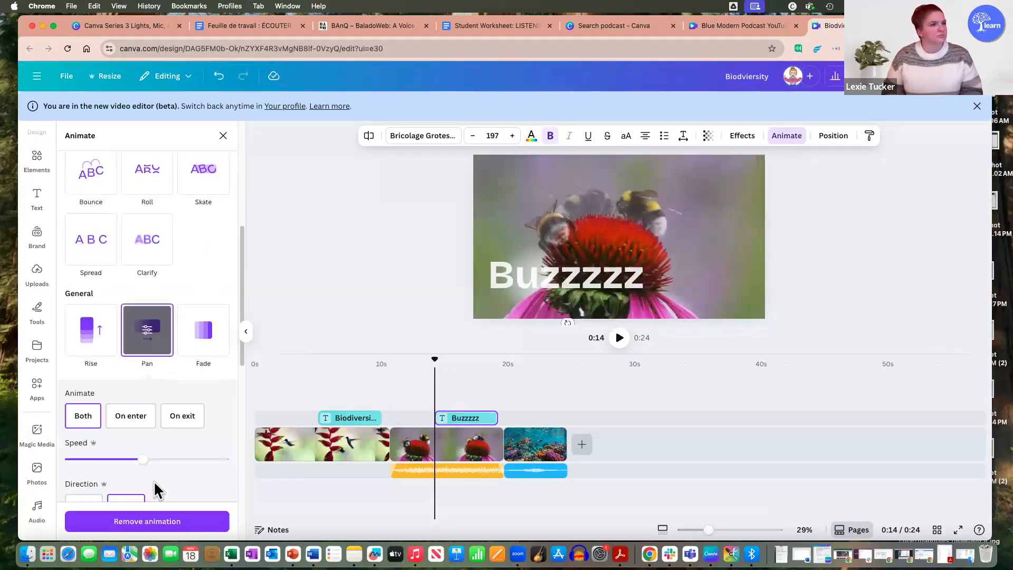
pyautogui.scroll(-1, 142, 390)
pyautogui.moveTo(139, 388); pyautogui.dragTo(75, 393)
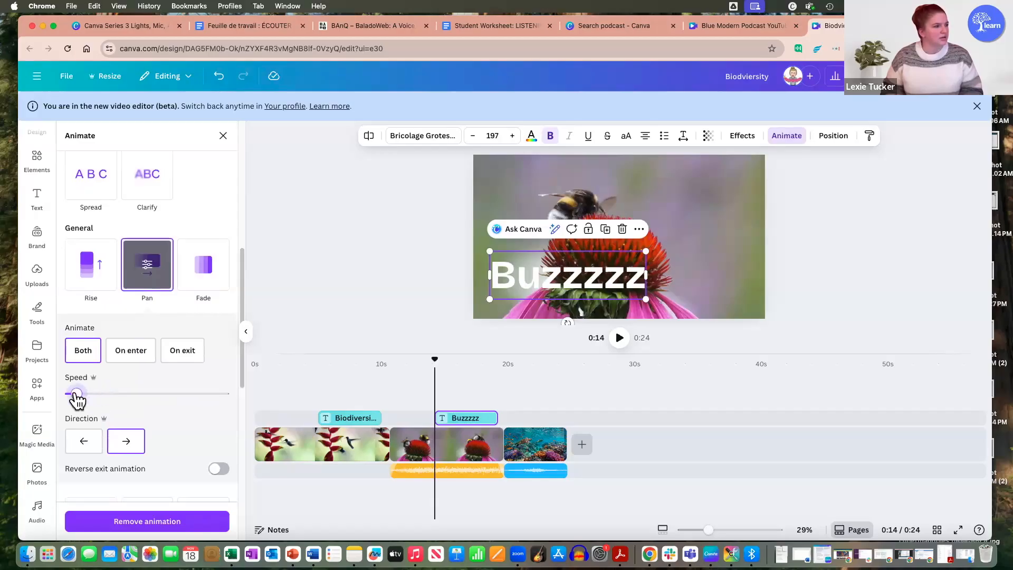
pyautogui.scroll(-2, 211, 438)
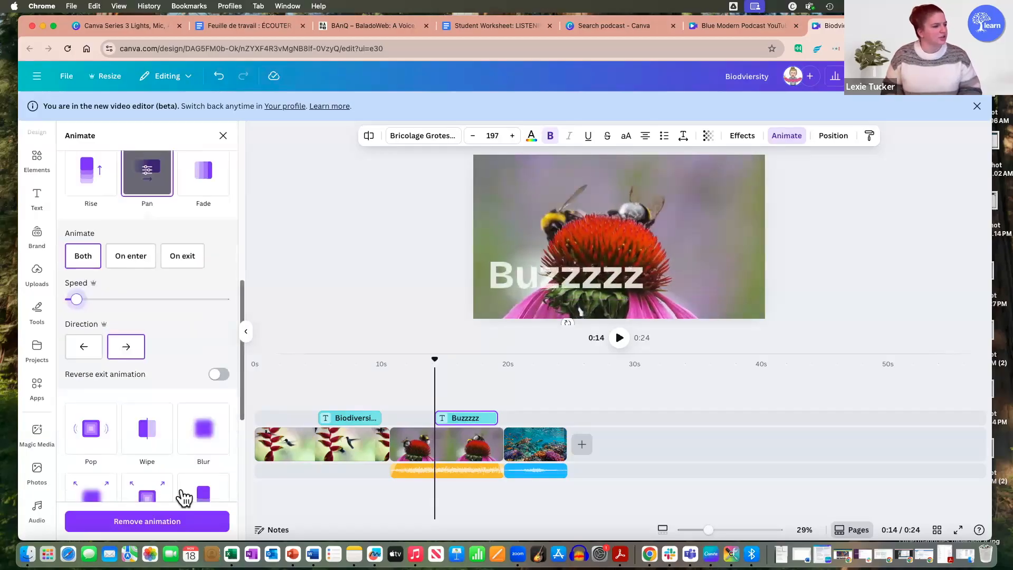
pyautogui.click(325, 263)
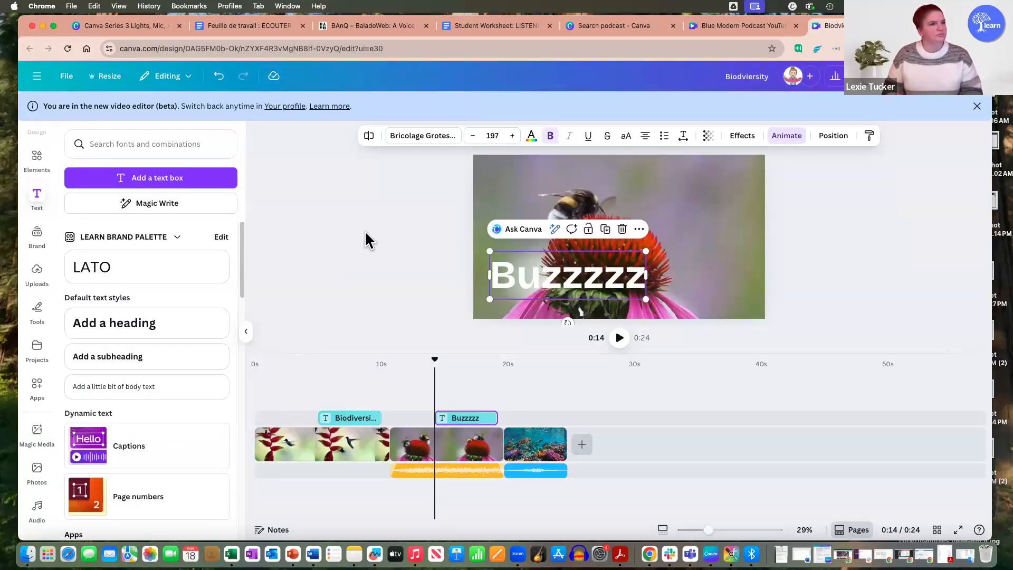
# Step: Preview the video from the start through the "Buzzzzz" heading, and move the playhead to the coral reef clip at about 0:20
pyautogui.click(424, 348)
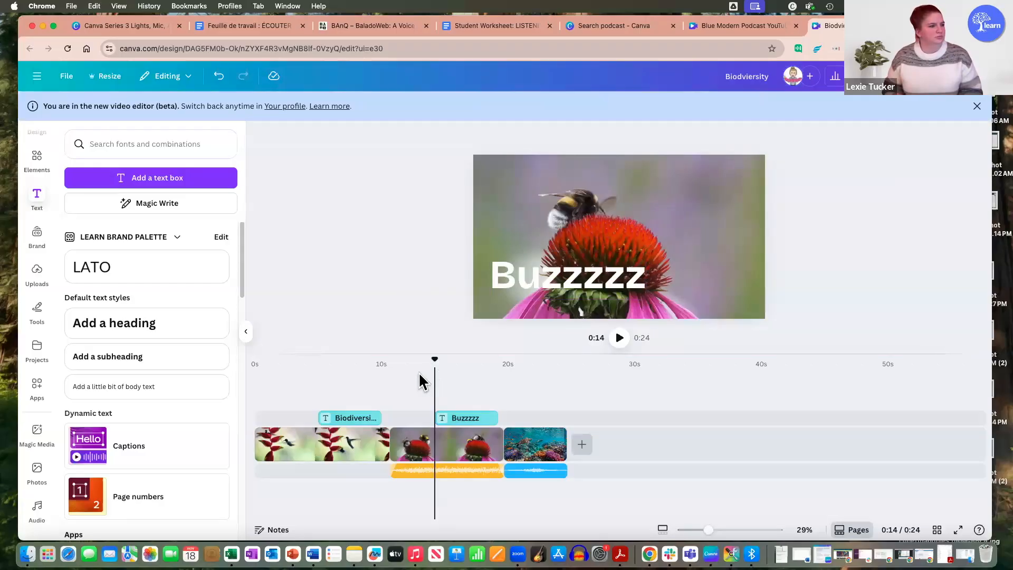
pyautogui.click(321, 364)
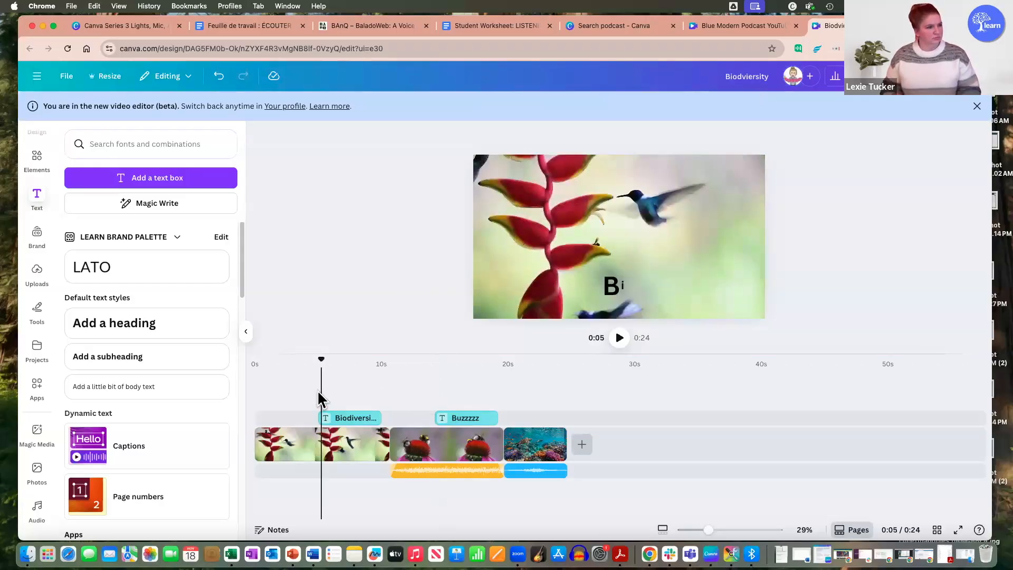
pyautogui.click(267, 391)
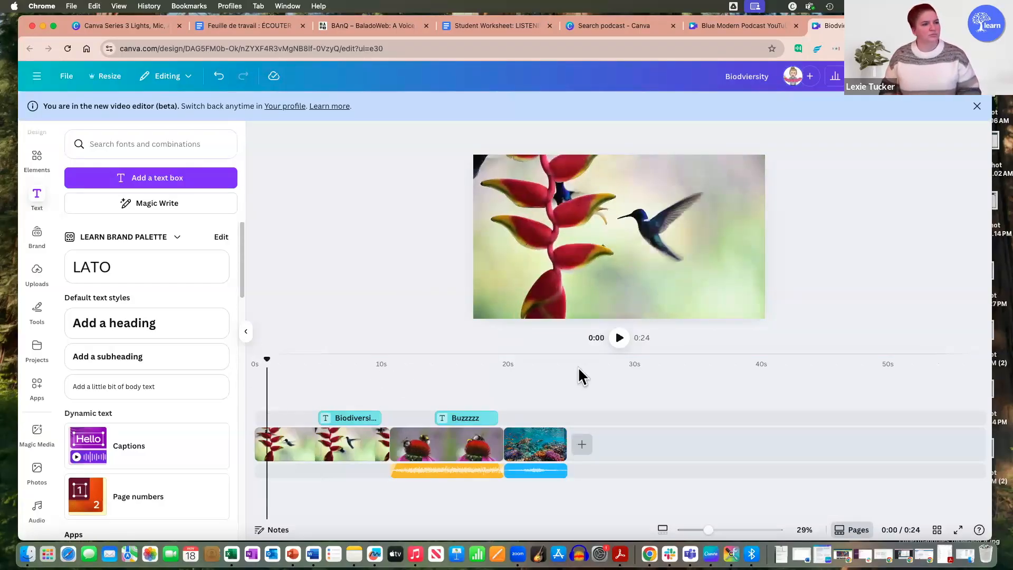
pyautogui.click(620, 337)
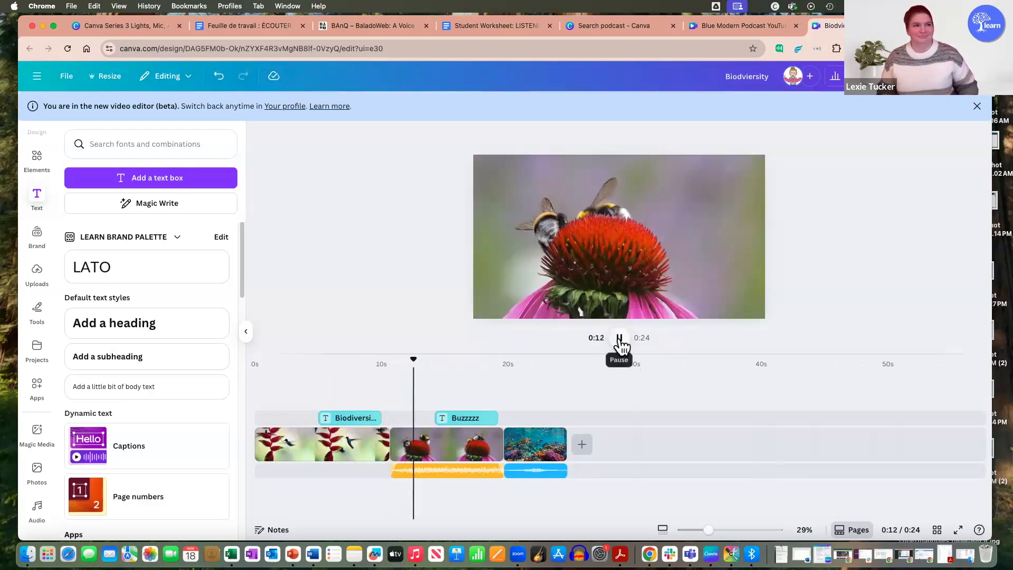
pyautogui.click(620, 339)
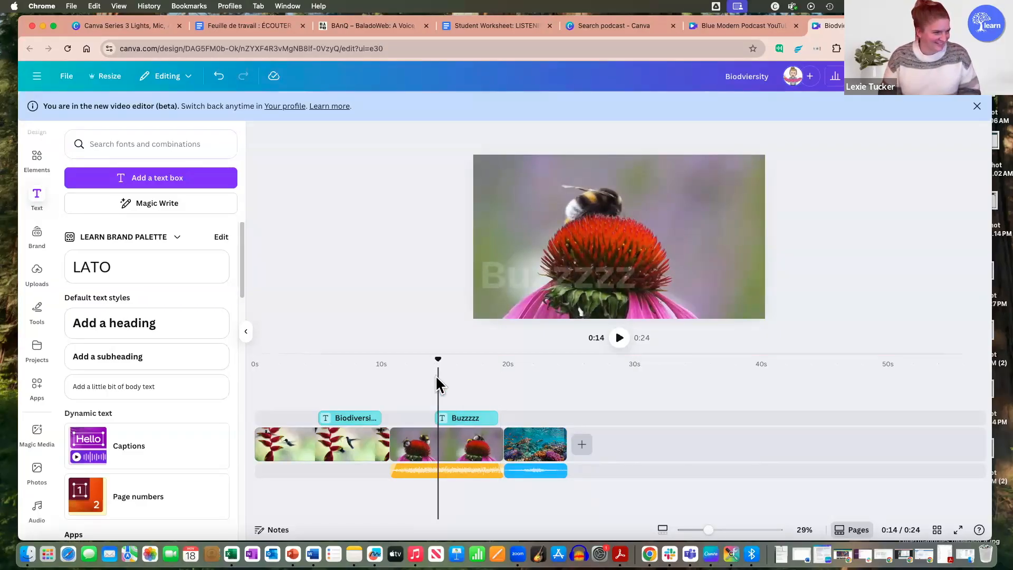
pyautogui.click(518, 397)
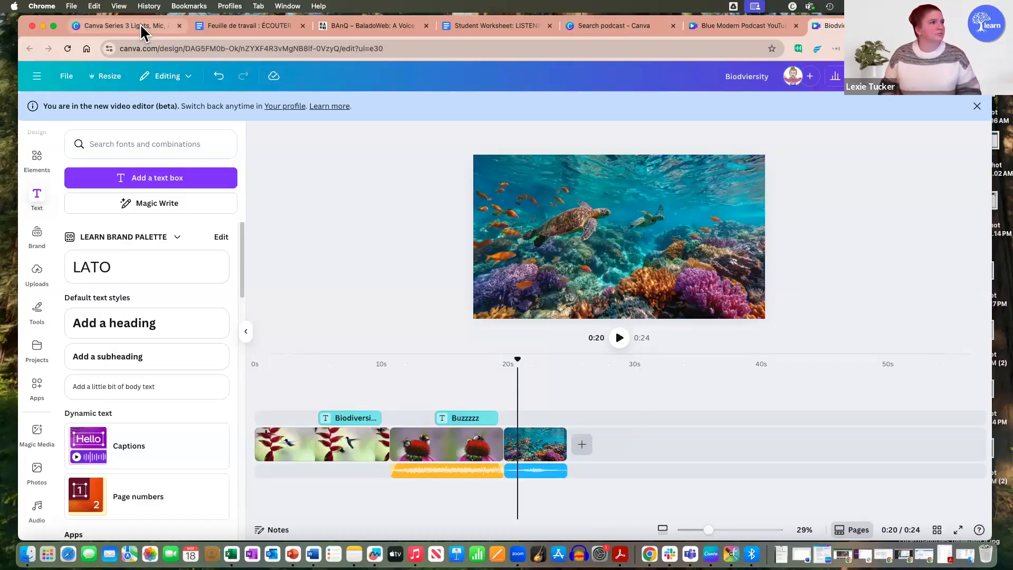
# Step: Switch to the workshop presentation and review the participants' question sticky notes on whiteboard page 3
pyautogui.click(106, 27)
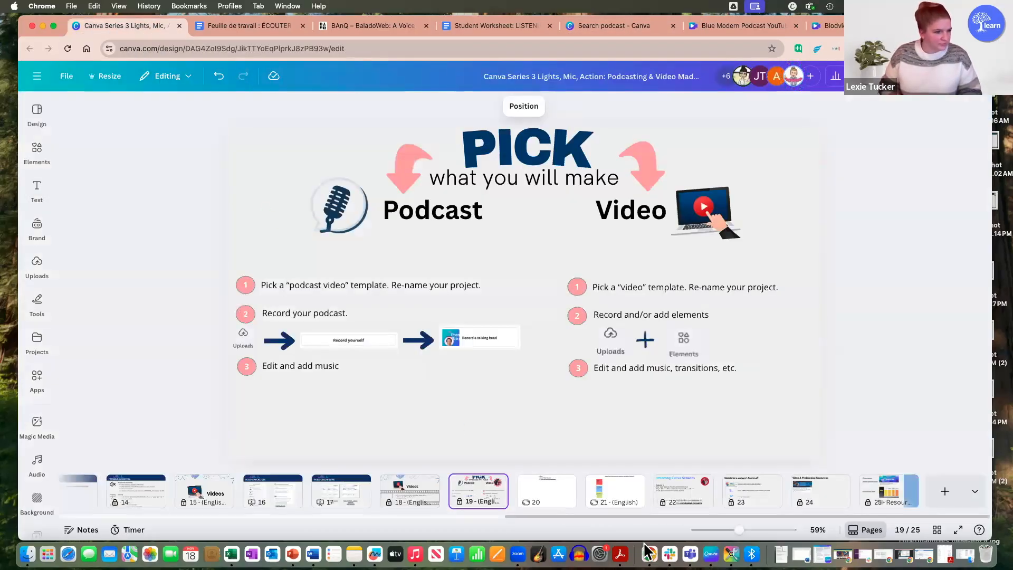
pyautogui.moveTo(651, 517); pyautogui.dragTo(191, 517)
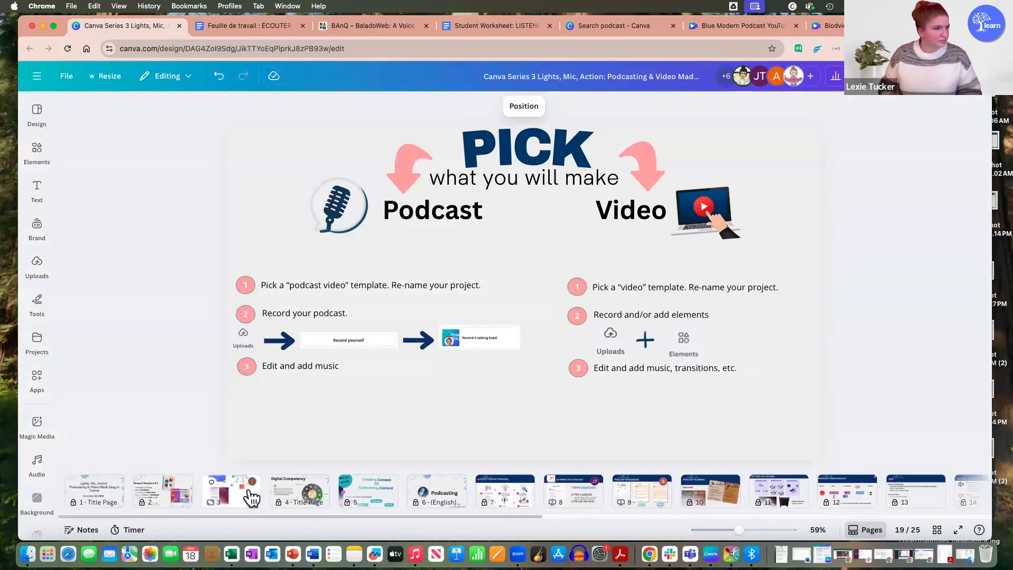
pyautogui.click(233, 491)
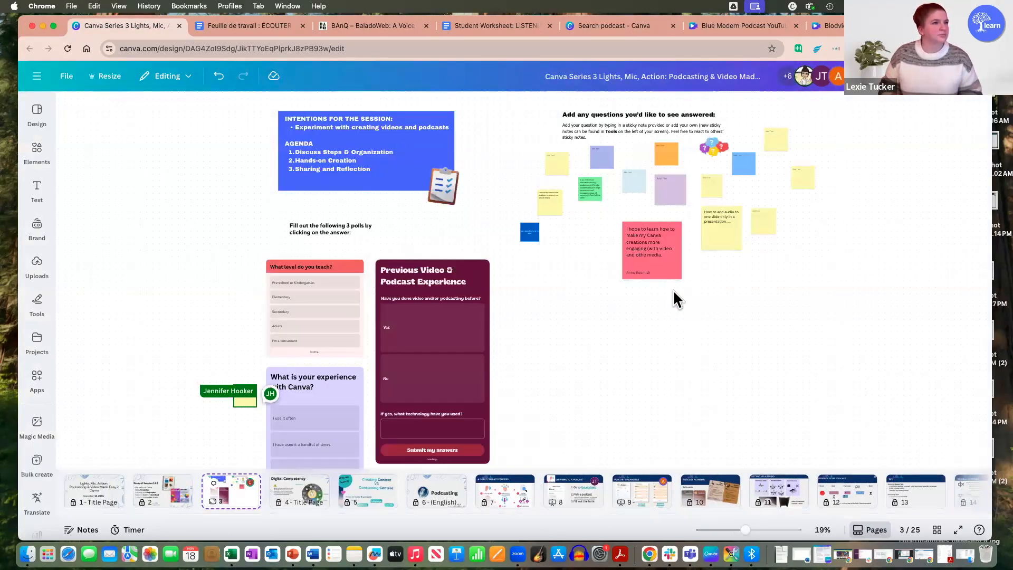
pyautogui.scroll(5, 674, 292)
pyautogui.scroll(1, 731, 312)
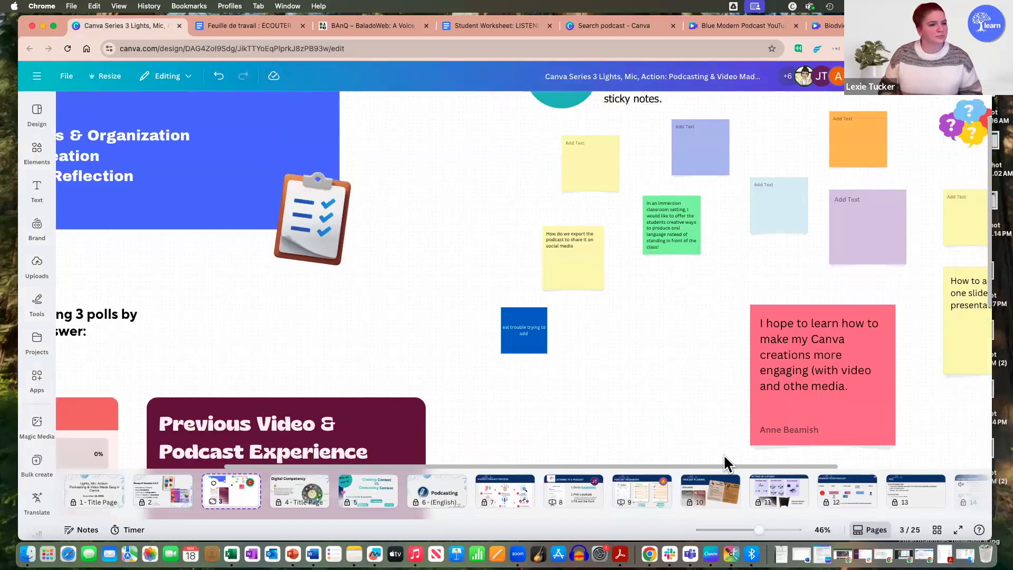
pyautogui.moveTo(749, 467); pyautogui.dragTo(906, 456)
pyautogui.scroll(-5, 727, 388)
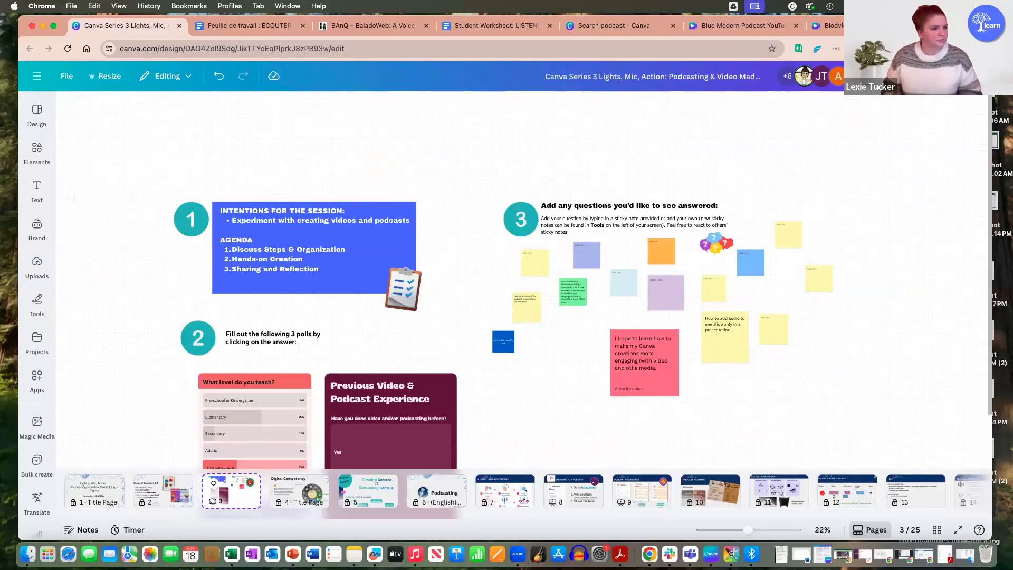
# Step: Look through the presentation's closing pages, including the sticky-note whiteboard on page 21 and the Upcoming Canva Sessions page
pyautogui.hscroll(15, 714, 522)
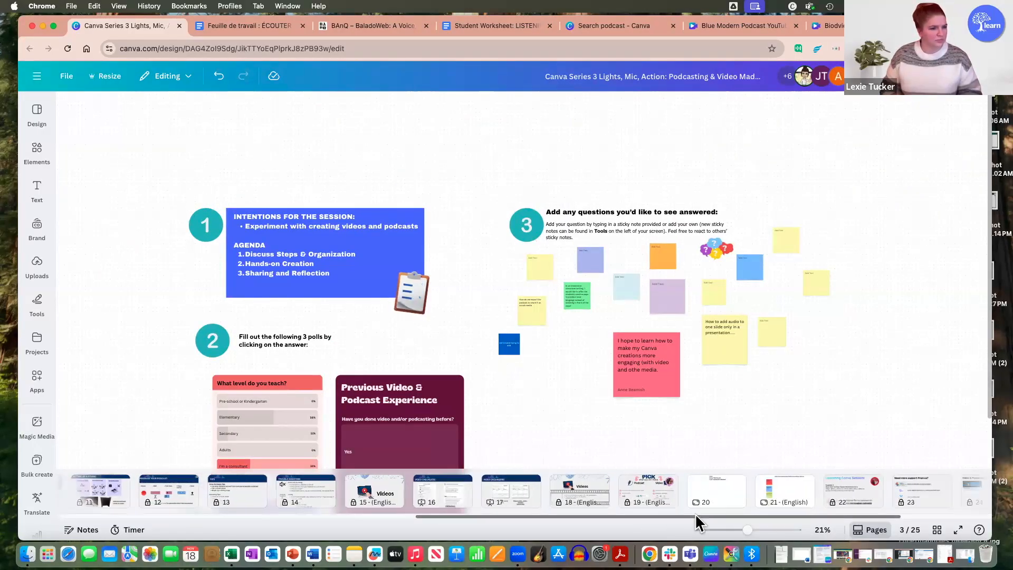
pyautogui.hscroll(5, 718, 517)
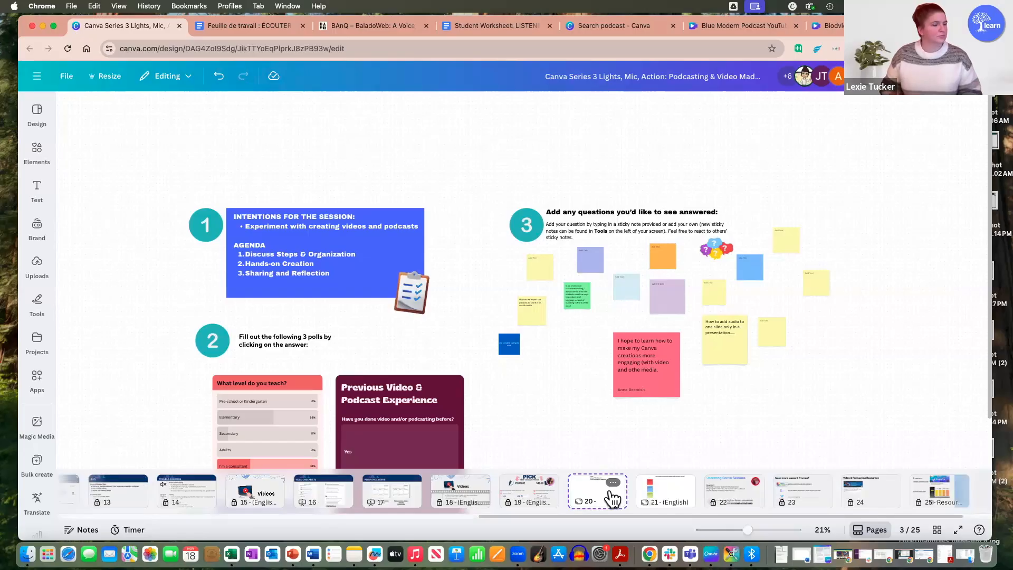
pyautogui.click(612, 499)
pyautogui.click(682, 482)
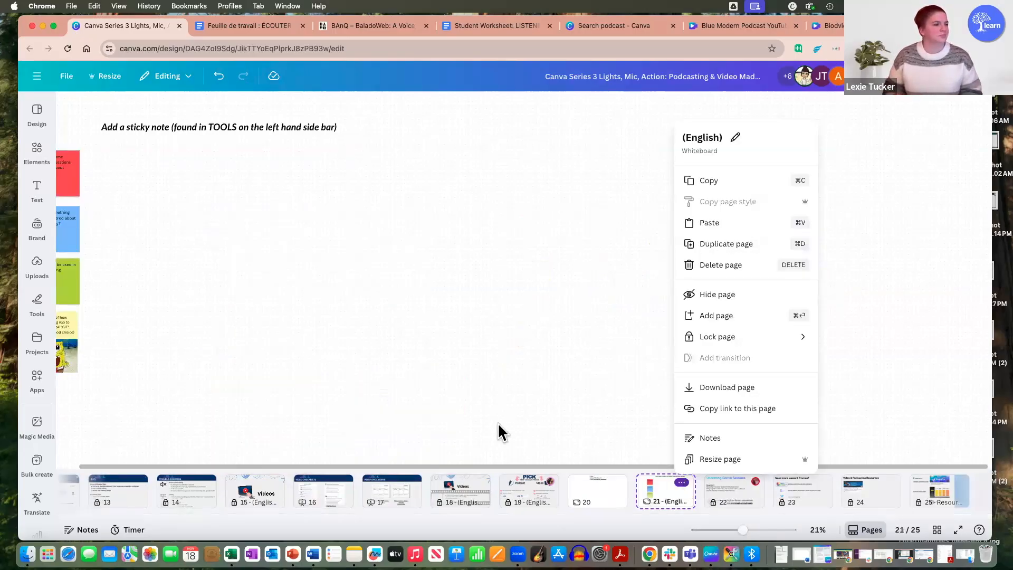
pyautogui.click(537, 391)
pyautogui.moveTo(529, 461); pyautogui.dragTo(414, 460)
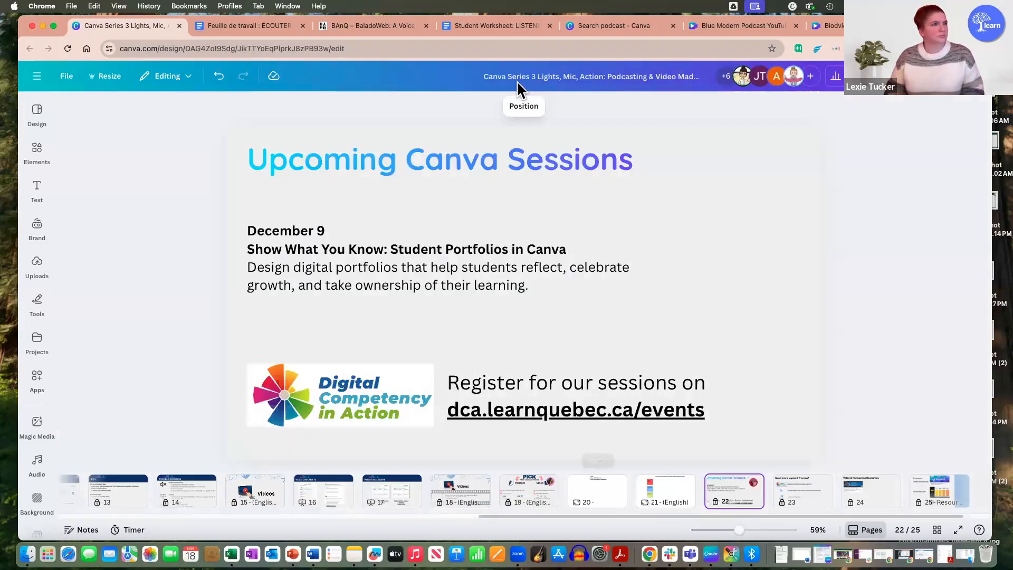
pyautogui.click(589, 495)
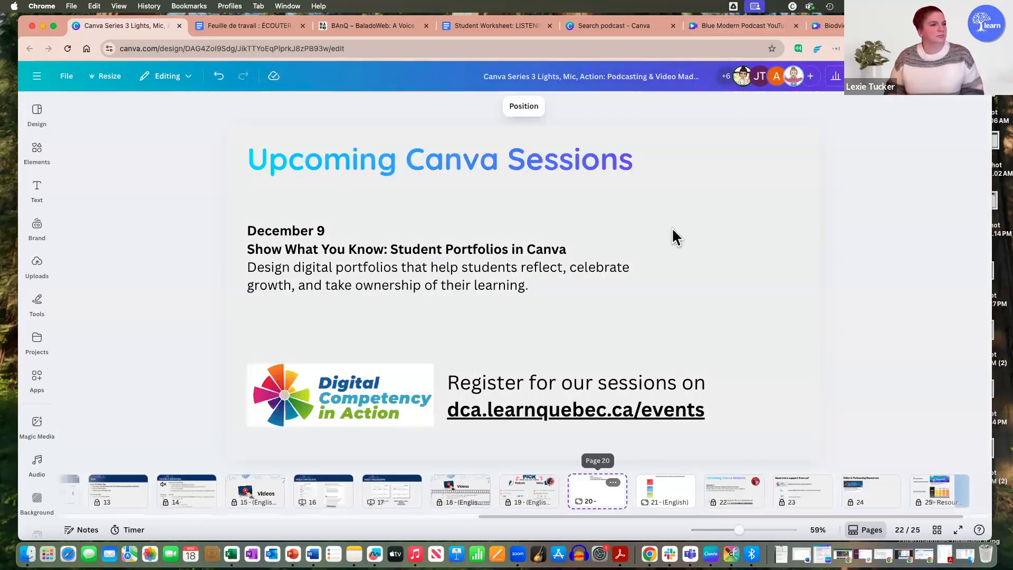
# Step: Return to the Biodviersity video design and add a blank clip after the coral reef clip at the end of the timeline
pyautogui.click(839, 26)
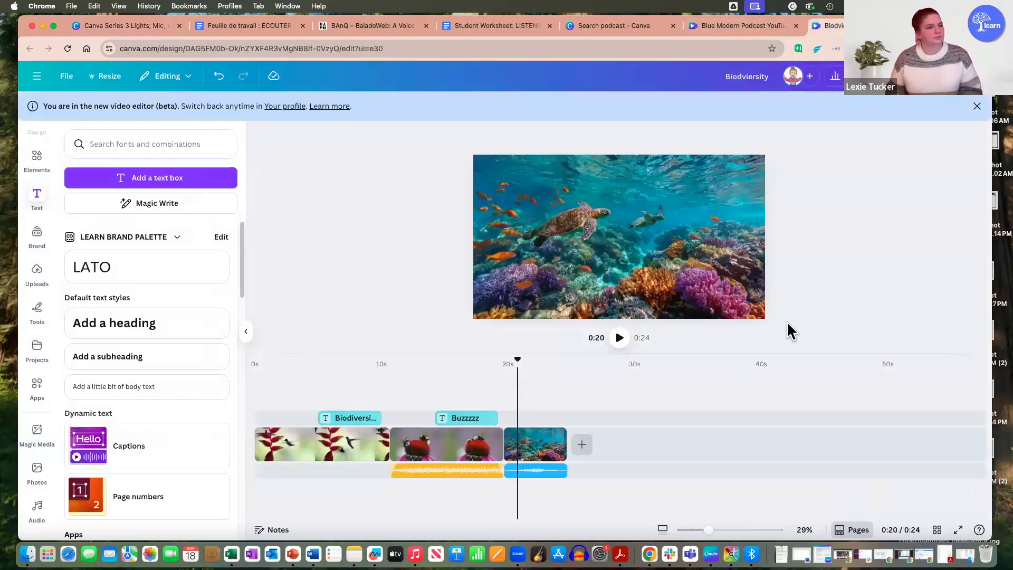
pyautogui.scroll(-1, 79, 343)
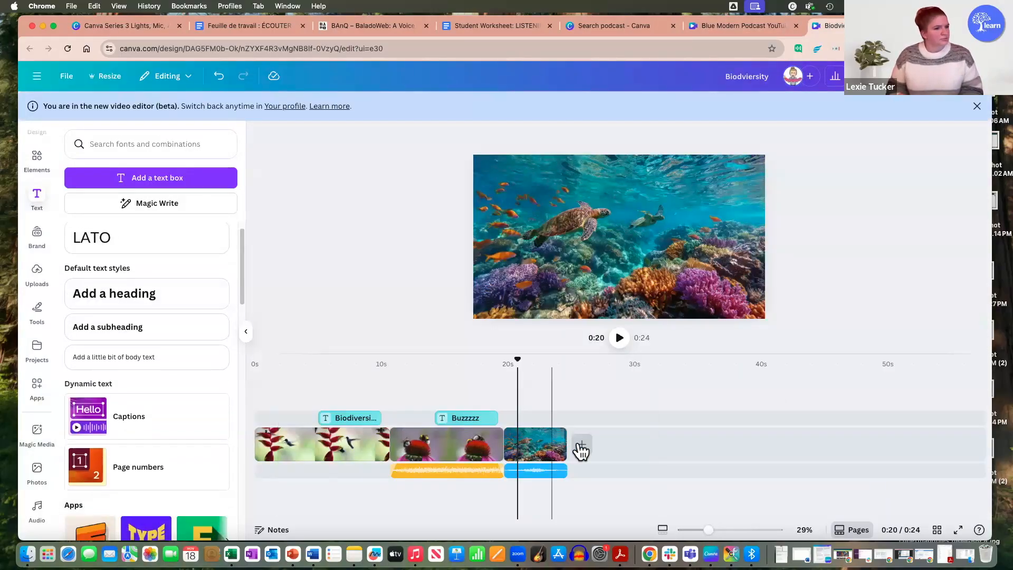
pyautogui.click(695, 464)
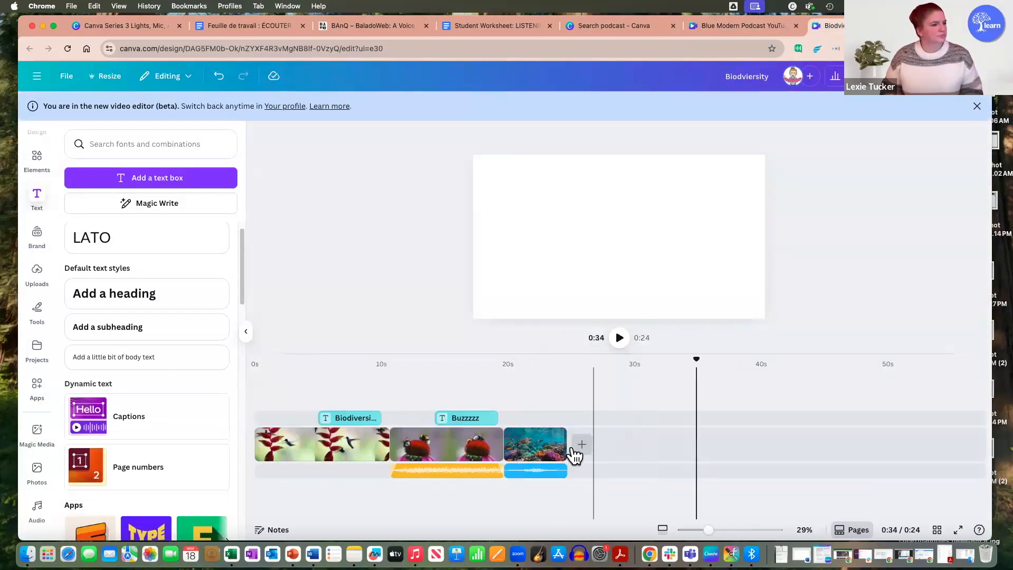
pyautogui.click(581, 454)
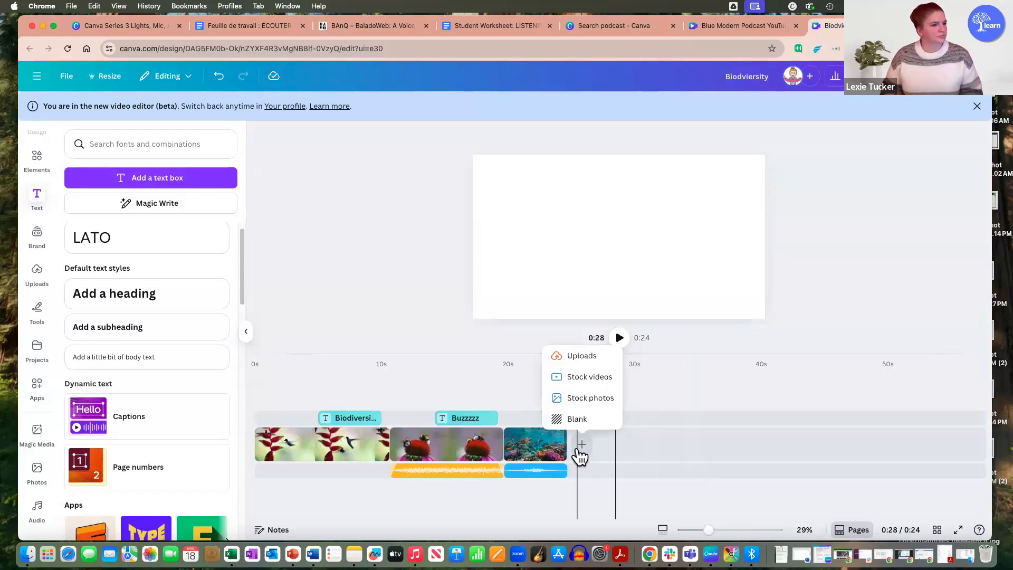
pyautogui.click(585, 422)
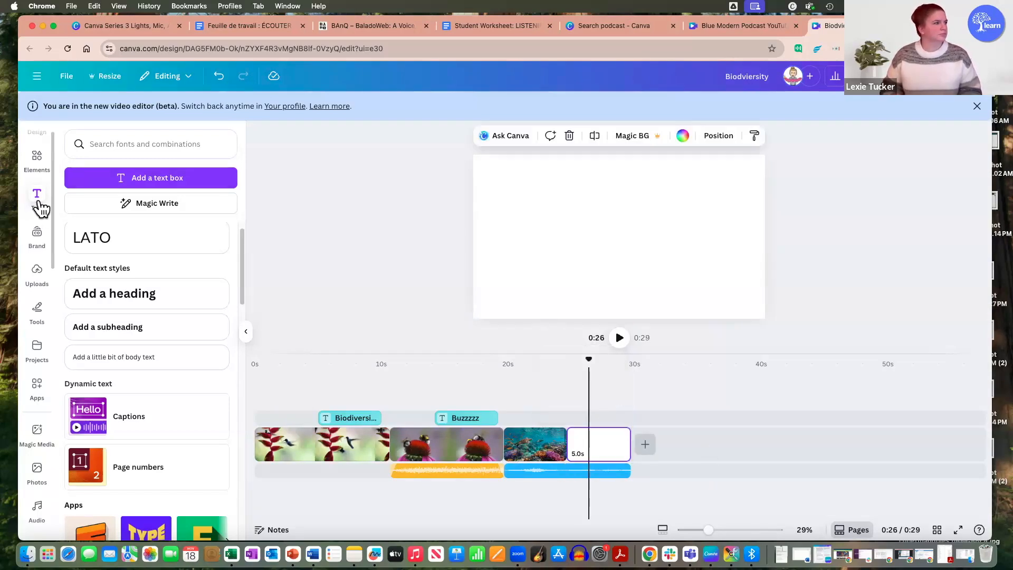
# Step: Add the three-panel frame from the Film and photo frames to the blank clip and enlarge it to fill the canvas
pyautogui.click(37, 158)
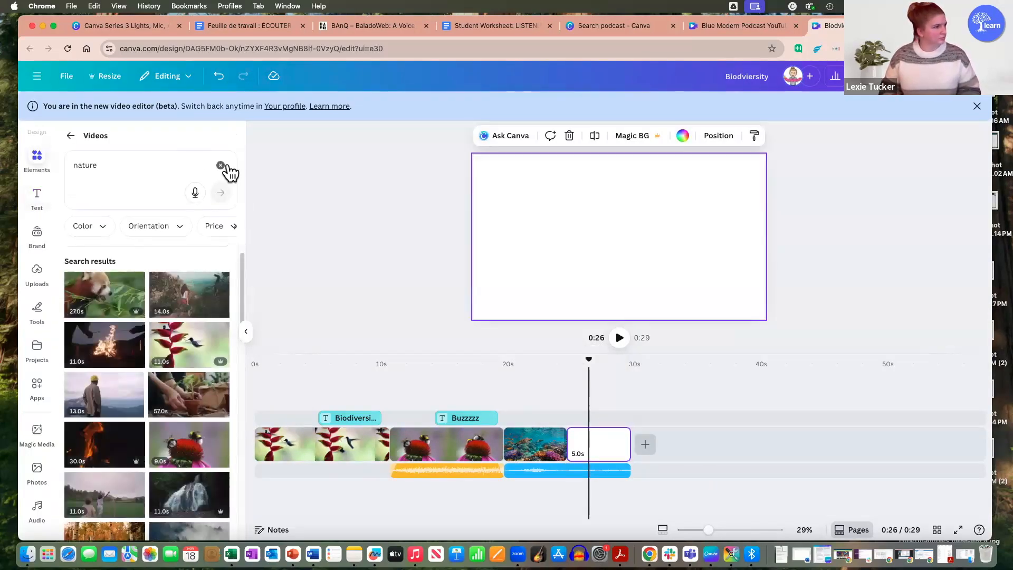
pyautogui.click(221, 165)
pyautogui.click(72, 136)
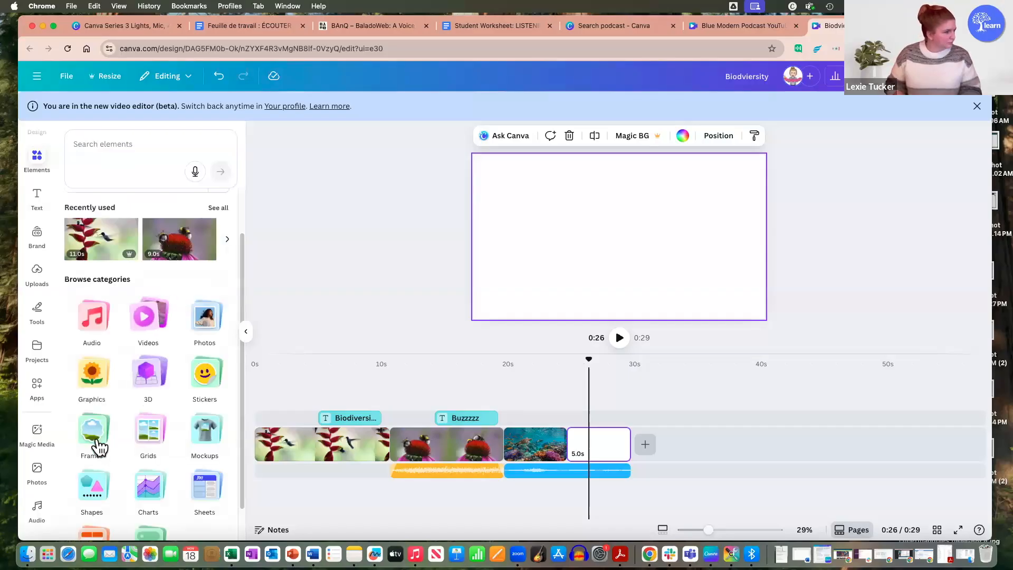
pyautogui.click(96, 428)
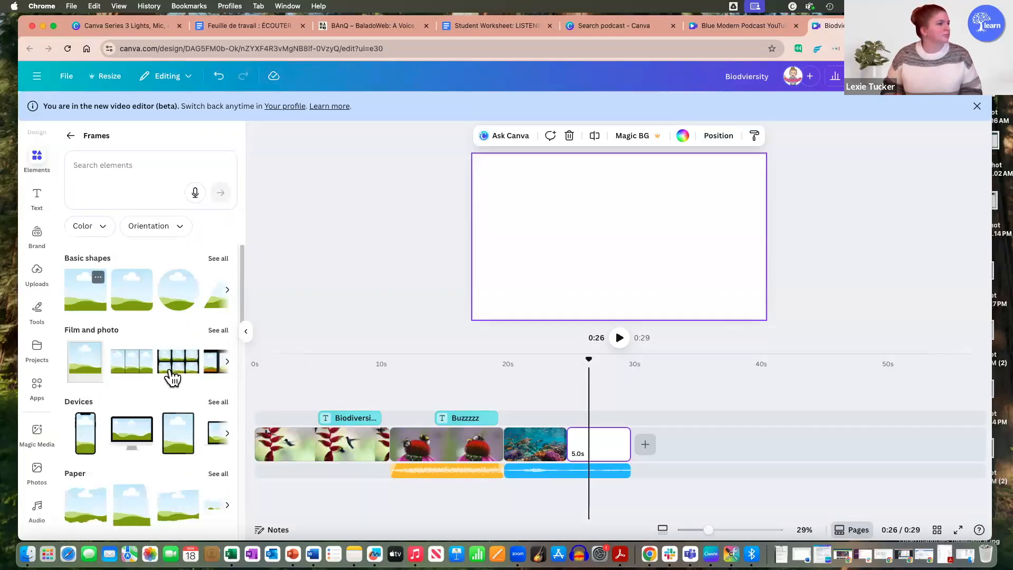
pyautogui.click(218, 333)
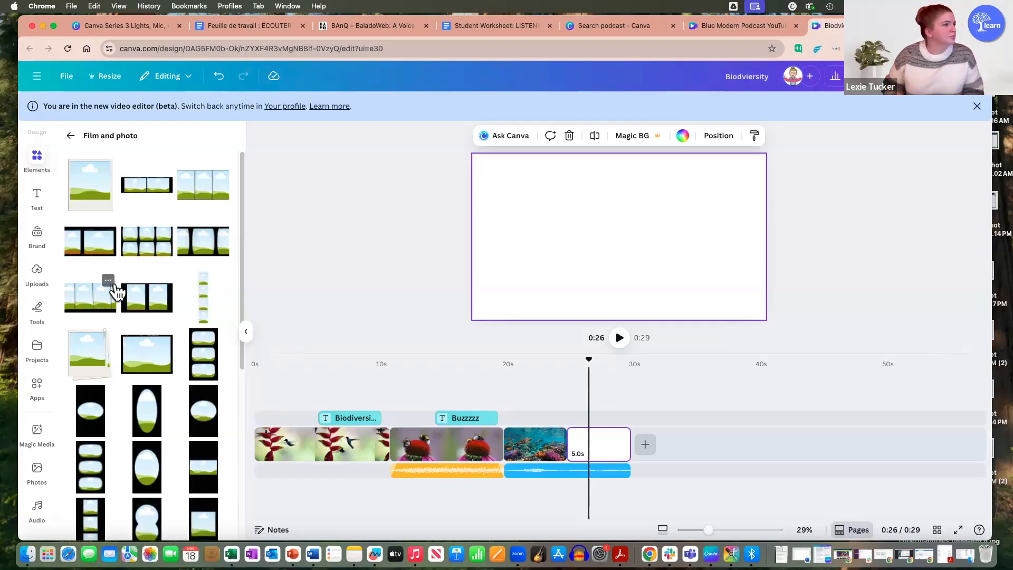
pyautogui.moveTo(203, 188); pyautogui.dragTo(548, 223)
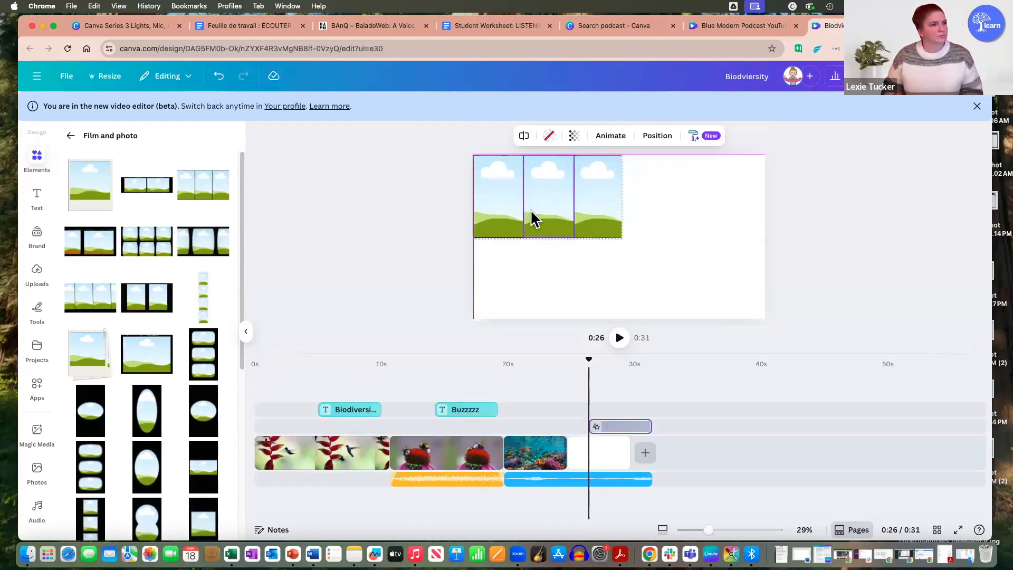
pyautogui.moveTo(625, 237); pyautogui.dragTo(771, 319)
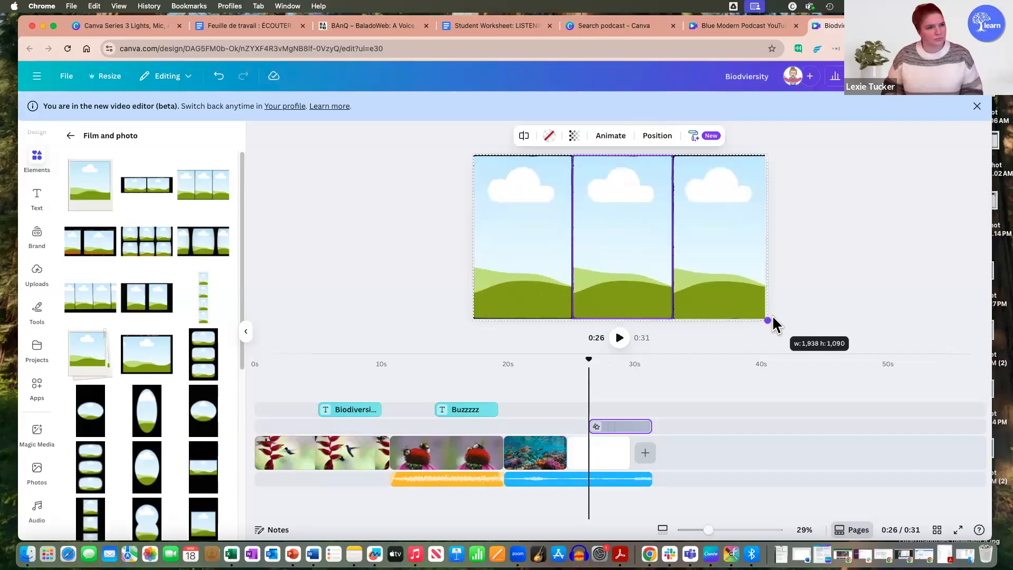
pyautogui.click(803, 274)
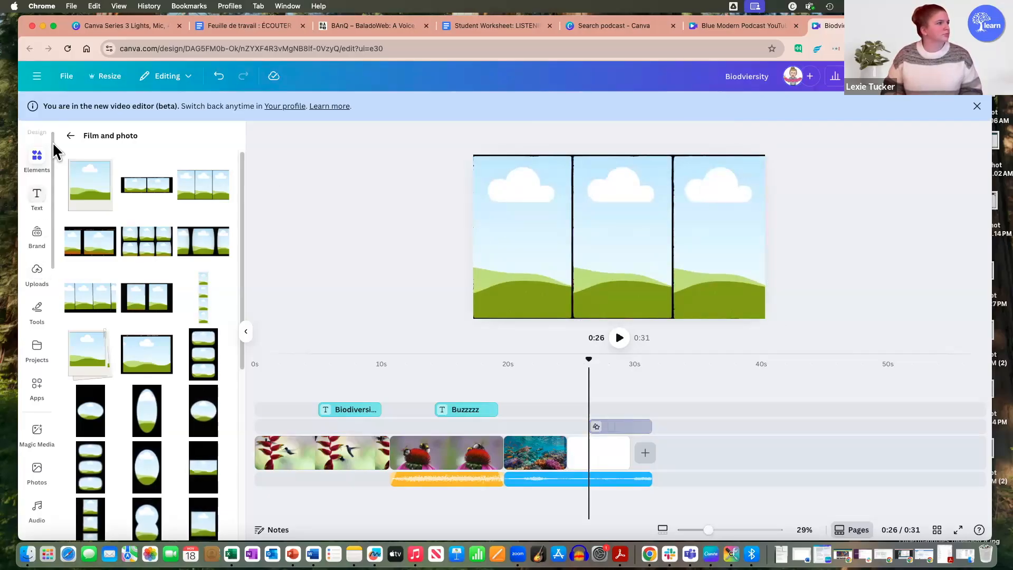
# Step: Search the stock videos for "animals"
pyautogui.click(70, 136)
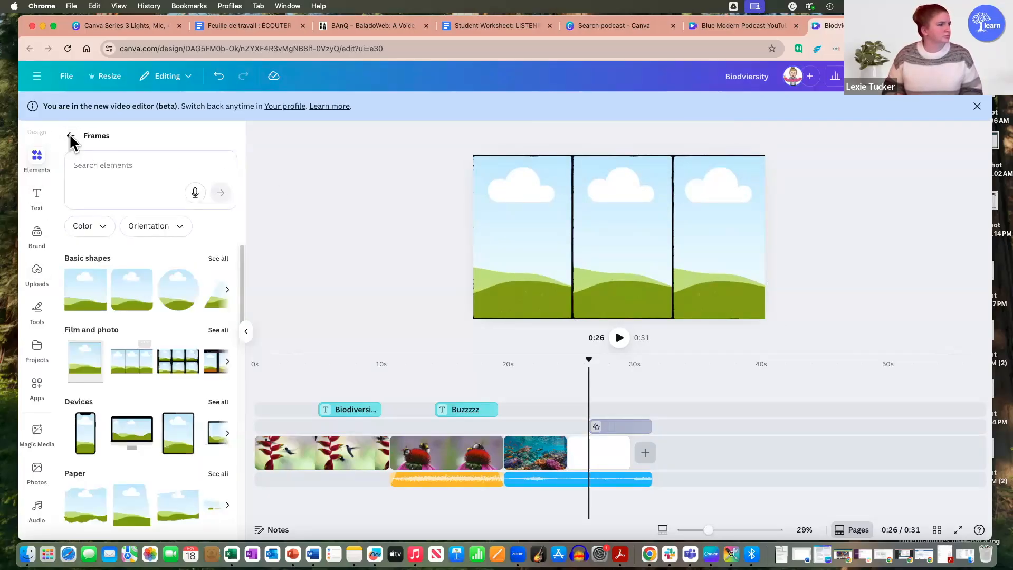
pyautogui.click(70, 136)
pyautogui.click(160, 320)
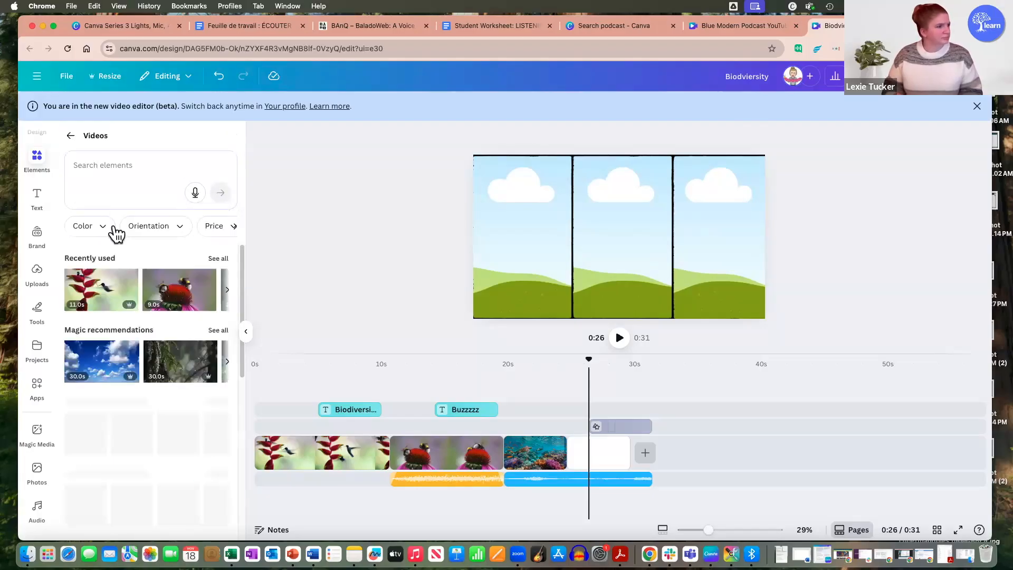
pyautogui.click(112, 166)
pyautogui.write('animals')
pyautogui.press('Return')
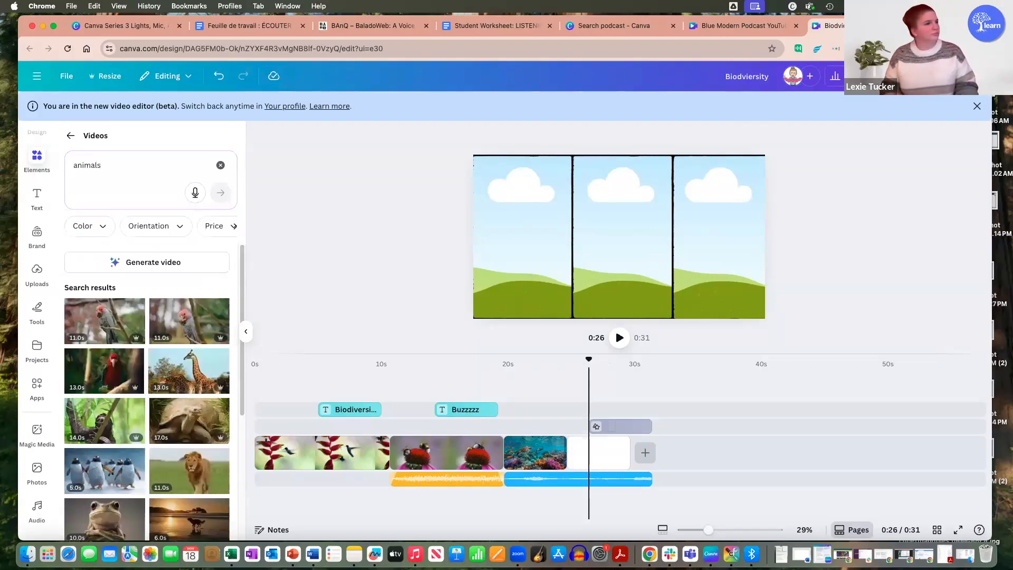
# Step: Fill the three frame panels with the giraffe, tortoise and lion videos, from left to right
pyautogui.moveTo(166, 379); pyautogui.dragTo(504, 249)
pyautogui.moveTo(188, 438); pyautogui.dragTo(602, 295)
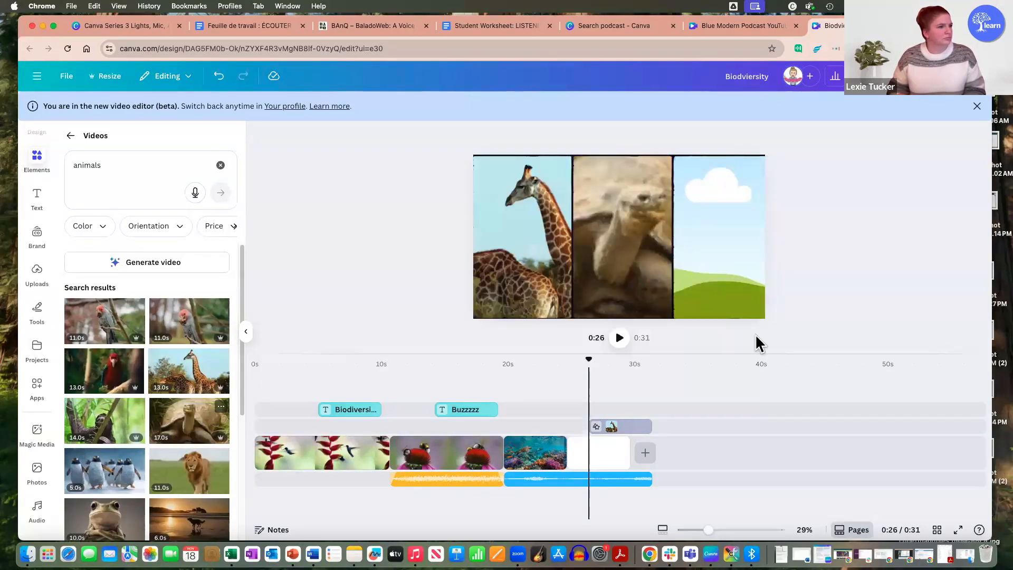
pyautogui.moveTo(188, 471); pyautogui.dragTo(716, 273)
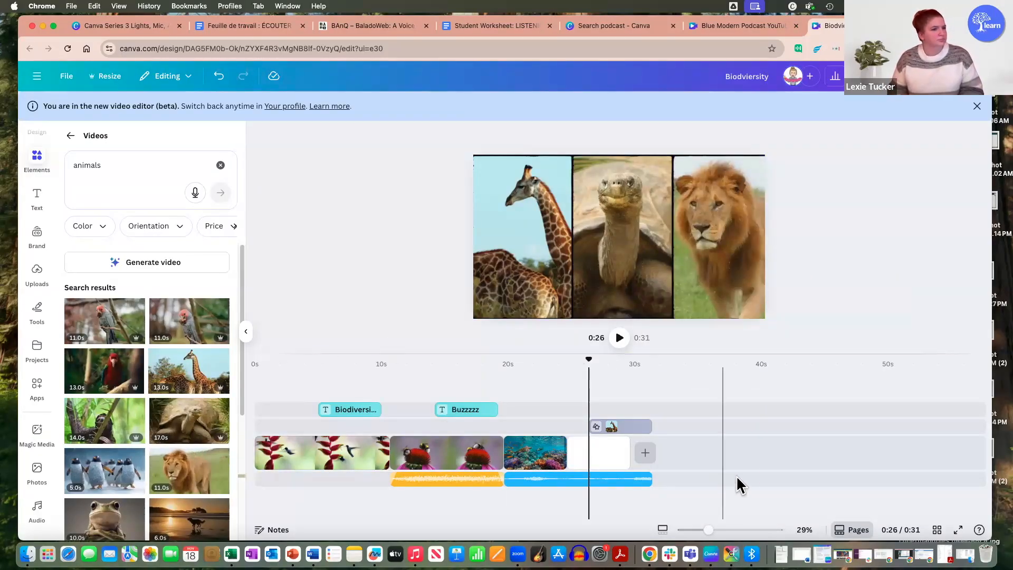
# Step: Move the three-panel frame earlier on the timeline to line up with the blank clip, and select it on the canvas
pyautogui.moveTo(627, 426); pyautogui.dragTo(604, 427)
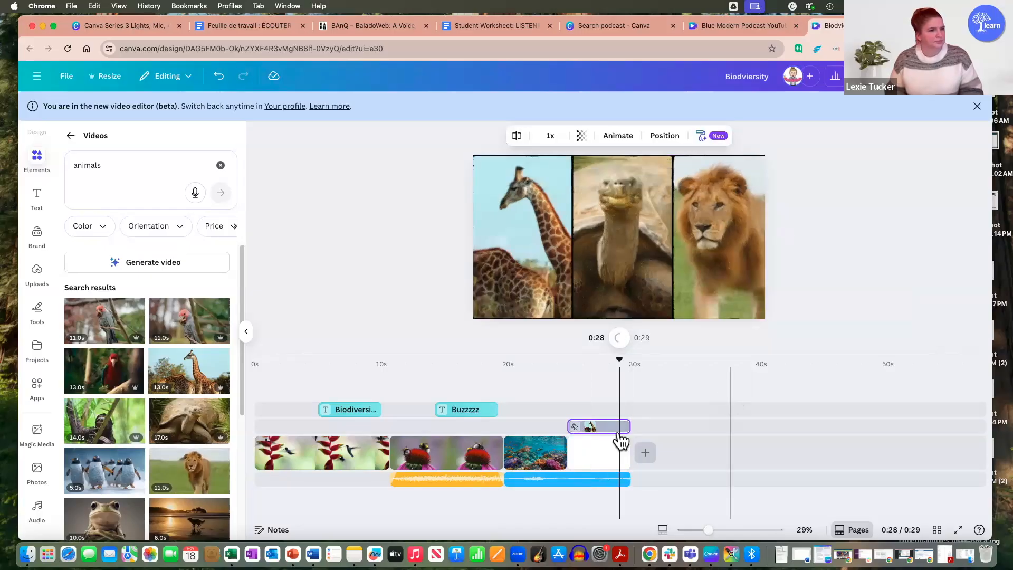
pyautogui.click(594, 164)
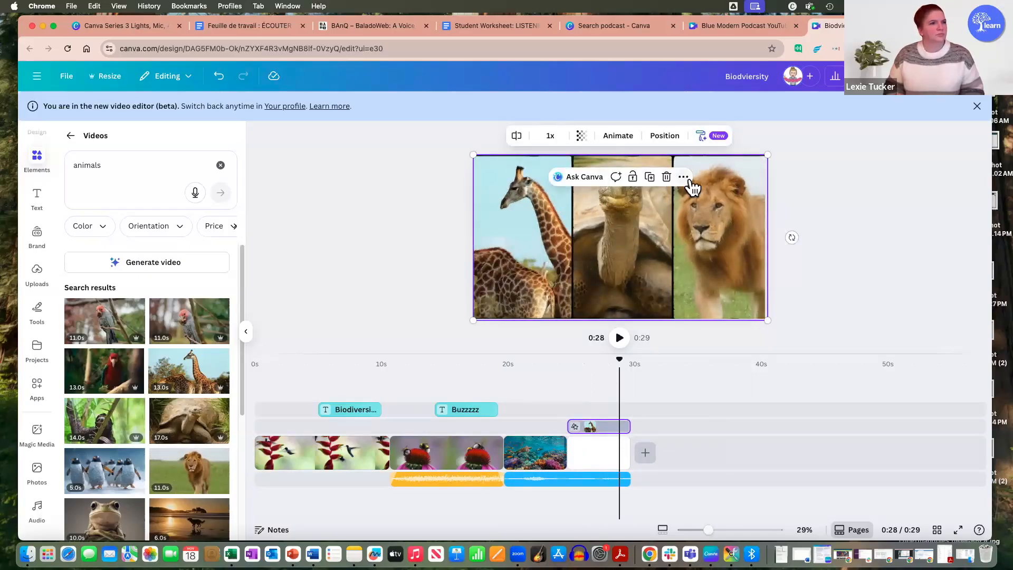
# Step: Play the timeline from the end of the coral reef clip into the three-panel animal frame to preview the change
pyautogui.click(684, 177)
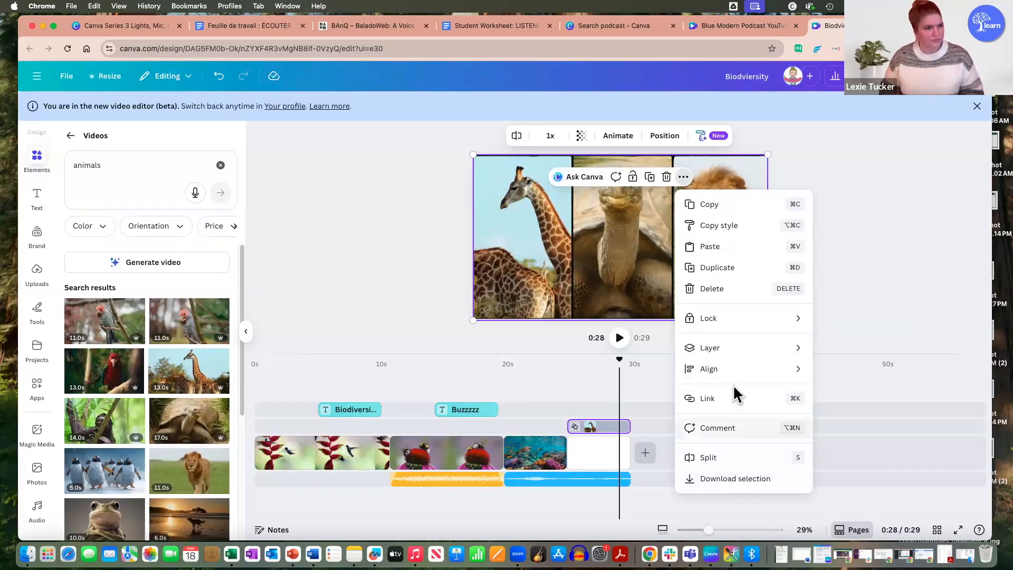
pyautogui.click(881, 269)
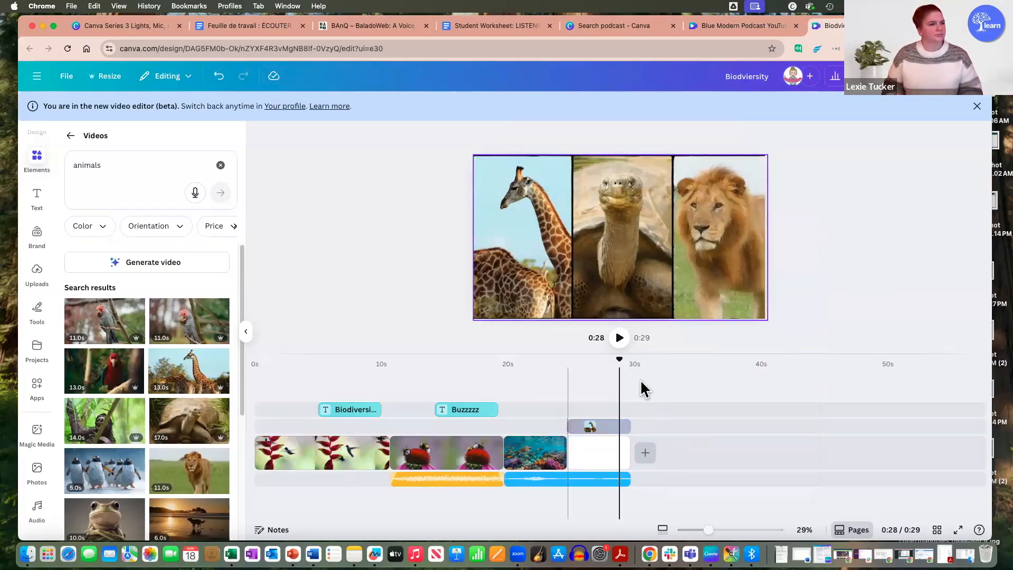
pyautogui.click(549, 385)
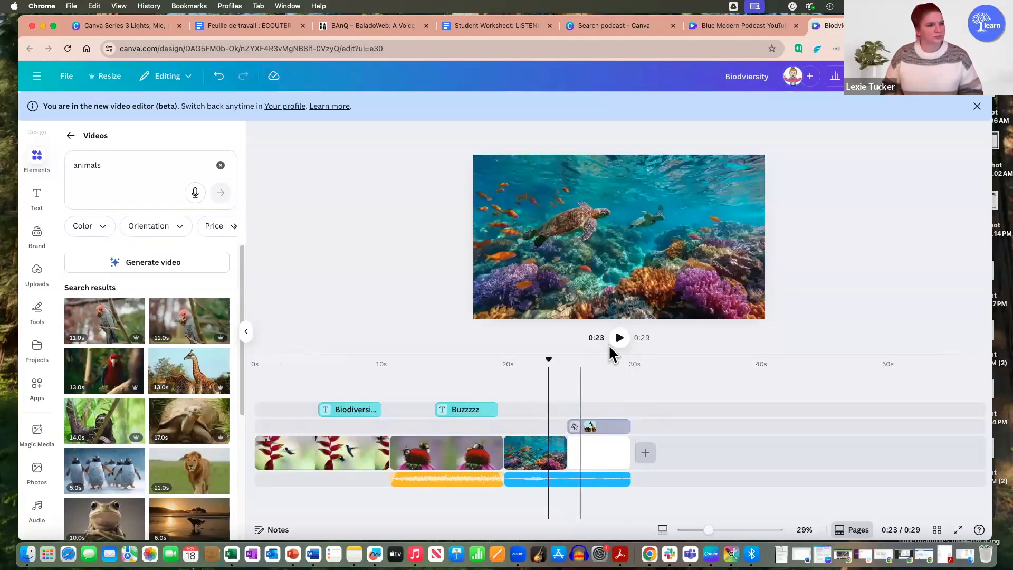
pyautogui.click(621, 341)
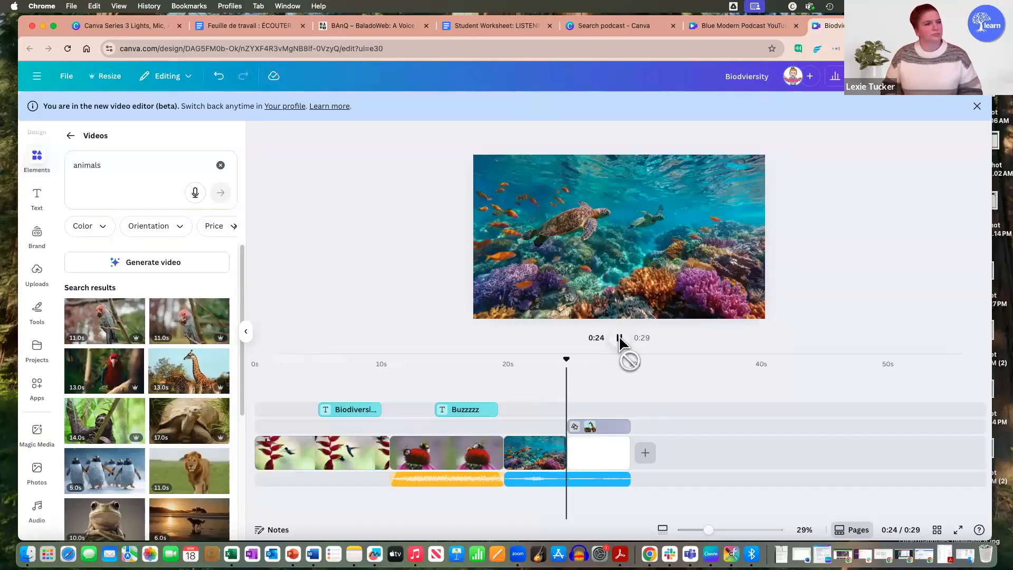
pyautogui.click(620, 338)
# Step: Trim the end of the ocean waves sound effect so that it stops where the coral reef clip ends
pyautogui.click(607, 481)
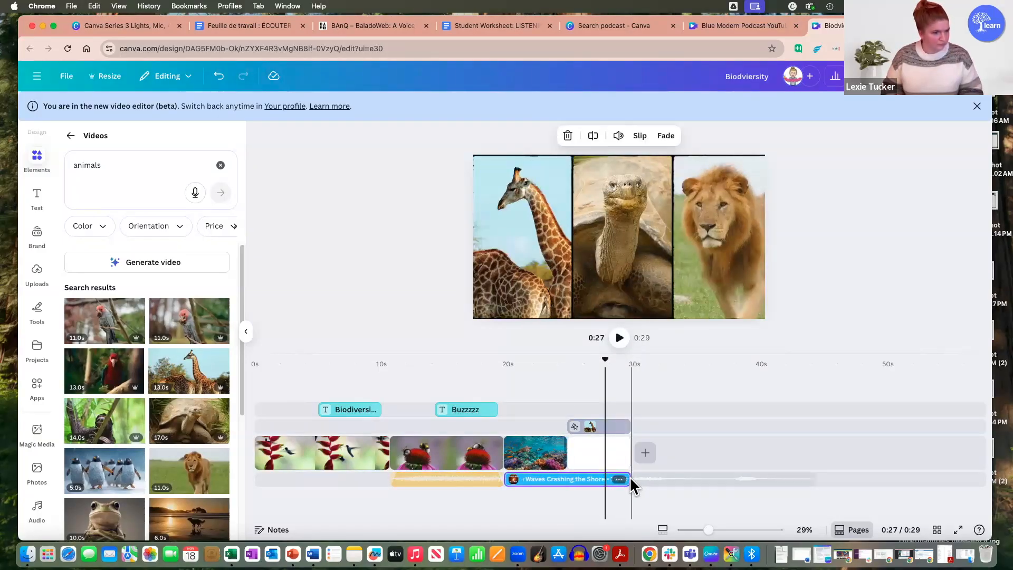
pyautogui.click(606, 481)
pyautogui.click(590, 481)
pyautogui.click(608, 481)
pyautogui.moveTo(630, 479); pyautogui.dragTo(567, 478)
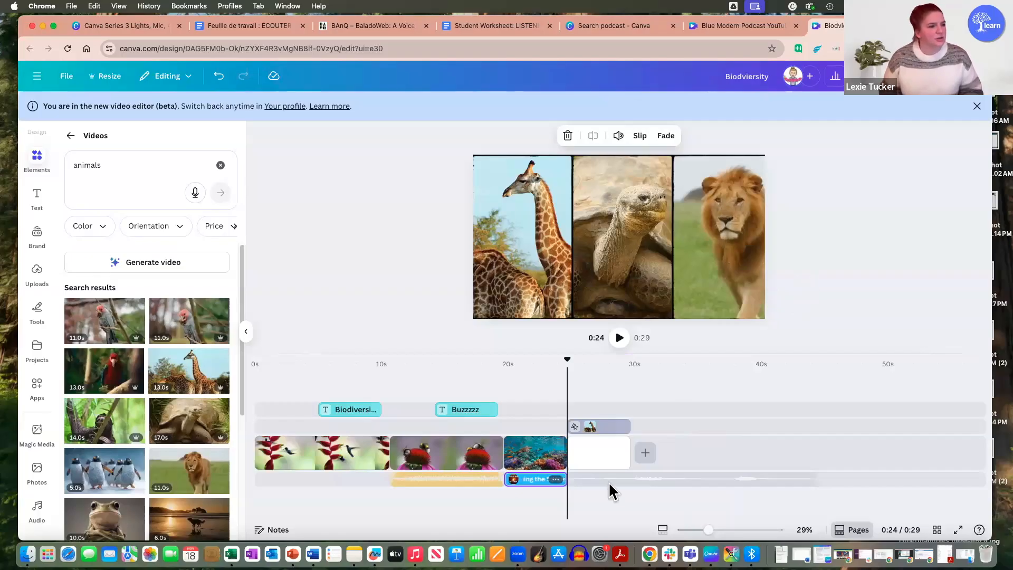
# Step: Add a blank clip after the three-panel frame section and insert the 11-second walking lion video there
pyautogui.click(649, 455)
pyautogui.click(650, 427)
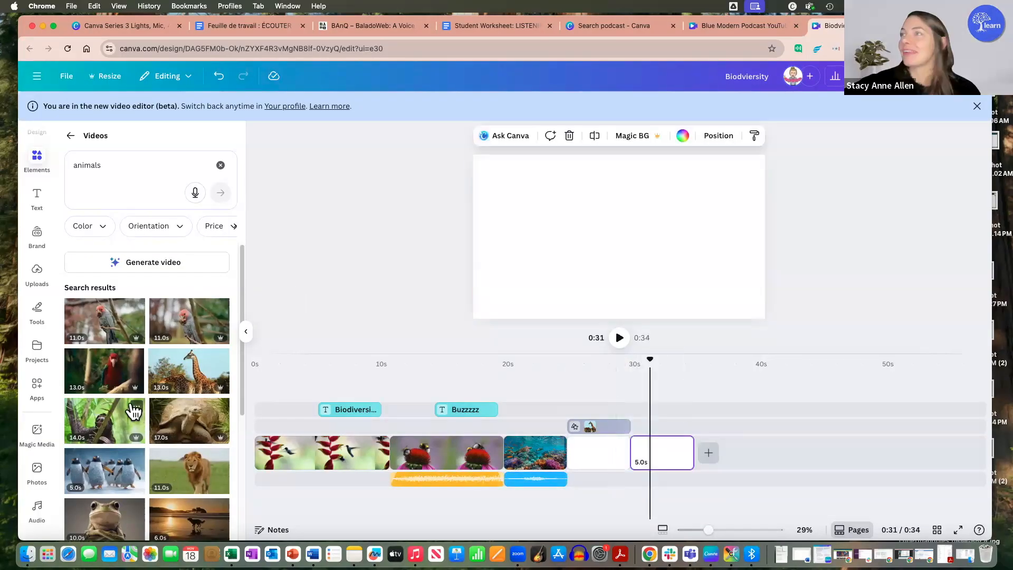
pyautogui.scroll(-1, 158, 421)
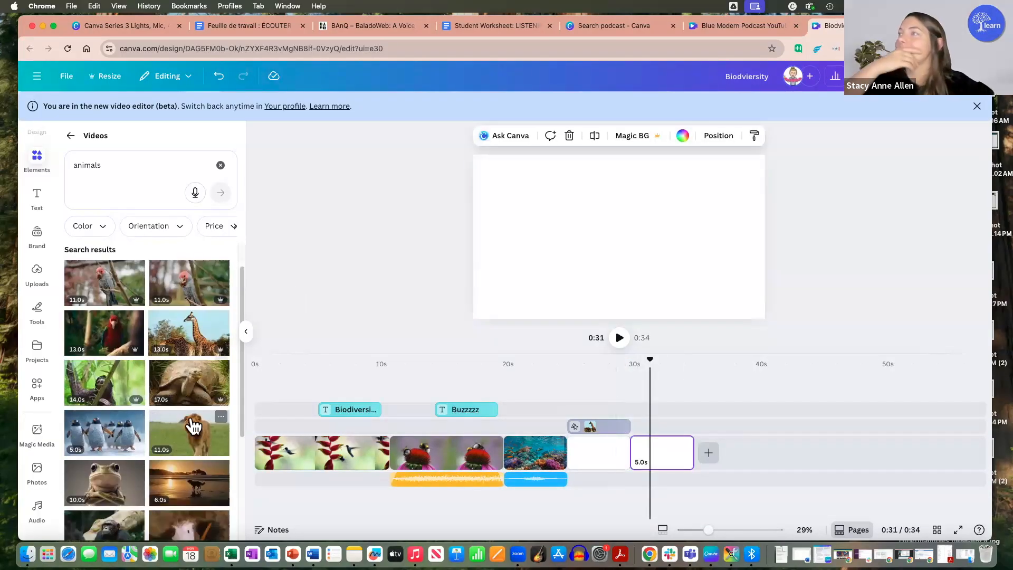
pyautogui.click(206, 444)
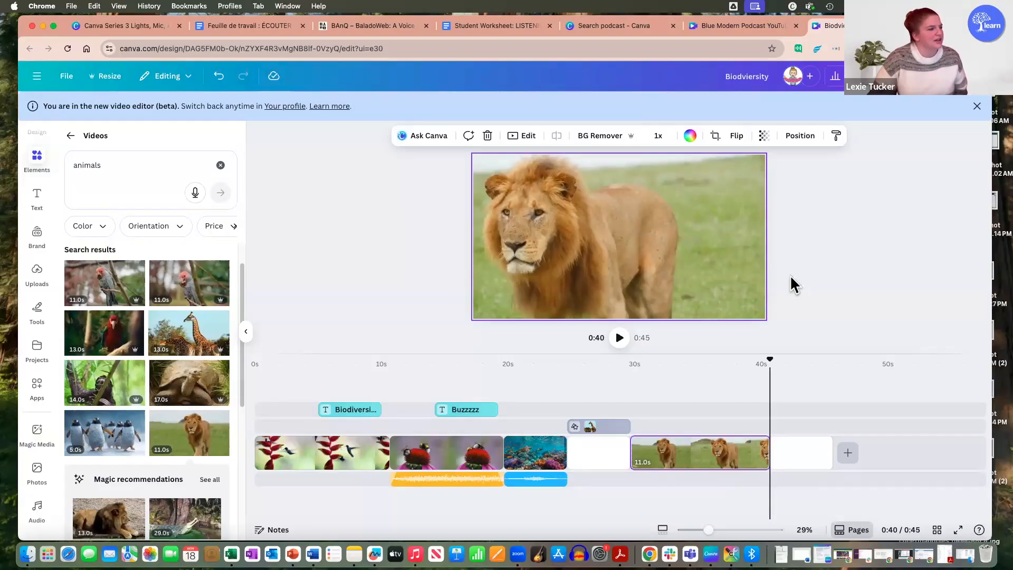
# Step: Remove the background from the lion clip with BG Remover and view the clip near its start
pyautogui.moveTo(623, 229); pyautogui.dragTo(676, 261)
pyautogui.click(638, 213)
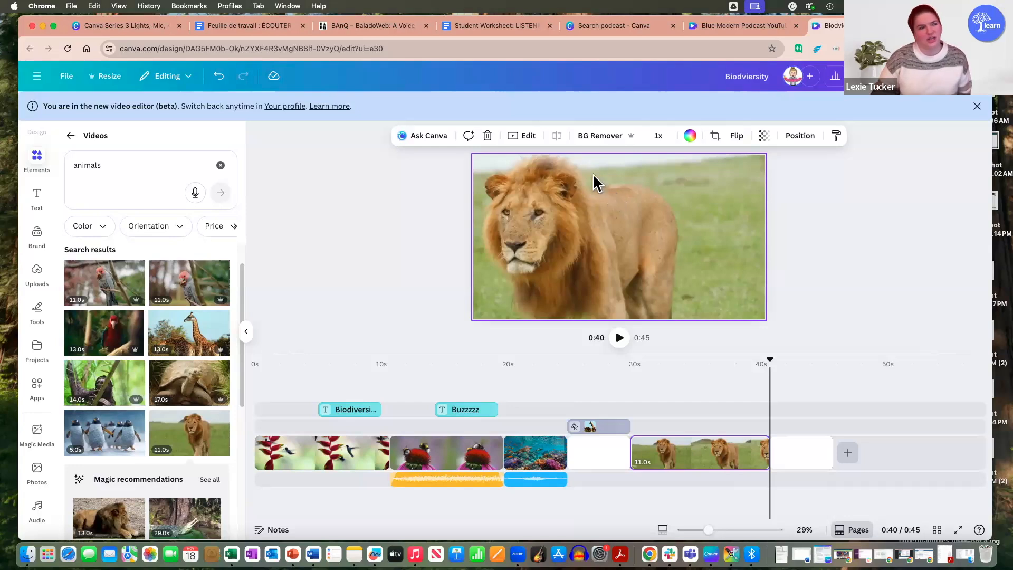
pyautogui.click(623, 138)
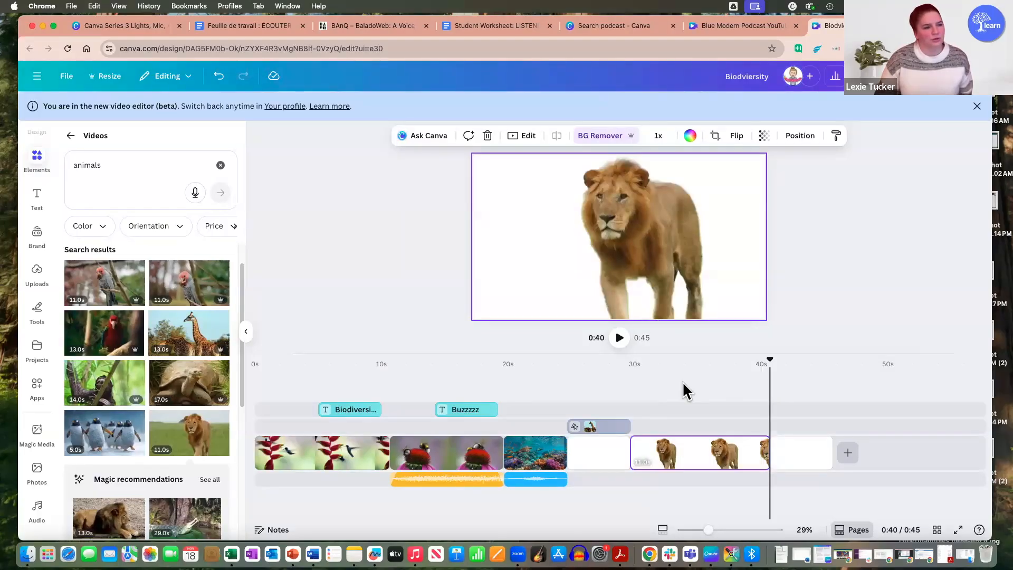
pyautogui.click(669, 397)
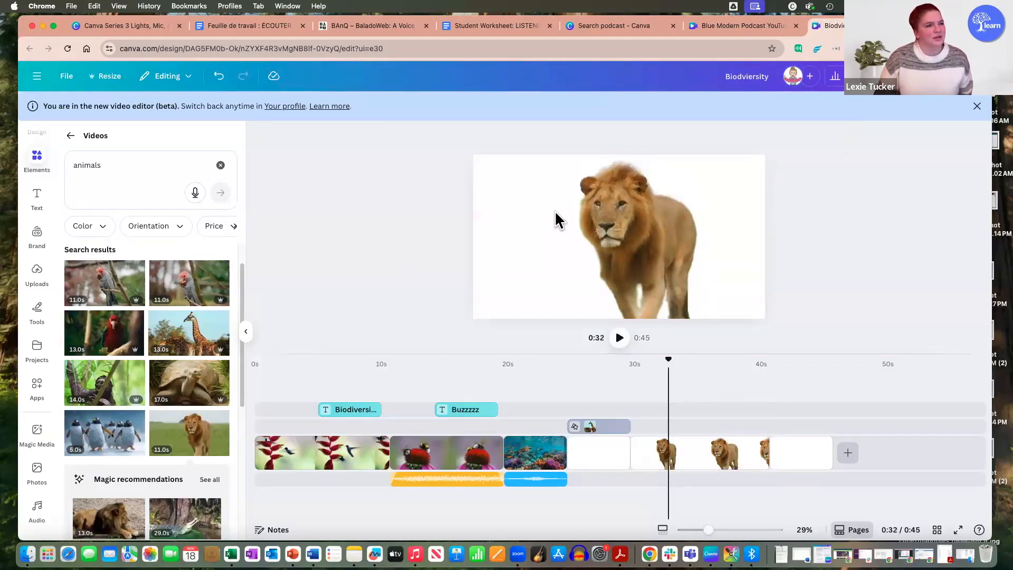
# Step: Search the stock videos for "city"
pyautogui.click(122, 174)
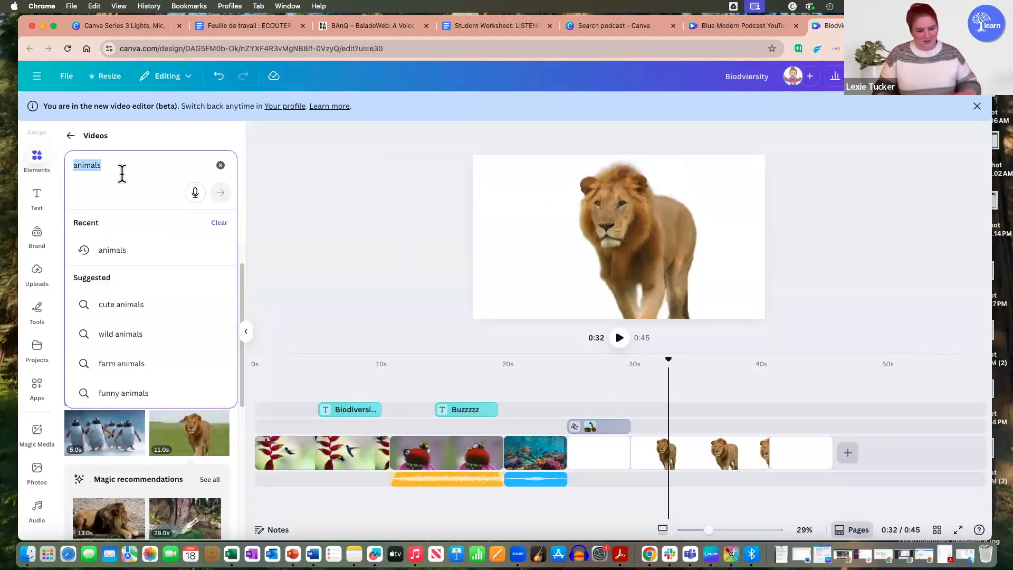
pyautogui.write('city')
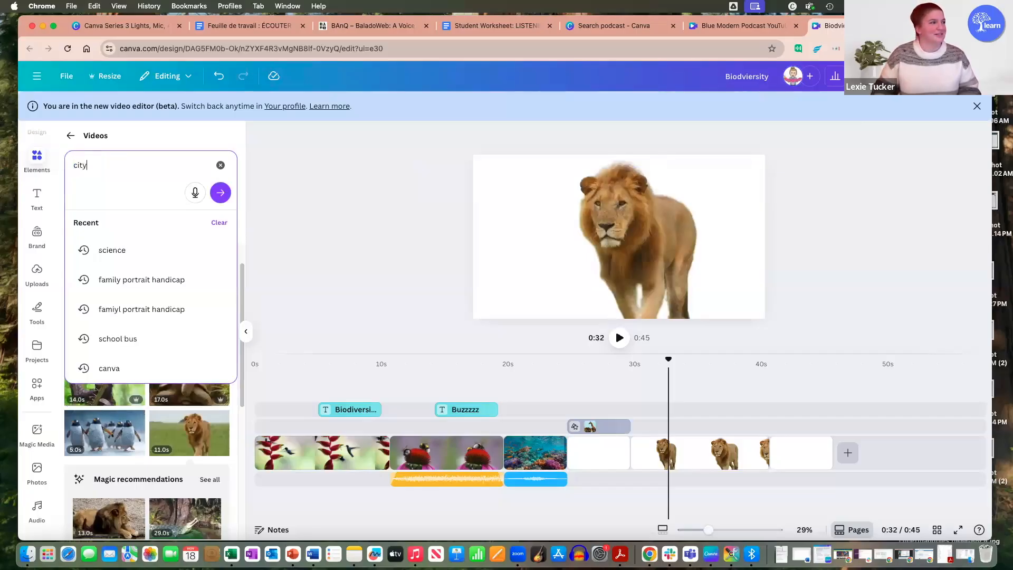
pyautogui.press('Return')
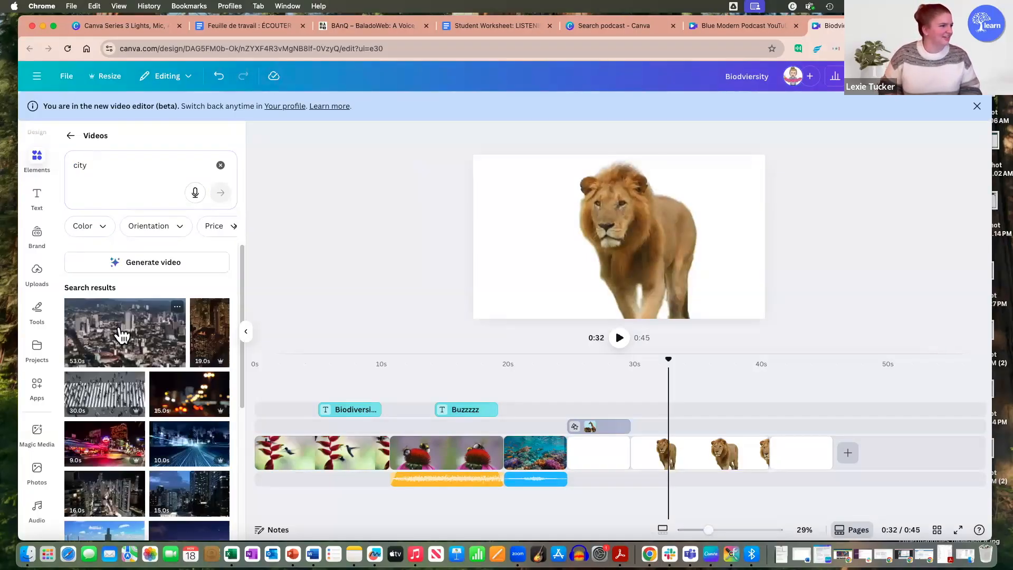
# Step: Add the 53-second aerial city video and make it a full-canvas background clip following the three-panel frame section
pyautogui.moveTo(529, 240); pyautogui.dragTo(630, 243)
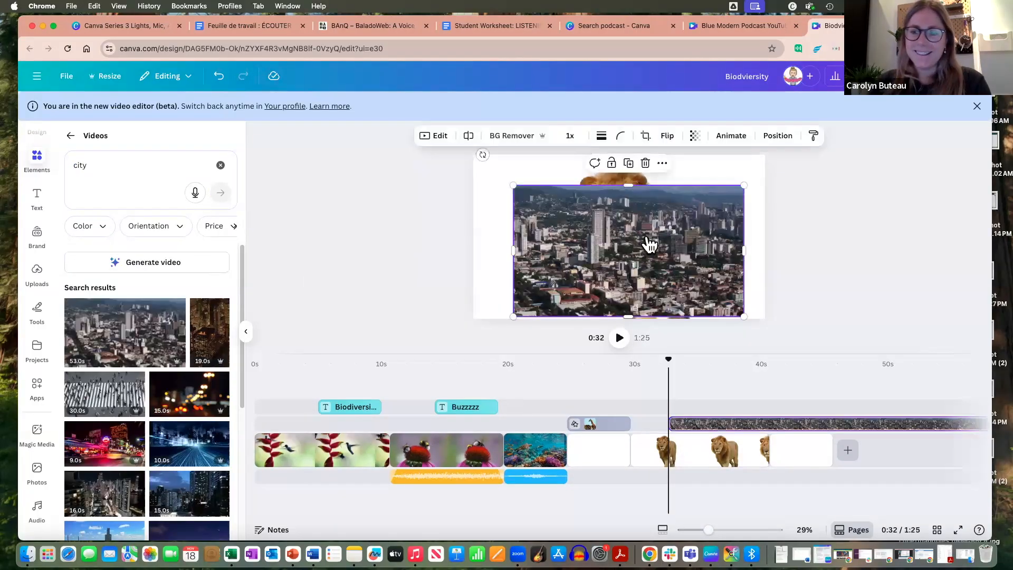
pyautogui.rightClick(649, 242)
pyautogui.click(717, 501)
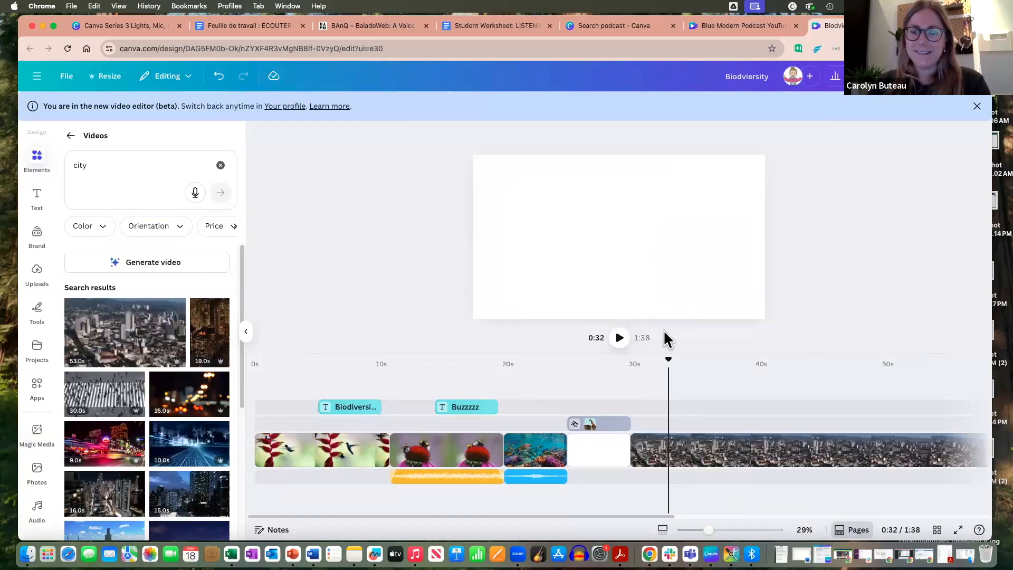
# Step: Examine the layer order and arrangement options for the city clip and the three-panel frame
pyautogui.click(704, 165)
pyautogui.click(800, 135)
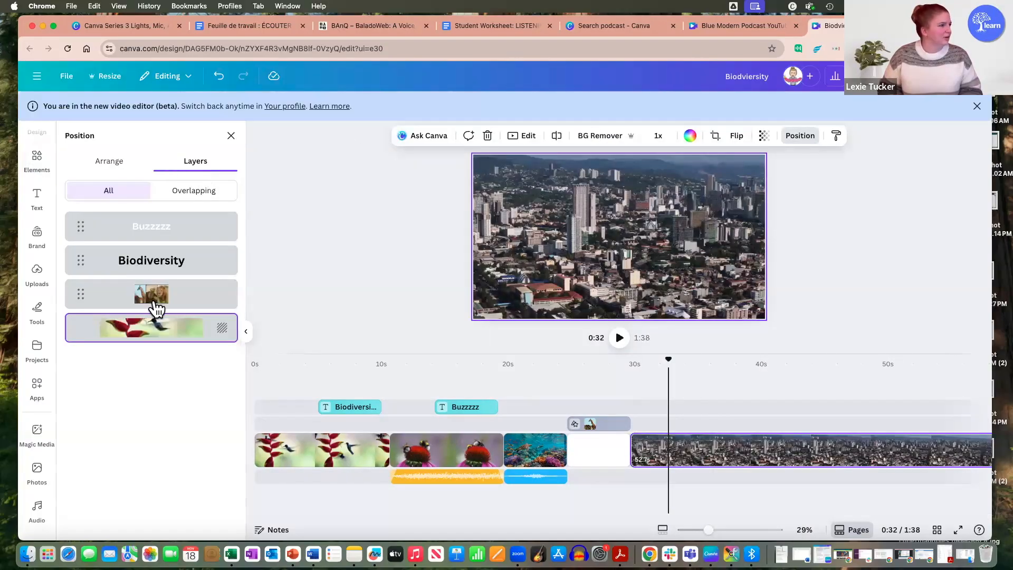
pyautogui.click(109, 161)
pyautogui.click(210, 167)
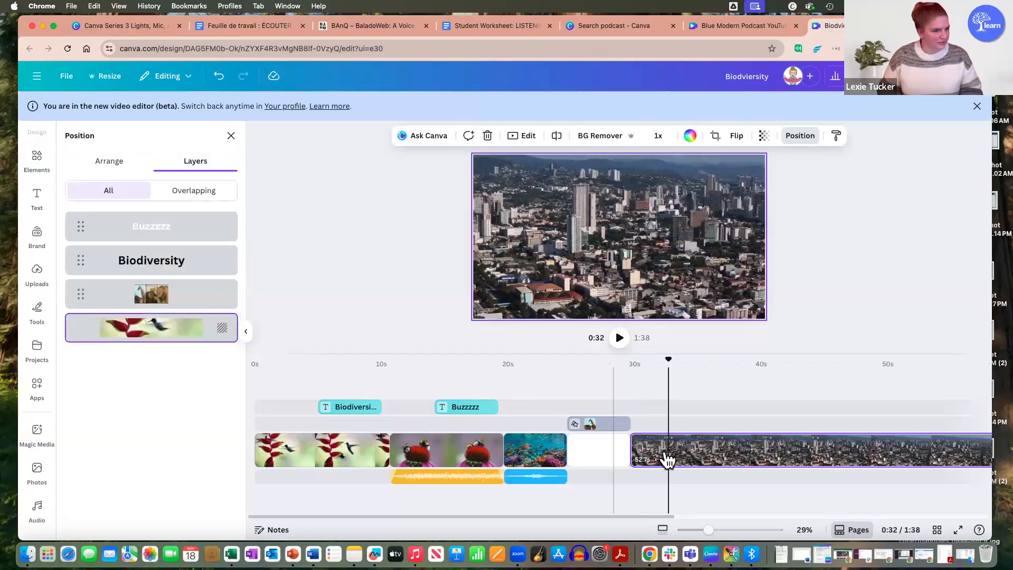
pyautogui.click(609, 426)
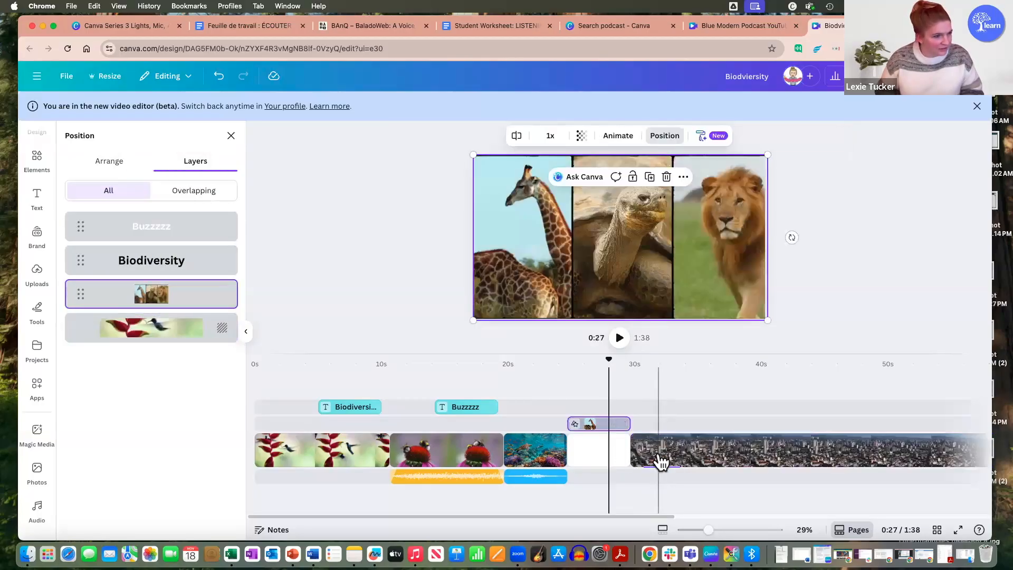
pyautogui.click(661, 462)
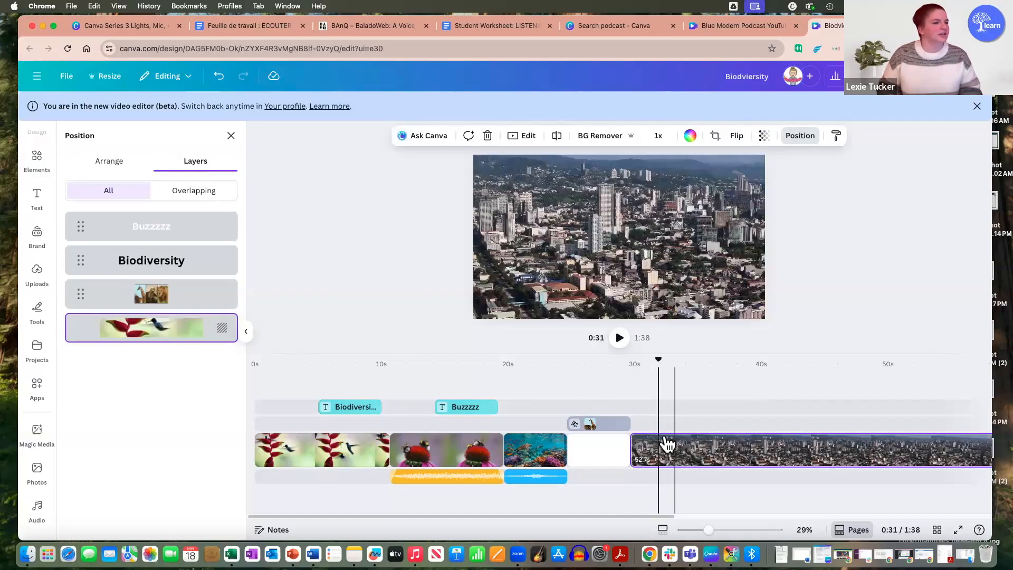
pyautogui.click(136, 162)
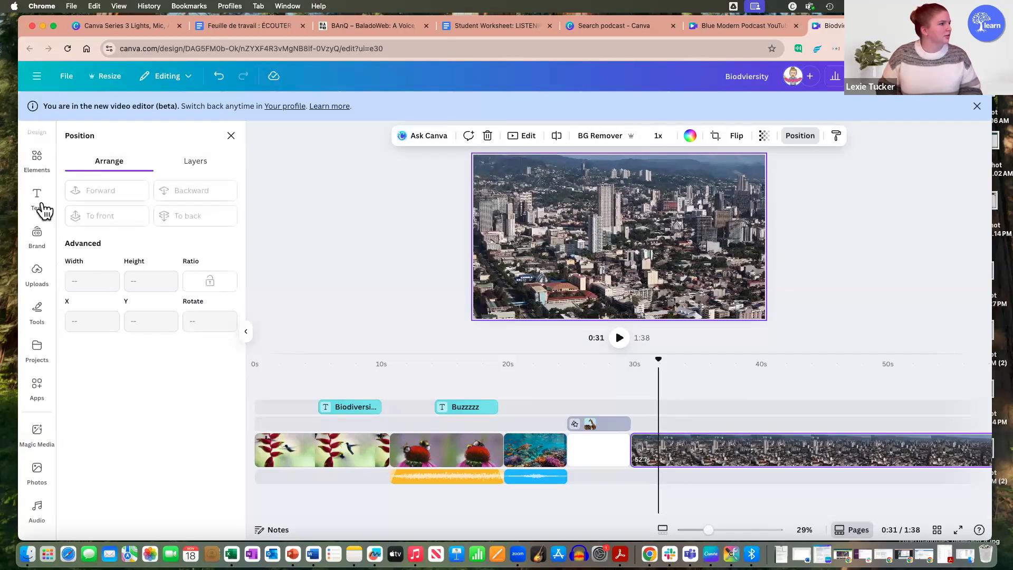
# Step: Search the stock videos for "lion"
pyautogui.click(38, 161)
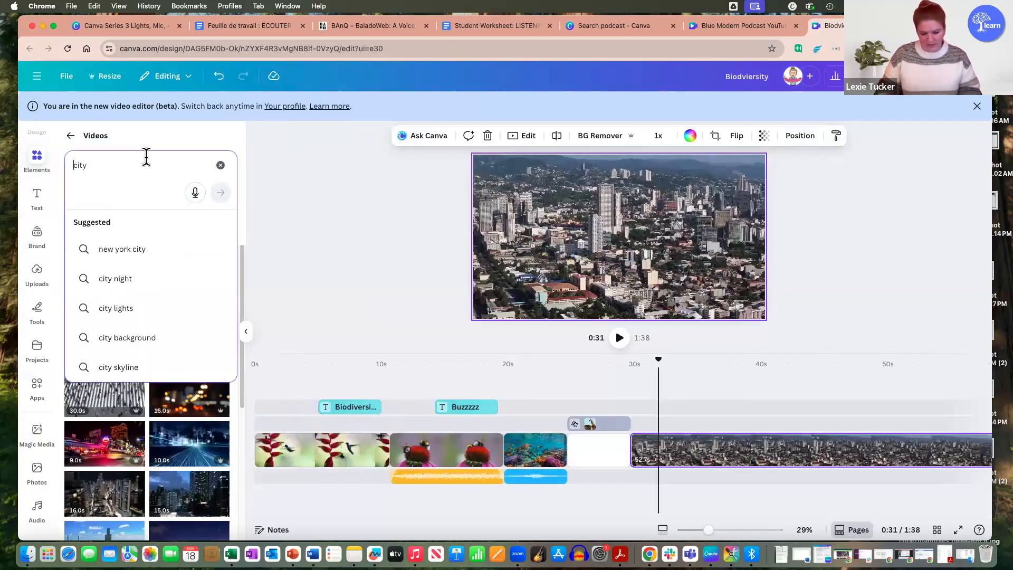
pyautogui.write('lion')
pyautogui.press('Return')
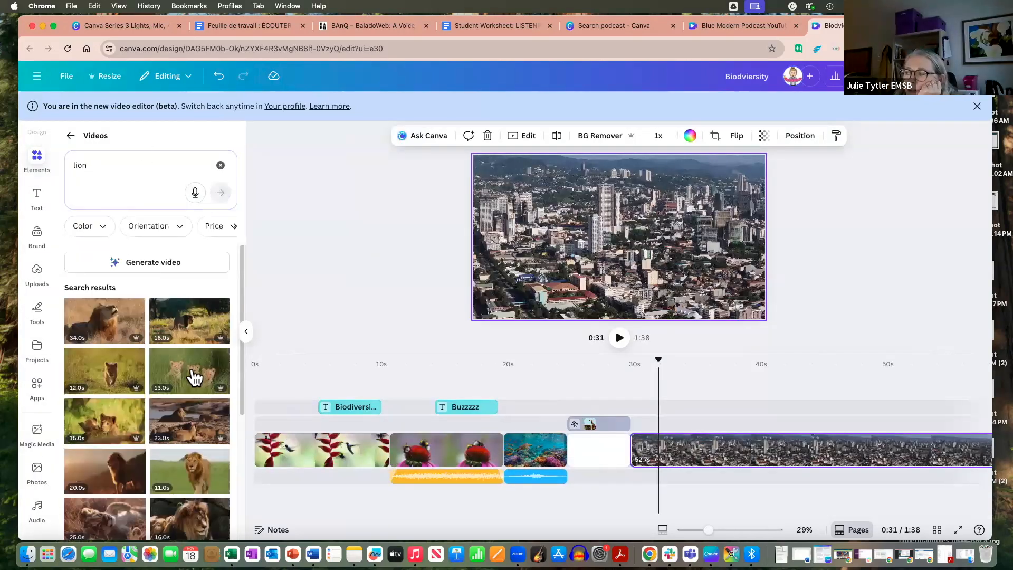
# Step: Place the 11-second lion video on the track above the start of the city clip and remove its background
pyautogui.moveTo(208, 477); pyautogui.dragTo(730, 420)
pyautogui.moveTo(779, 445); pyautogui.dragTo(697, 422)
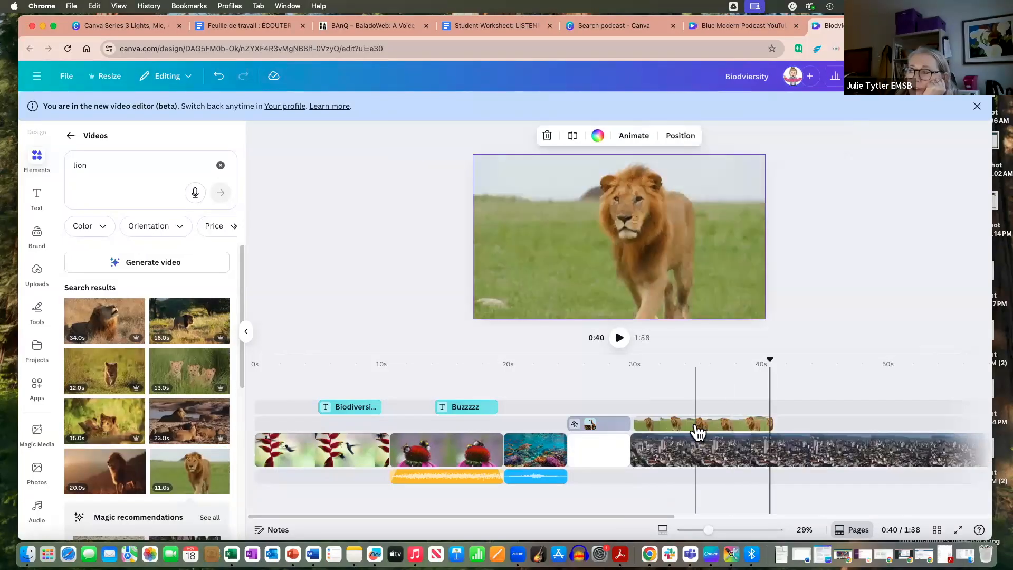
pyautogui.click(696, 428)
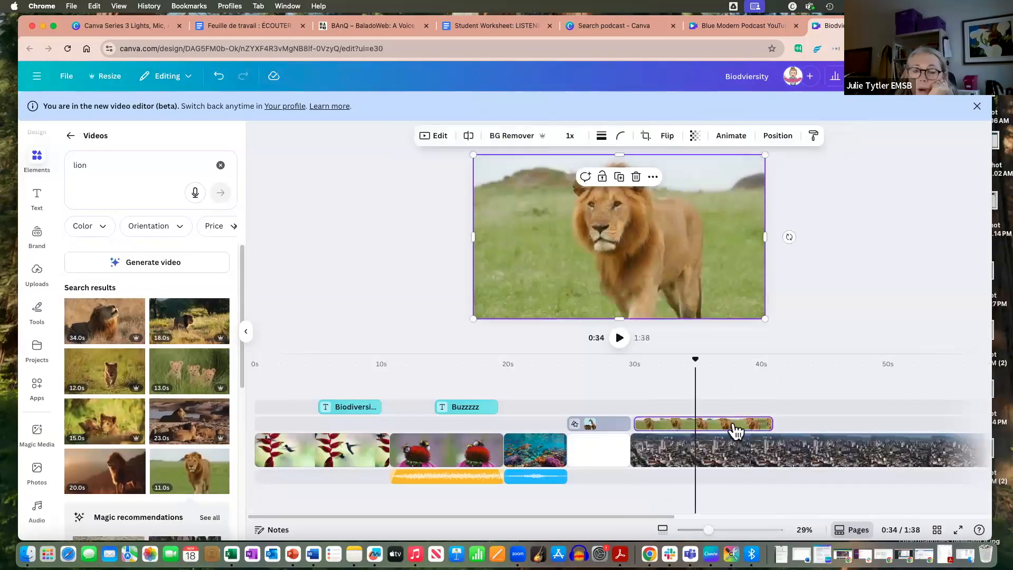
pyautogui.click(512, 137)
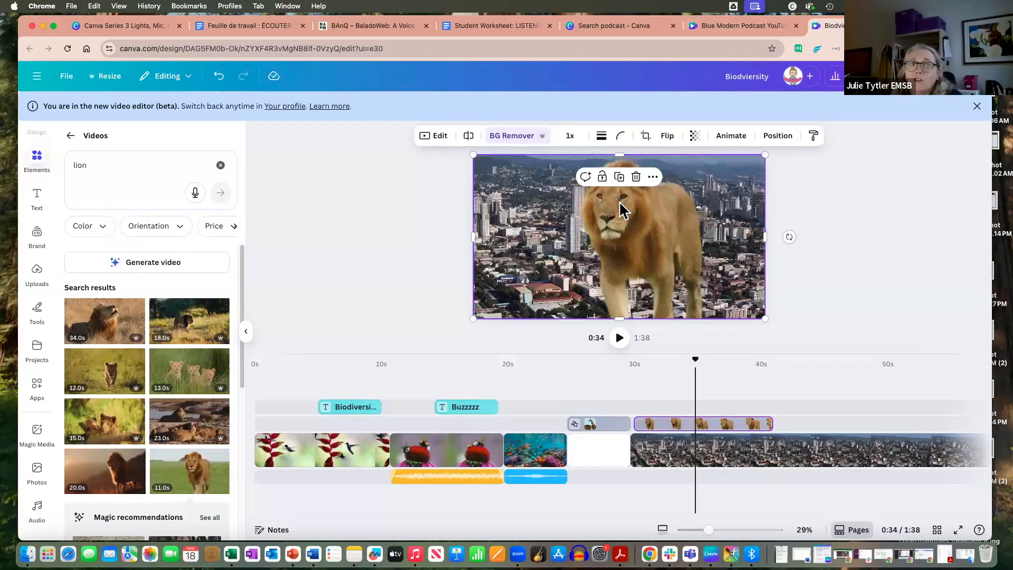
# Step: Lower the volume of the ocean waves sound effect under the coral reef clip to 73
pyautogui.click(538, 476)
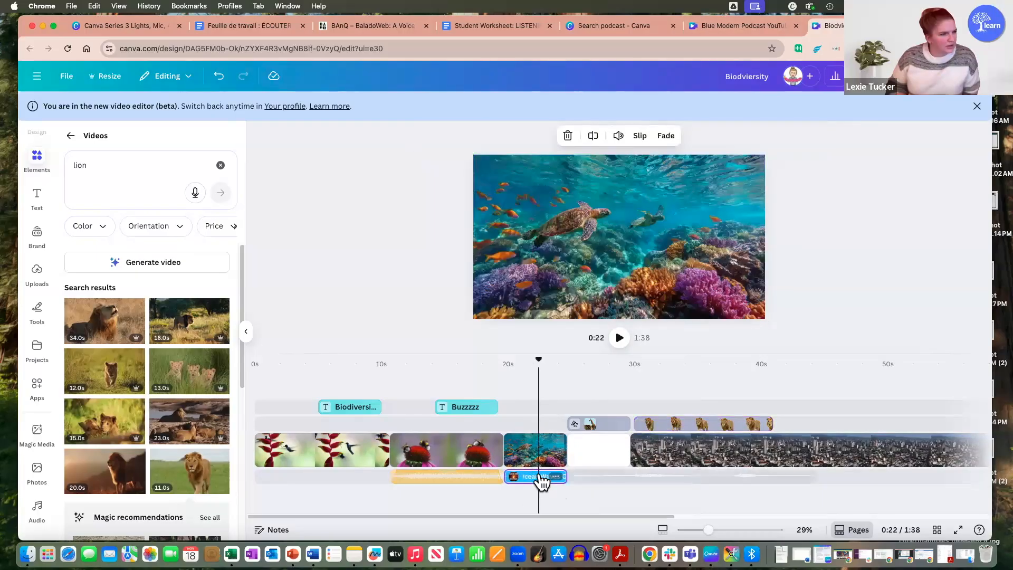
pyautogui.rightClick(553, 474)
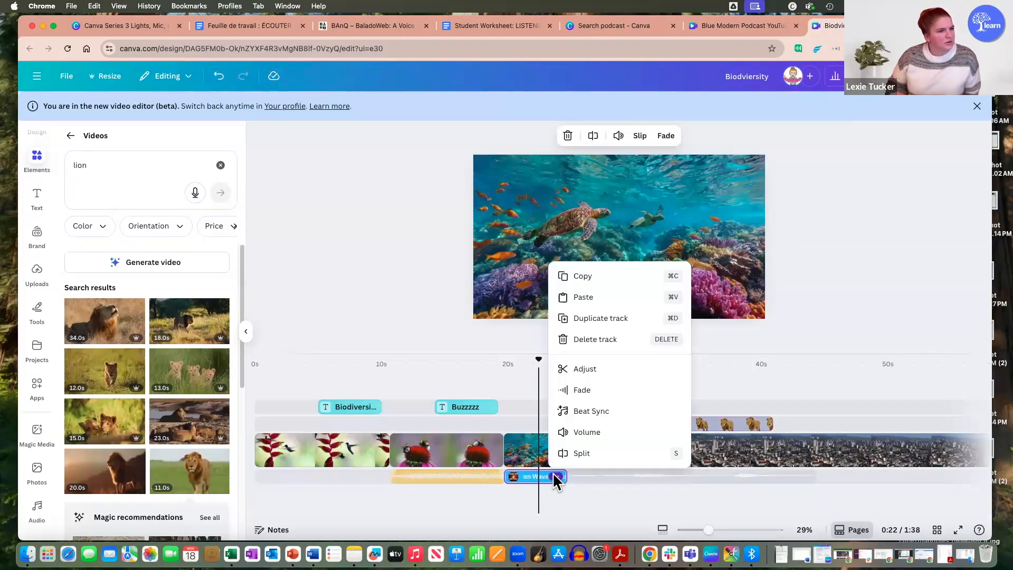
pyautogui.click(533, 476)
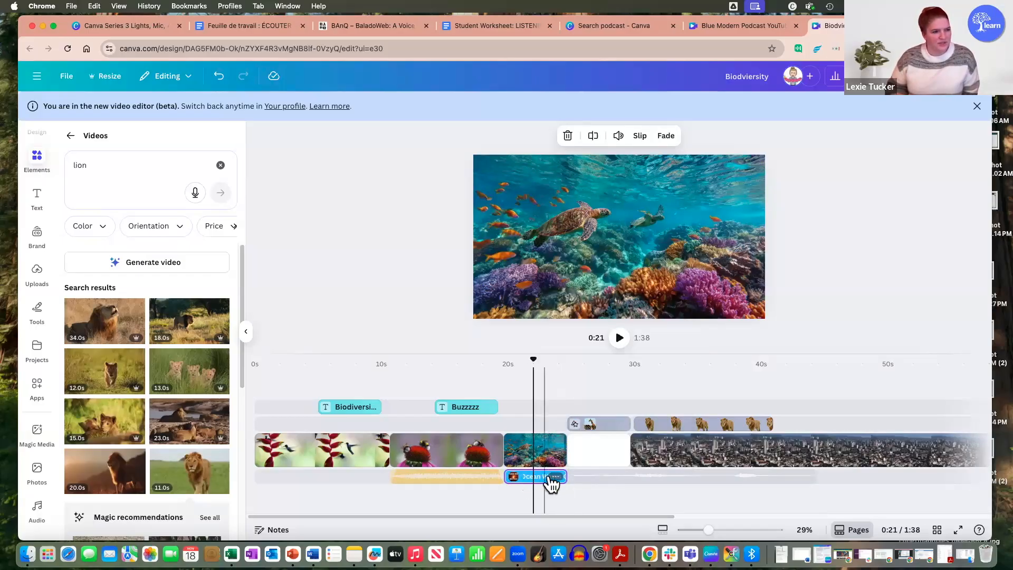
pyautogui.click(555, 475)
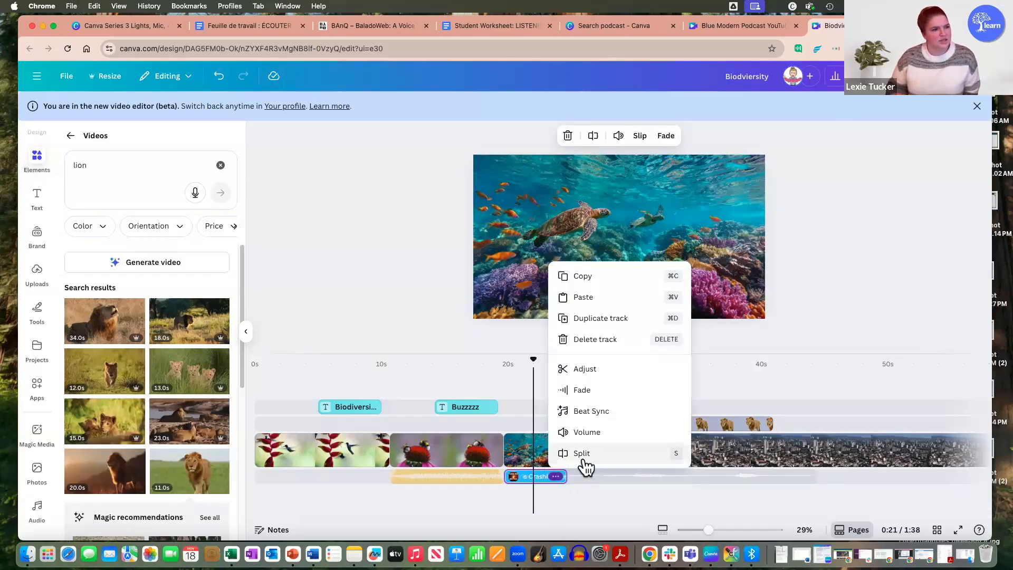
pyautogui.click(583, 432)
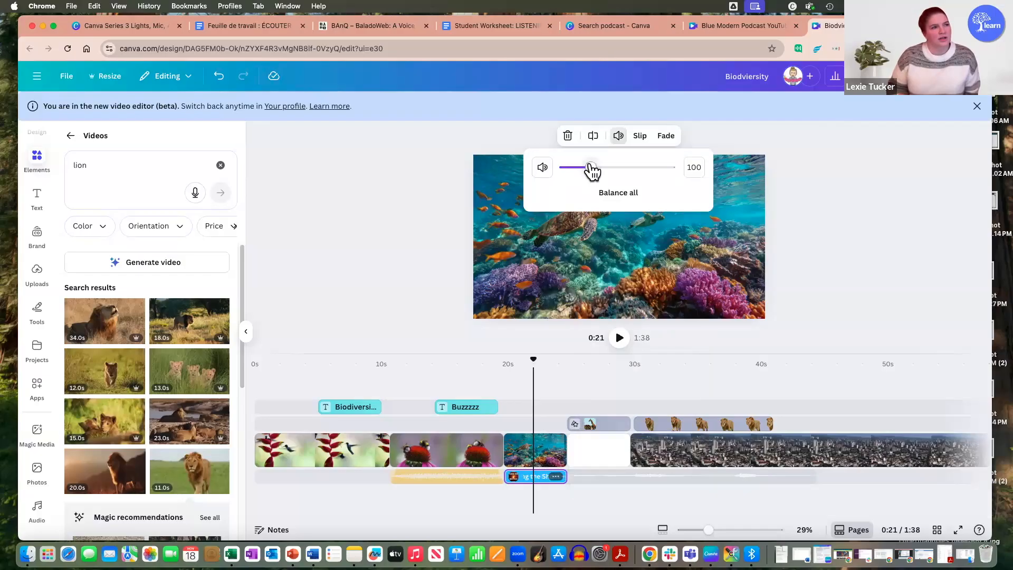
pyautogui.moveTo(592, 169)
pyautogui.mouseDown()
pyautogui.moveTo(654, 173)
pyautogui.moveTo(582, 170)
pyautogui.mouseUp()
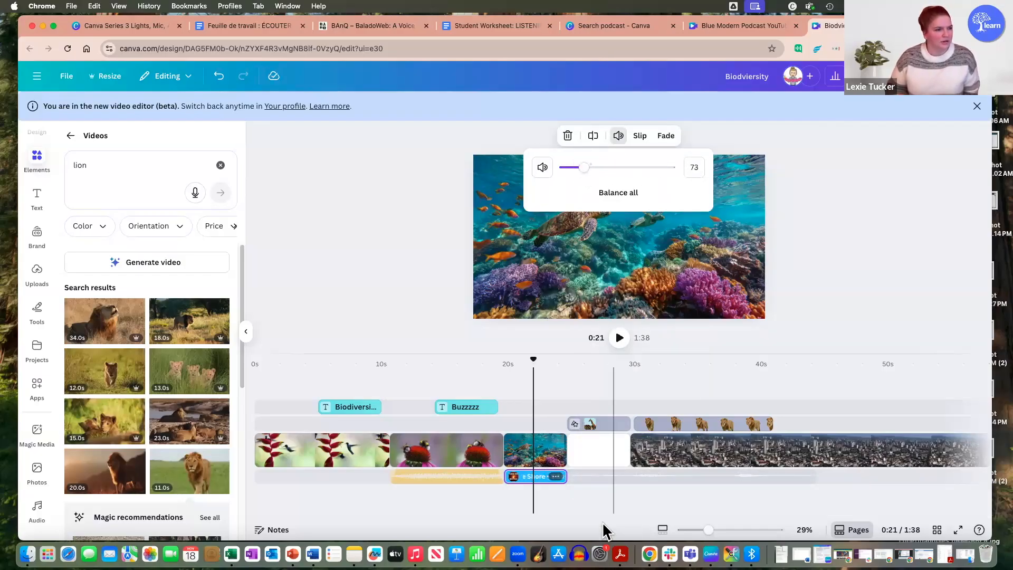
pyautogui.click(605, 502)
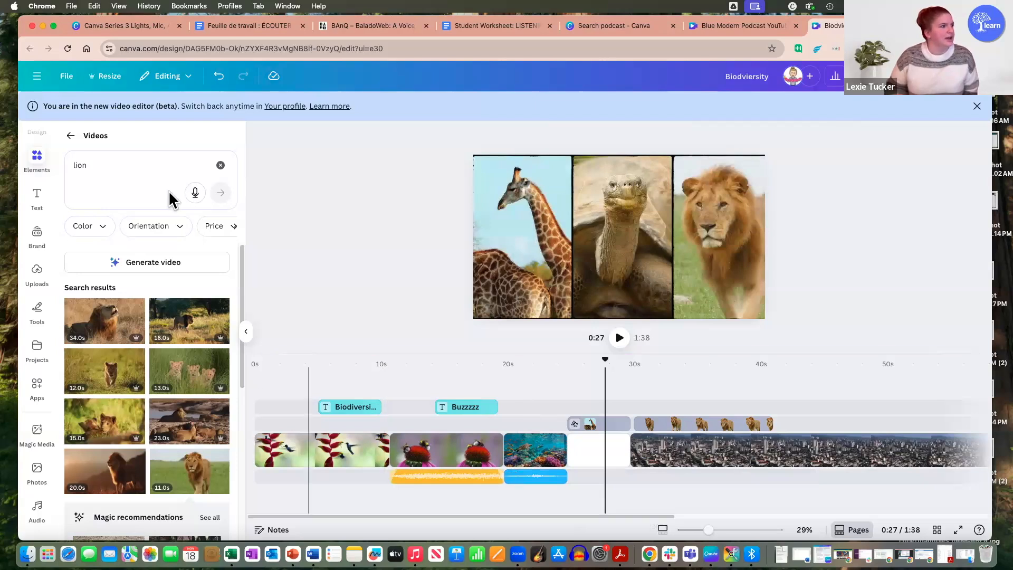
# Step: Record a short voiceover over the coral reef clip, starting at about 0:21
pyautogui.click(526, 421)
pyautogui.click(44, 274)
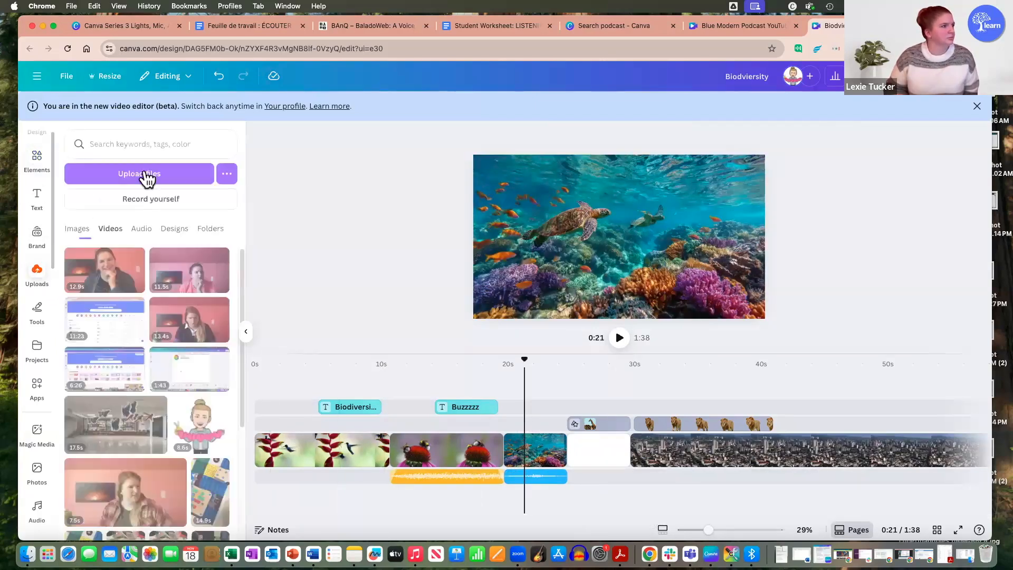
pyautogui.click(178, 198)
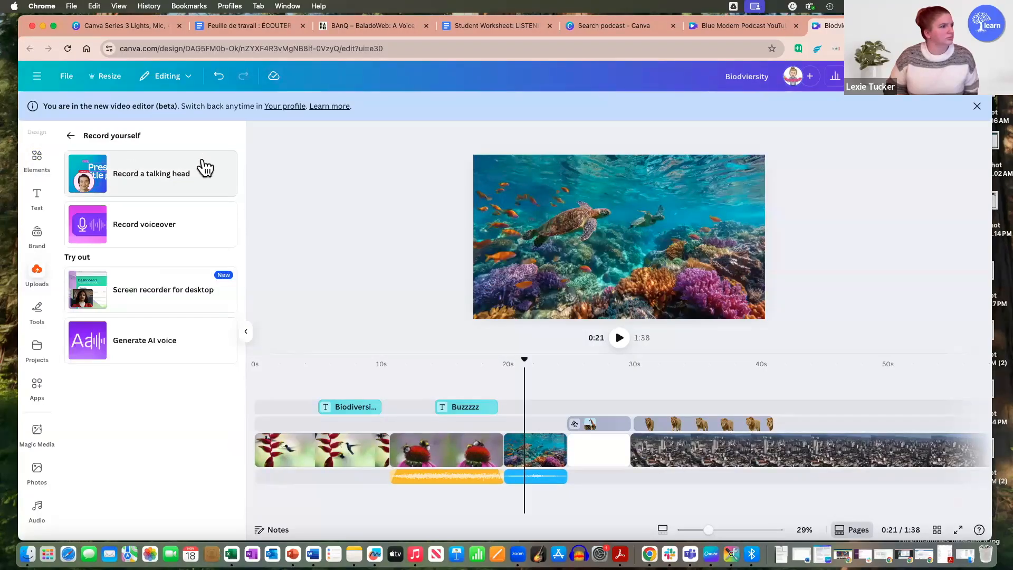
pyautogui.click(169, 227)
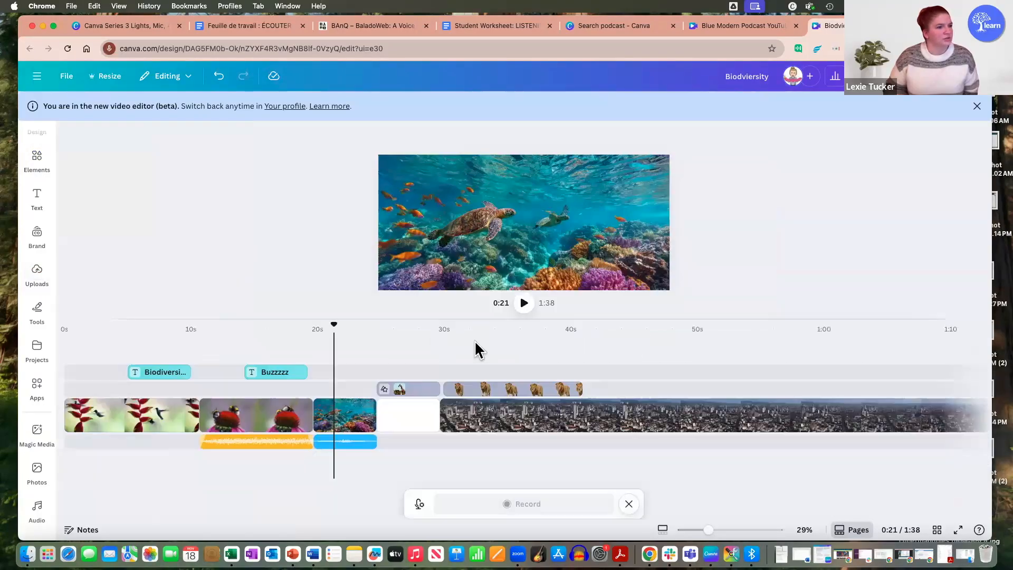
pyautogui.click(543, 504)
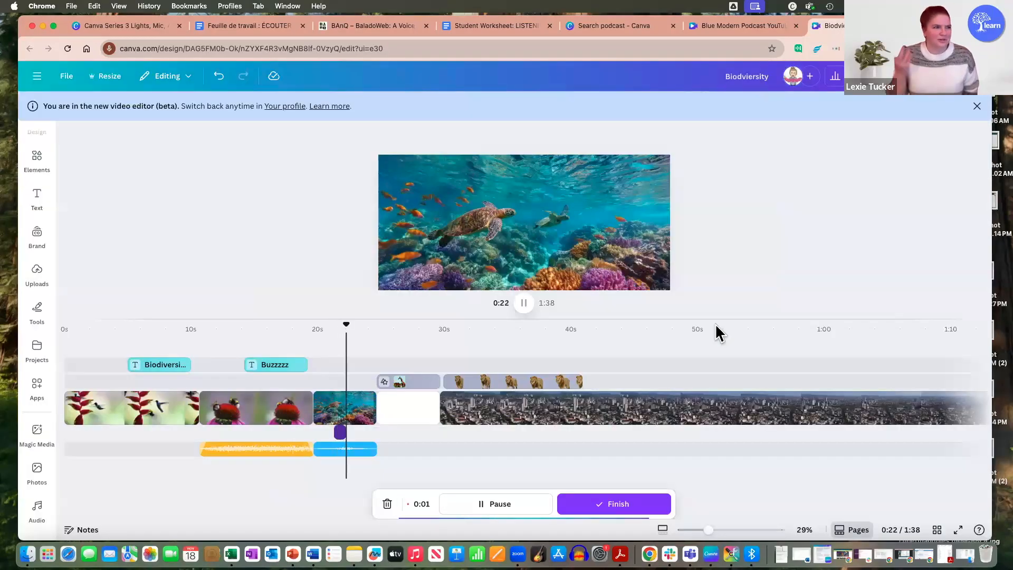
pyautogui.click(603, 504)
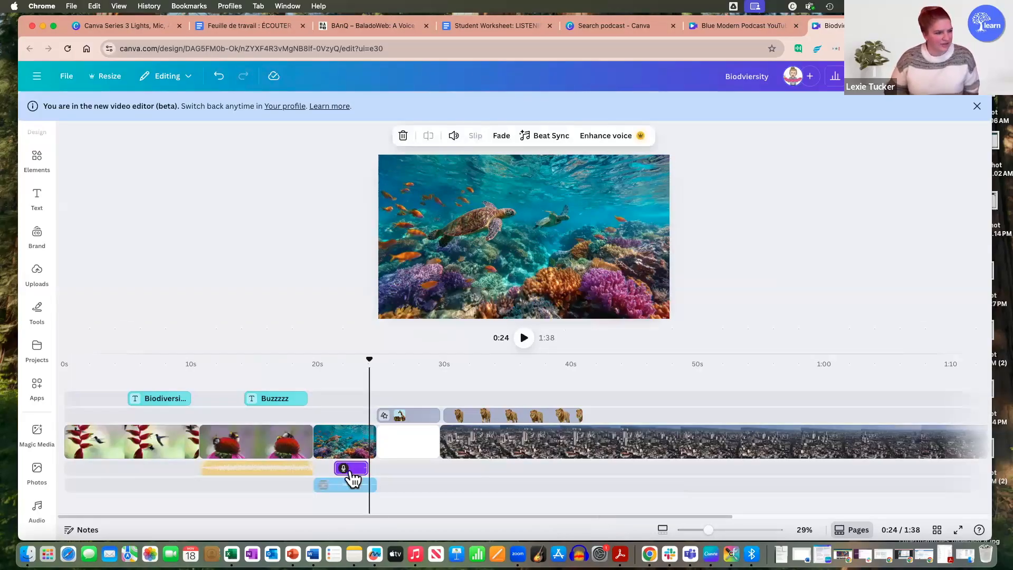
# Step: Raise the volume of the voiceover recording under the coral reef clip to 253
pyautogui.click(353, 467)
pyautogui.rightClick(356, 468)
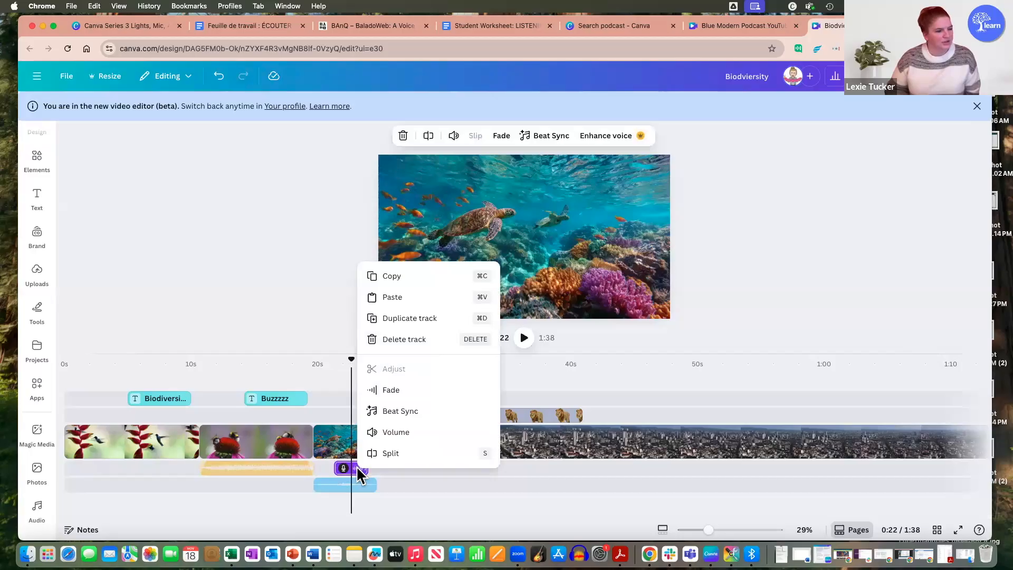
pyautogui.click(424, 434)
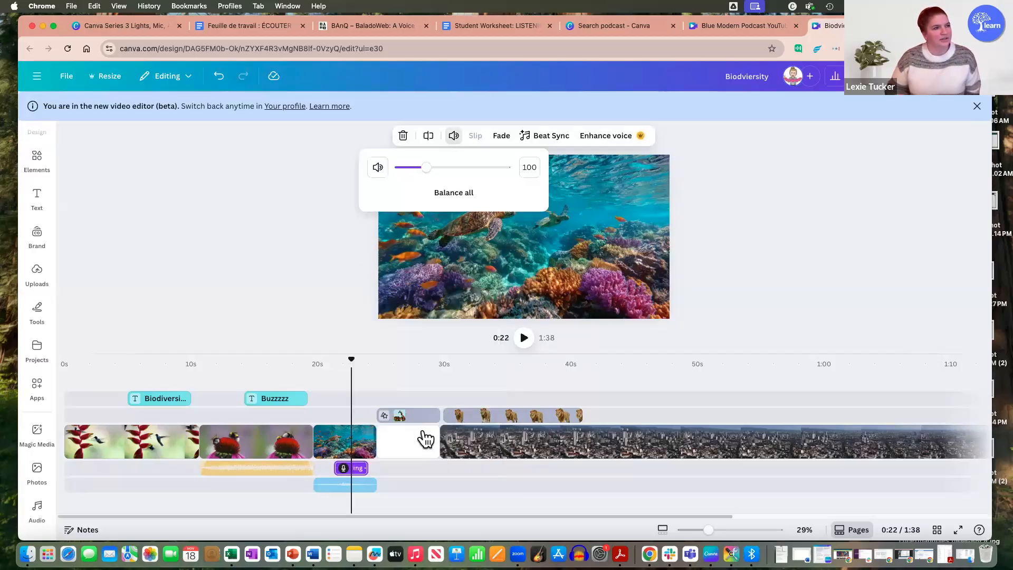
pyautogui.moveTo(422, 174); pyautogui.dragTo(470, 177)
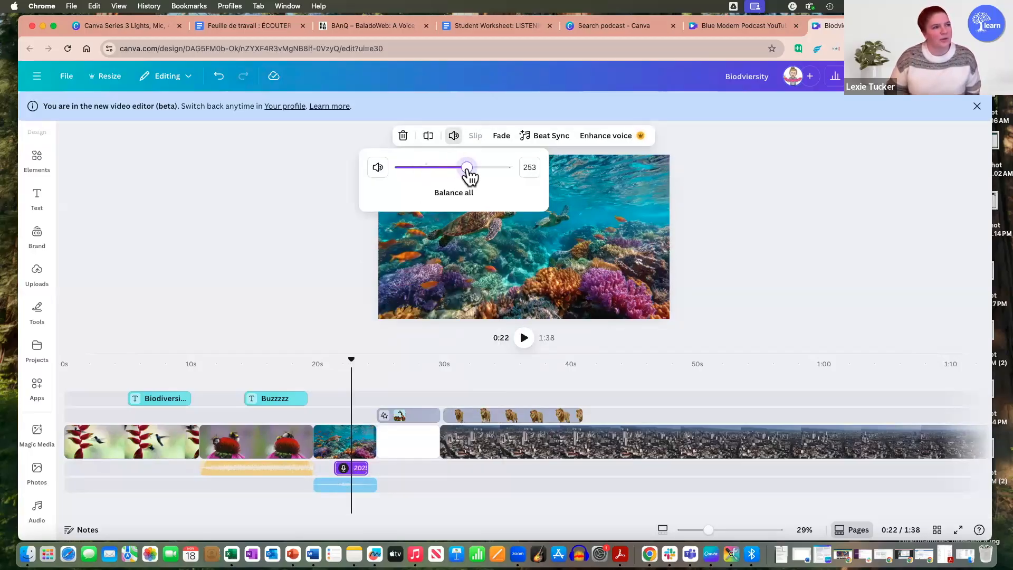
# Step: Lower the ocean waves sound effect's volume to 10 and shift the voiceover recording slightly earlier under the coral reef clip
pyautogui.click(341, 484)
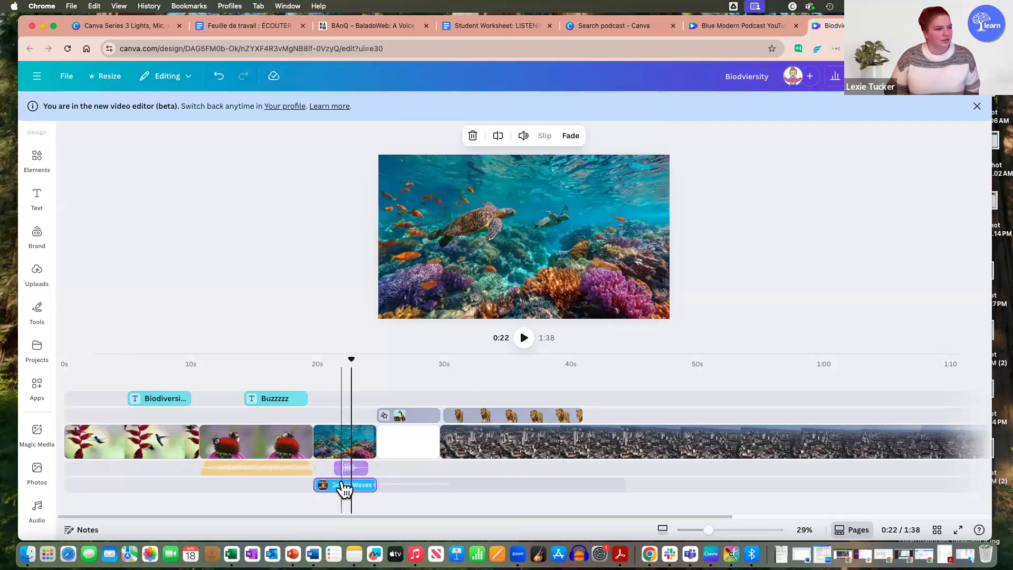
pyautogui.click(368, 485)
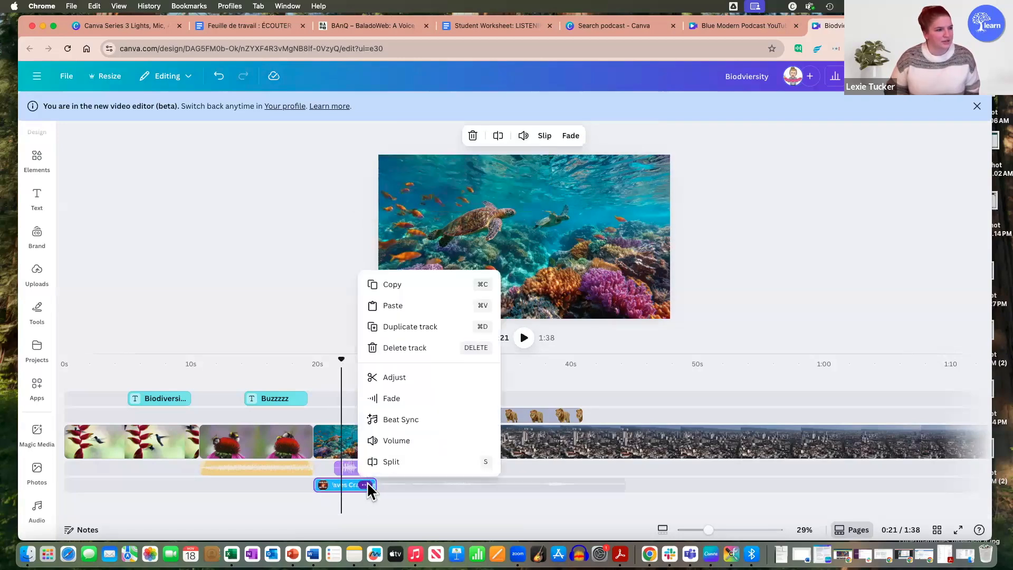
pyautogui.click(407, 439)
pyautogui.moveTo(488, 170); pyautogui.dragTo(472, 175)
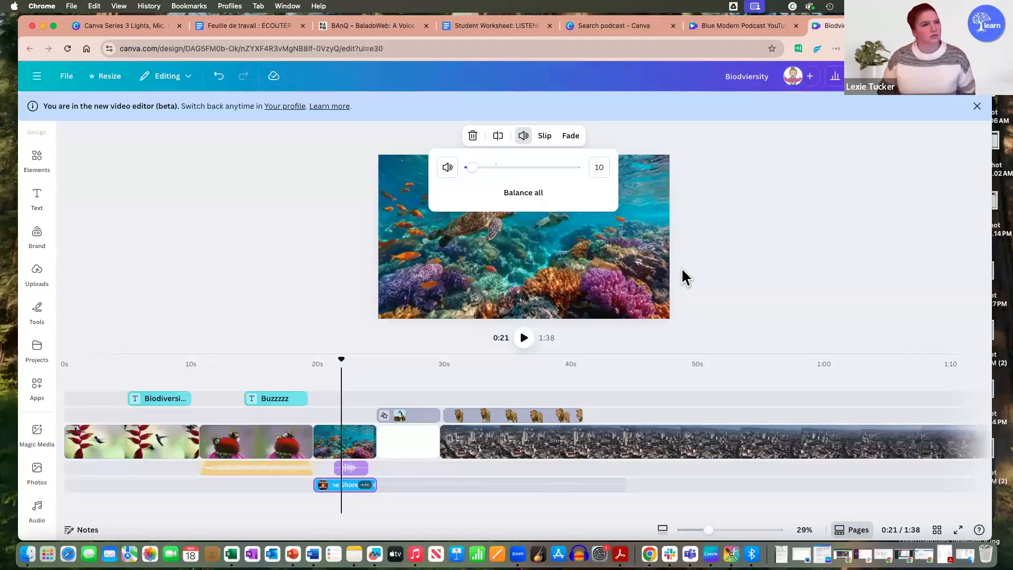
pyautogui.click(794, 262)
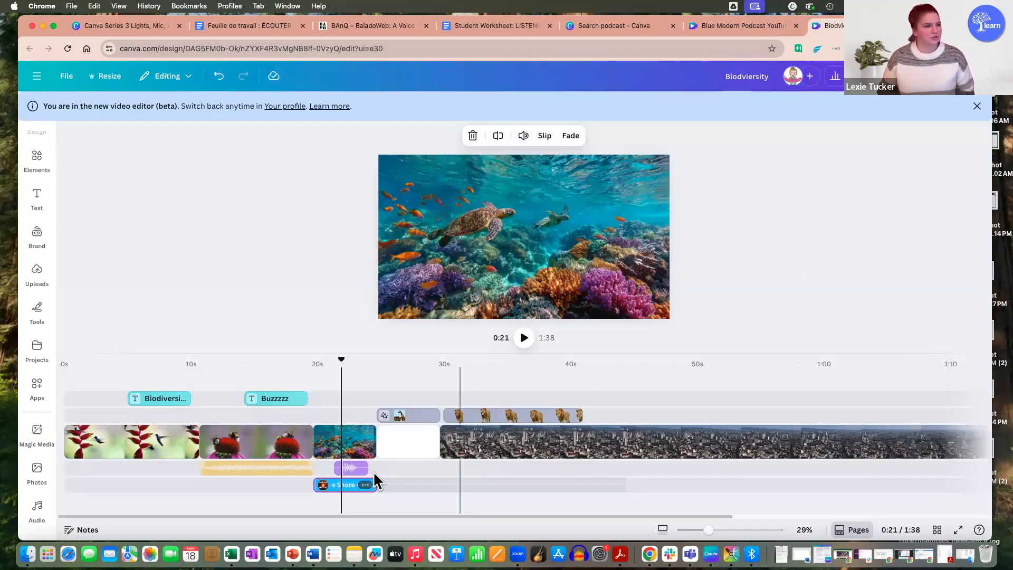
pyautogui.moveTo(352, 468); pyautogui.dragTo(347, 469)
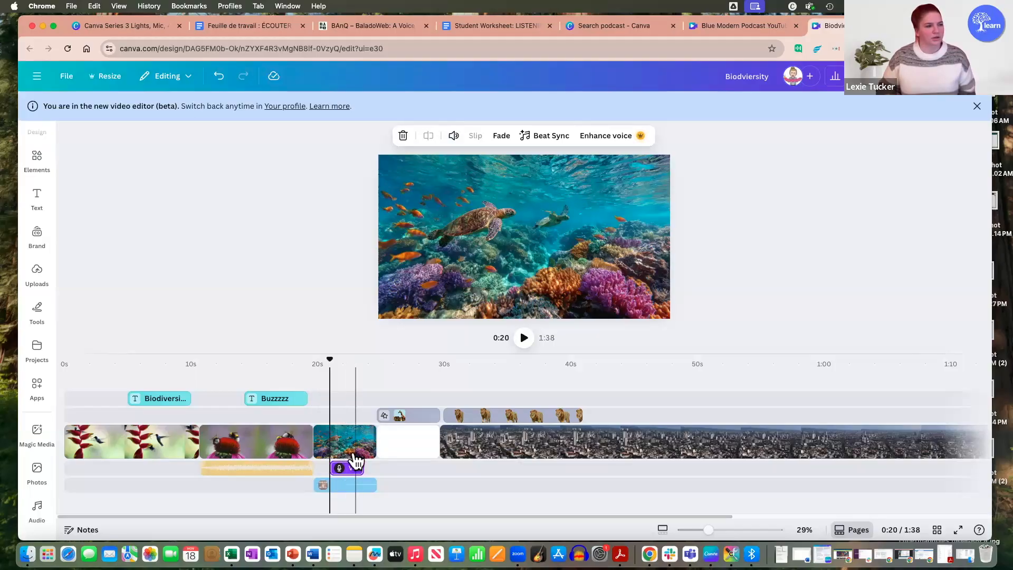
# Step: Play back the background-removed lion walking over the city clip from 0:35
pyautogui.click(510, 417)
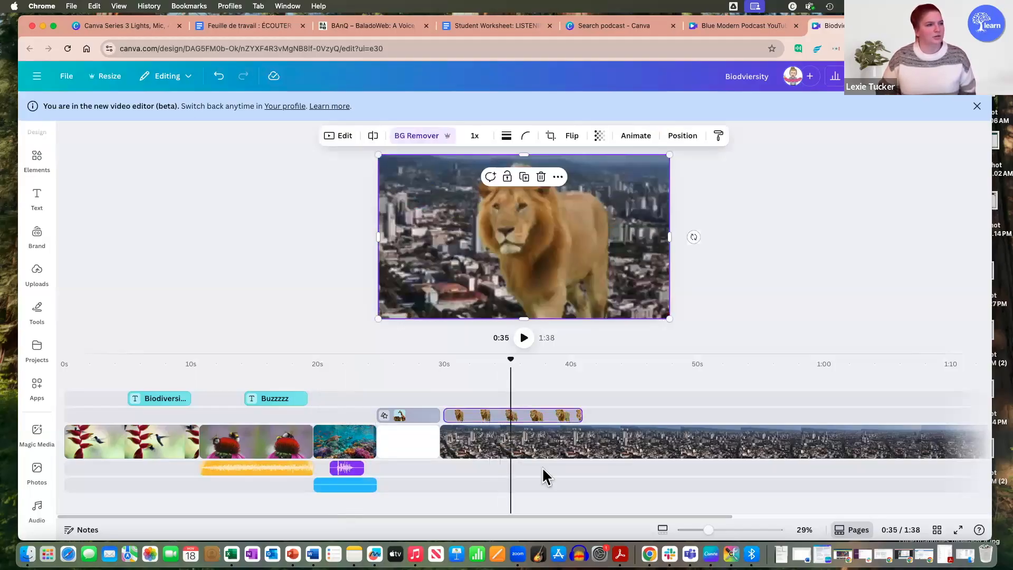
pyautogui.click(524, 338)
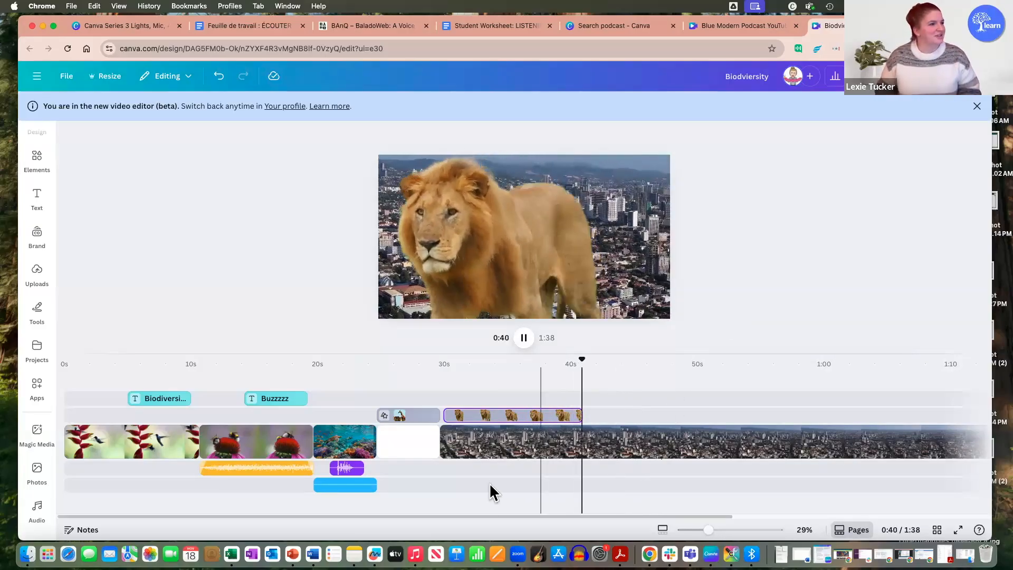
# Step: Add a Dissolve transition between the hummingbird clip and the bee clip
pyautogui.click(183, 449)
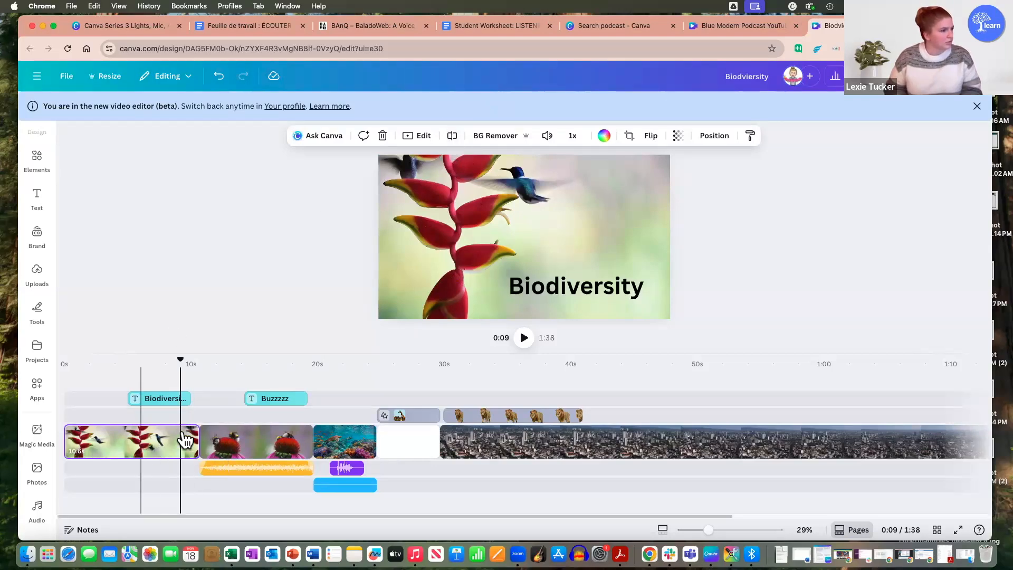
pyautogui.rightClick(285, 313)
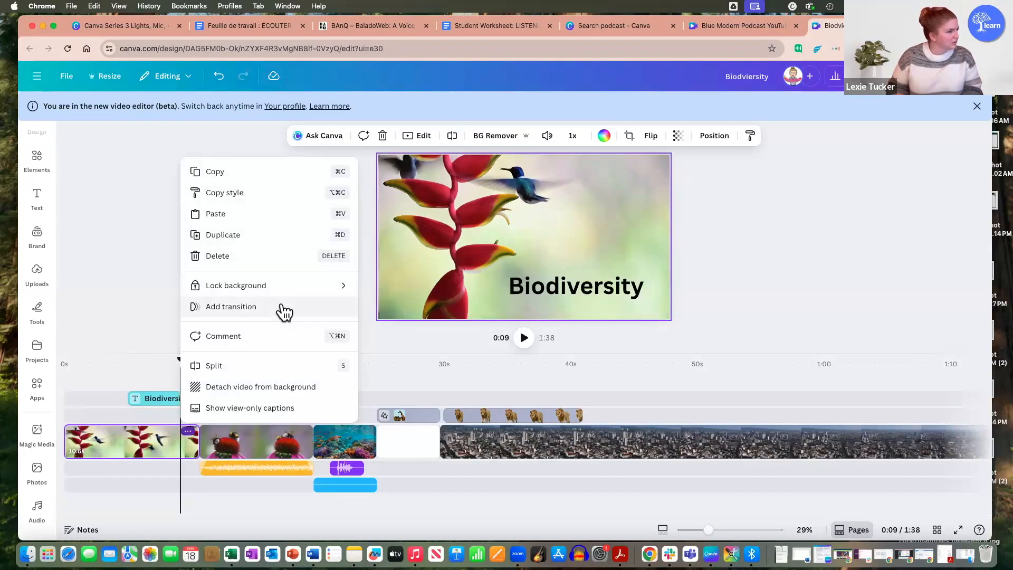
pyautogui.click(187, 438)
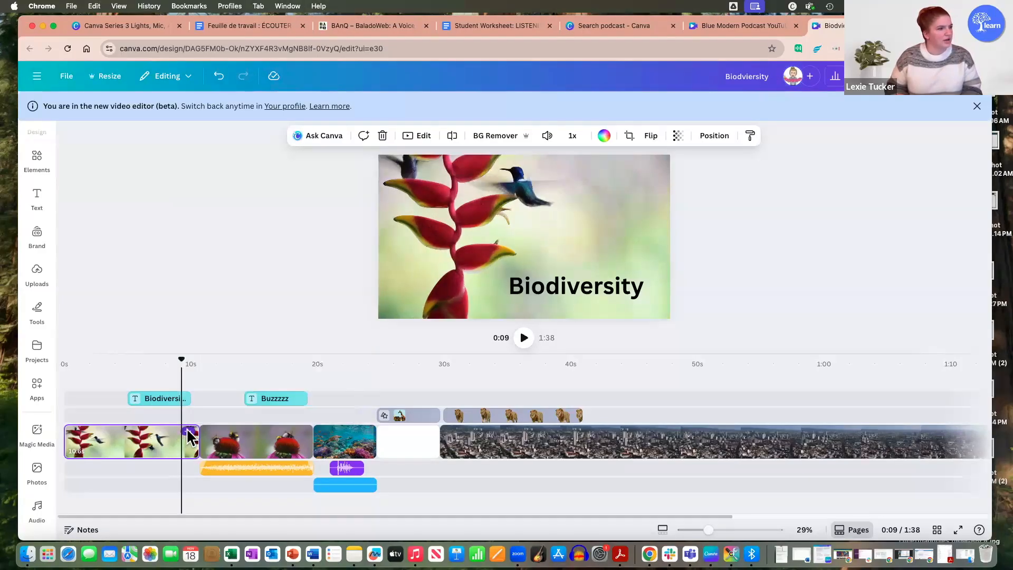
pyautogui.rightClick(188, 438)
pyautogui.click(254, 310)
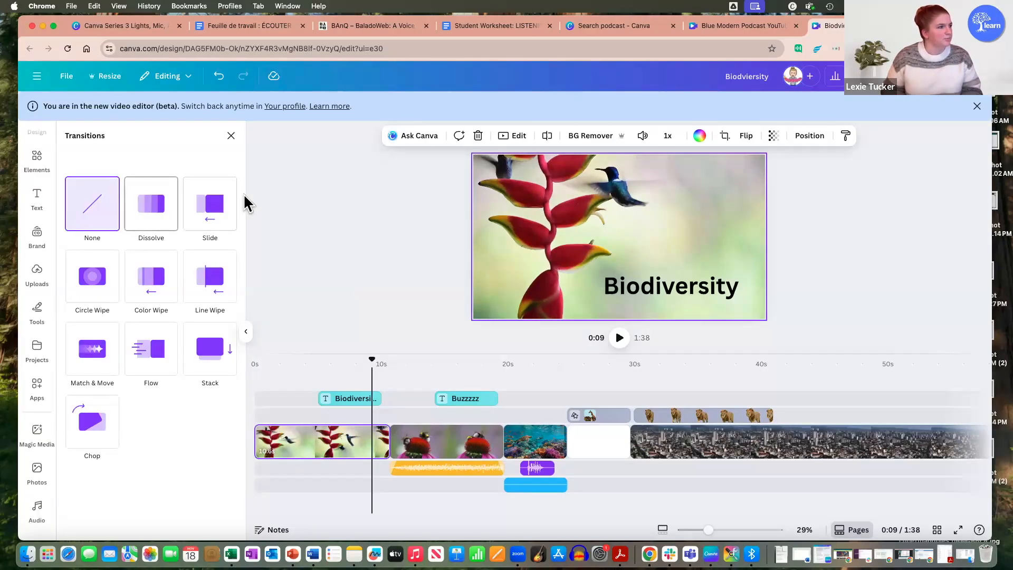
pyautogui.click(161, 223)
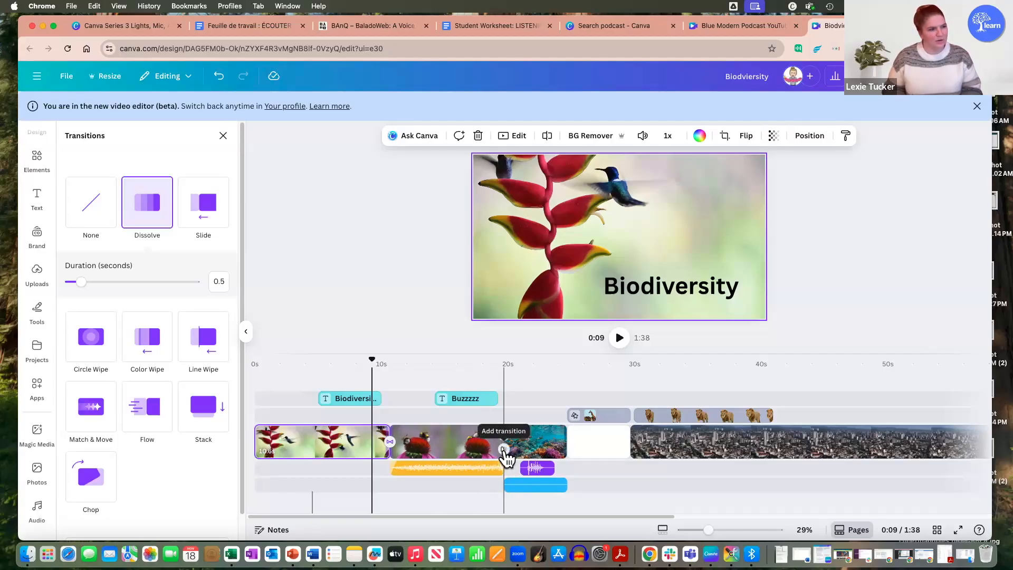
# Step: Add a Flow transition between the bee clip and the coral reef clip with a duration of 1.8 seconds
pyautogui.click(504, 450)
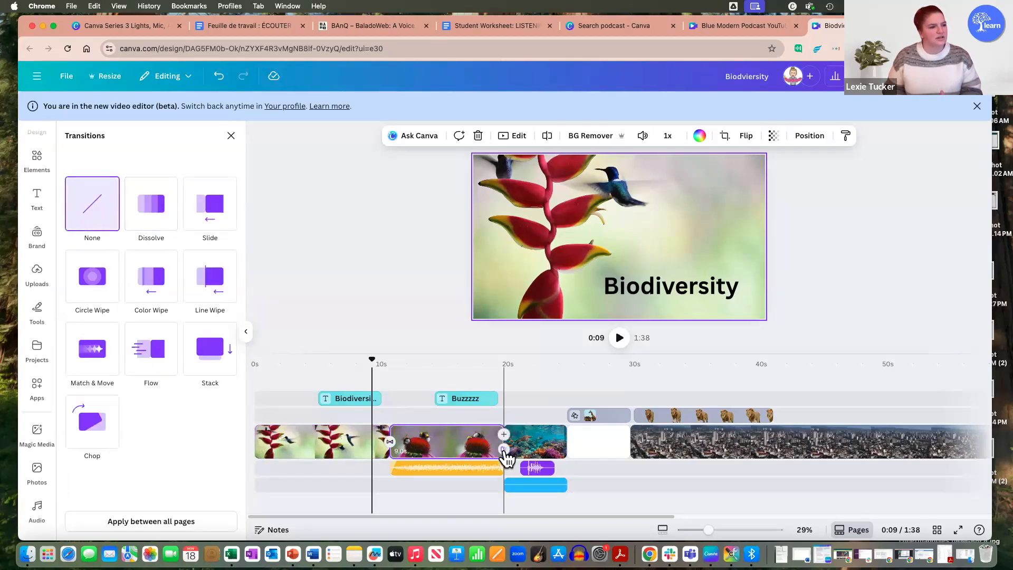
pyautogui.click(154, 336)
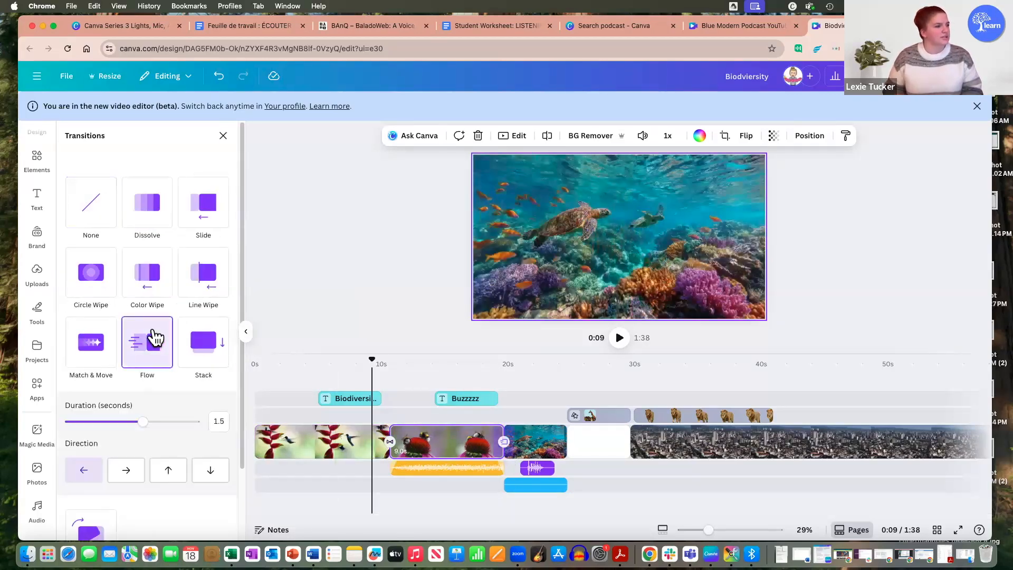
pyautogui.scroll(-1, 148, 385)
pyautogui.moveTo(143, 384); pyautogui.dragTo(158, 385)
pyautogui.scroll(-1, 147, 386)
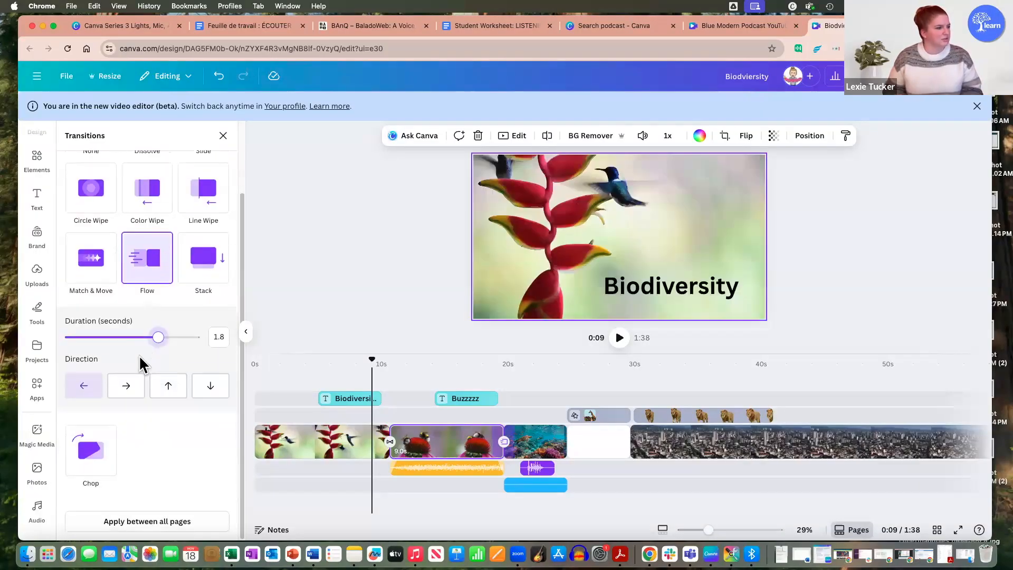
# Step: Apply the 1.8-second Flow transition between all pages of the video
pyautogui.scroll(2, 137, 275)
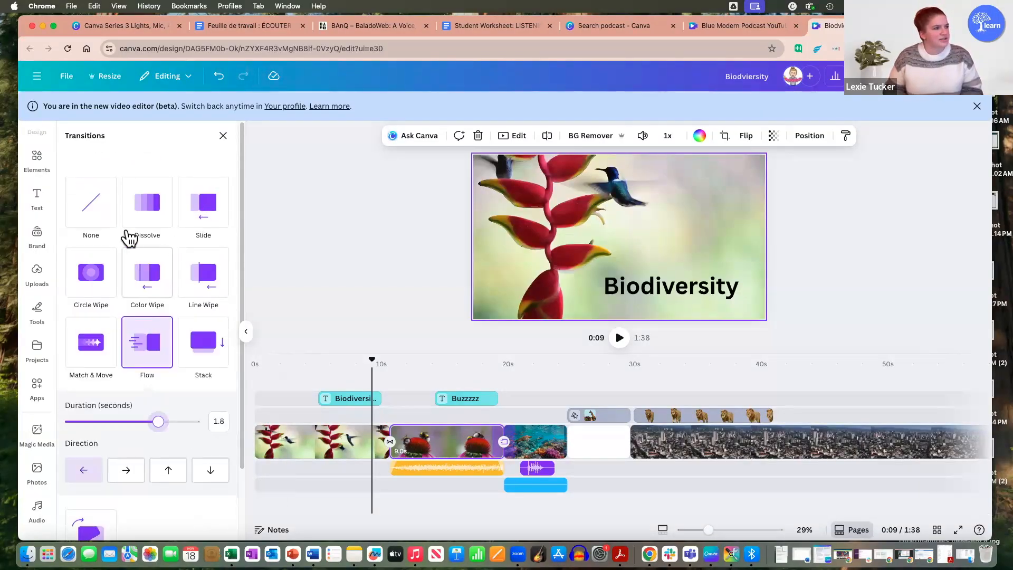
pyautogui.scroll(-2, 137, 322)
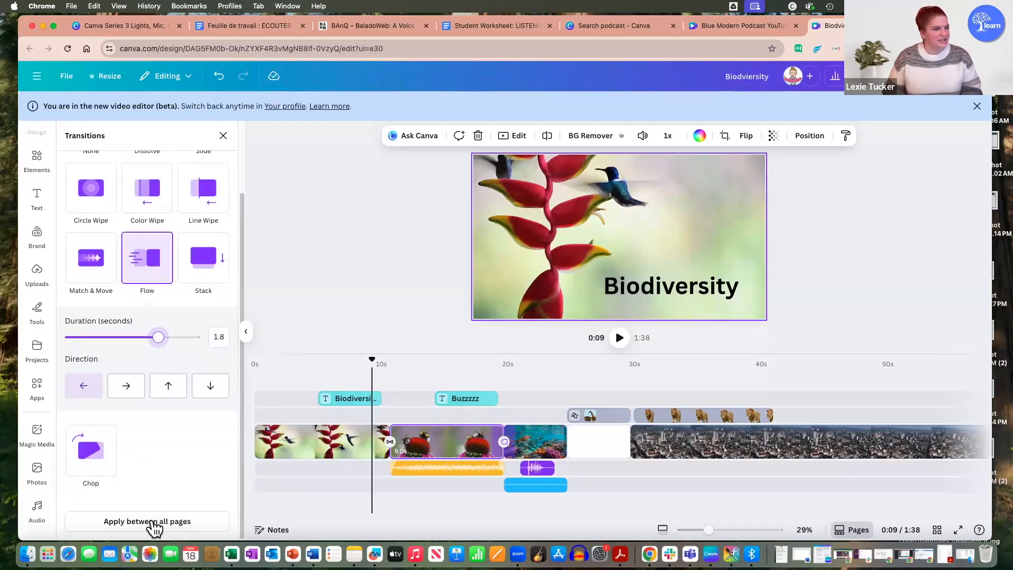
pyautogui.click(155, 523)
pyautogui.scroll(2, 163, 527)
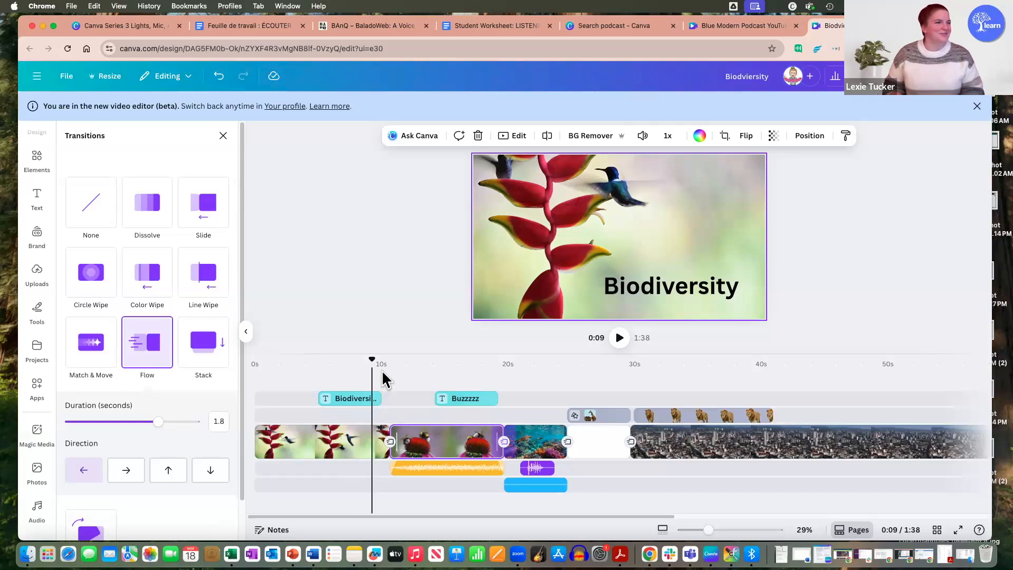
# Step: Play back the transition from the hummingbird clip to the bee clip, stop at 0:12 and close the transition options
pyautogui.click(621, 339)
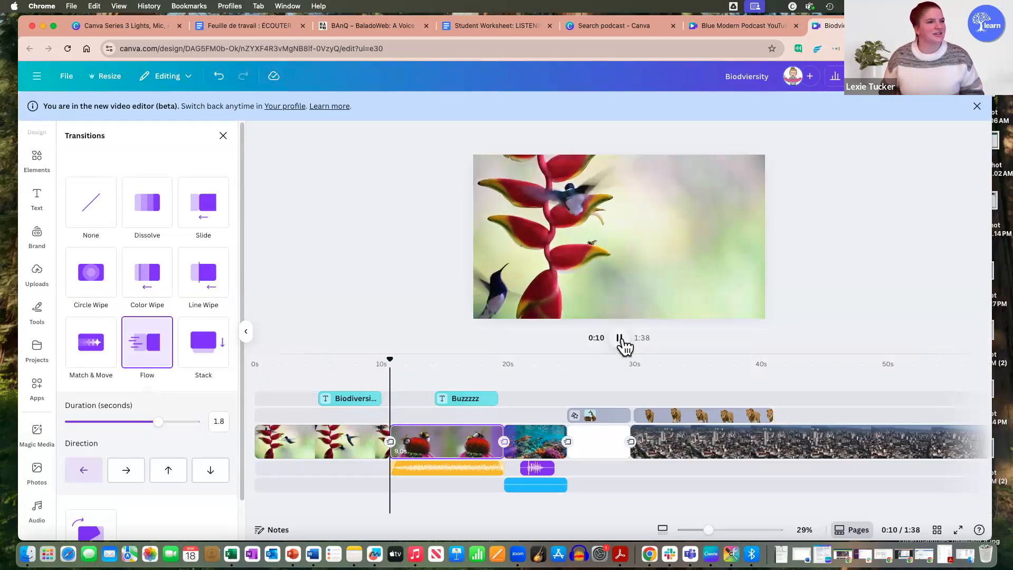
pyautogui.click(621, 338)
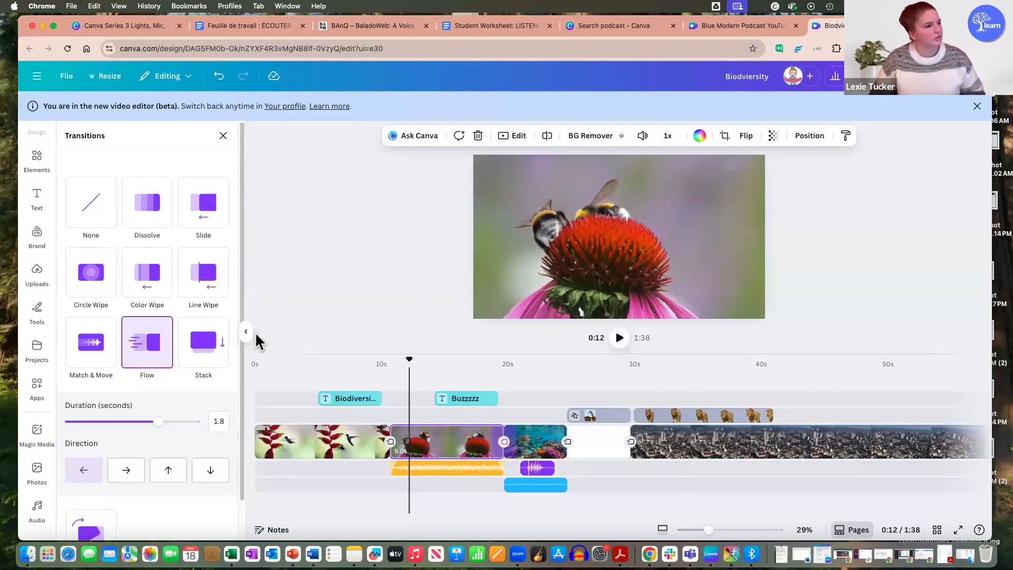
pyautogui.click(495, 321)
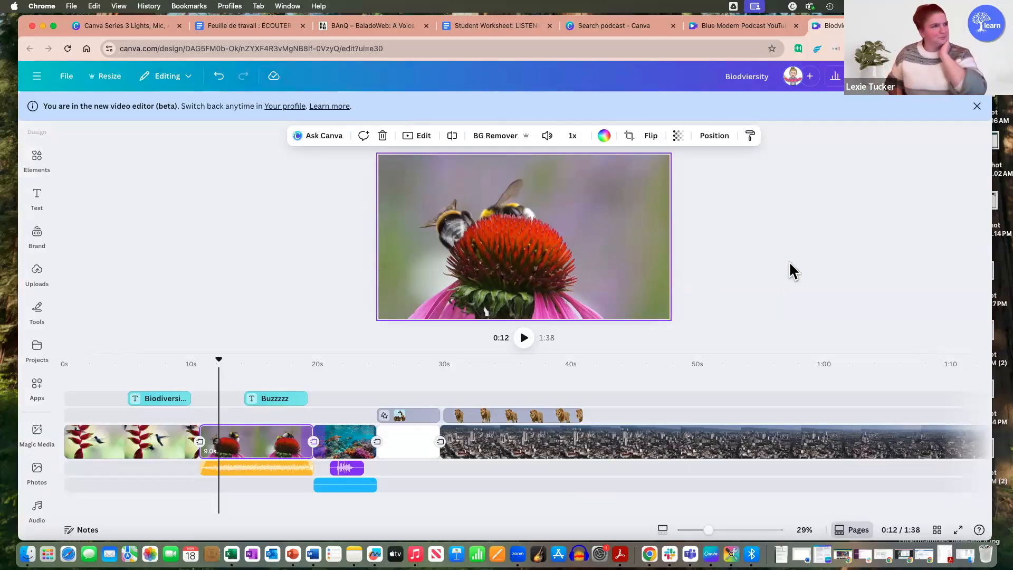
# Step: Dismiss the new video editor notice and move the playhead to 0:35 over the lion clip
pyautogui.click(977, 106)
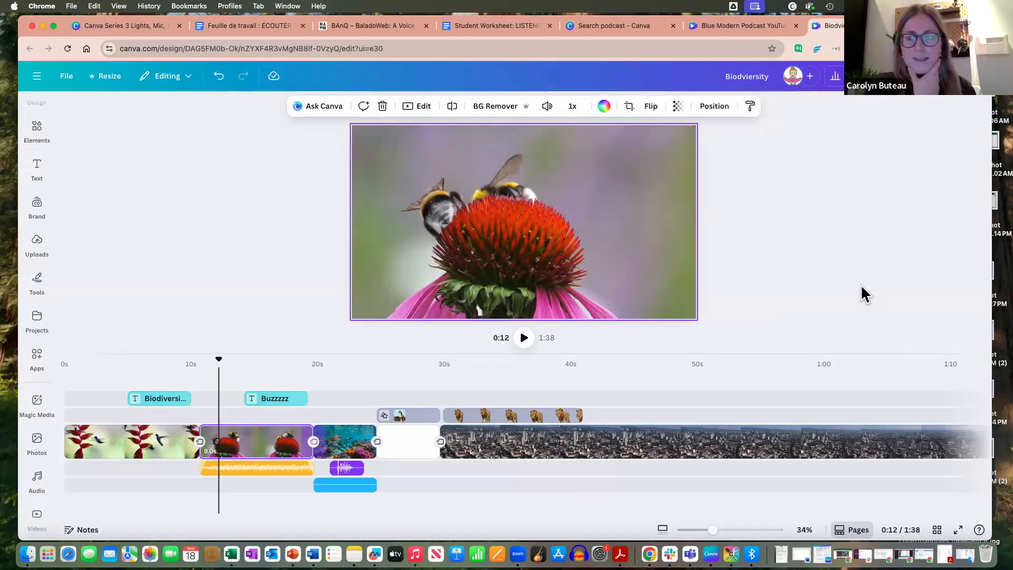
pyautogui.click(516, 399)
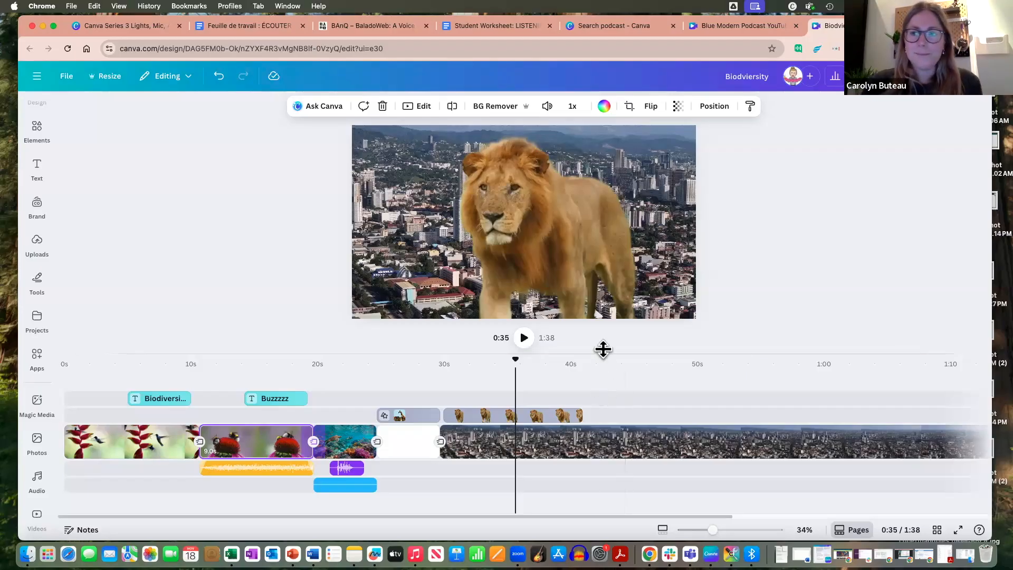
pyautogui.moveTo(676, 516); pyautogui.dragTo(887, 488)
pyautogui.moveTo(724, 493); pyautogui.dragTo(508, 469)
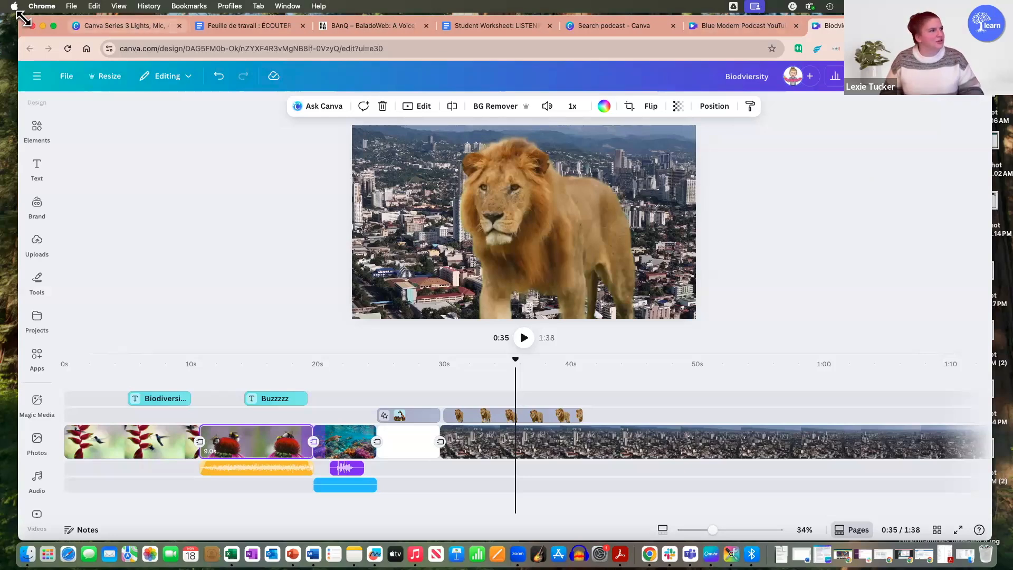
# Step: Shrink the browser window so the whole editor header is reachable, and view the design's sharing options
pyautogui.moveTo(11, 62); pyautogui.dragTo(40, 97)
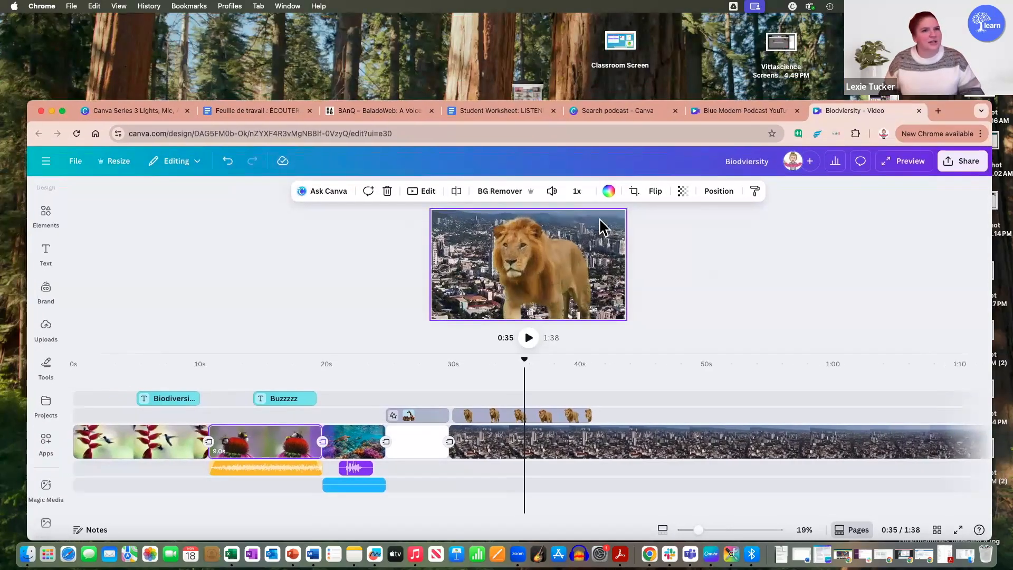
pyautogui.click(970, 166)
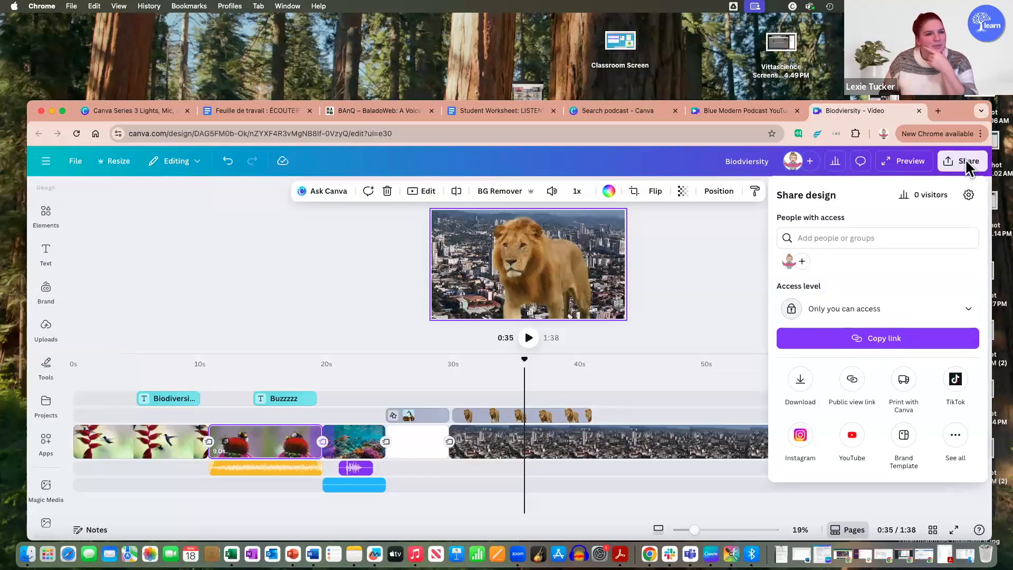
pyautogui.click(723, 252)
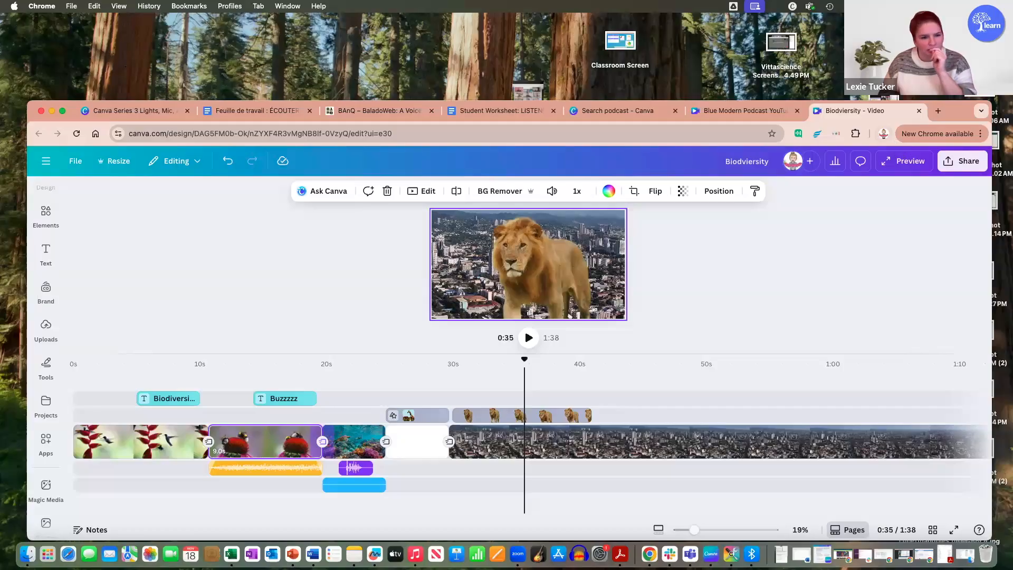
# Step: Switch to another Chrome profile, load canva.com/templates in a new tab and separate that tab into its own window
pyautogui.click(884, 134)
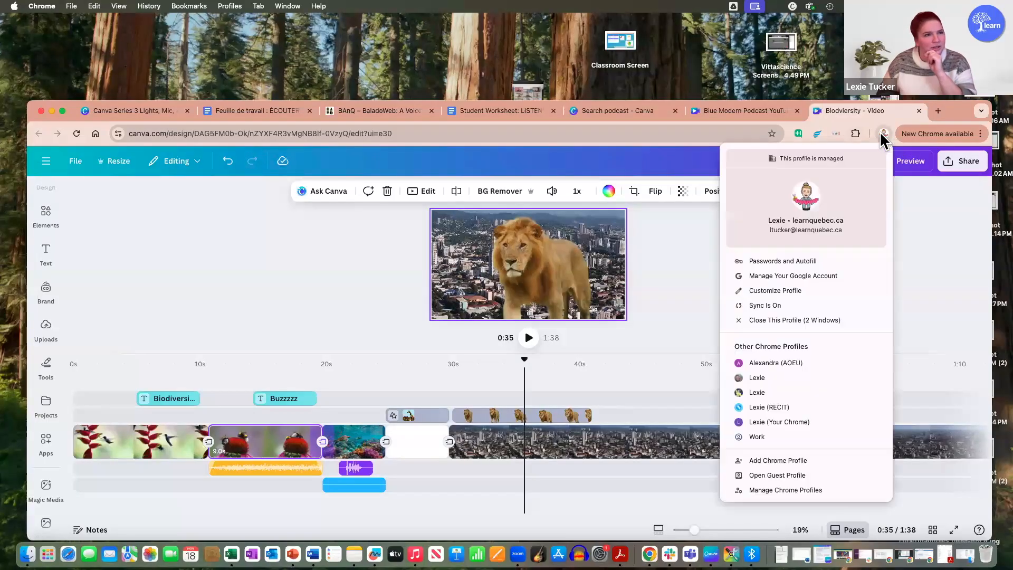
pyautogui.click(785, 393)
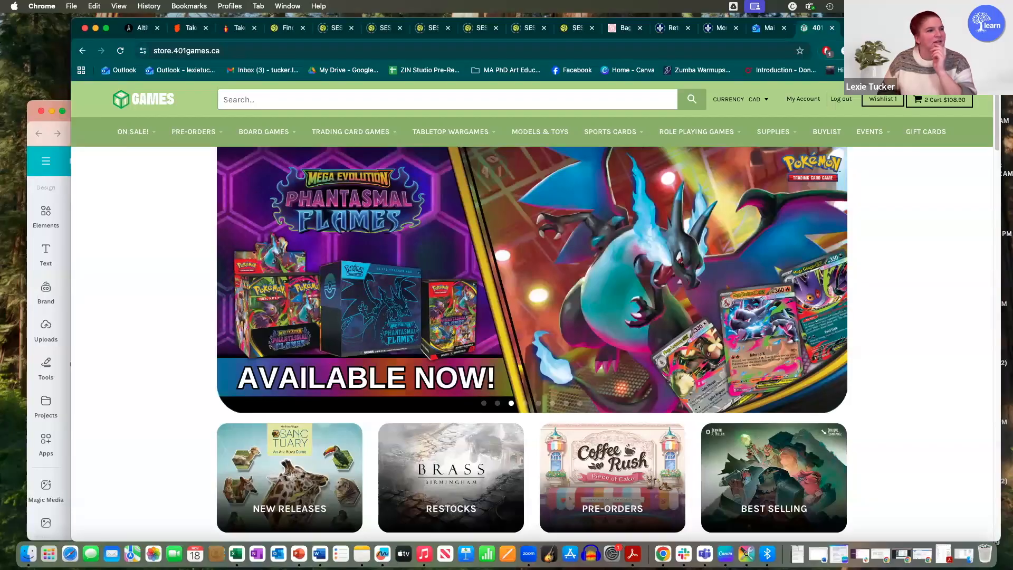
pyautogui.press('super+t')
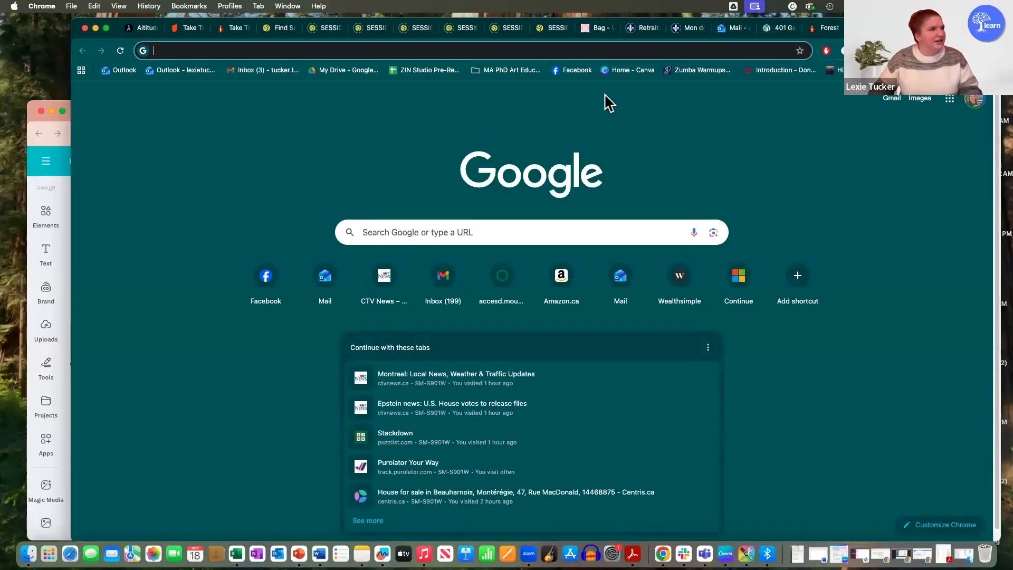
pyautogui.write('canva.com/templates')
pyautogui.press('Return')
pyautogui.moveTo(55, 27); pyautogui.dragTo(15, 38)
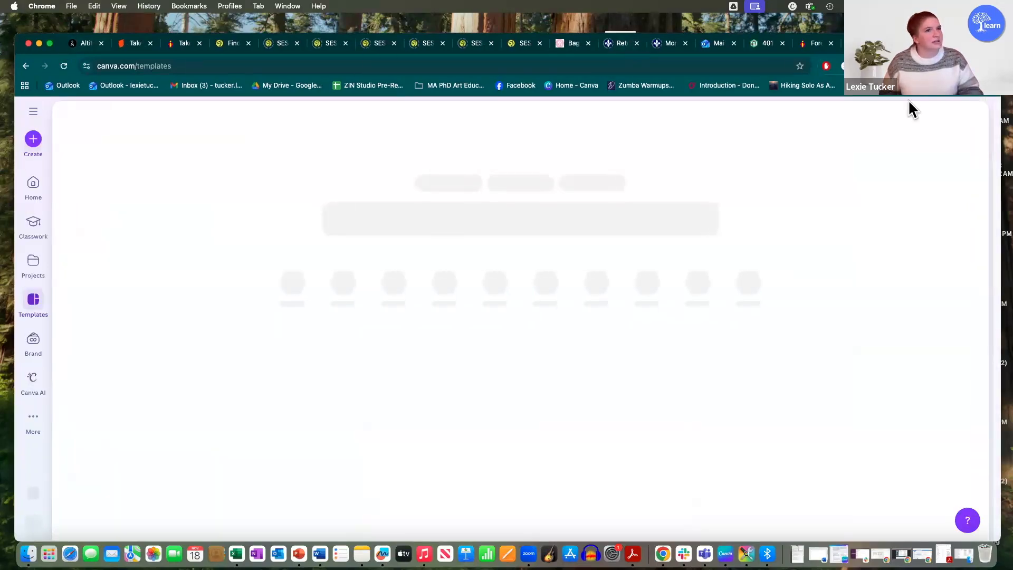
pyautogui.moveTo(919, 43)
pyautogui.mouseDown()
pyautogui.moveTo(869, 24)
pyautogui.moveTo(924, 25)
pyautogui.mouseUp()
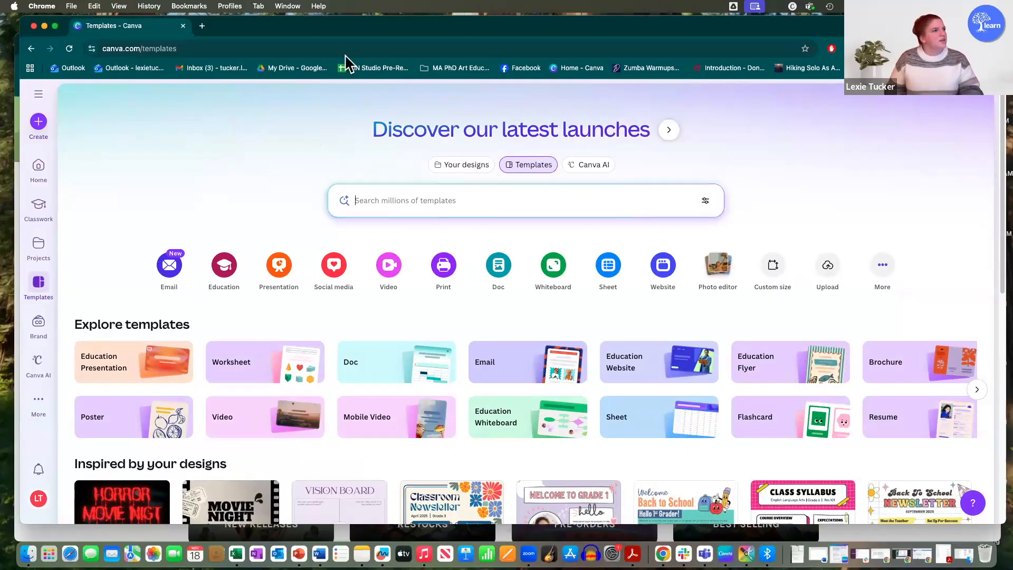
pyautogui.moveTo(348, 36); pyautogui.dragTo(346, 39)
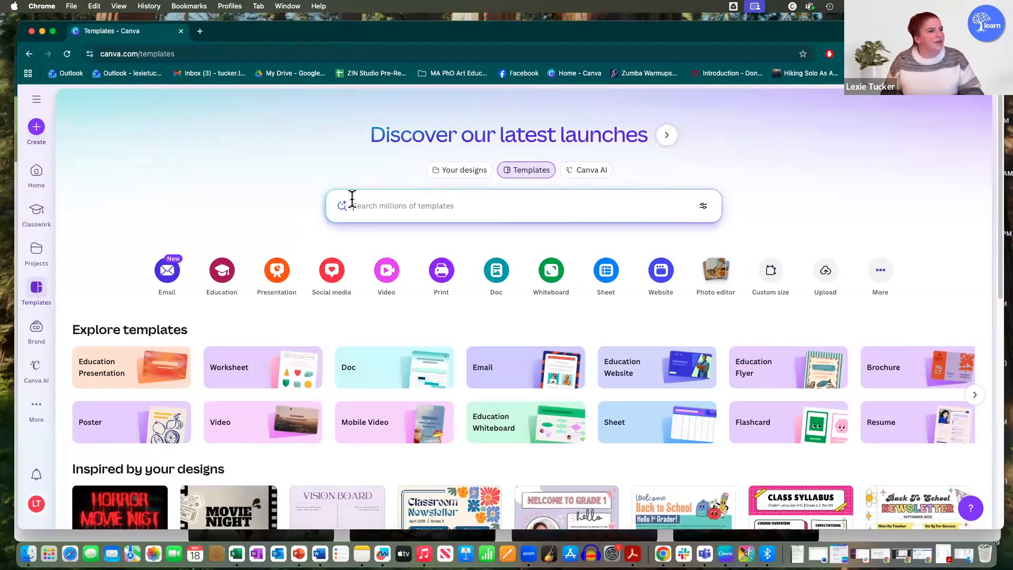
# Step: Create a blank landscape video design and lower the browser window so the whole editor header is reachable
pyautogui.click(391, 261)
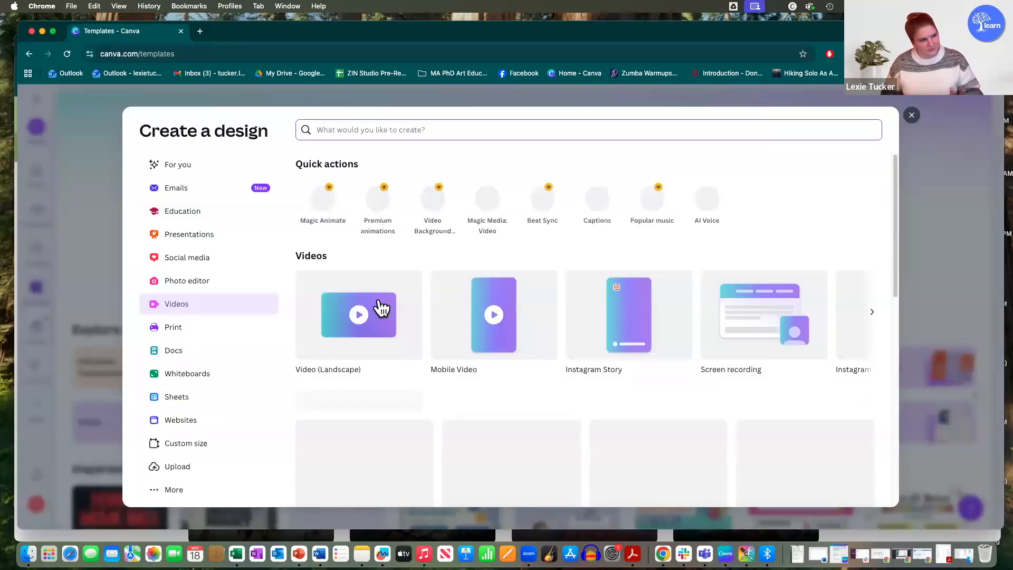
pyautogui.click(381, 307)
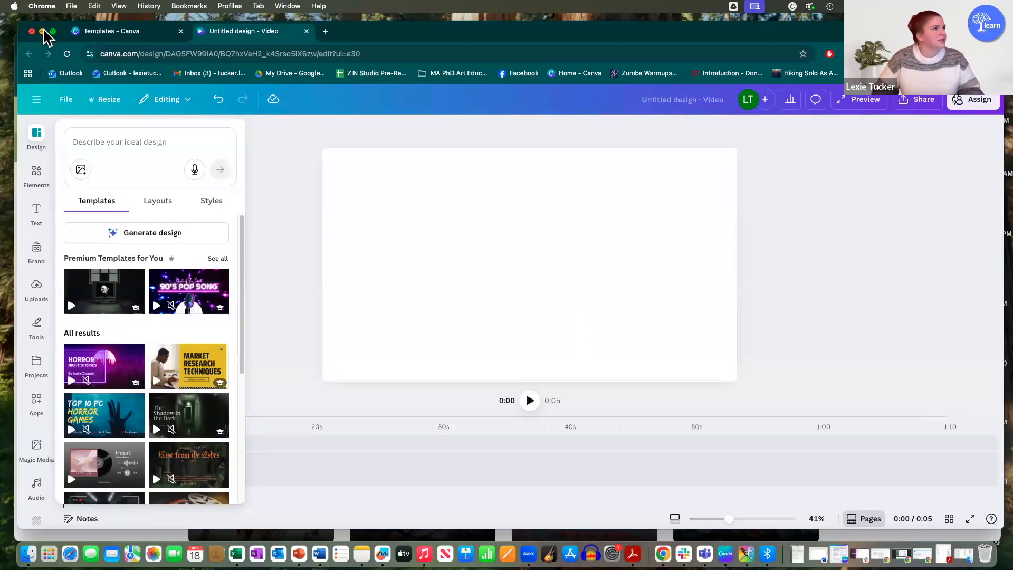
pyautogui.moveTo(586, 23); pyautogui.dragTo(581, 46)
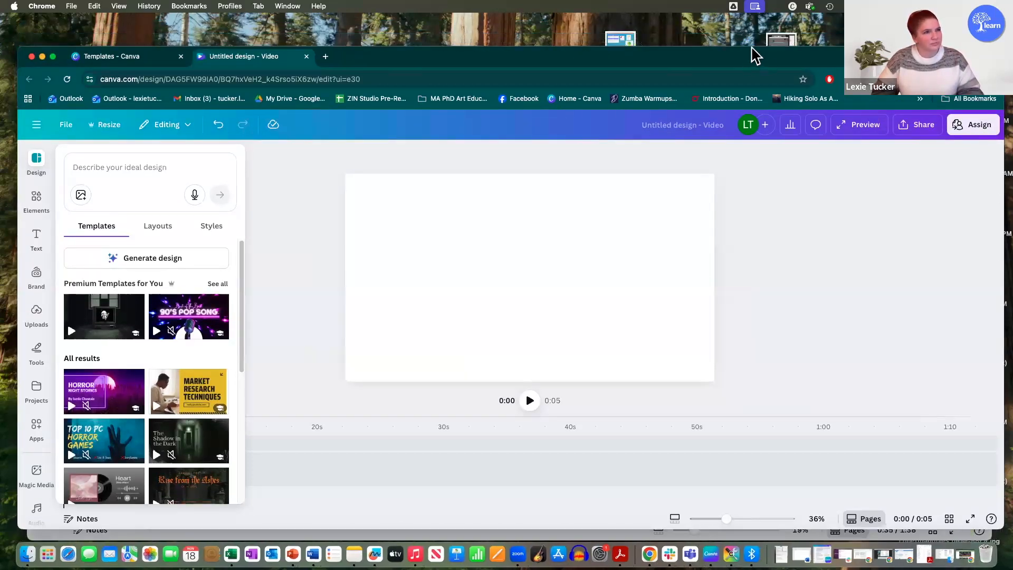
pyautogui.moveTo(753, 50); pyautogui.dragTo(753, 67)
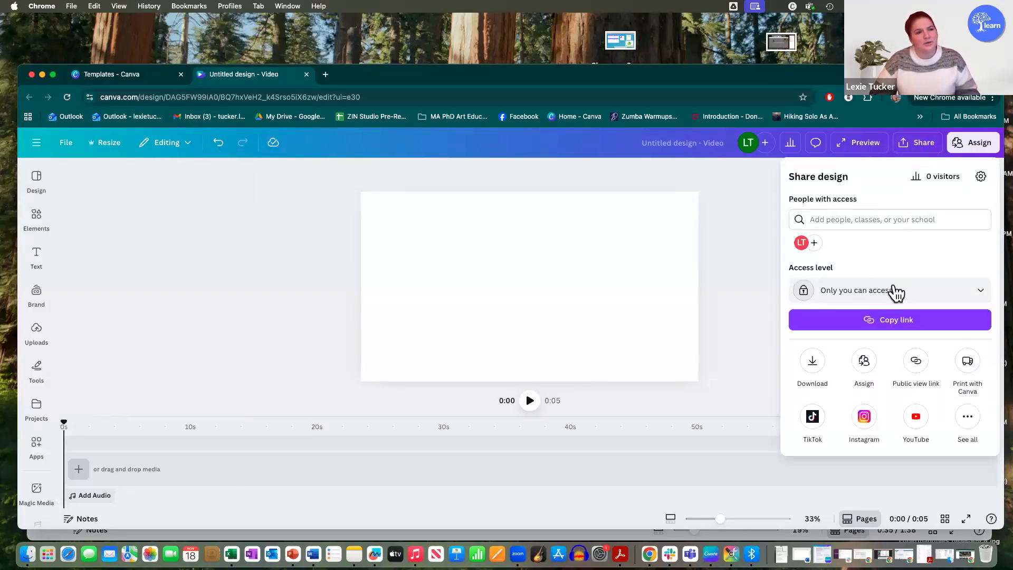
# Step: In the design's sharing options, enter the e-mail address of the person to share with
pyautogui.click(874, 222)
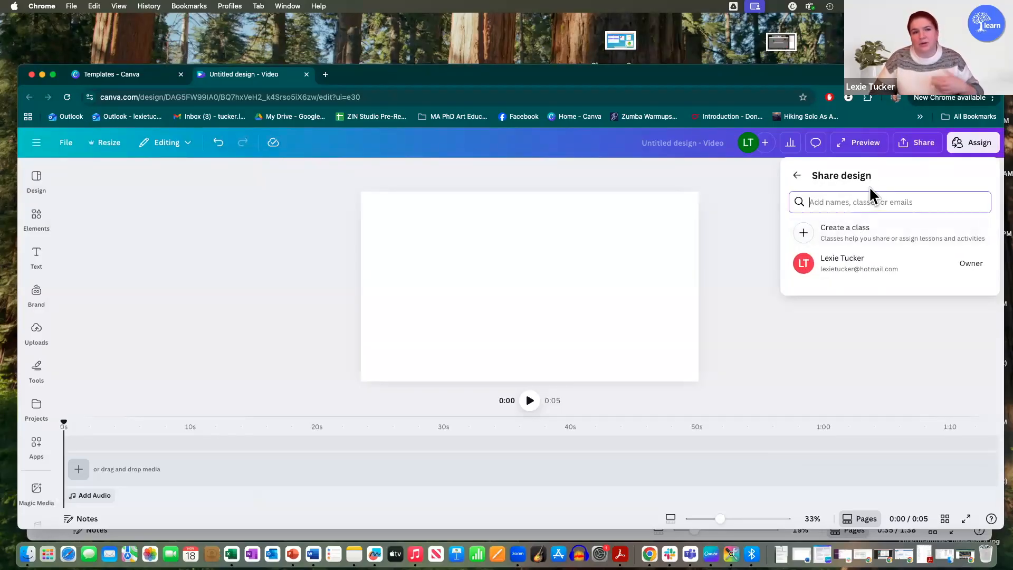
pyautogui.write('c')
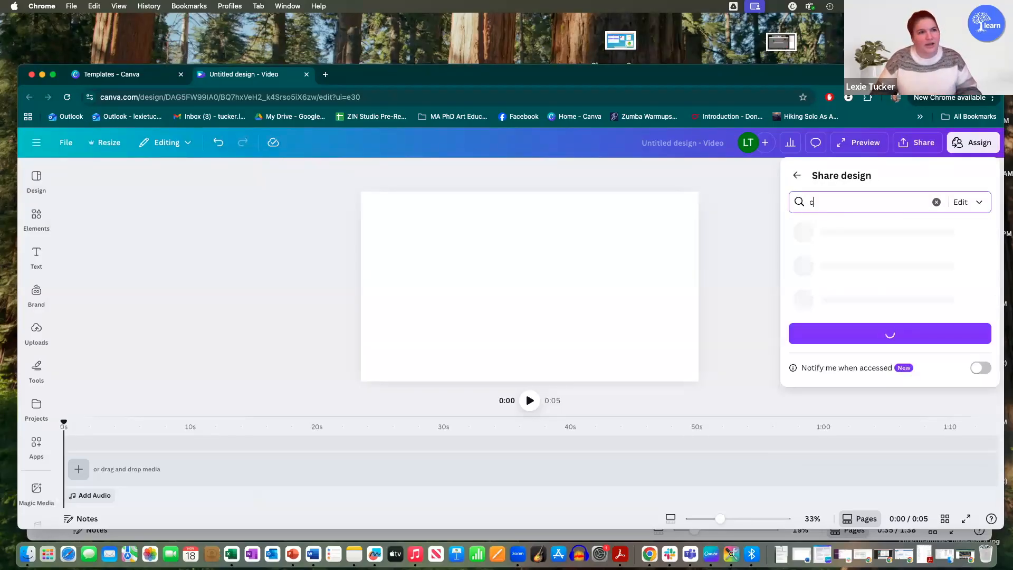
pyautogui.press('BackSpace')
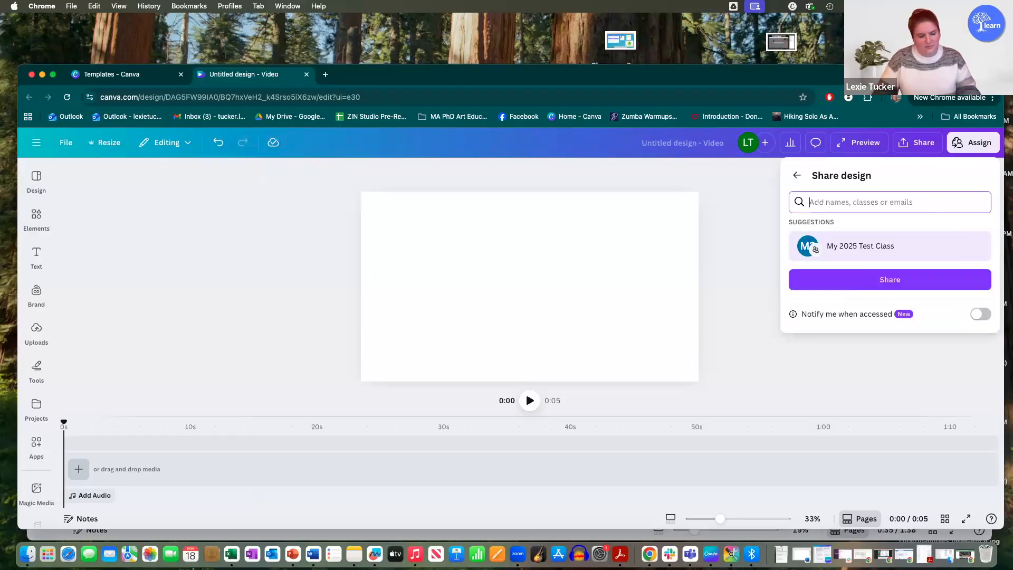
pyautogui.write('tucker')
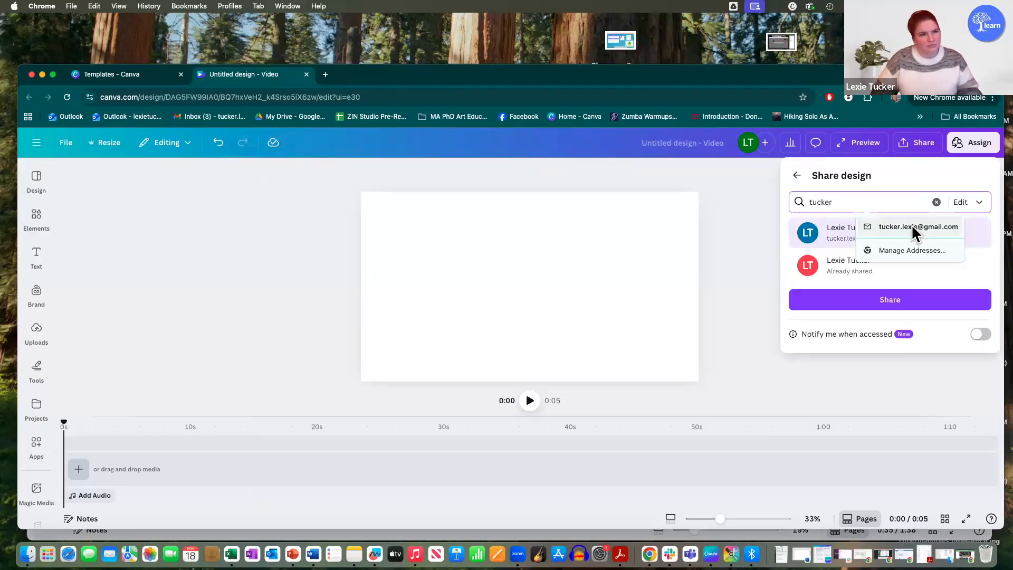
pyautogui.click(912, 226)
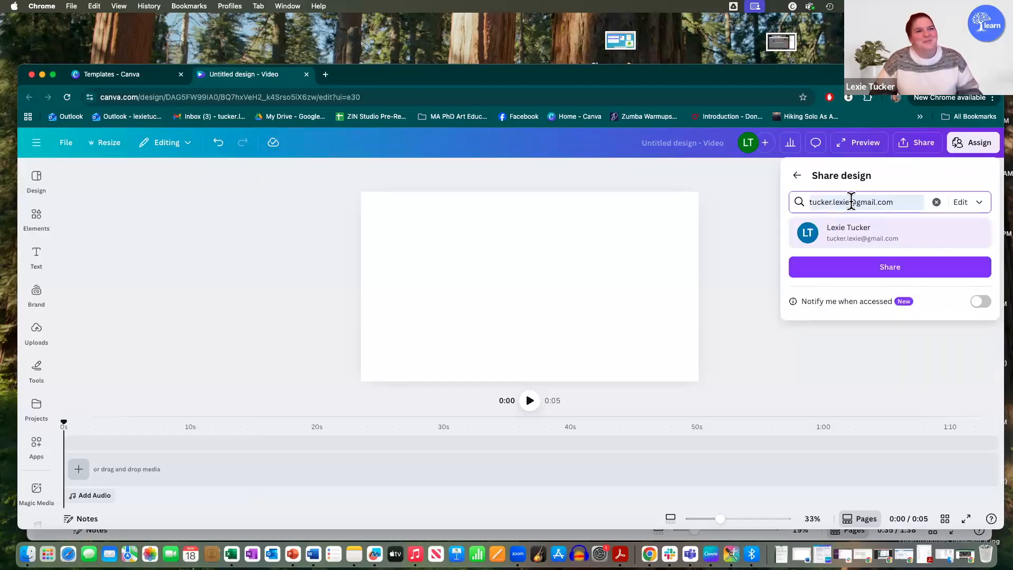
# Step: Give the recipient edit access, share the design with them and return to the main sharing options
pyautogui.click(975, 206)
pyautogui.click(901, 277)
pyautogui.click(977, 207)
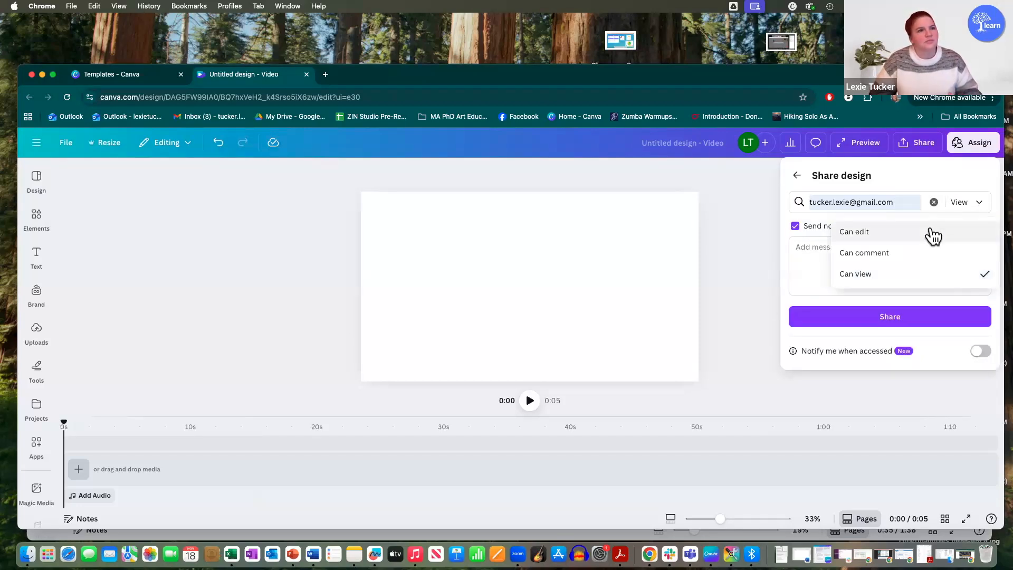
pyautogui.click(933, 236)
pyautogui.click(897, 323)
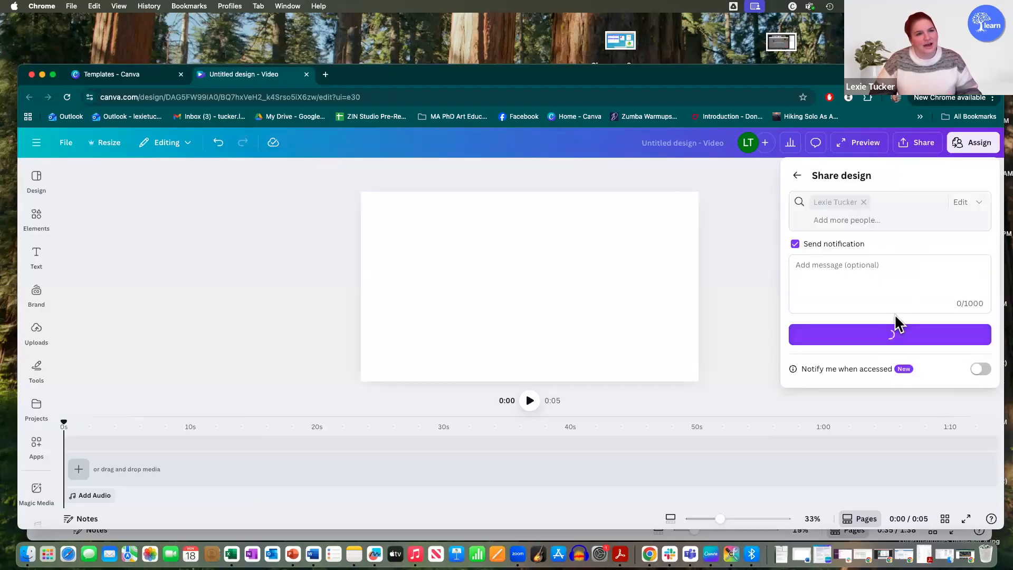
pyautogui.click(800, 174)
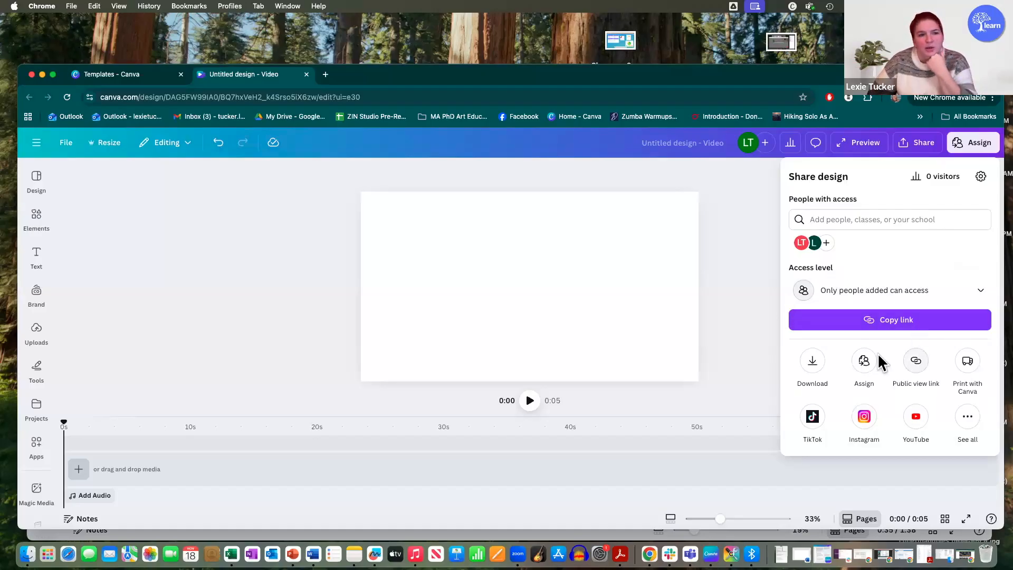
# Step: Check the public view link option, and fill the blank page with the 10-second stock clip of blue and orange lights
pyautogui.click(917, 361)
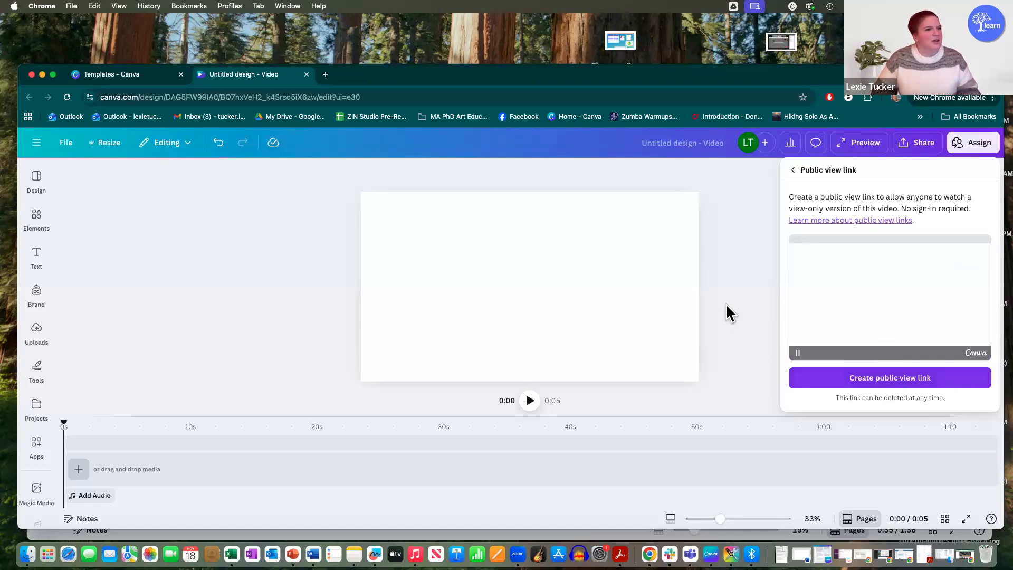
pyautogui.click(207, 219)
pyautogui.click(29, 223)
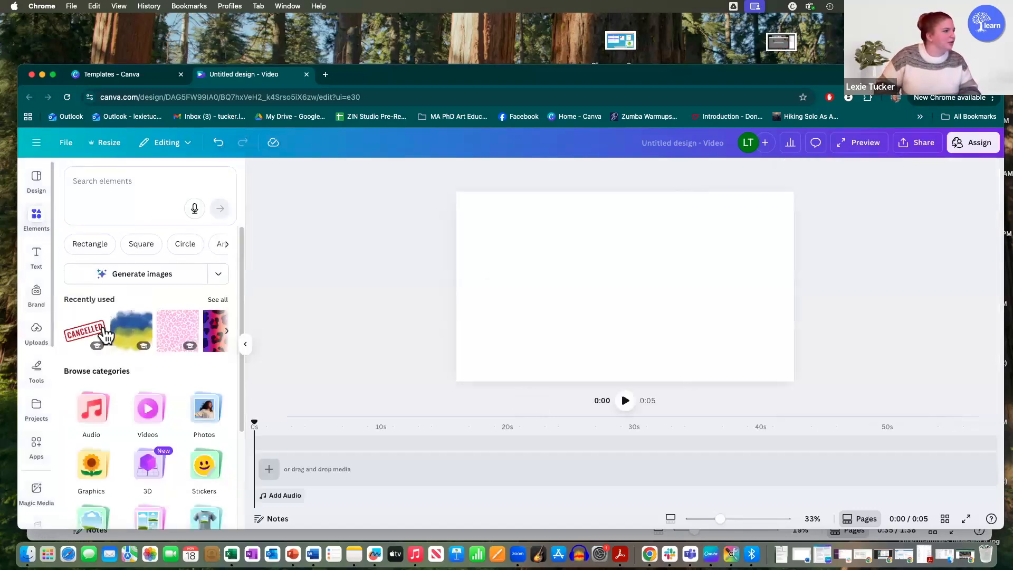
pyautogui.click(147, 408)
pyautogui.moveTo(188, 391); pyautogui.dragTo(677, 294)
pyautogui.rightClick(678, 294)
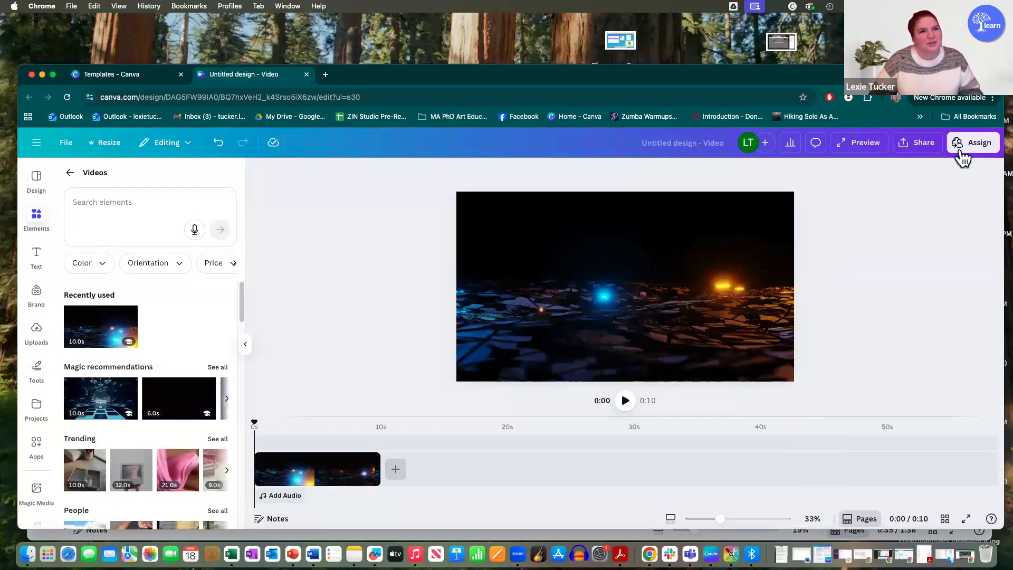
# Step: Create a public view link for the video and copy it
pyautogui.click(905, 147)
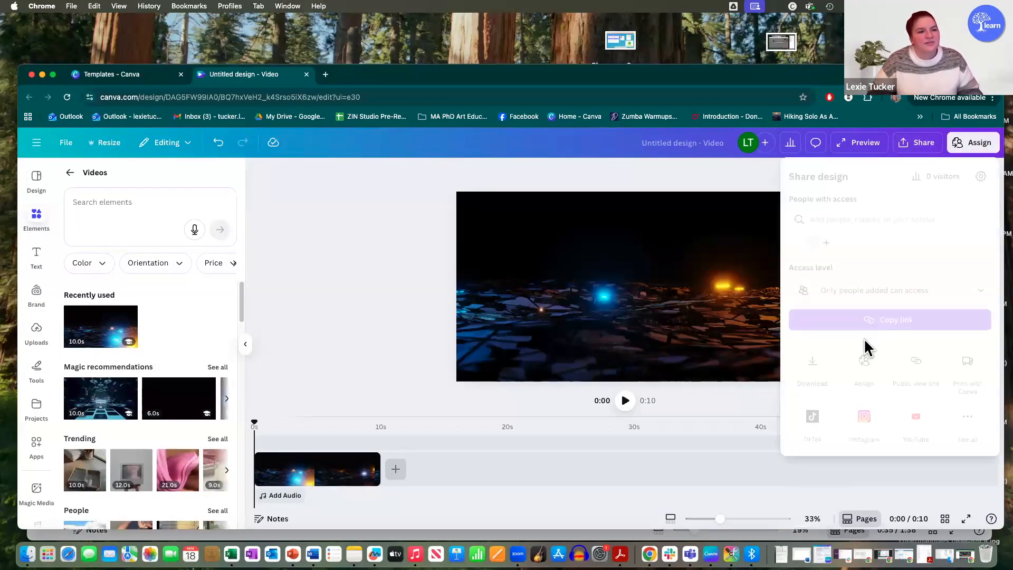
pyautogui.click(917, 361)
pyautogui.click(911, 379)
pyautogui.click(976, 366)
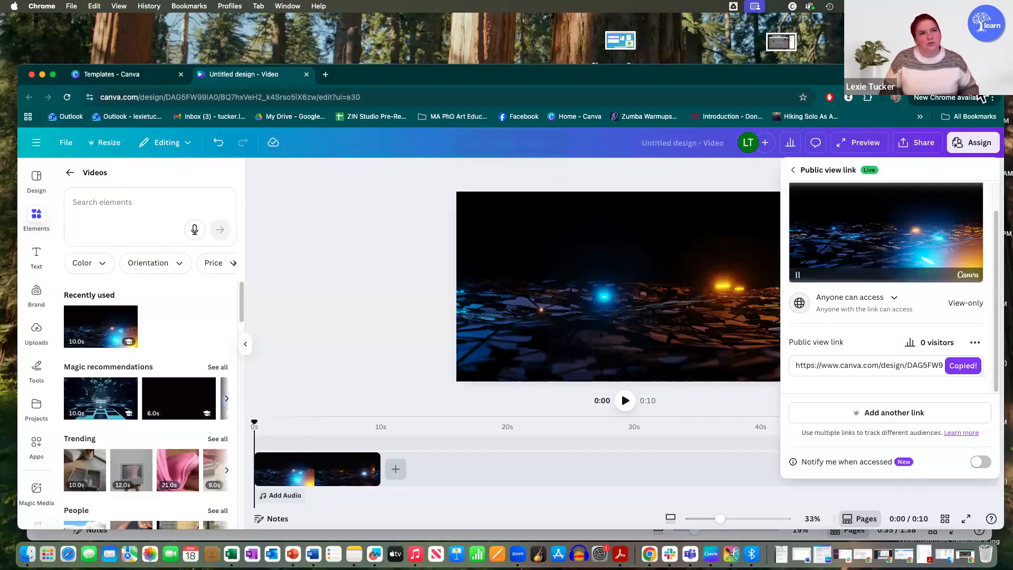
# Step: Open the copied public view link in a new browser tab, play the video and pause it at 0:02
pyautogui.click(898, 167)
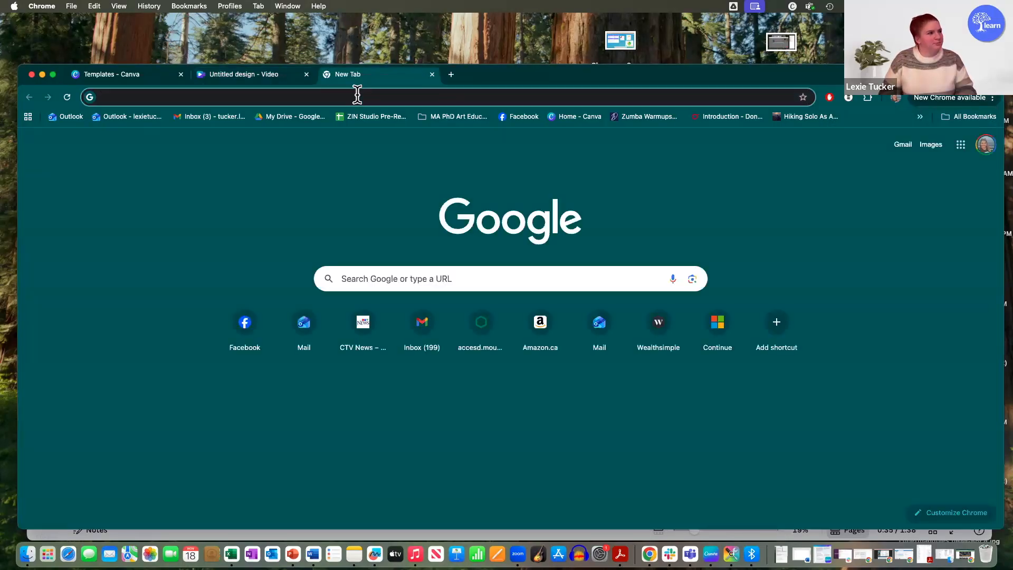
pyautogui.press('super+v')
pyautogui.press('Return')
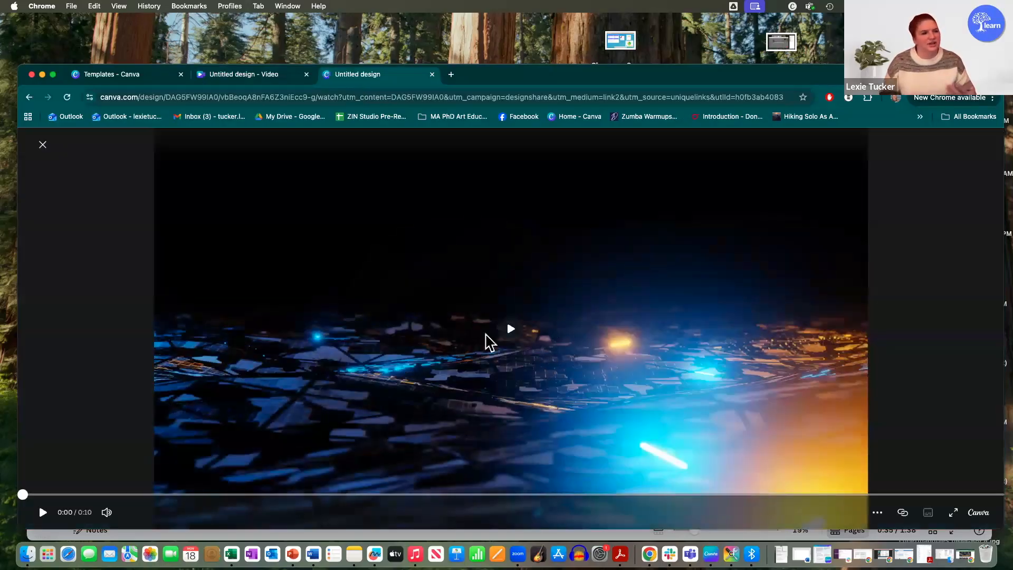
pyautogui.click(502, 334)
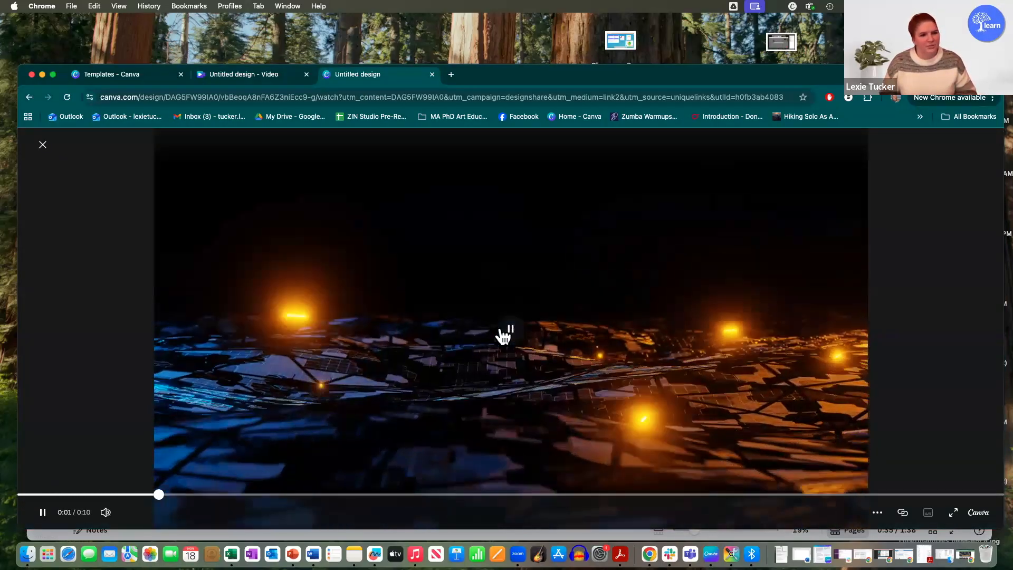
pyautogui.click(511, 338)
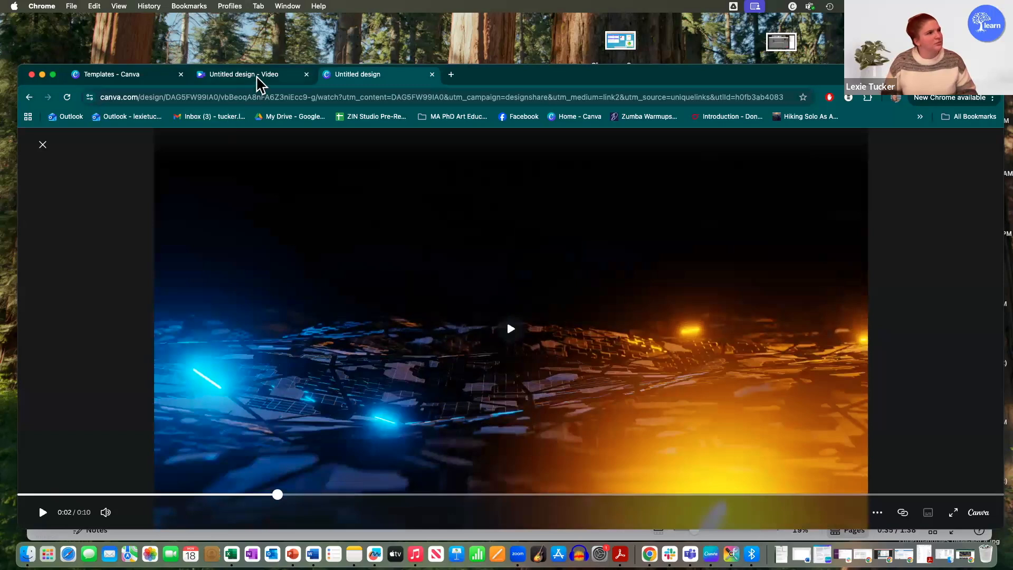
# Step: Return to the design and look through all the ways to publish it, including the save, social and messaging options
pyautogui.hotkey('ctrl', 'shift', 'Tab')
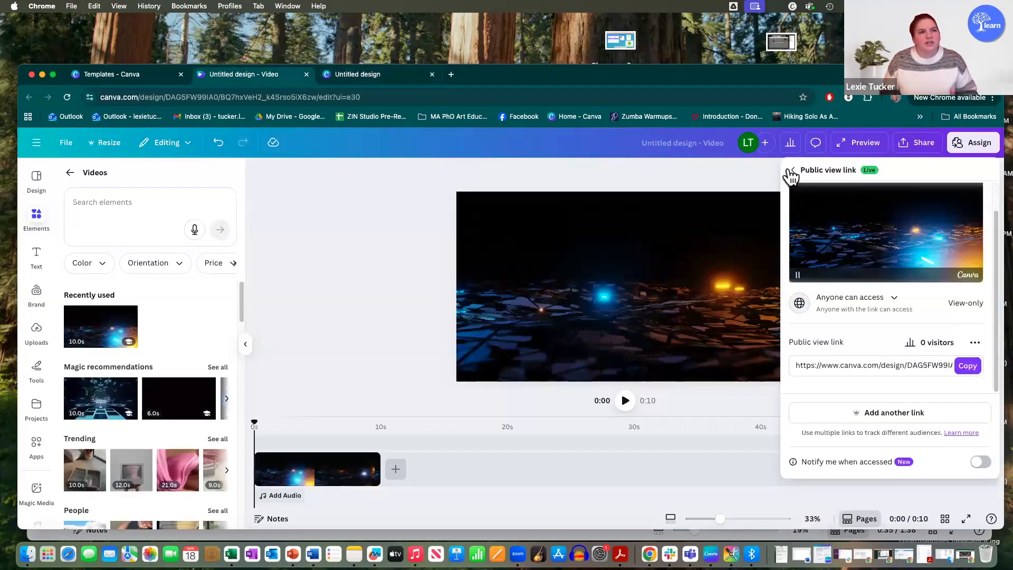
pyautogui.click(791, 173)
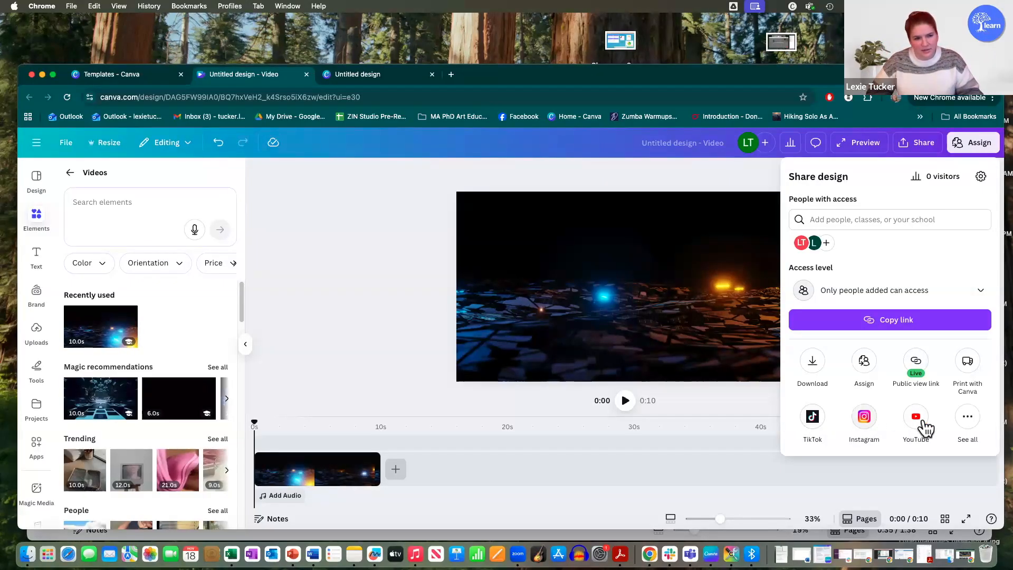
pyautogui.click(963, 417)
pyautogui.scroll(-4, 828, 396)
pyautogui.scroll(-3, 840, 411)
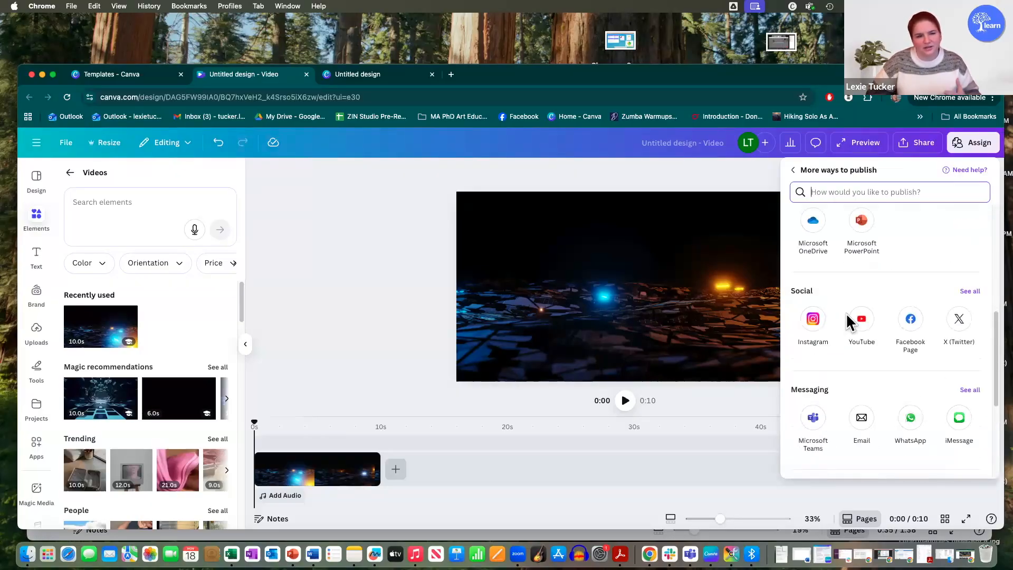
pyautogui.scroll(8, 941, 399)
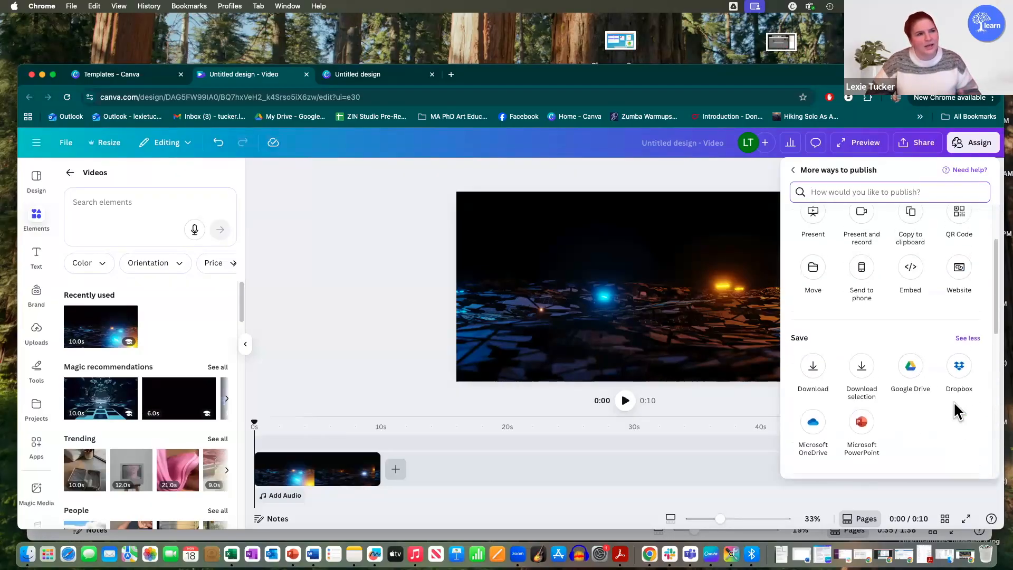
pyautogui.click(794, 169)
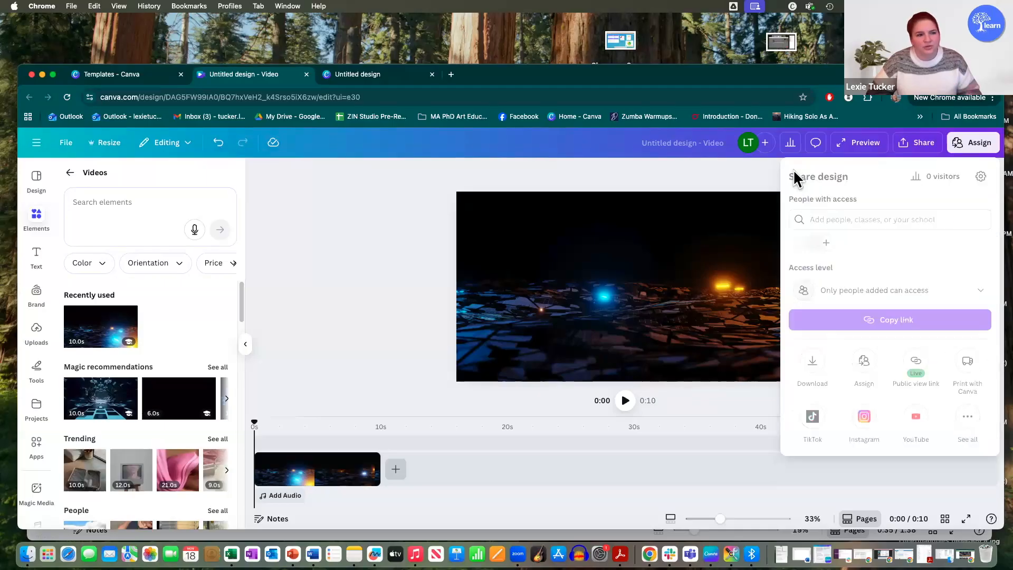
# Step: View the download settings and the available file types, leaving MP4 Video selected
pyautogui.click(815, 362)
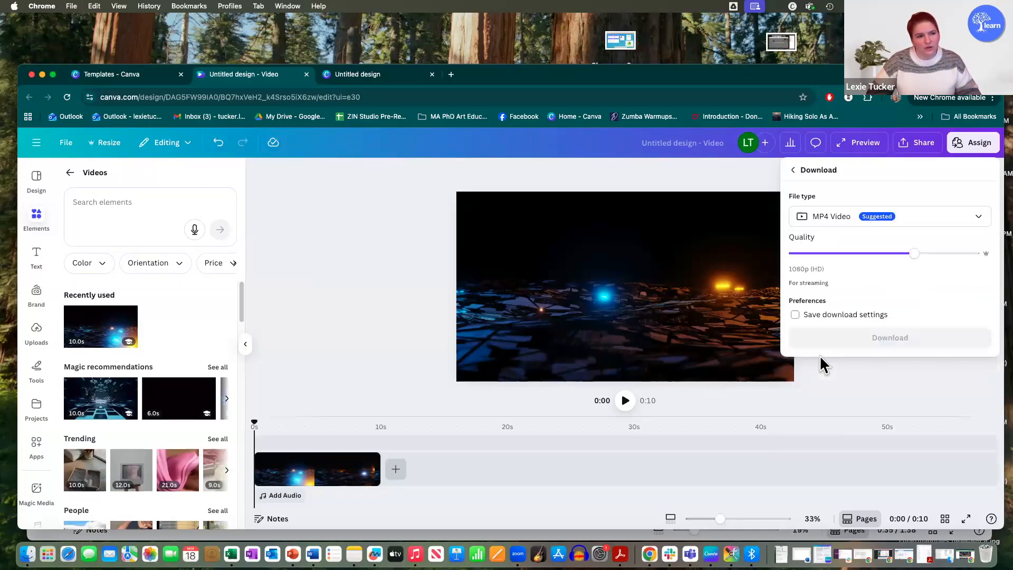
pyautogui.click(871, 224)
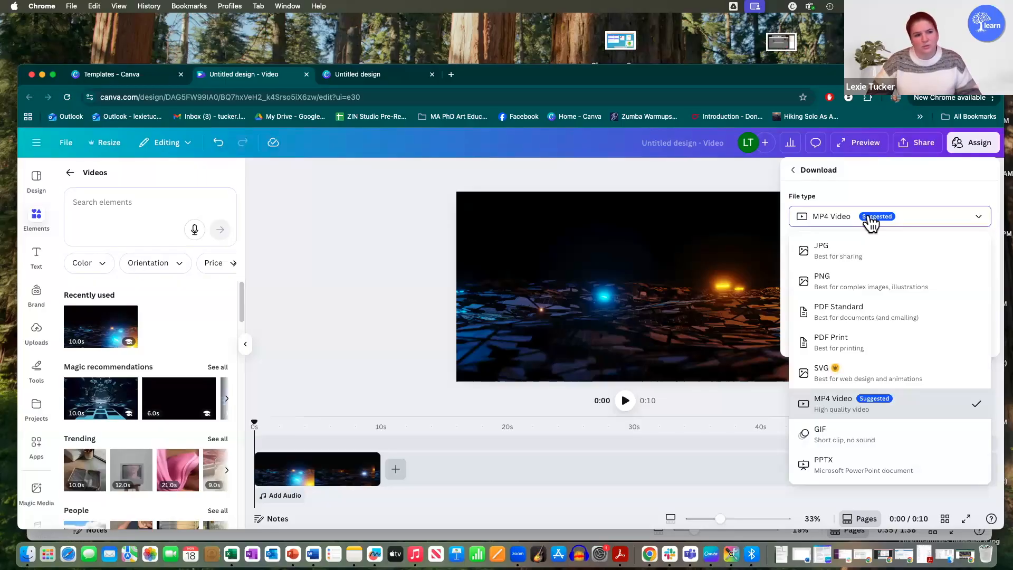
pyautogui.click(871, 224)
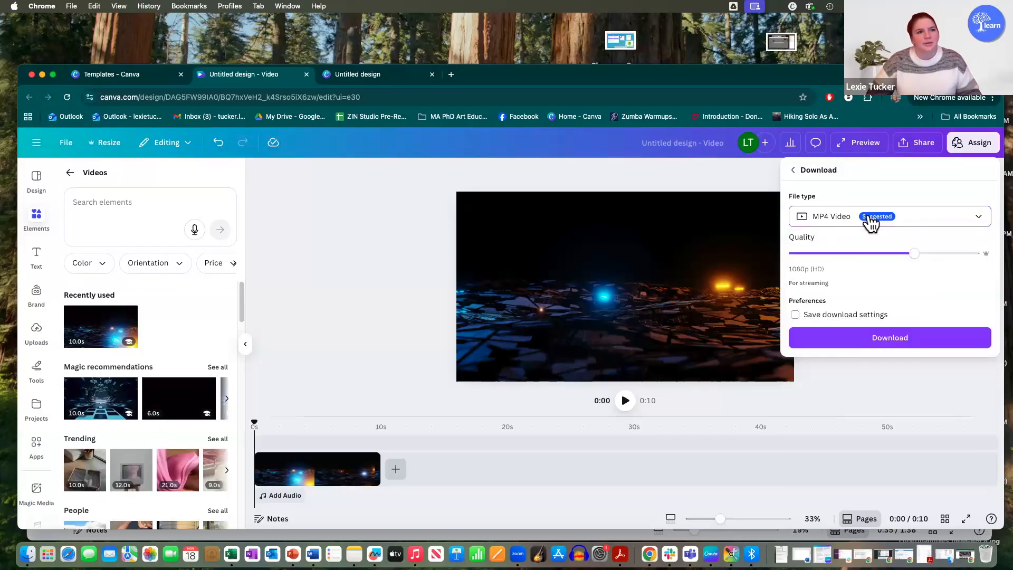
# Step: Download the design as an MP4 video with the current quality settings
pyautogui.click(890, 338)
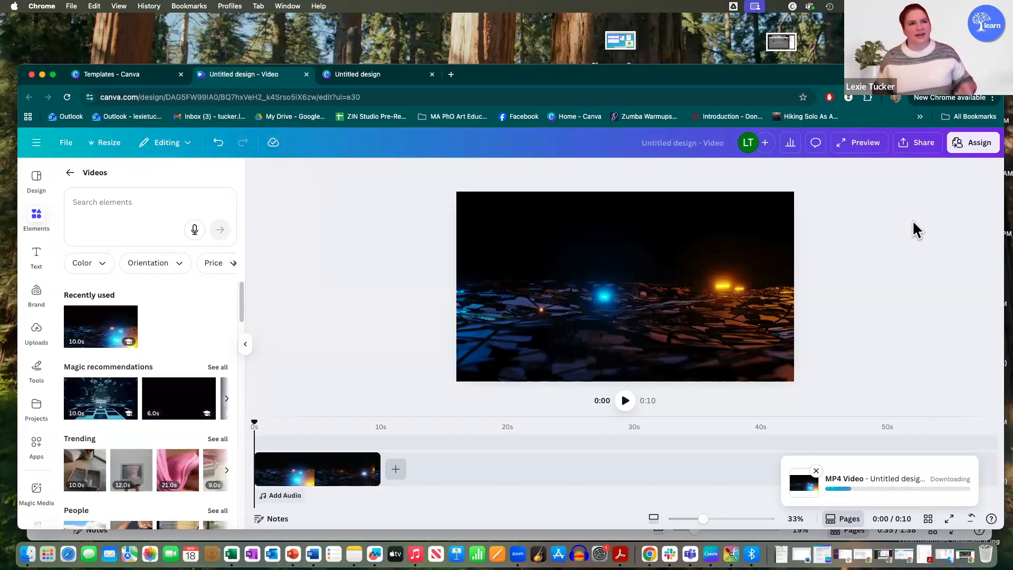
# Step: Look through the ways to assign the design to students, trying Assign to students in Canva, and leave without assigning it
pyautogui.click(968, 148)
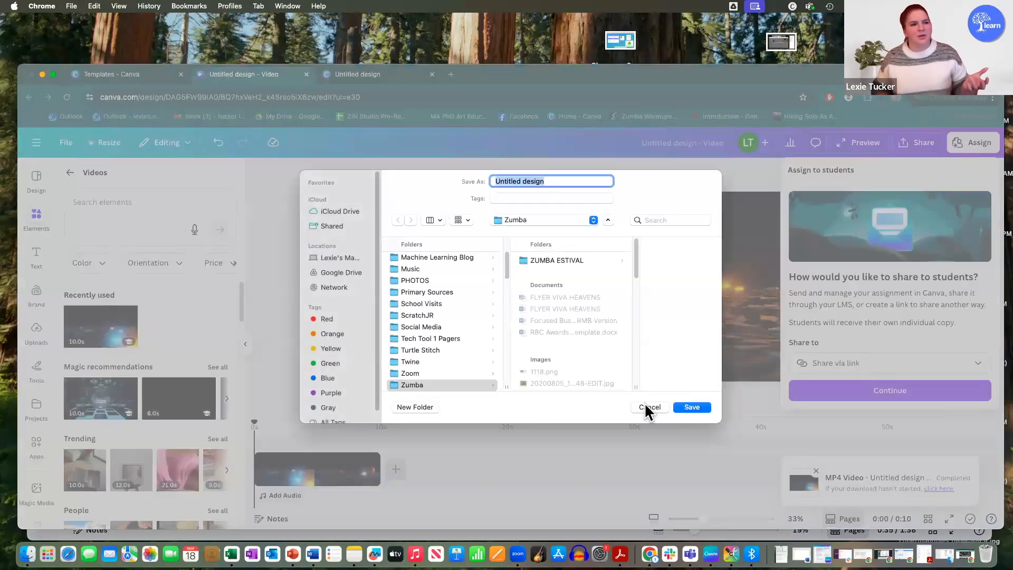
pyautogui.click(649, 401)
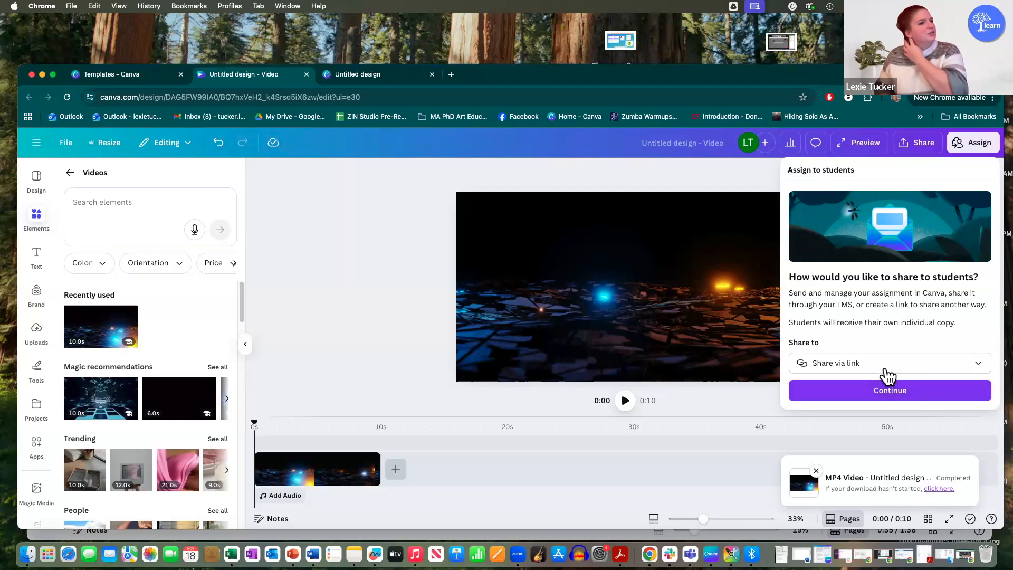
pyautogui.click(902, 370)
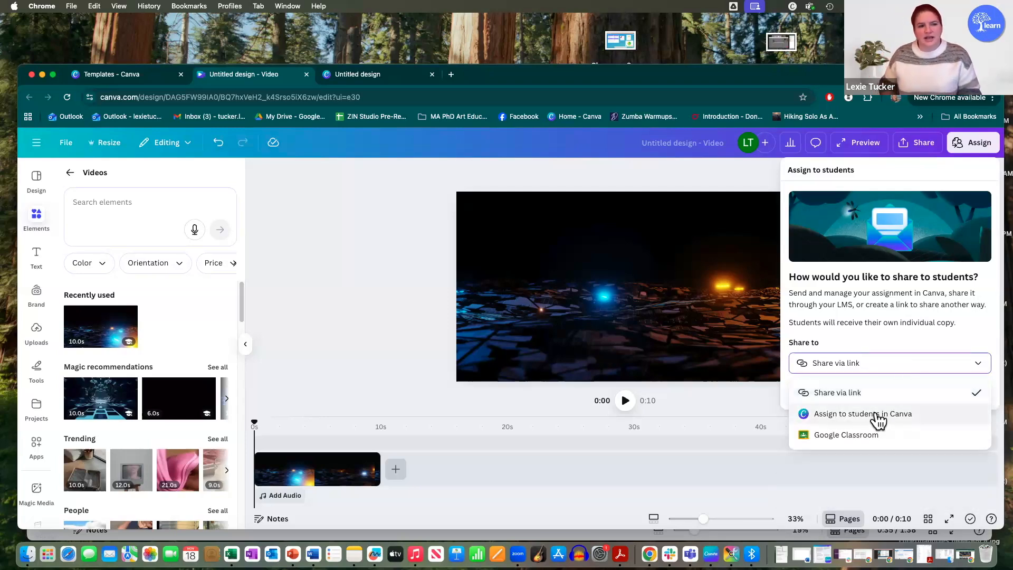
pyautogui.click(922, 417)
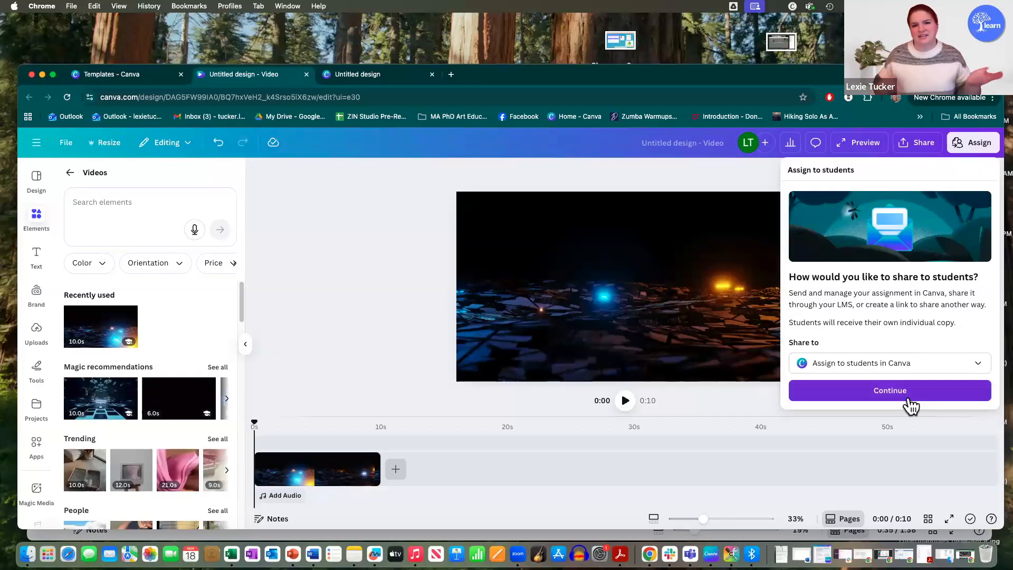
pyautogui.click(930, 365)
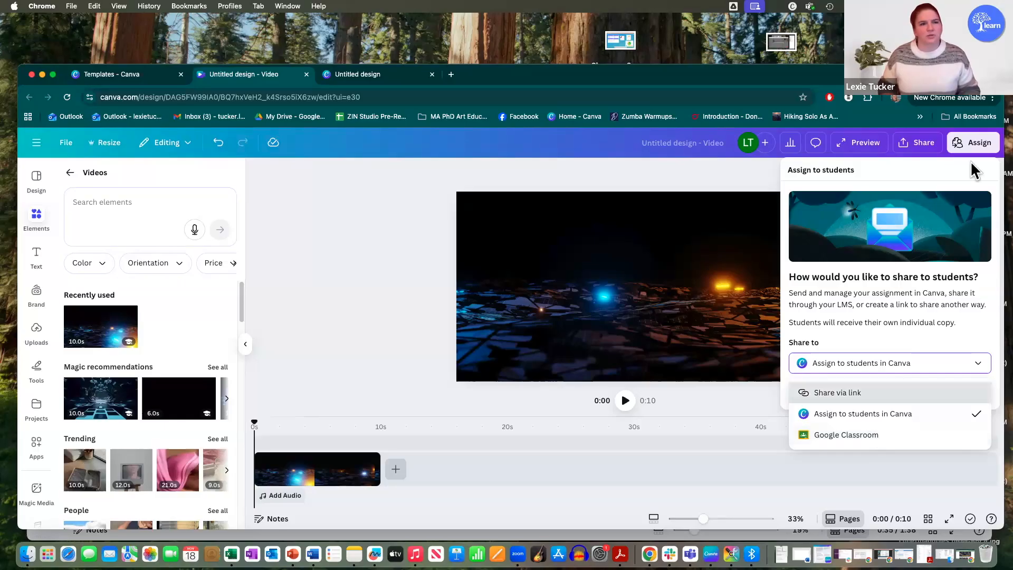
pyautogui.click(830, 168)
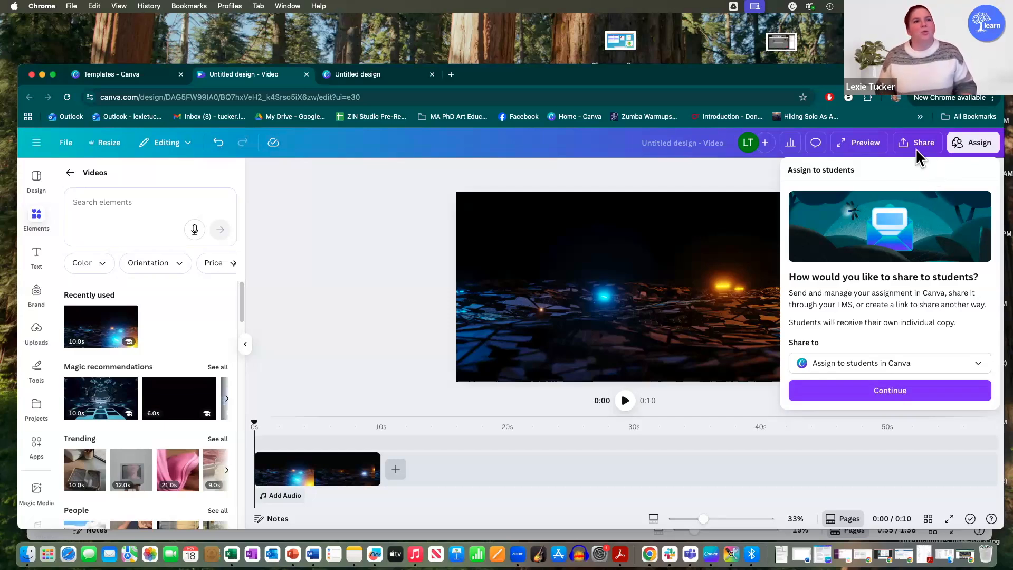
pyautogui.click(747, 185)
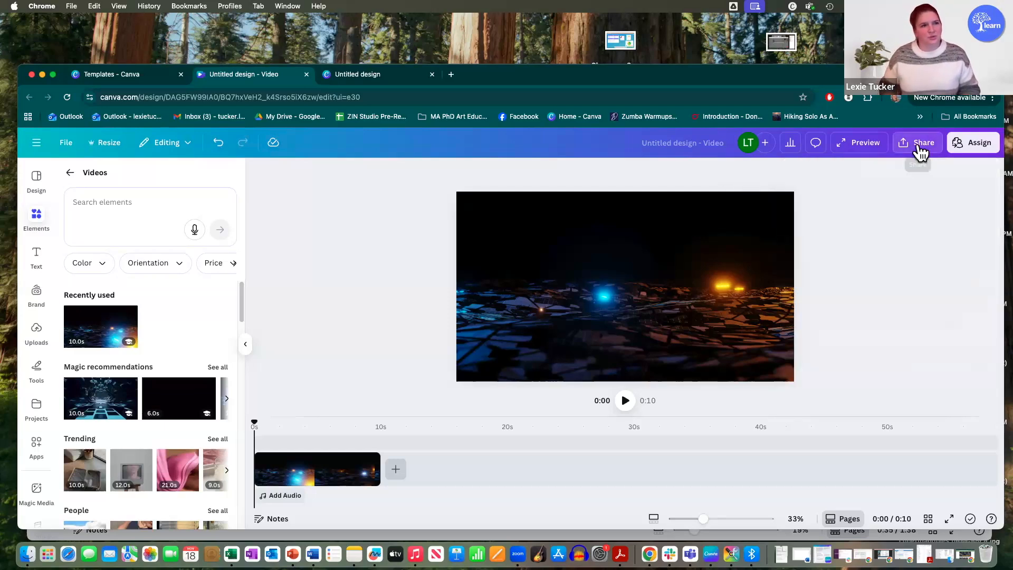
# Step: Copy the design's live public view link from its sharing options
pyautogui.click(921, 143)
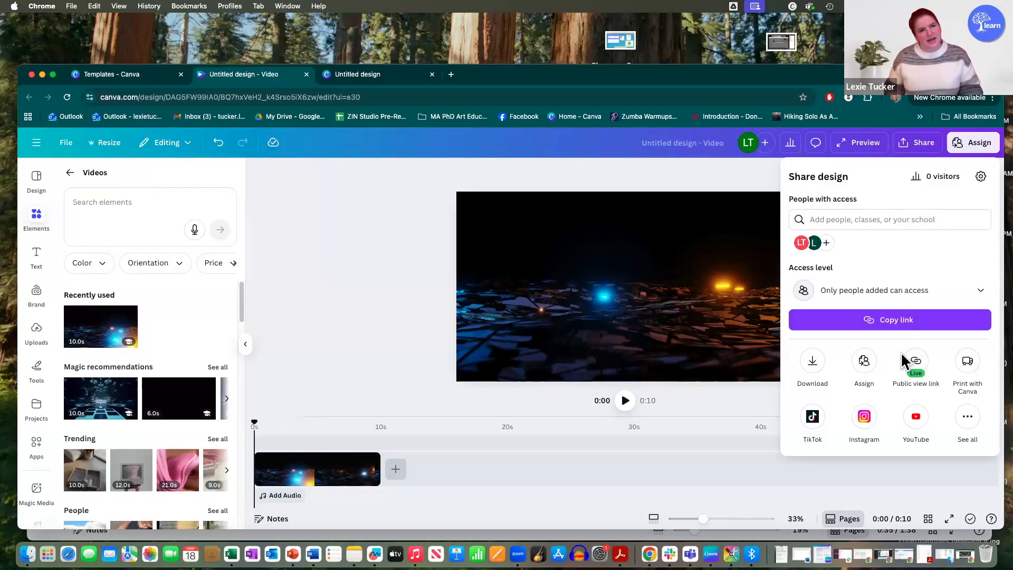
pyautogui.click(921, 362)
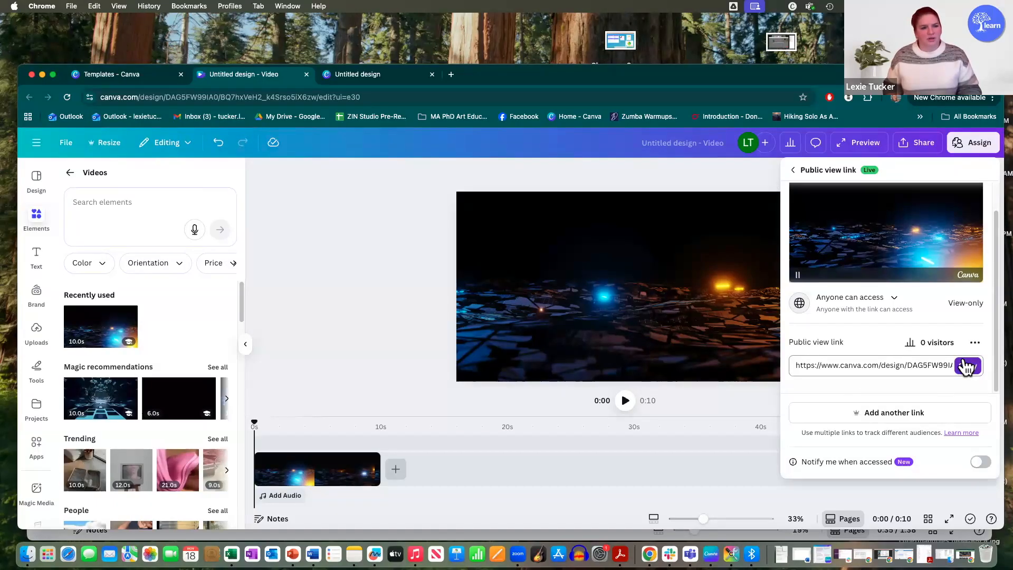
pyautogui.click(964, 365)
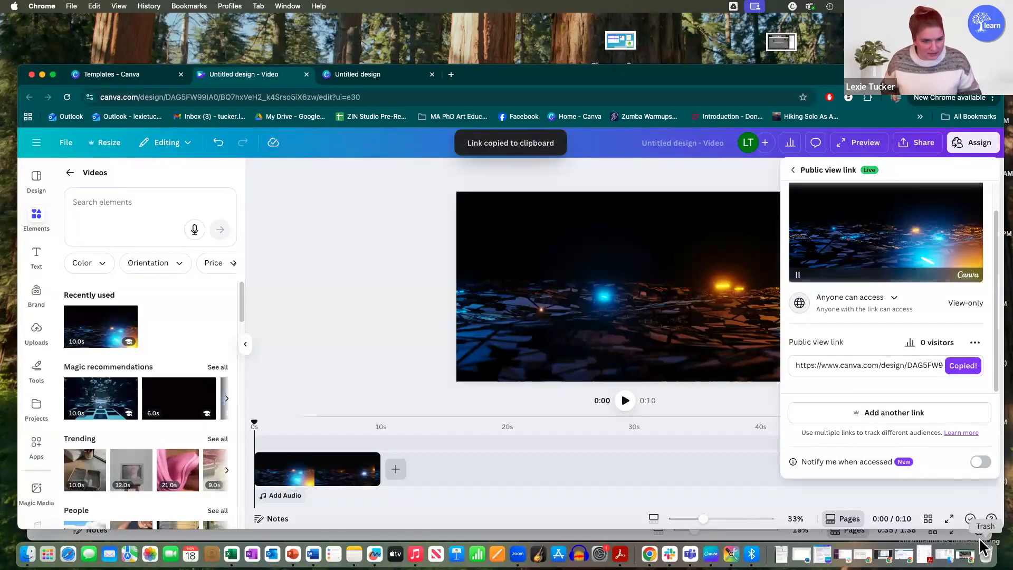
# Step: Switch to the learnquebec.ca browser profile, show the whiteboard page of the Canva Series 3 presentation and move the window higher on the screen
pyautogui.click(896, 98)
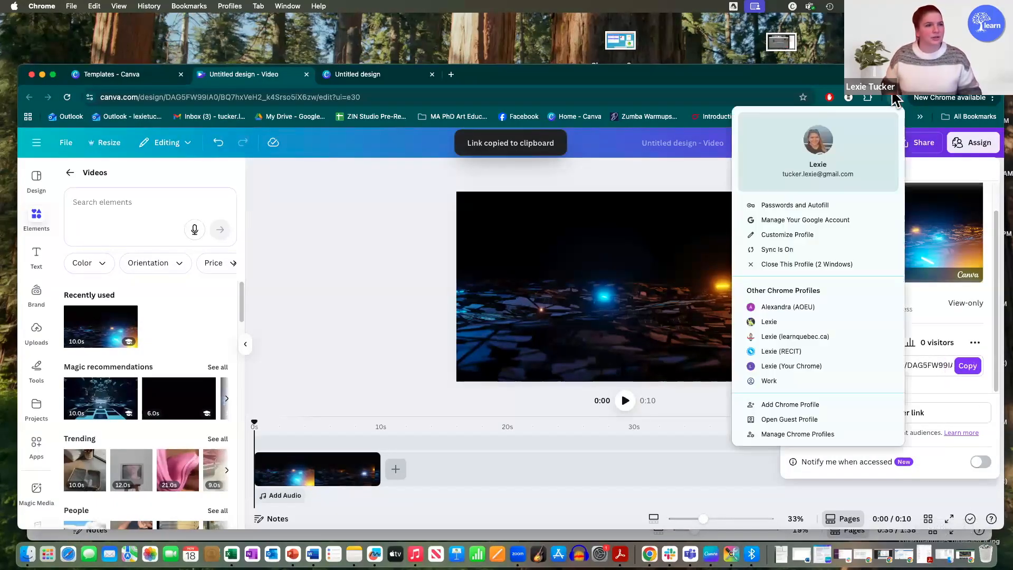
pyautogui.click(823, 336)
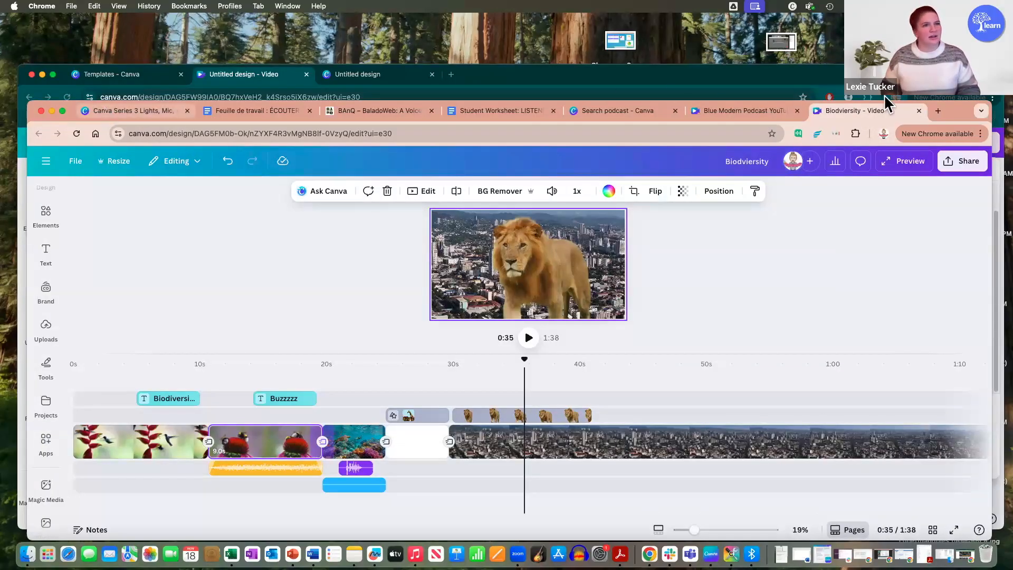
pyautogui.click(108, 112)
pyautogui.moveTo(253, 100); pyautogui.dragTo(253, 27)
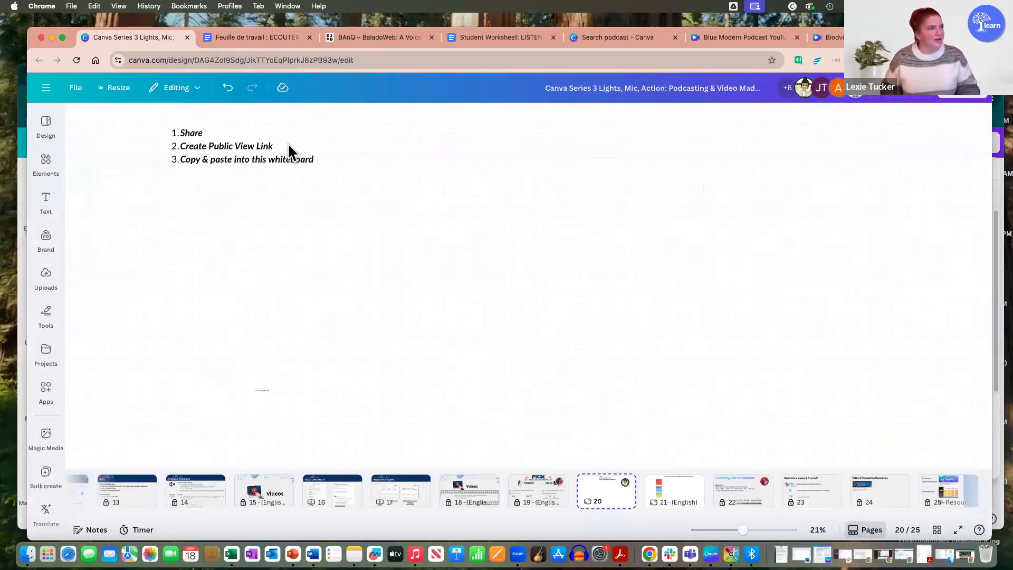
# Step: Embed the video on the whiteboard by pasting the copied link below the instructions, enlarge it and play it
pyautogui.moveTo(230, 199); pyautogui.dragTo(318, 320)
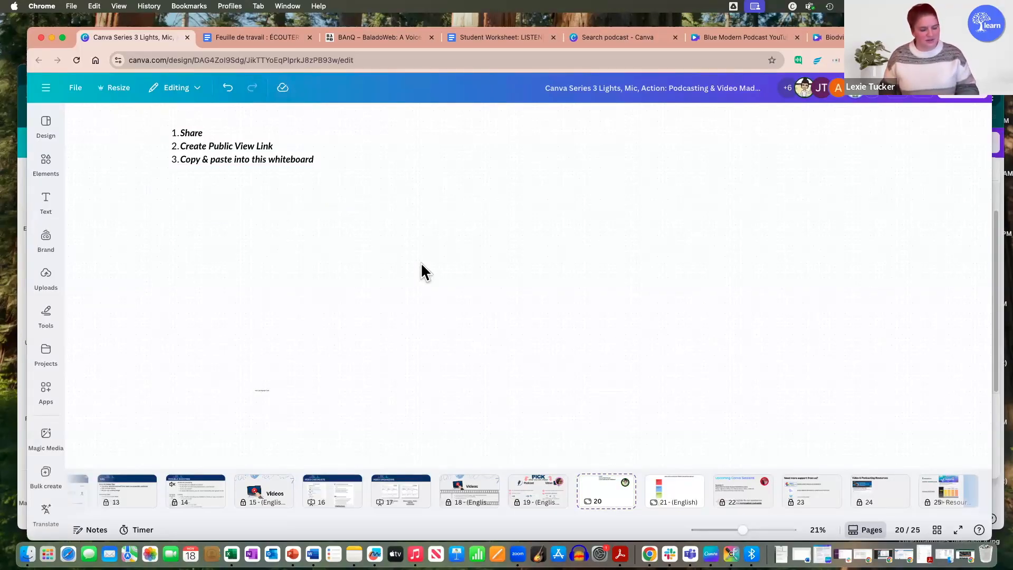
pyautogui.press('super+v')
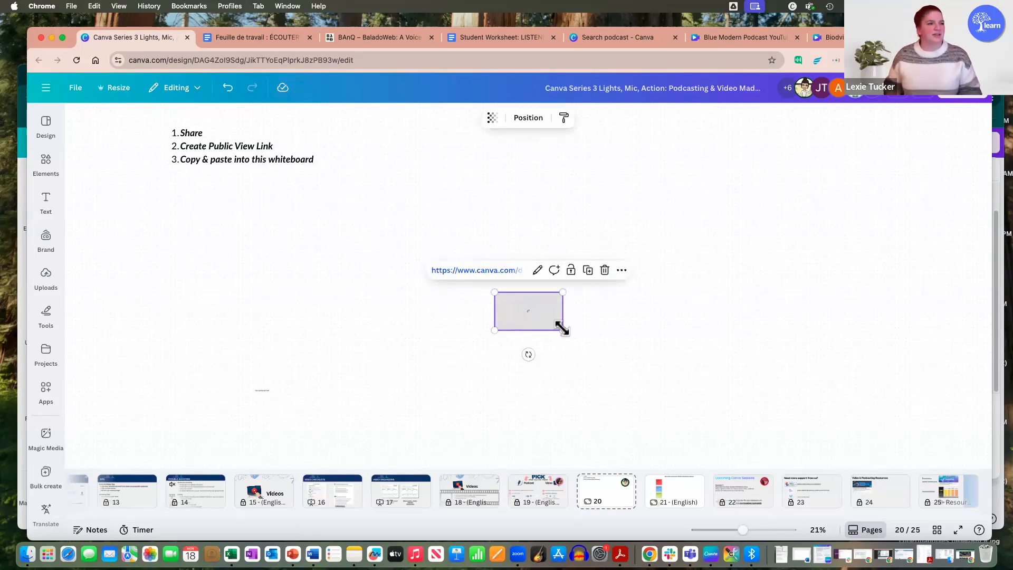
pyautogui.moveTo(641, 387); pyautogui.dragTo(645, 397)
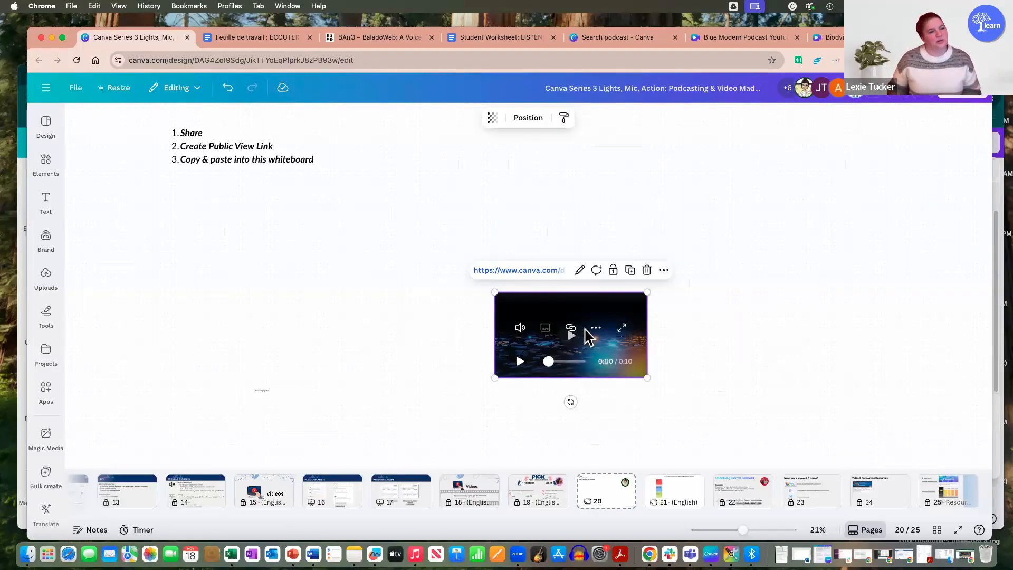
pyautogui.moveTo(494, 291); pyautogui.dragTo(397, 237)
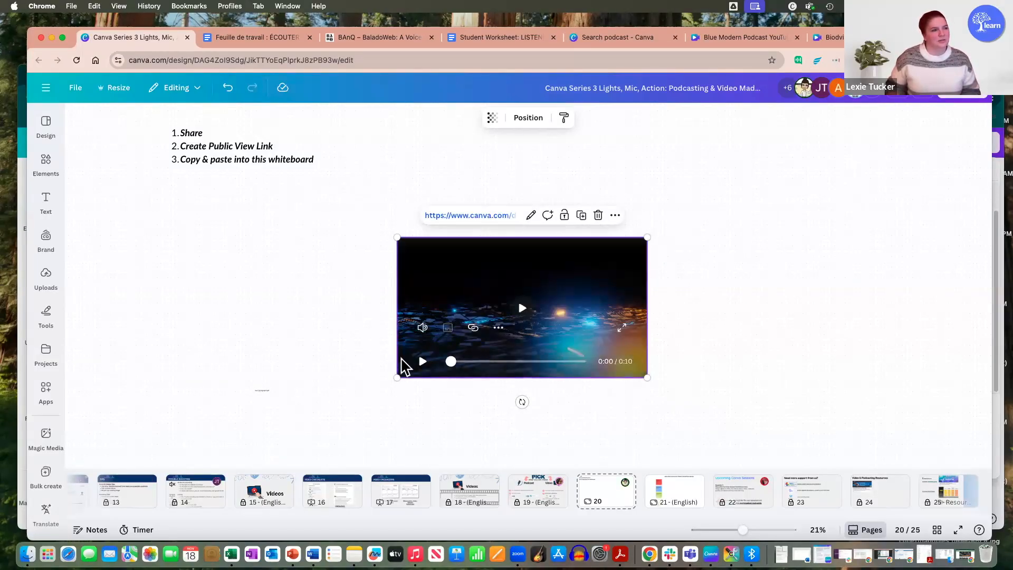
pyautogui.click(423, 362)
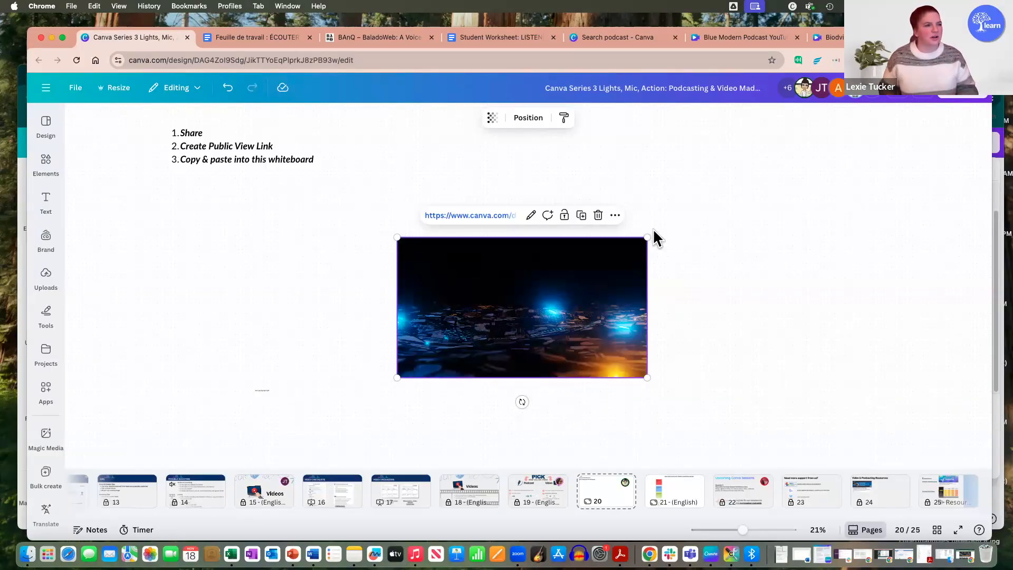
# Step: Add the comment "Really awesome video!" to the Full Circle video on the whiteboard and close the comments
pyautogui.scroll(-3, 653, 229)
pyautogui.scroll(-3, 596, 212)
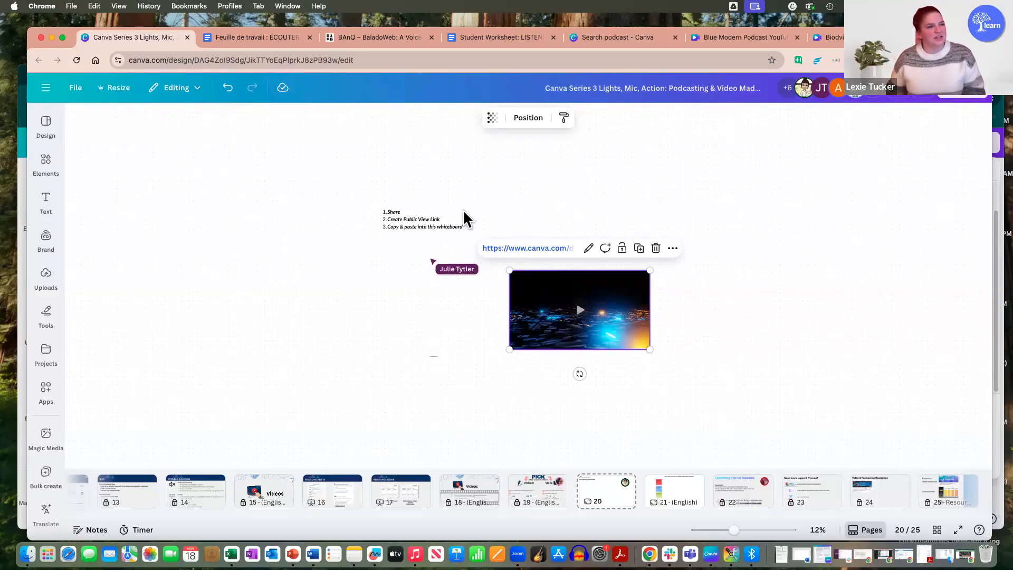
pyautogui.scroll(2, 299, 216)
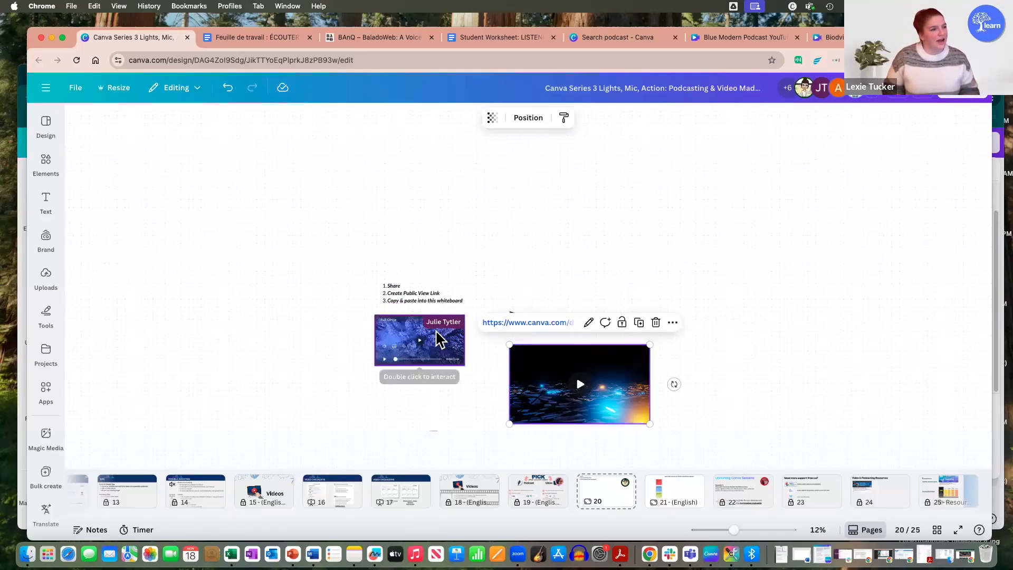
pyautogui.click(439, 339)
pyautogui.click(417, 293)
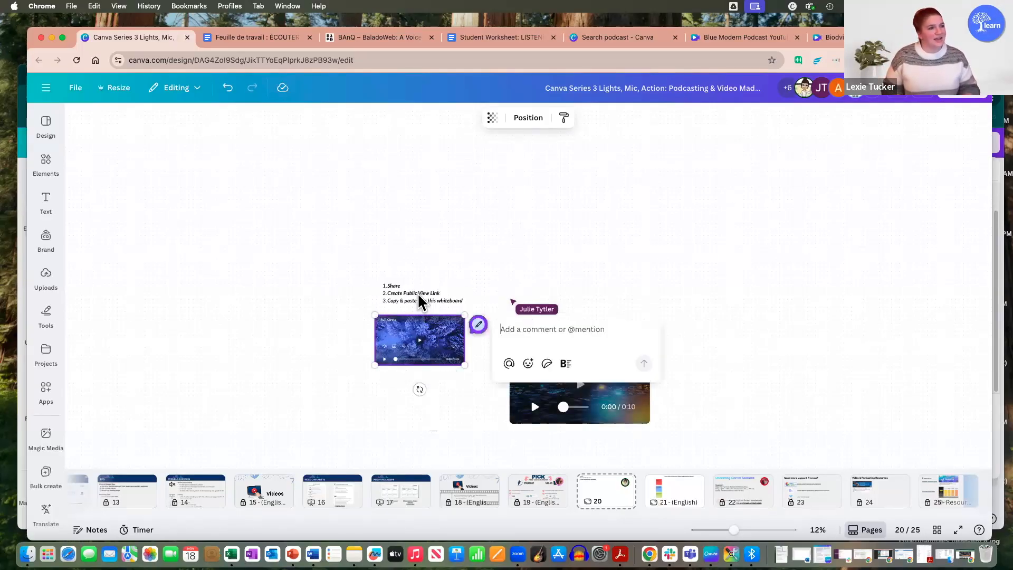
pyautogui.write('Reaal')
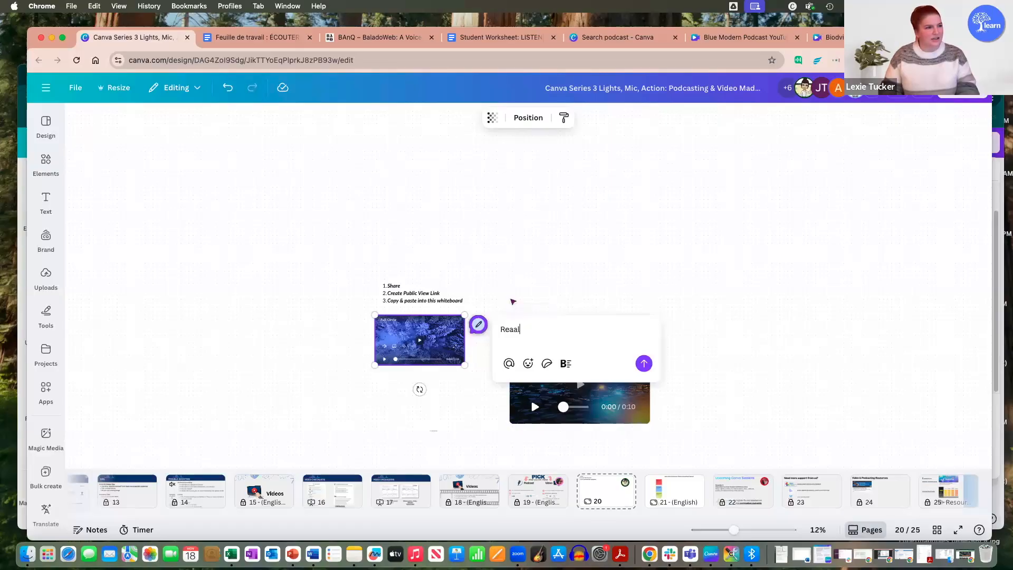
pyautogui.press('BackSpace')
pyautogui.press('BackSpace')
pyautogui.write('lly awesome vid')
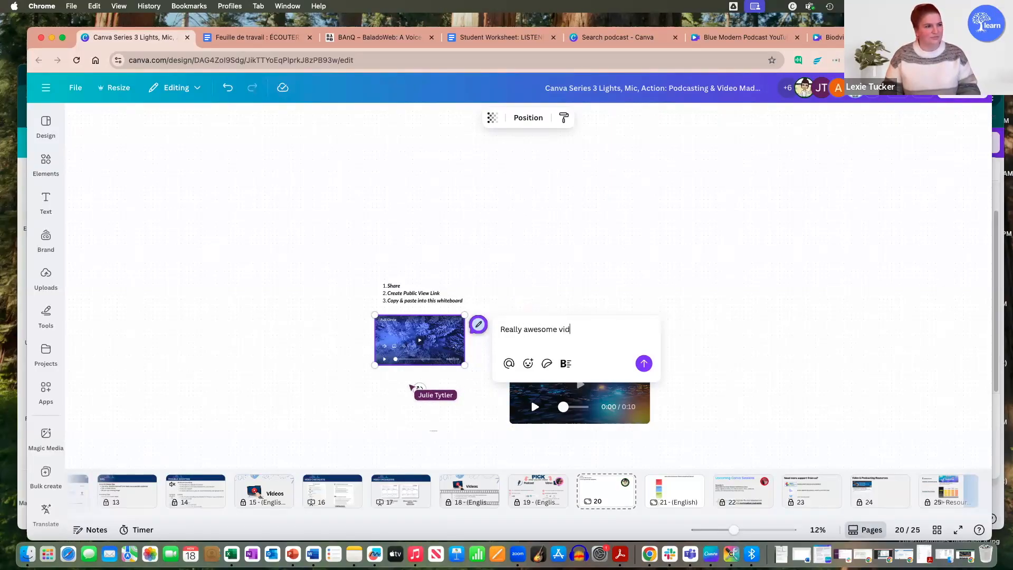
pyautogui.click(644, 363)
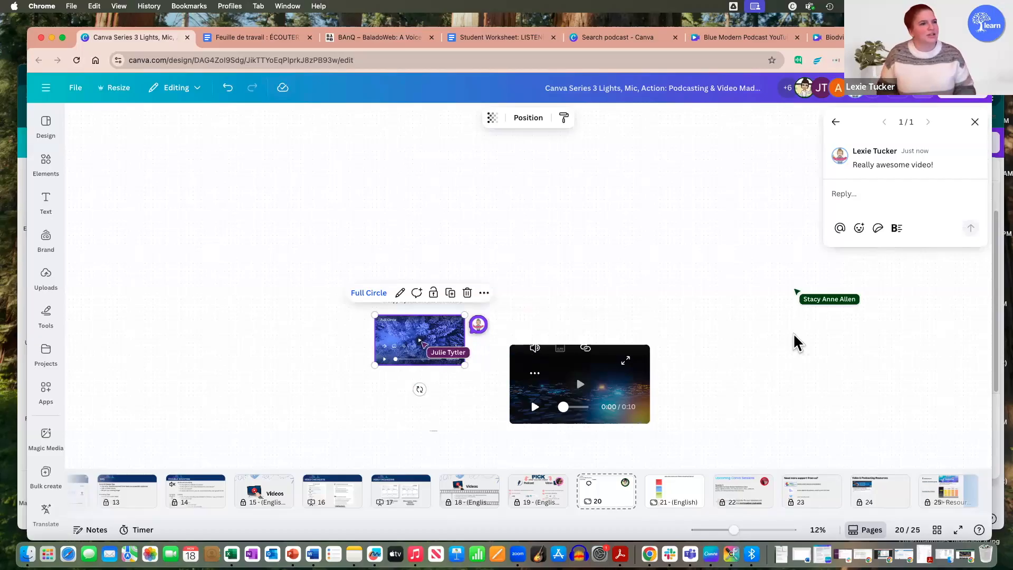
pyautogui.click(754, 358)
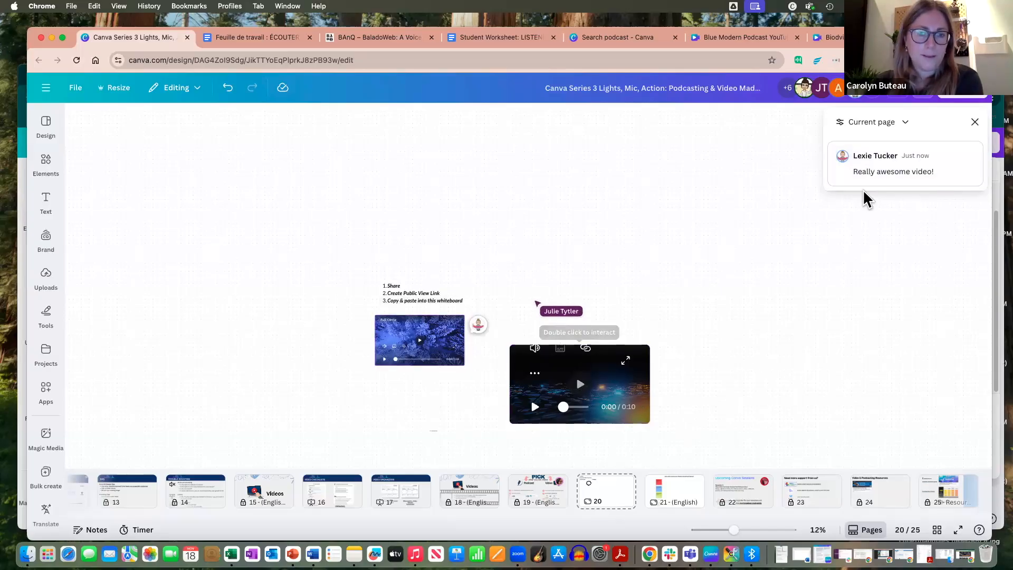
pyautogui.click(975, 122)
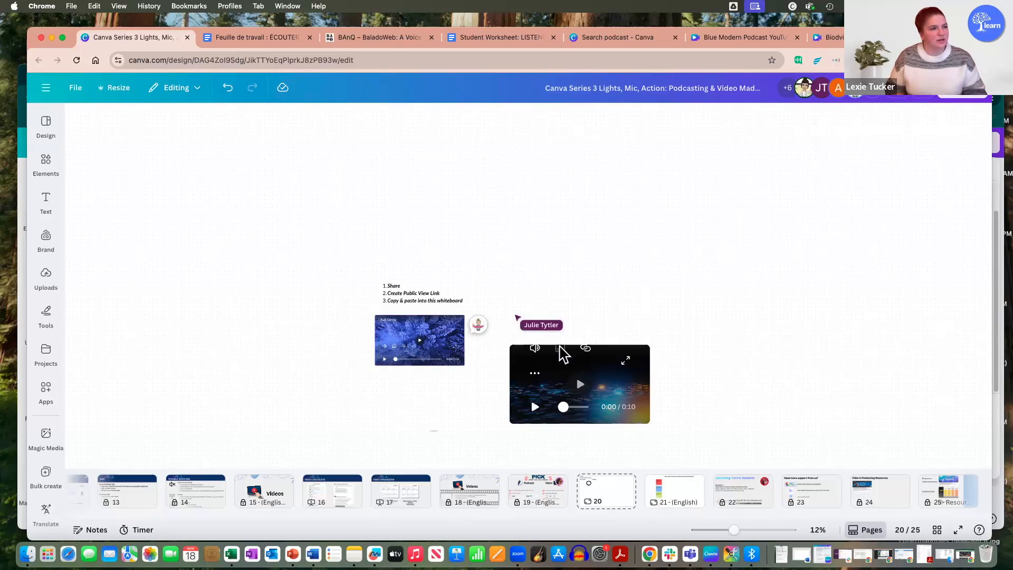
# Step: Play the embedded Full Circle video, skip ahead and pause at 1:05, and view the Writing Class design on the same whiteboard
pyautogui.scroll(10, 486, 316)
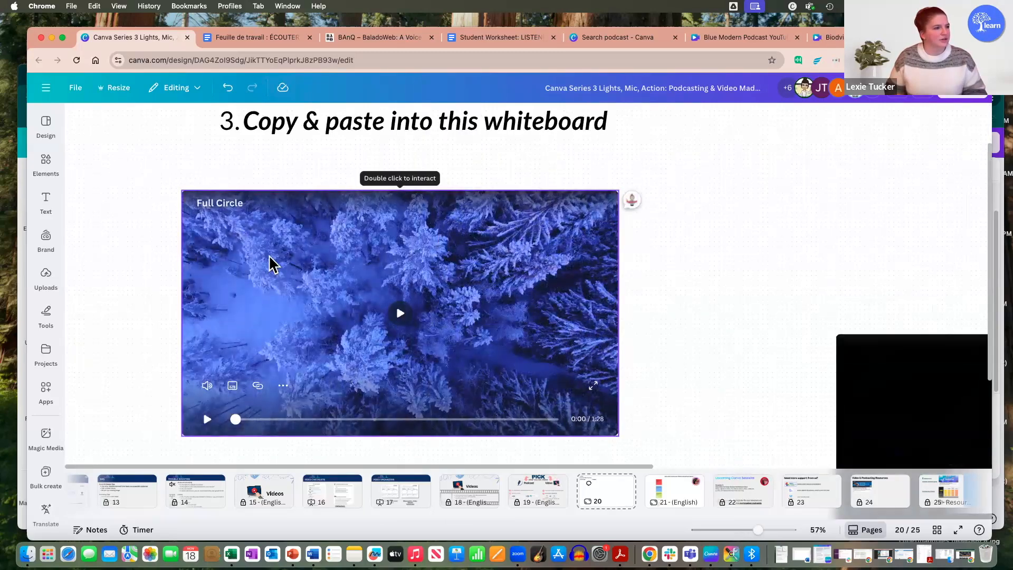
pyautogui.click(399, 313)
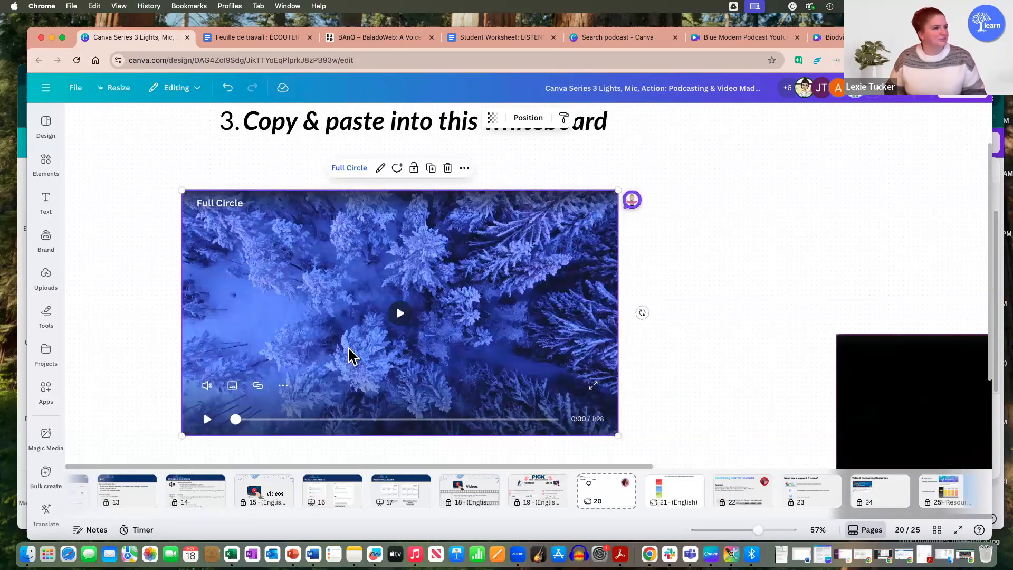
pyautogui.click(400, 315)
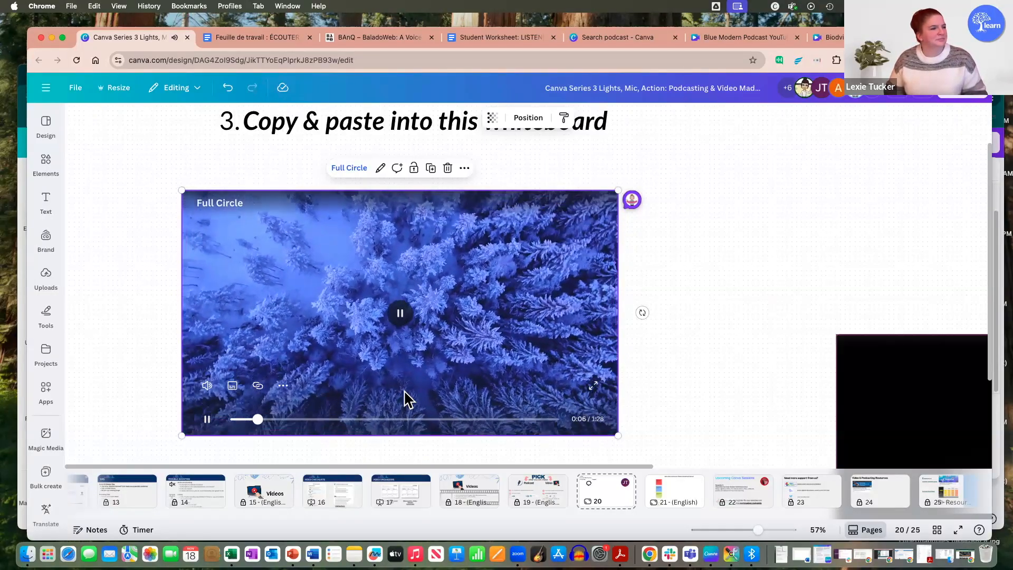
pyautogui.click(413, 420)
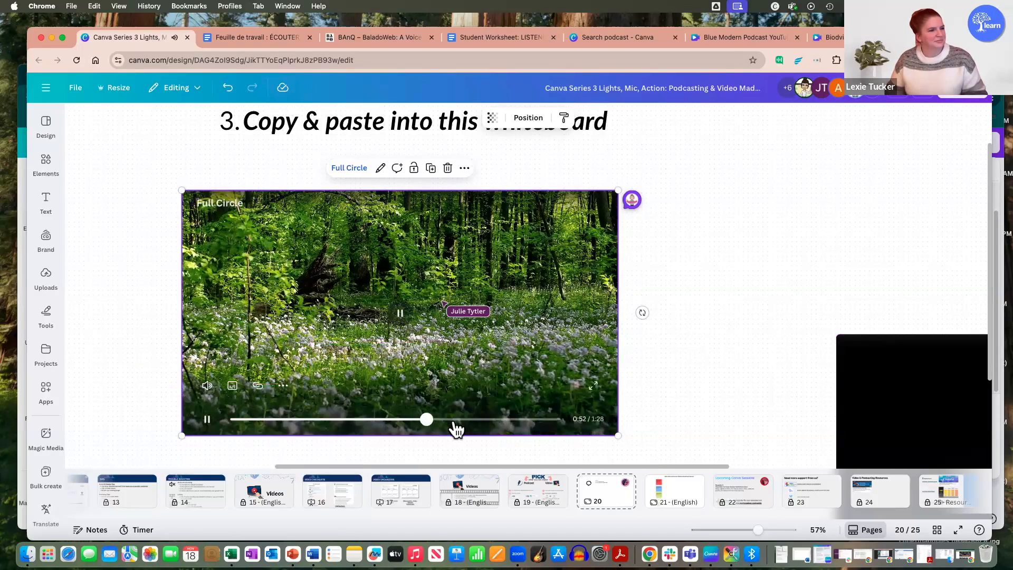
pyautogui.click(466, 420)
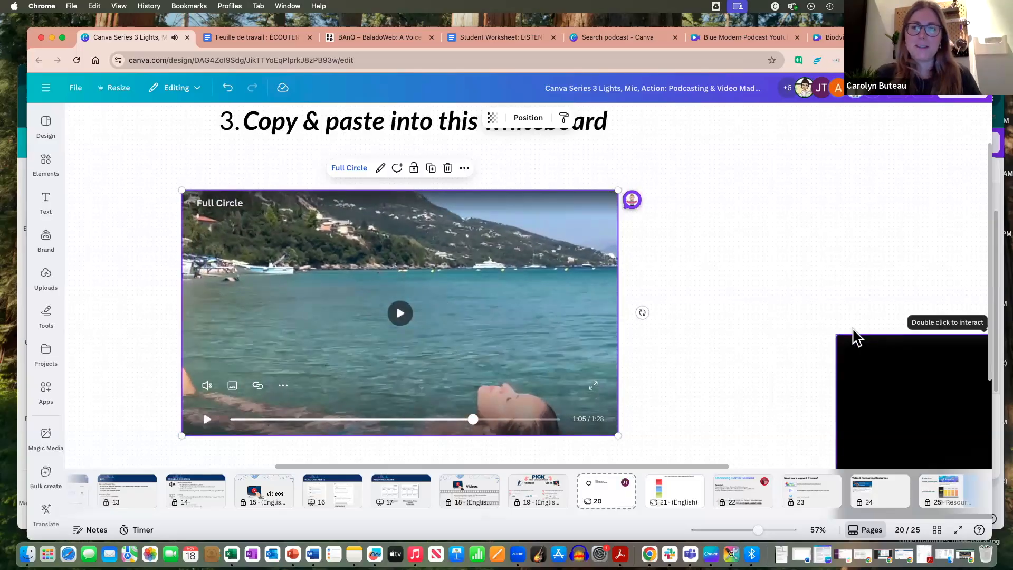
pyautogui.scroll(-5, 856, 338)
pyautogui.scroll(8, 396, 343)
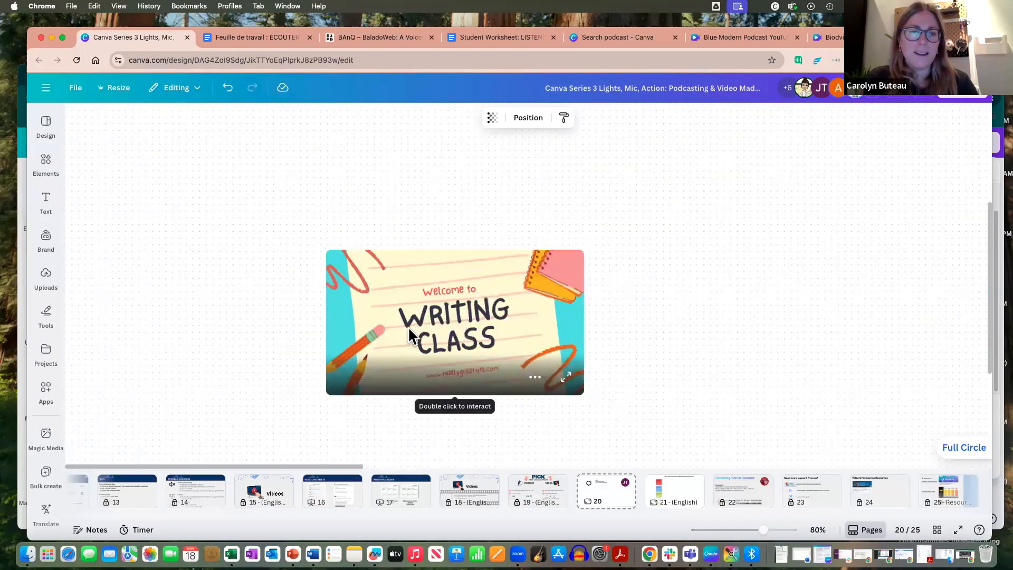
pyautogui.scroll(-6, 407, 328)
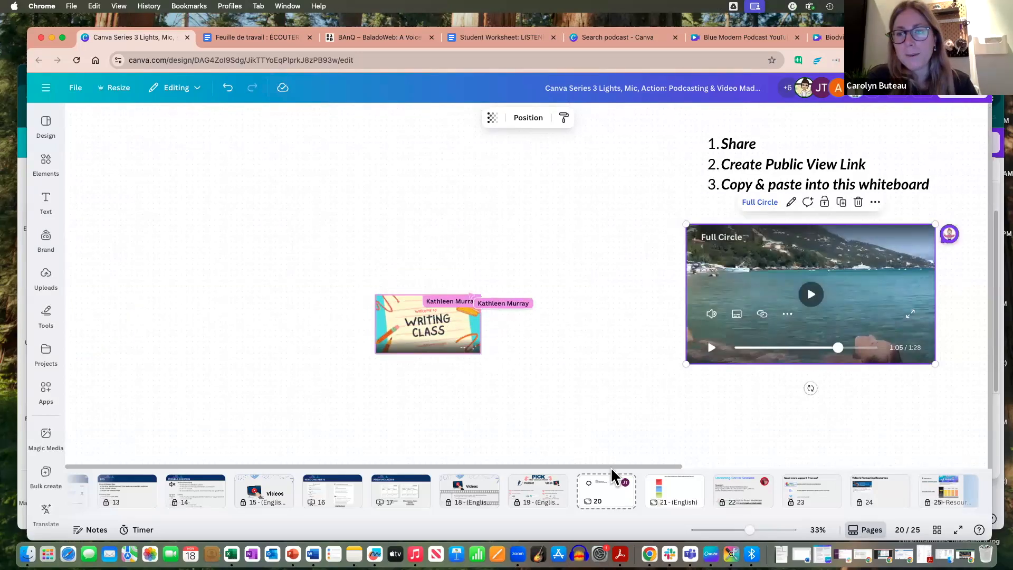
pyautogui.scroll(-3, 702, 377)
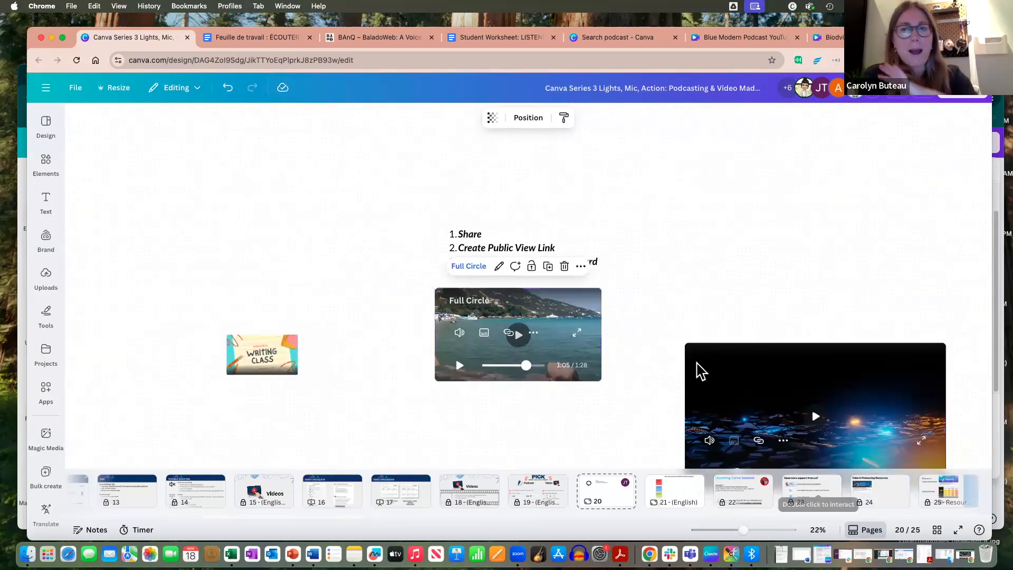
# Step: Look over the participants' embedded videos and designs around the instructions on the shared whiteboard
pyautogui.scroll(-3, 700, 371)
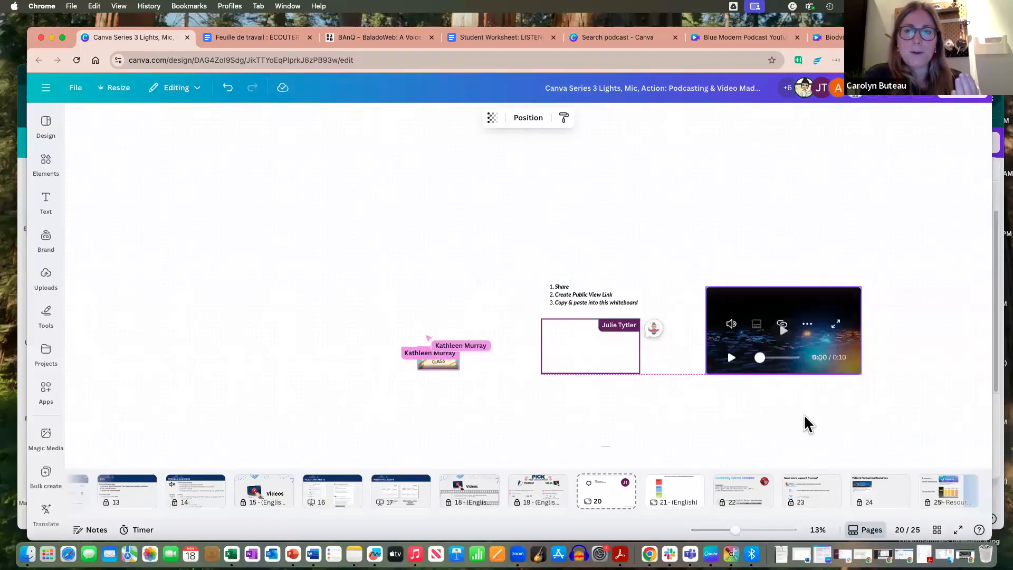
pyautogui.scroll(-3, 611, 255)
pyautogui.scroll(5, 593, 274)
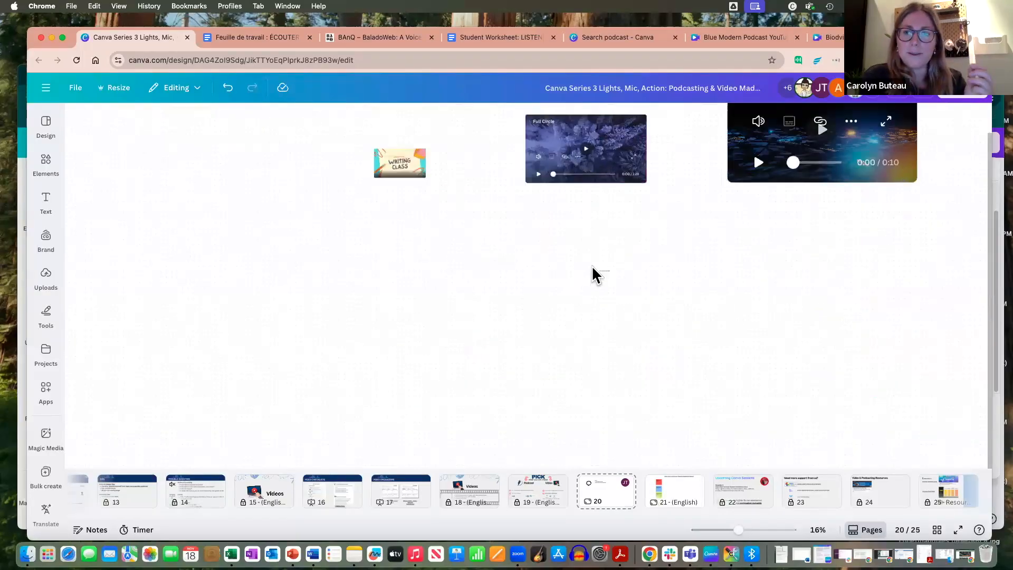
pyautogui.scroll(-3, 597, 255)
pyautogui.scroll(5, 587, 214)
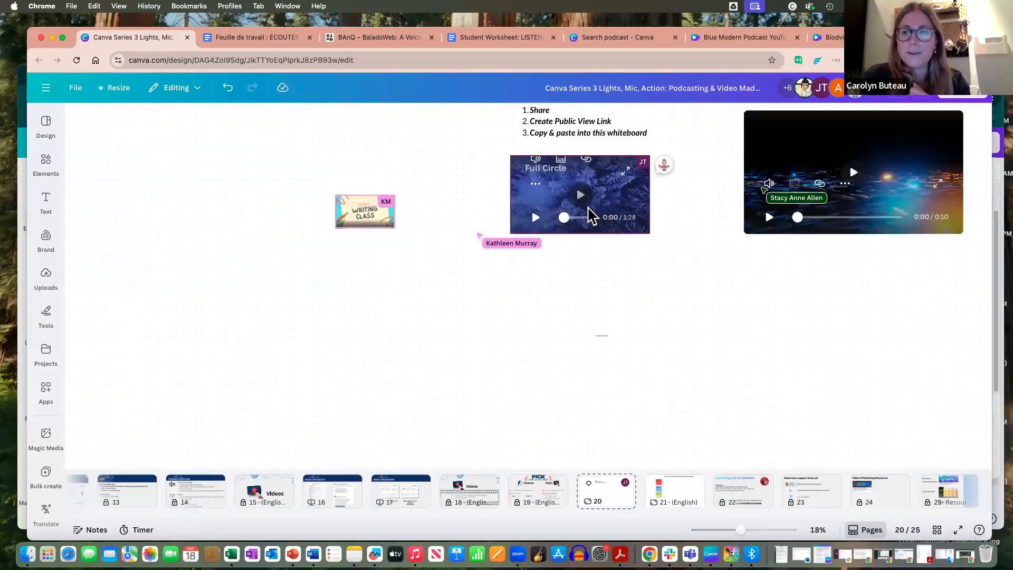
pyautogui.scroll(-2, 589, 216)
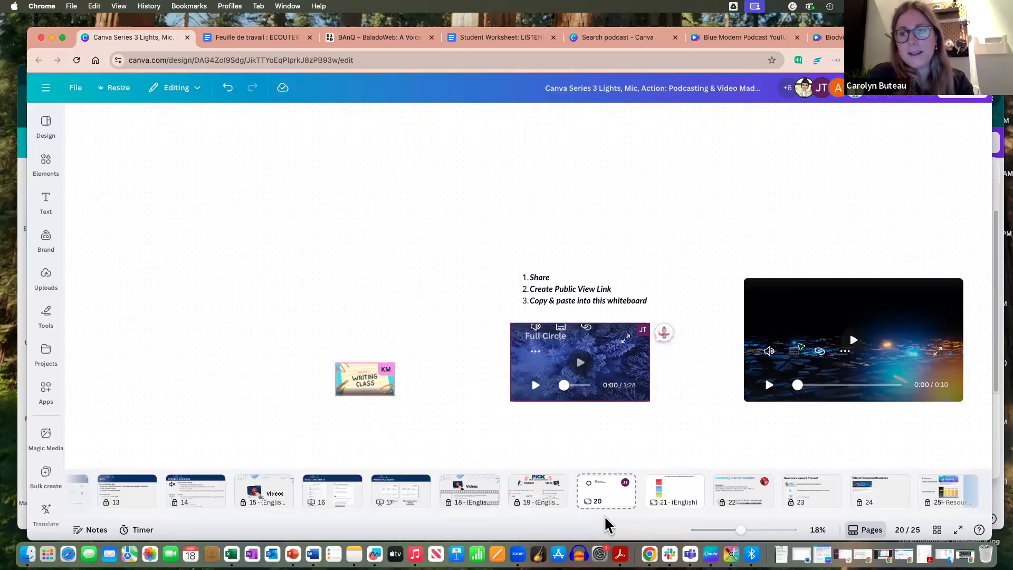
pyautogui.hscroll(2, 631, 522)
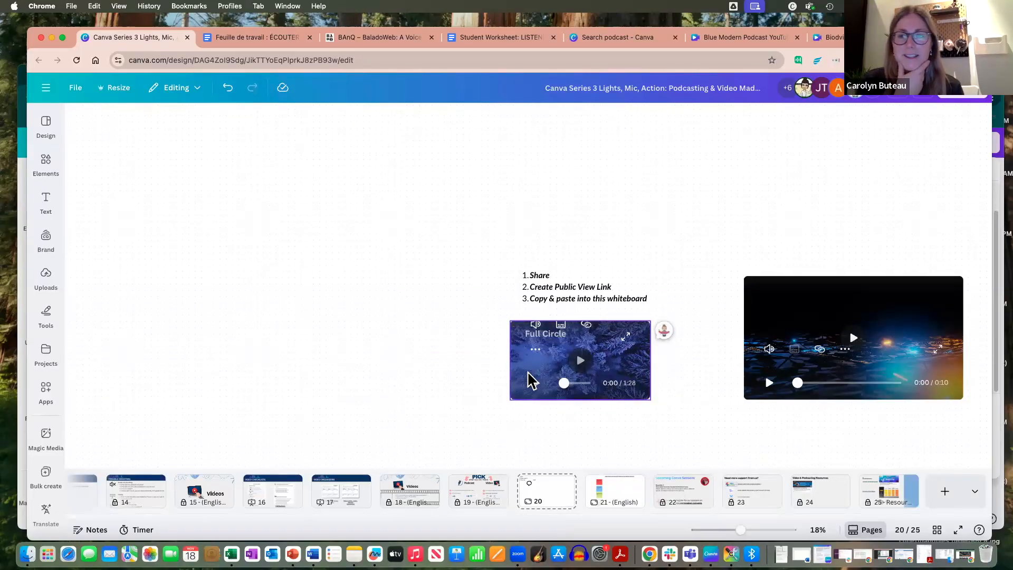
pyautogui.scroll(-7, 800, 351)
pyautogui.keyDown('ctrl'); pyautogui.scroll(-3, 799, 350); pyautogui.keyUp('ctrl')
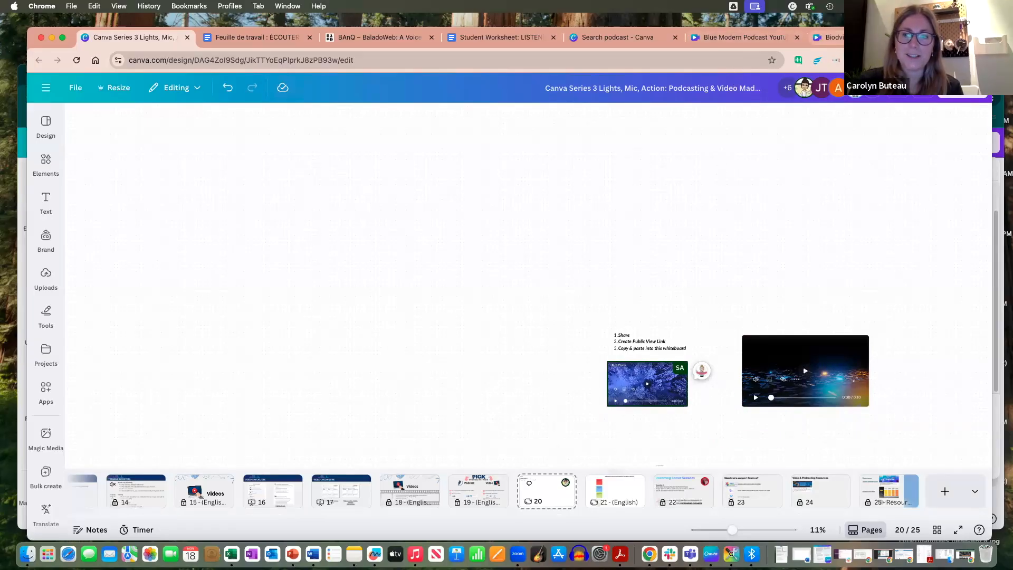
# Step: Switch to the Biodviersity video design, create a public view link for it and copy the link
pyautogui.click(831, 37)
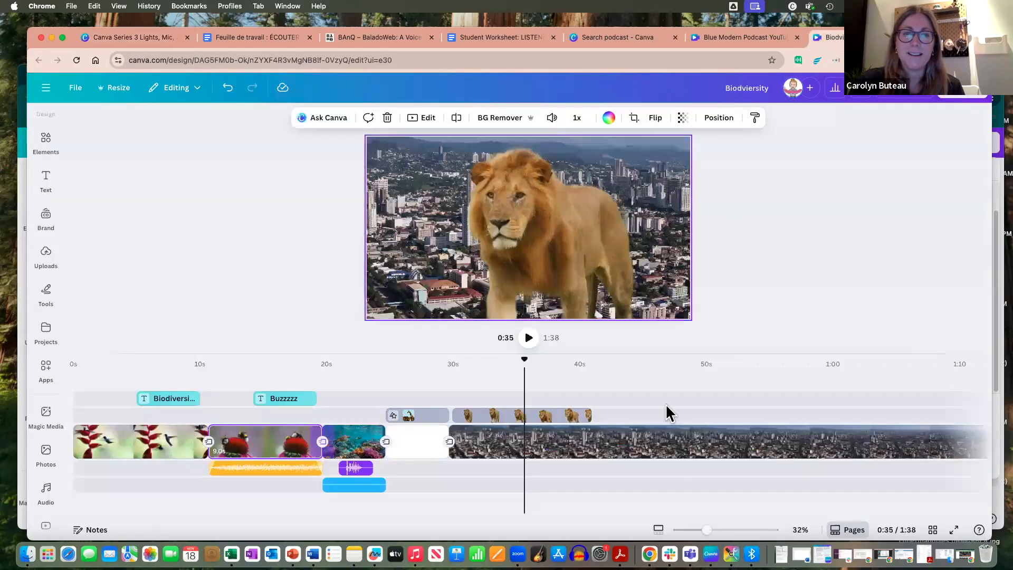
pyautogui.click(961, 100)
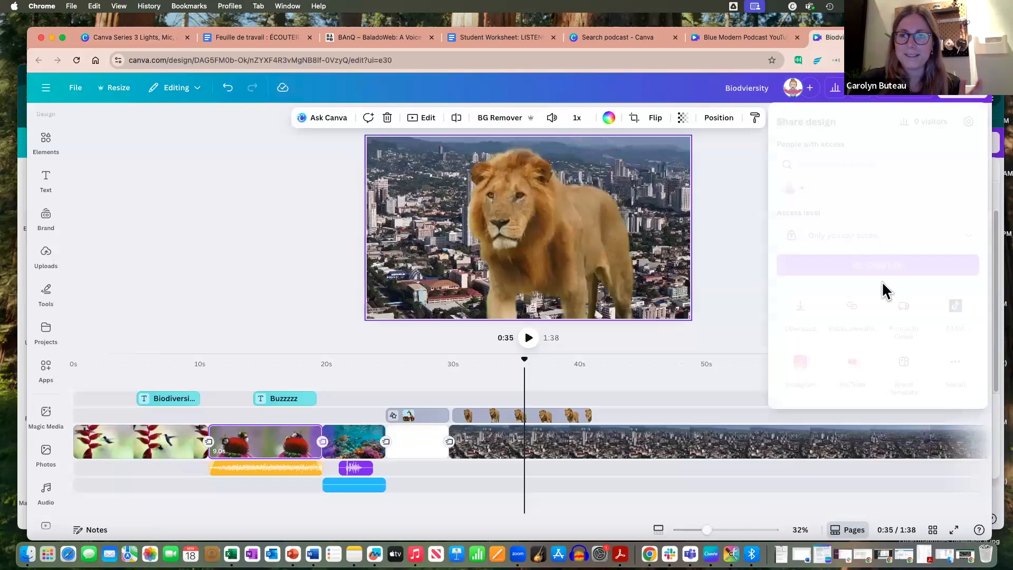
pyautogui.click(851, 307)
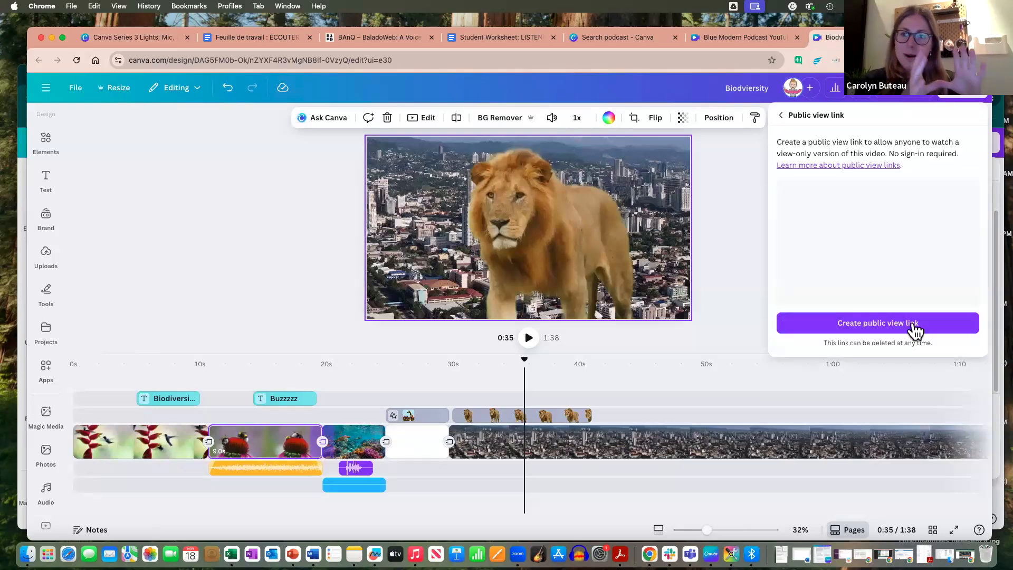
pyautogui.click(914, 330)
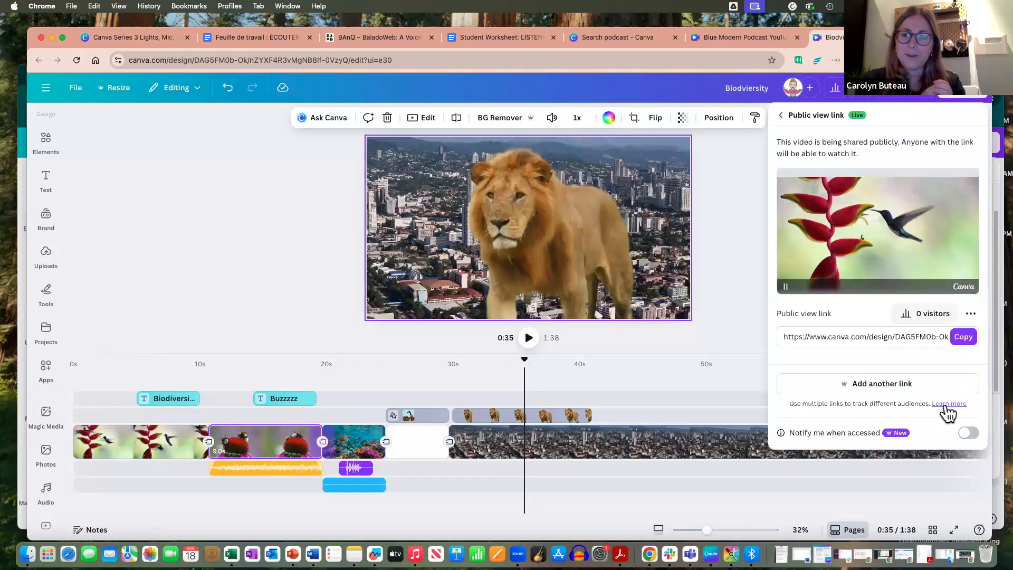
pyautogui.click(964, 337)
# Step: Embed the Biodviersity video on the presentation's whiteboard page by pasting the copied link near the instructions, and deselect it
pyautogui.click(145, 40)
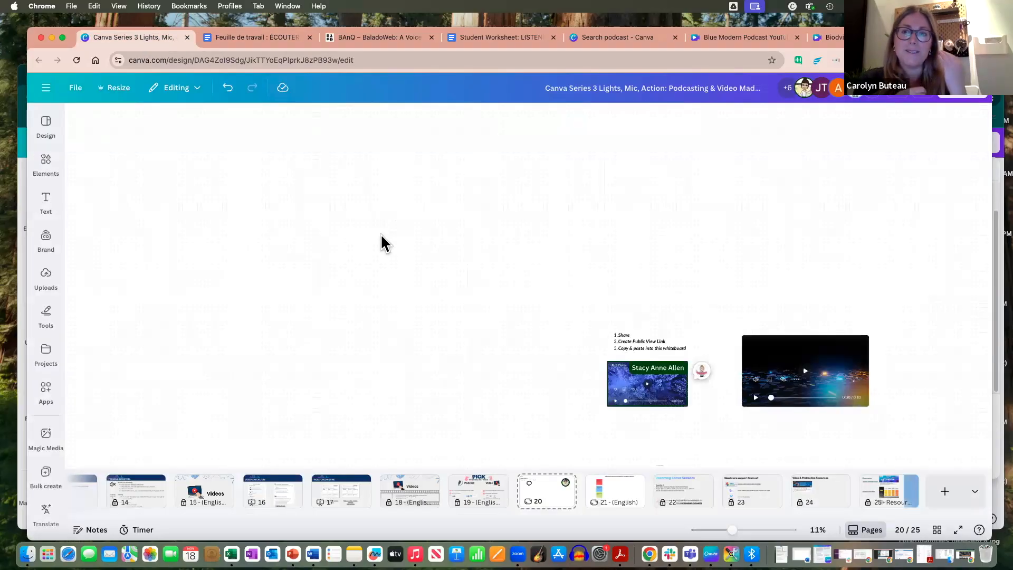
pyautogui.press('super+v')
pyautogui.moveTo(546, 320); pyautogui.dragTo(583, 362)
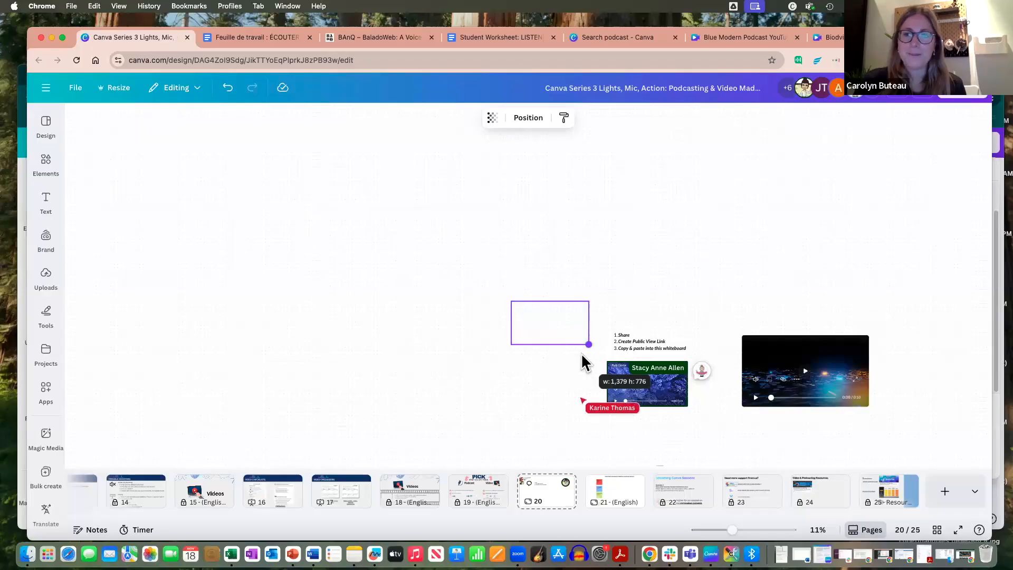
pyautogui.click(906, 296)
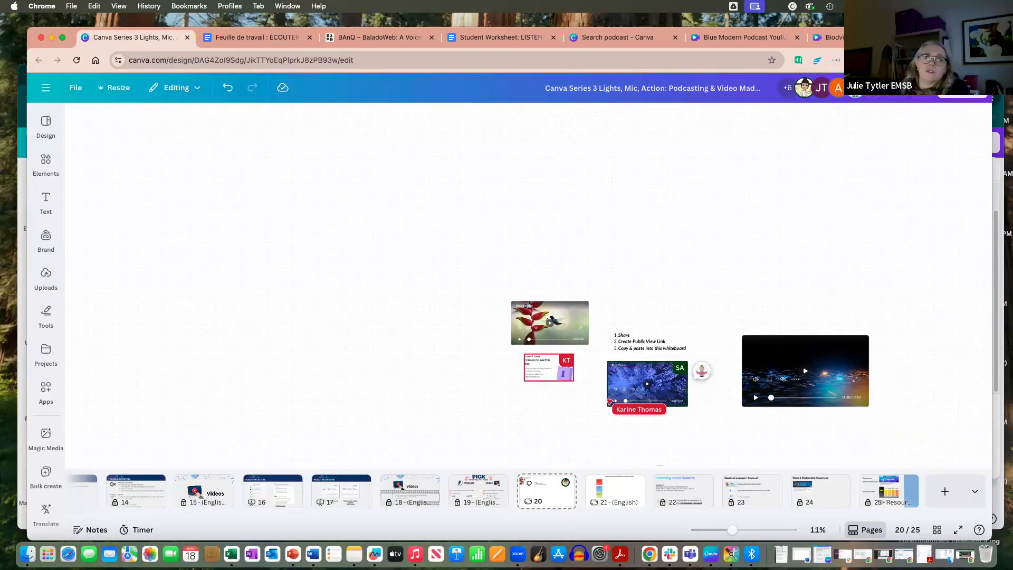
# Step: Examine the participant's embedded design below the Biodviersity video on the whiteboard, up close and alongside the other embeds
pyautogui.scroll(5, 514, 384)
pyautogui.scroll(5, 548, 353)
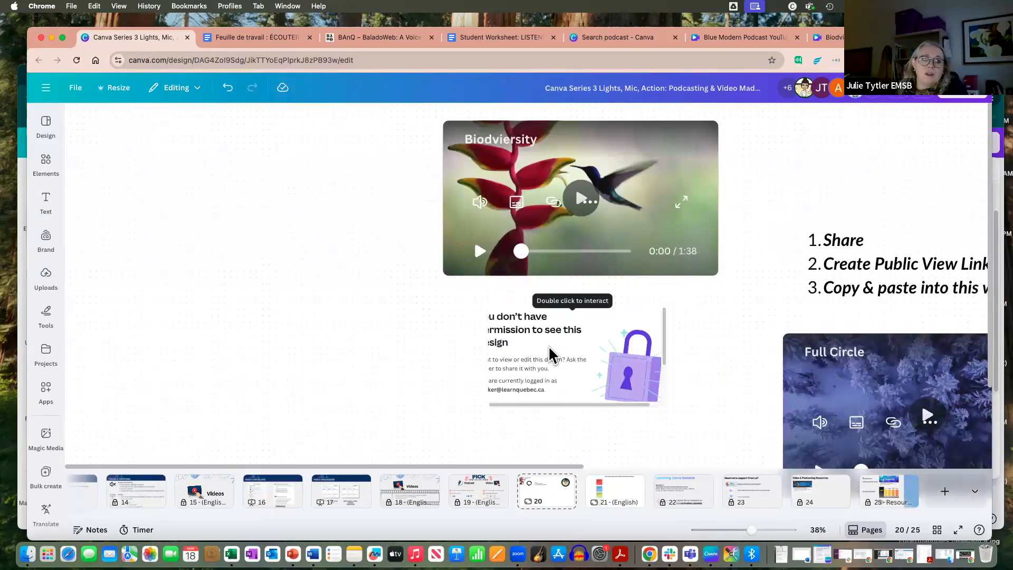
pyautogui.scroll(-2, 549, 352)
pyautogui.scroll(-6, 549, 353)
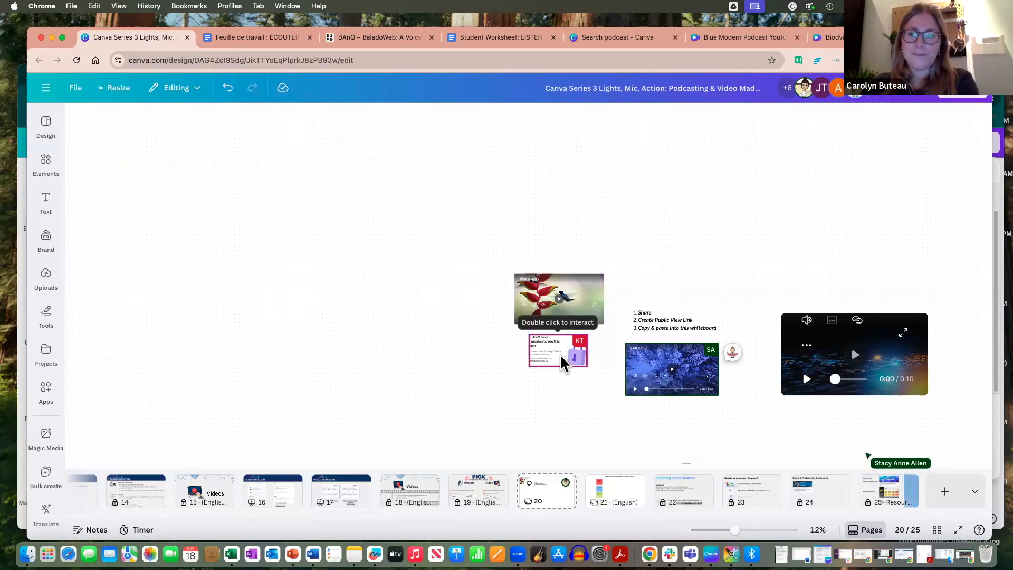
pyautogui.scroll(-1, 595, 385)
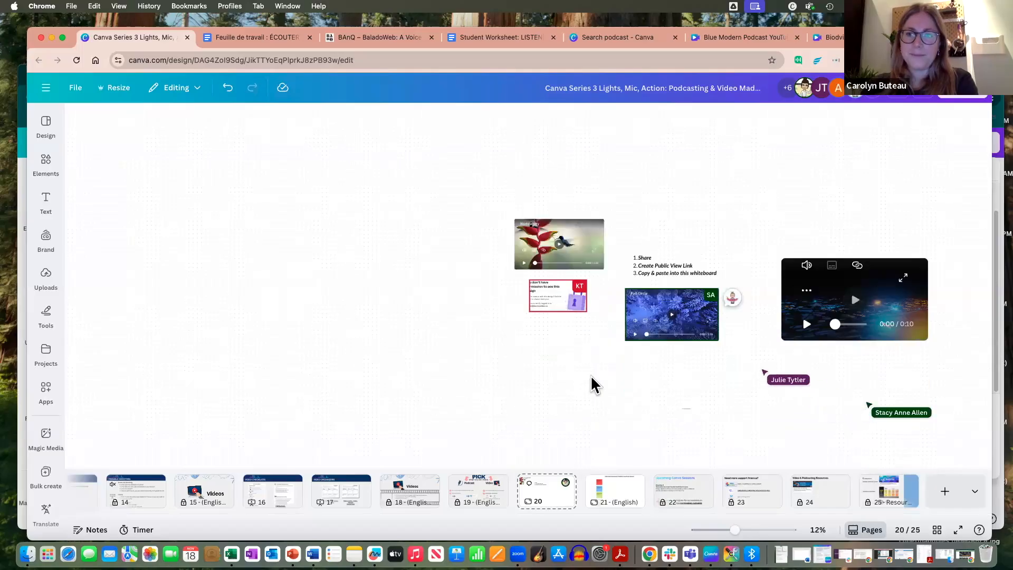
pyautogui.scroll(1, 595, 385)
pyautogui.scroll(-1, 594, 385)
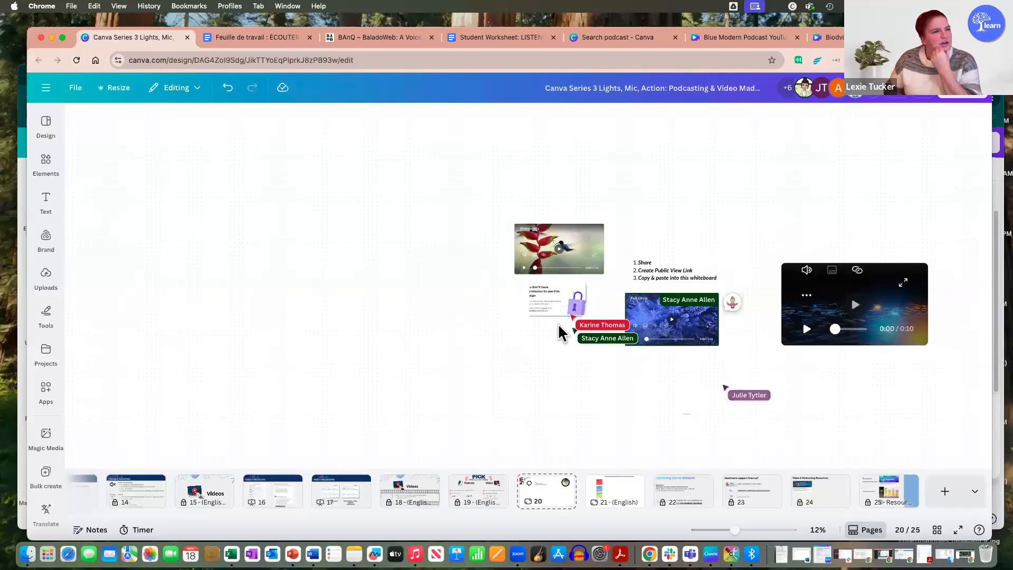
pyautogui.scroll(1, 559, 322)
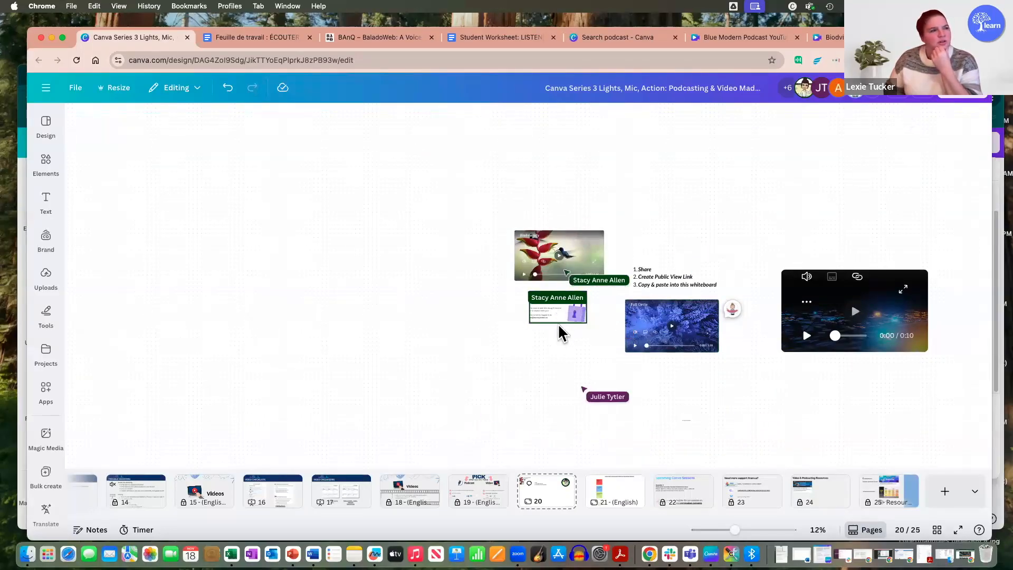
pyautogui.scroll(3, 555, 348)
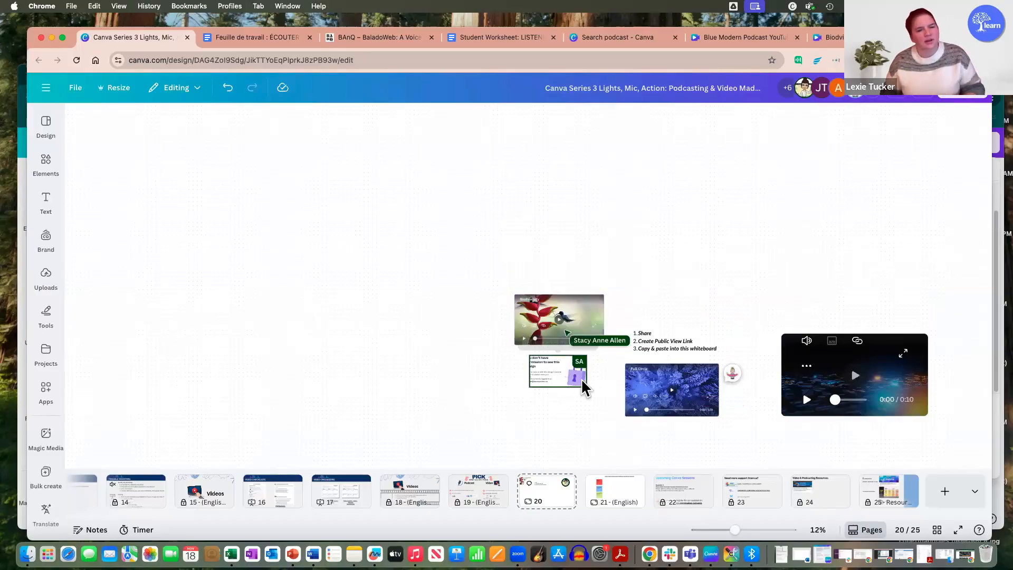
pyautogui.scroll(5, 534, 379)
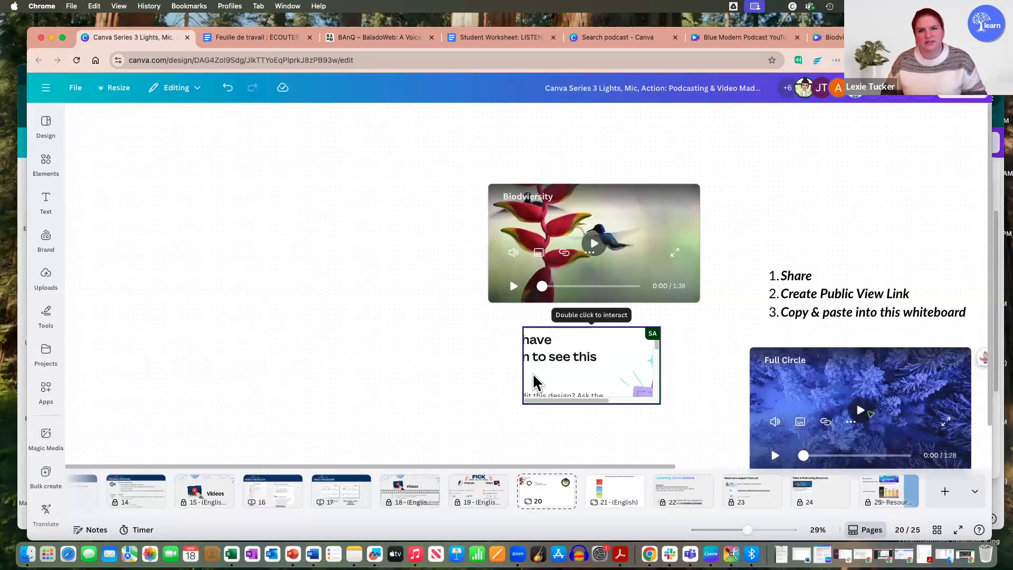
pyautogui.scroll(3, 564, 381)
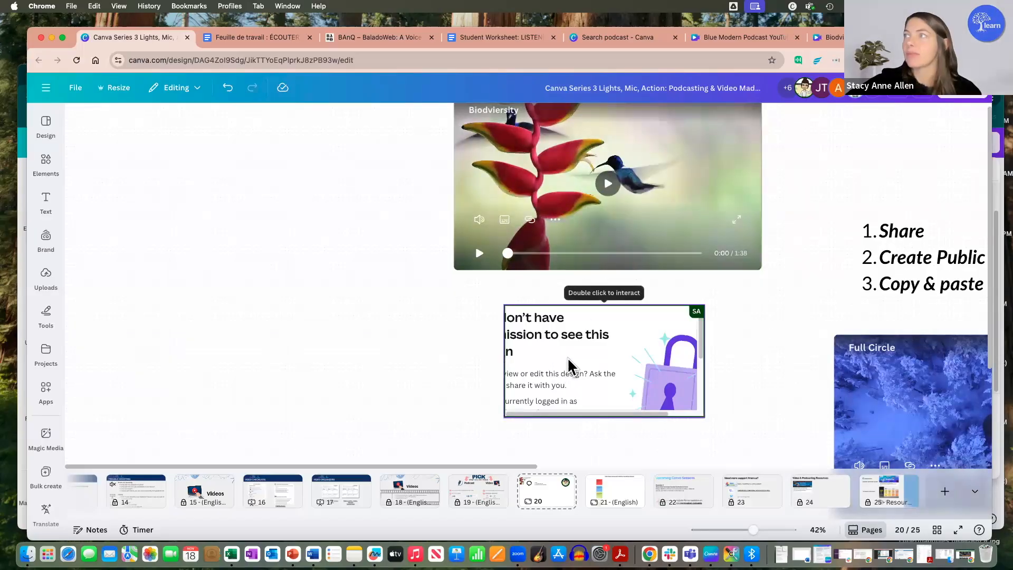
pyautogui.scroll(-5, 568, 357)
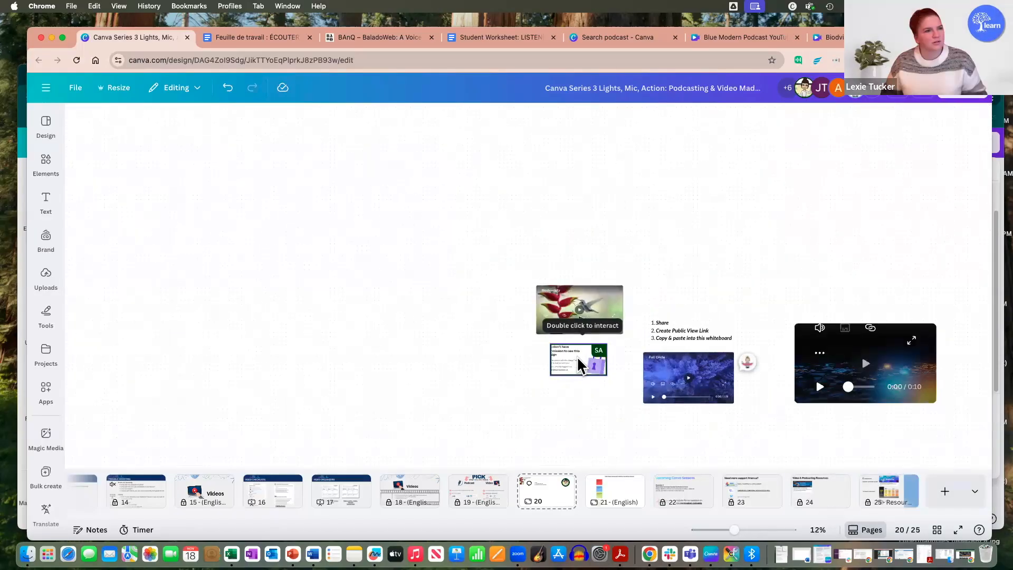
# Step: Open the Yellow And White Modern design linked from the embed below the Biodviersity video, and return to the whiteboard
pyautogui.click(578, 357)
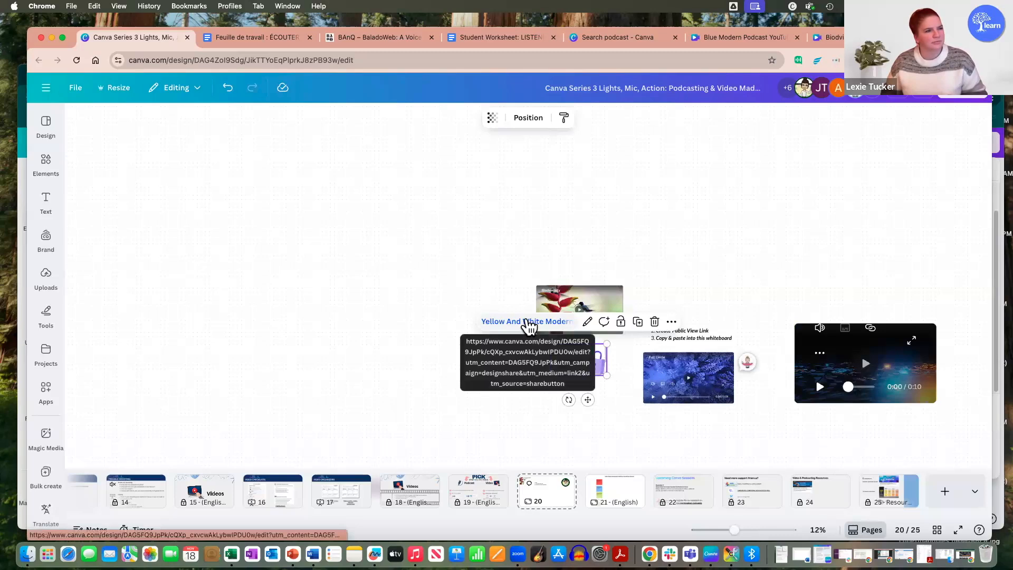
pyautogui.click(528, 323)
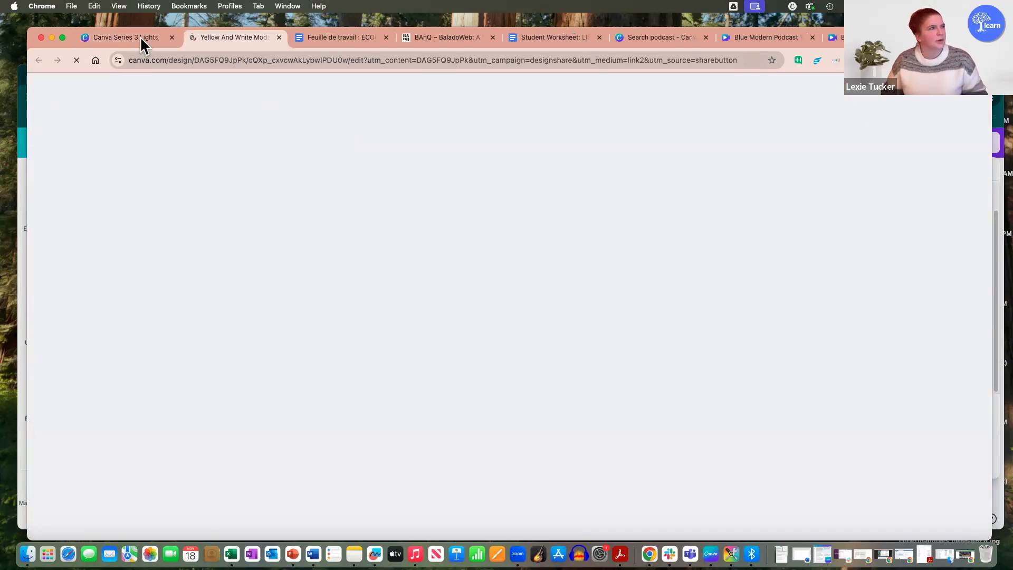
pyautogui.click(138, 38)
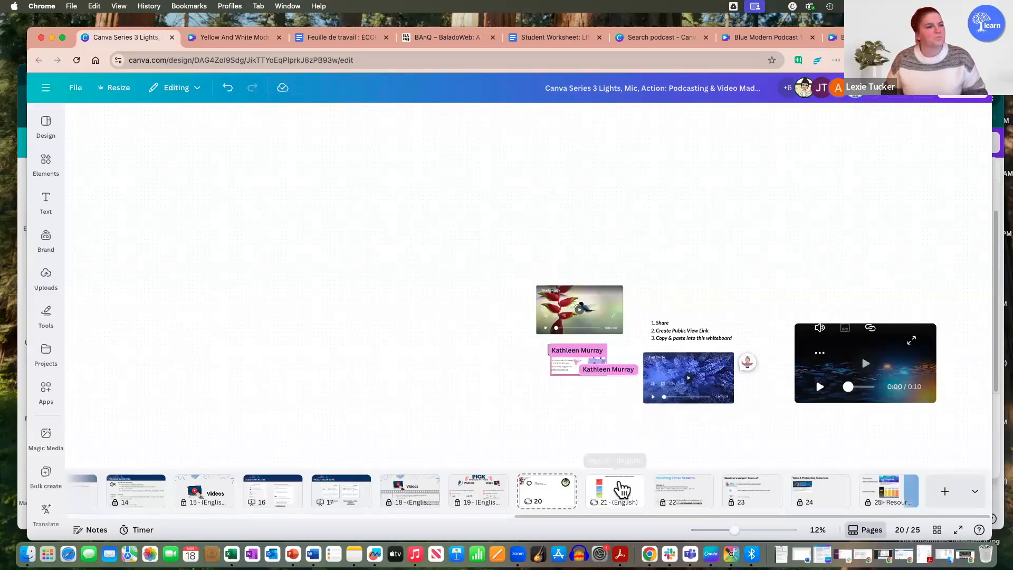
# Step: Show page 21 of the presentation and read through its coloured sticky-note reflection prompts and the GIF instruction
pyautogui.click(622, 489)
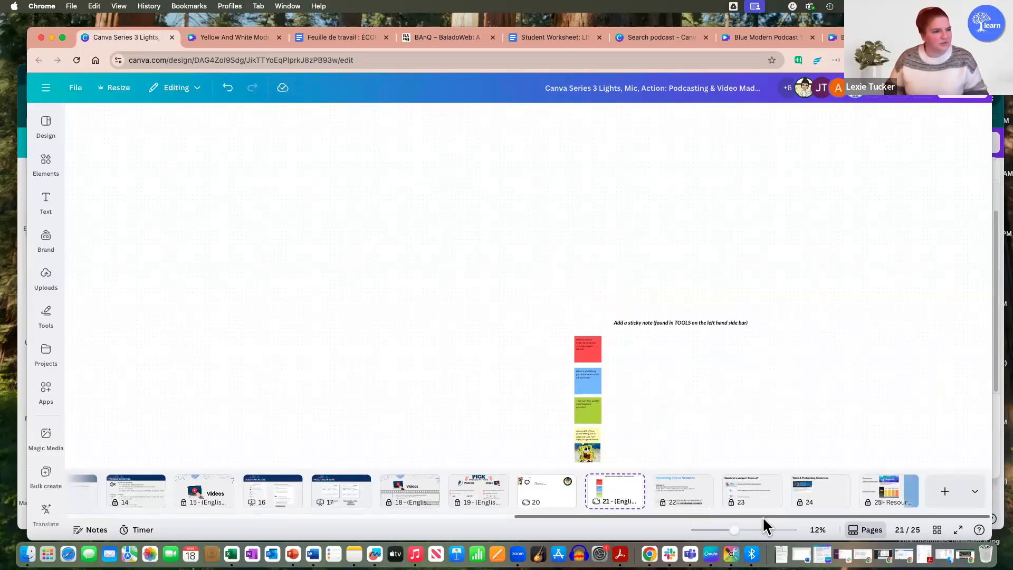
pyautogui.scroll(5, 708, 399)
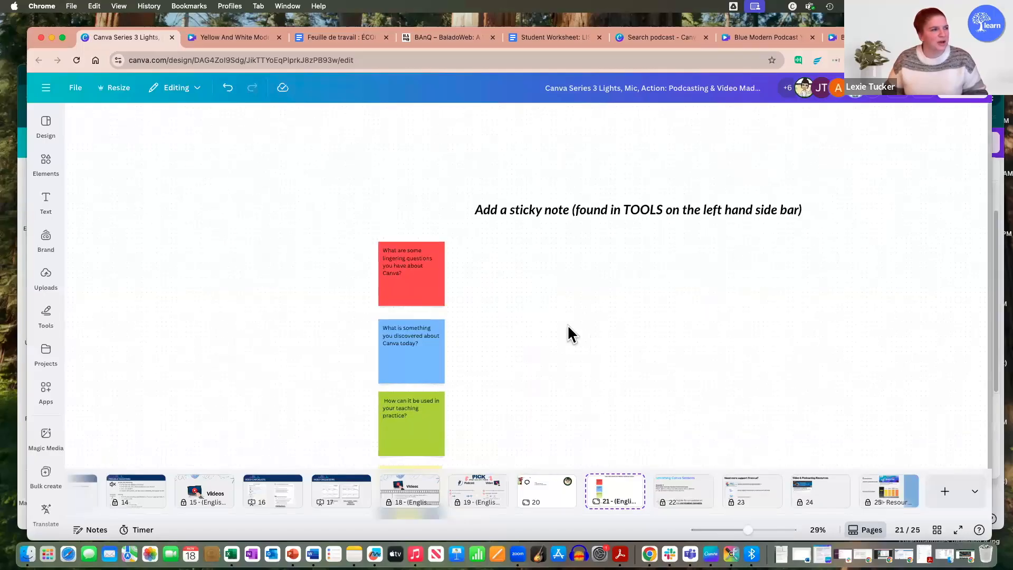
pyautogui.scroll(-2, 525, 312)
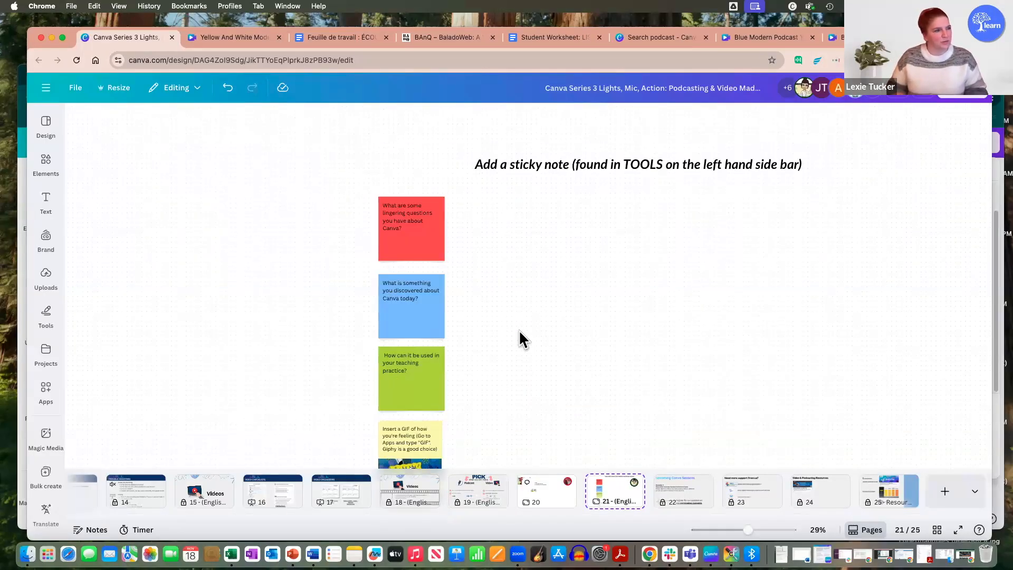
pyautogui.scroll(2, 517, 327)
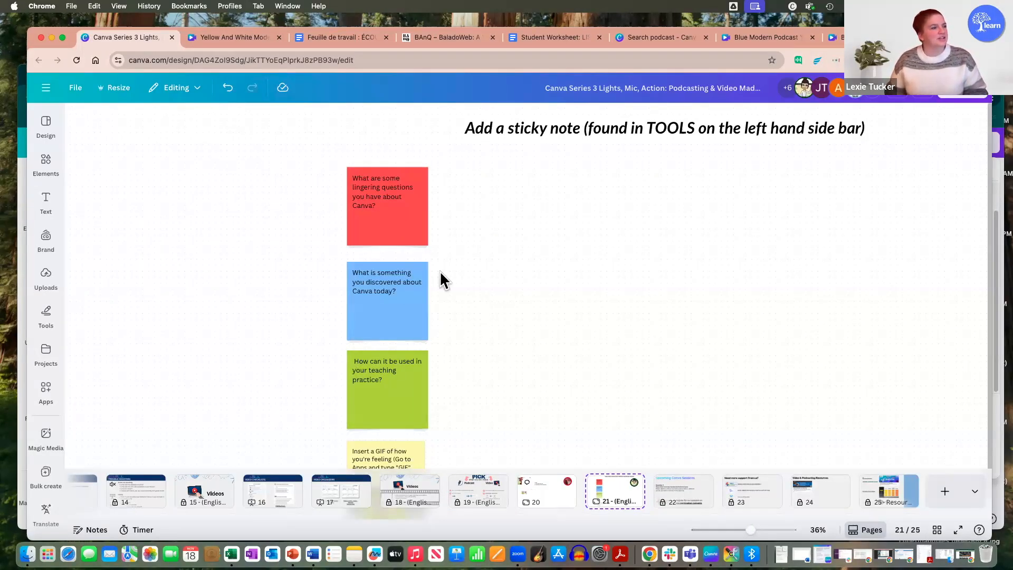
pyautogui.scroll(-1, 454, 315)
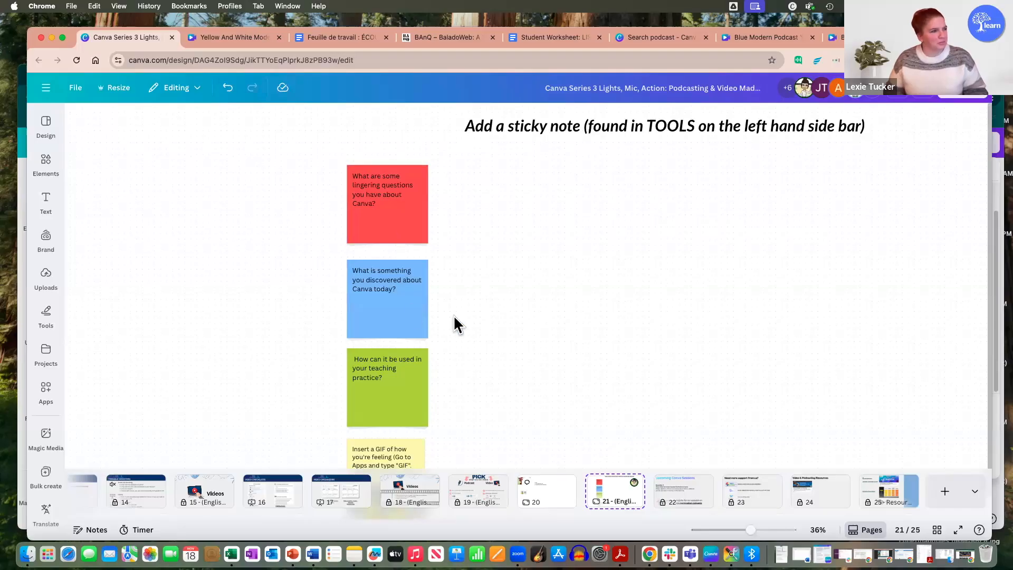
pyautogui.scroll(-1, 448, 316)
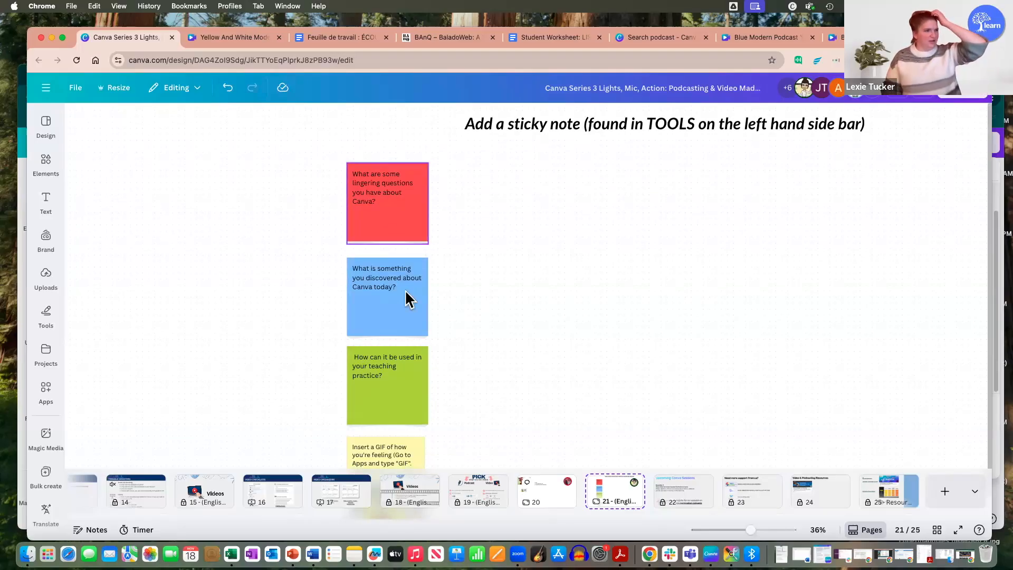
pyautogui.scroll(-5, 398, 240)
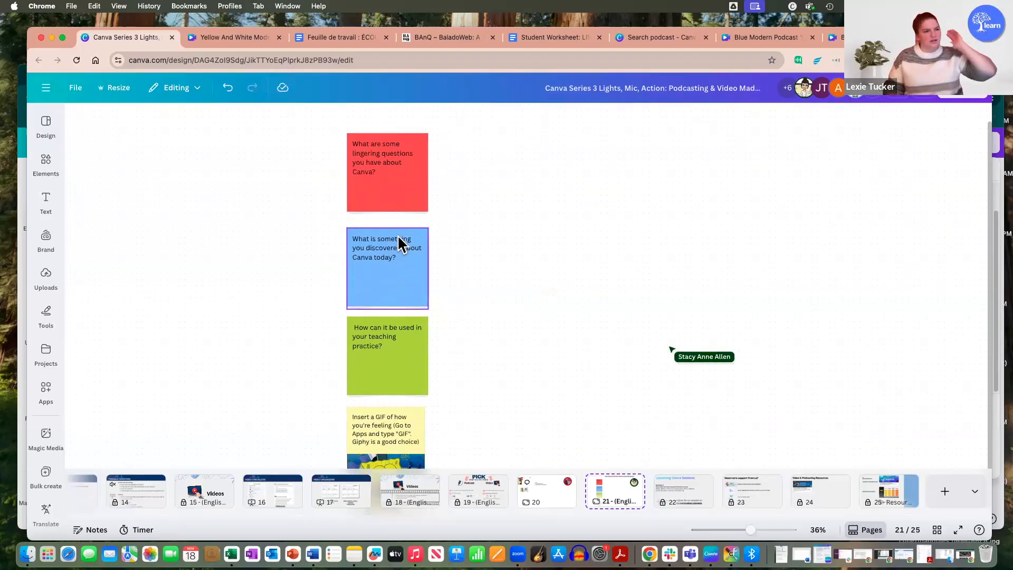
pyautogui.scroll(-2, 406, 243)
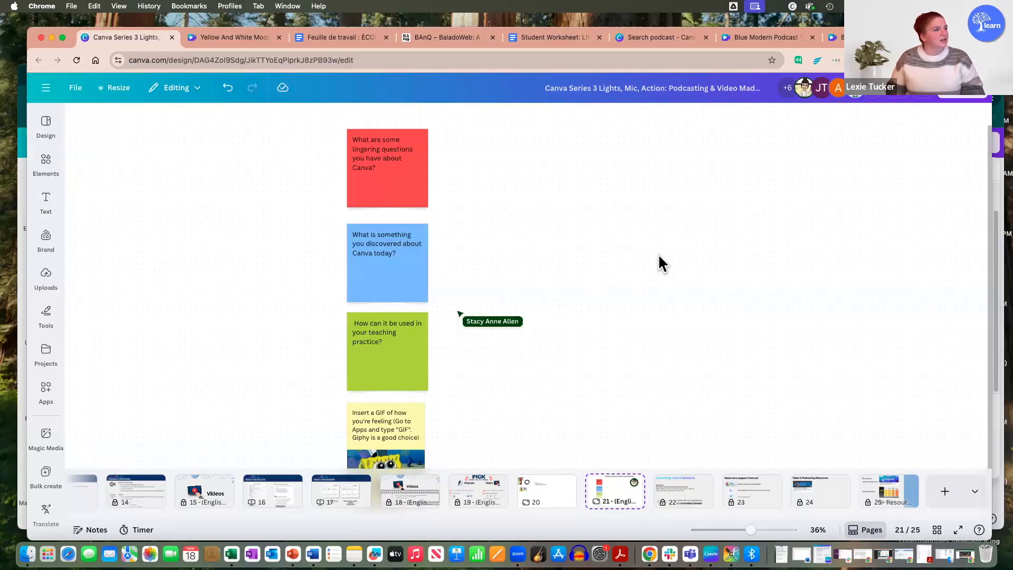
# Step: Add a blue sticky note to the open area beside the column of prompts on page 21
pyautogui.click(50, 213)
pyautogui.click(49, 322)
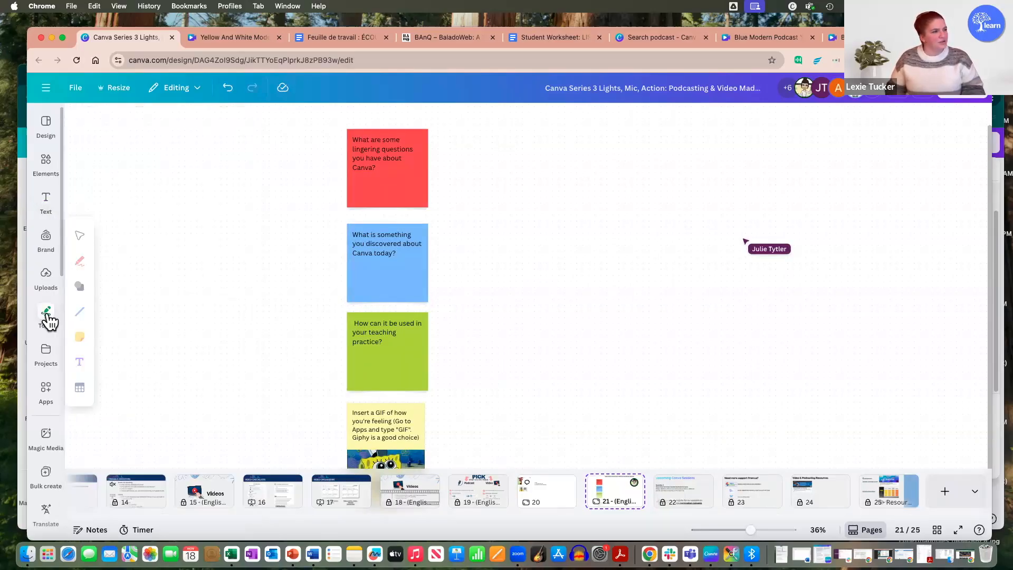
pyautogui.click(80, 338)
pyautogui.click(108, 328)
pyautogui.moveTo(523, 321); pyautogui.dragTo(482, 188)
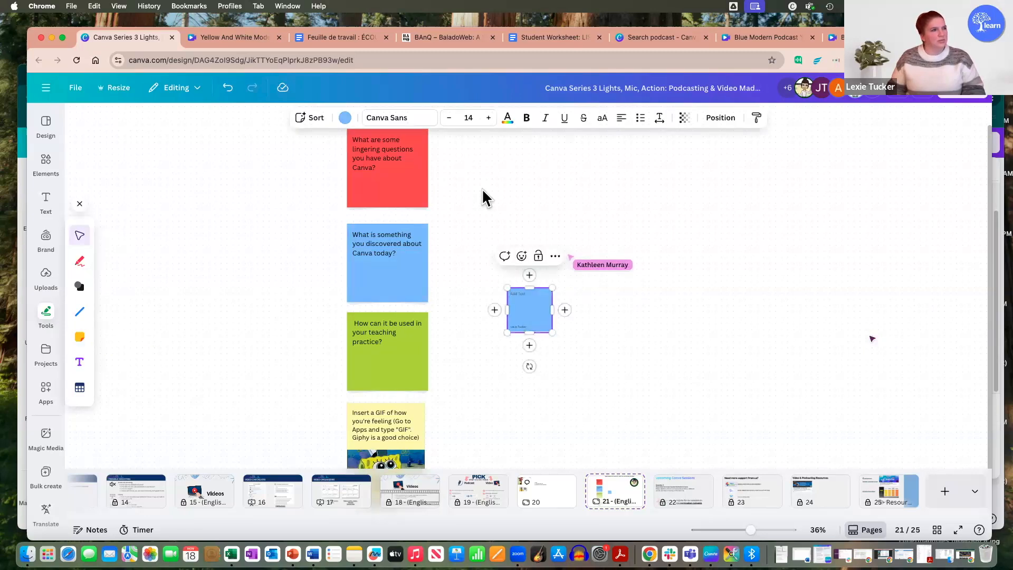
# Step: Move the new blue sticky note closer to the blue prompt and show its further options, including the one for removing the name
pyautogui.moveTo(546, 291); pyautogui.dragTo(488, 279)
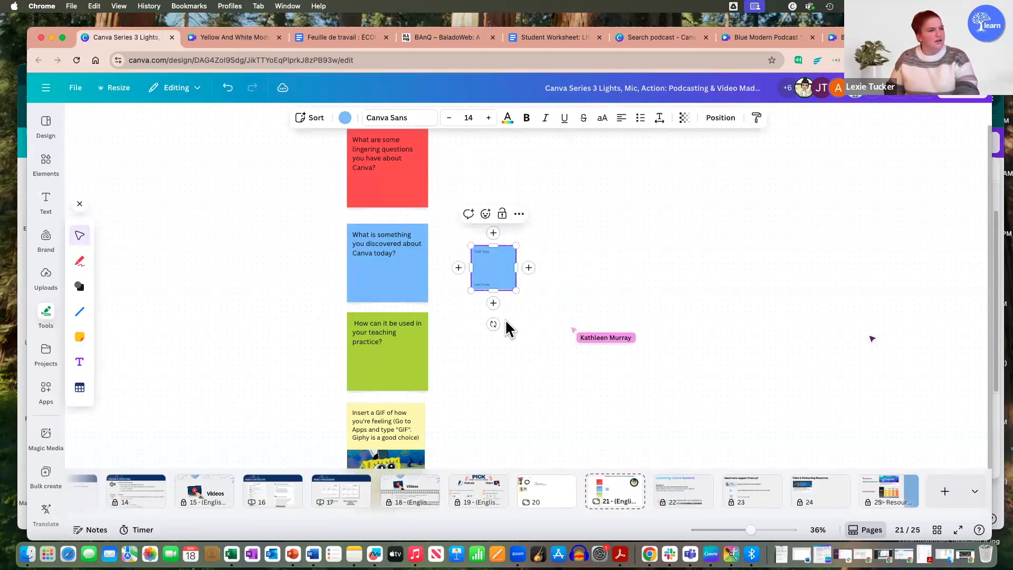
pyautogui.click(520, 214)
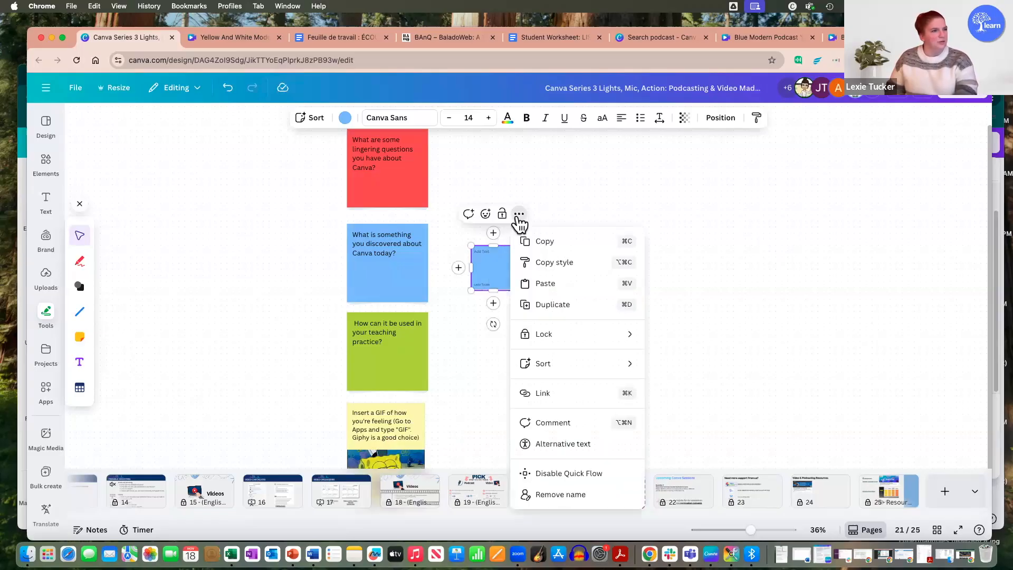
pyautogui.click(731, 208)
# Step: Search the Canva apps for "gif" and open the GIPHY app
pyautogui.scroll(-1, 489, 331)
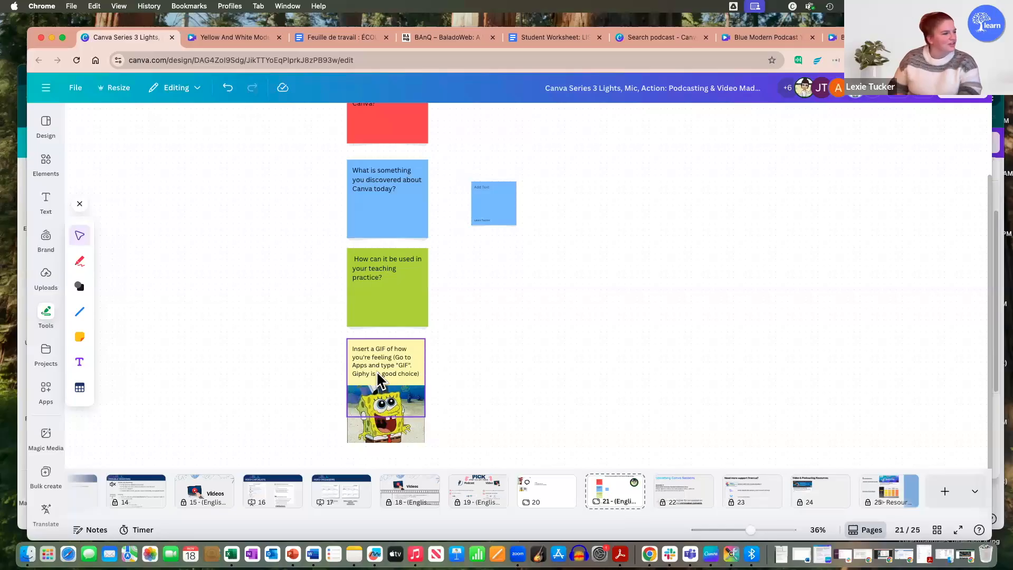
pyautogui.click(46, 391)
pyautogui.click(124, 127)
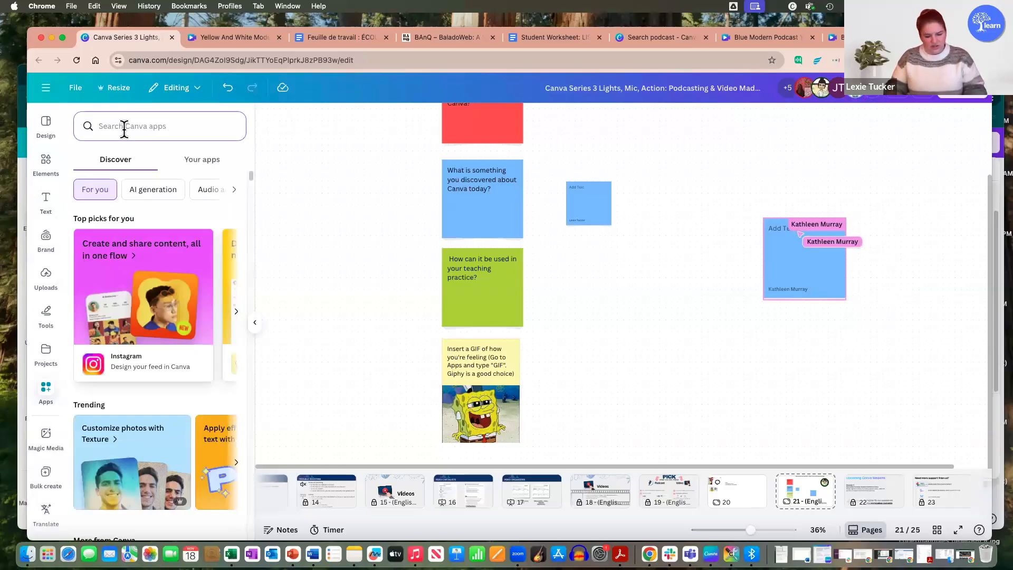
pyautogui.write('gif')
pyautogui.press('Return')
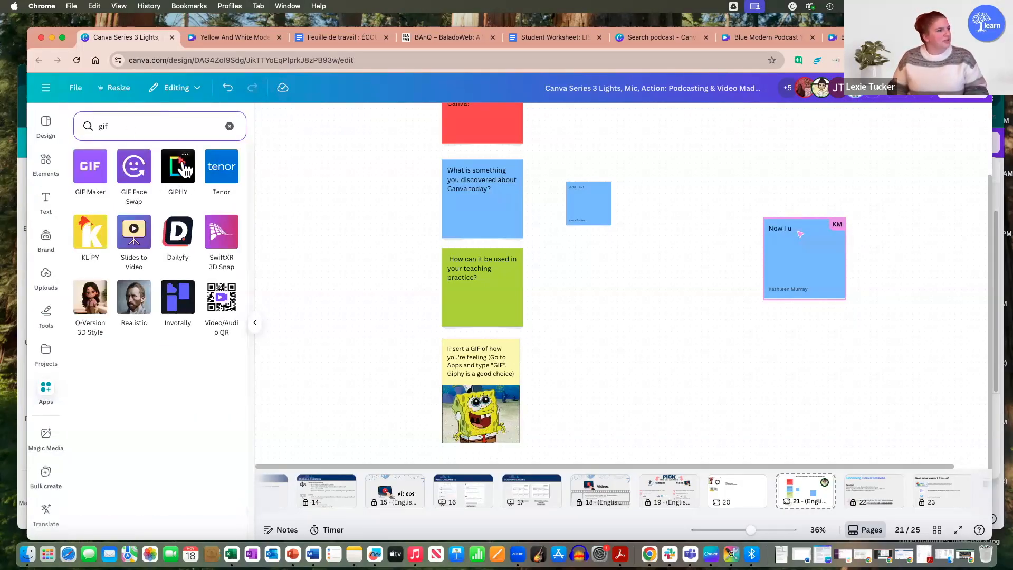
pyautogui.click(181, 178)
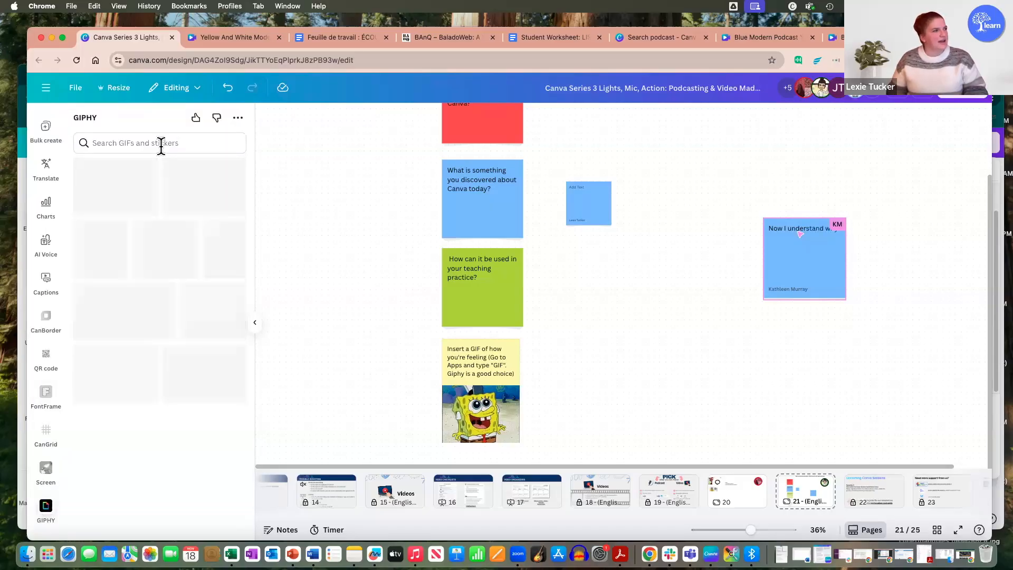
# Step: Find the surprised cat GIF in GIPHY with the search "amazing" and place it enlarged beside the GIF prompt
pyautogui.click(161, 145)
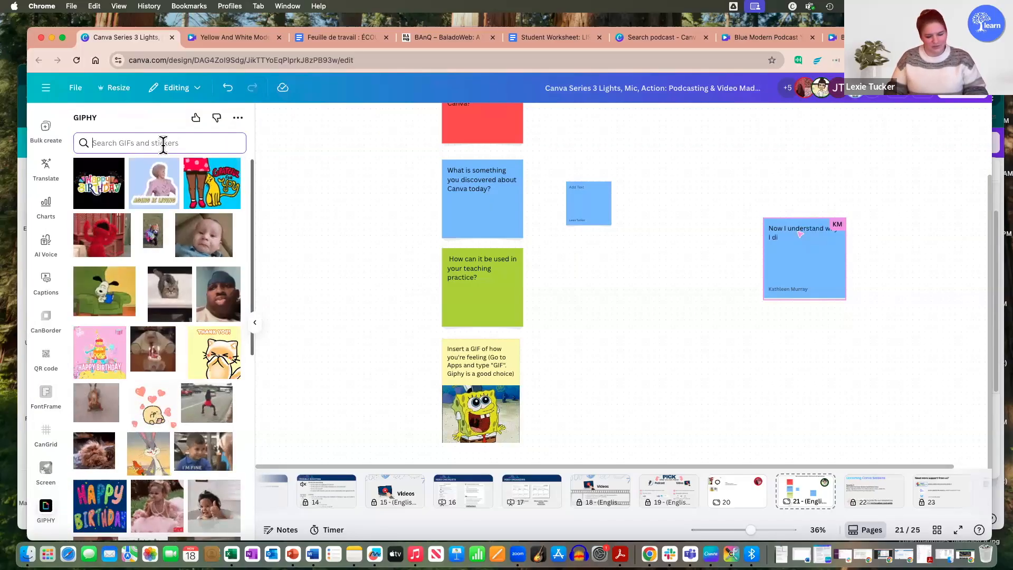
pyautogui.write('amazing')
pyautogui.press('Return')
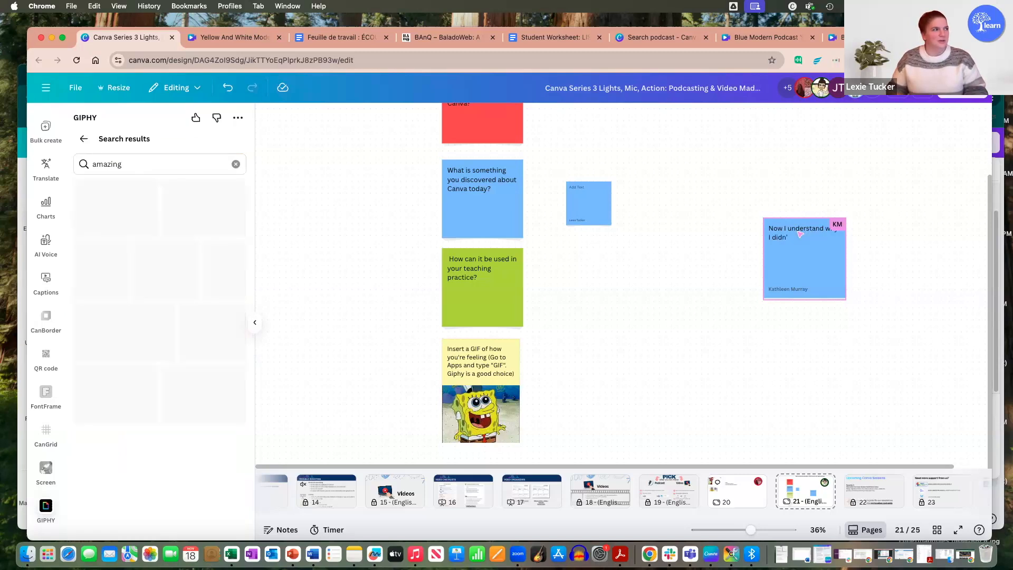
pyautogui.click(185, 222)
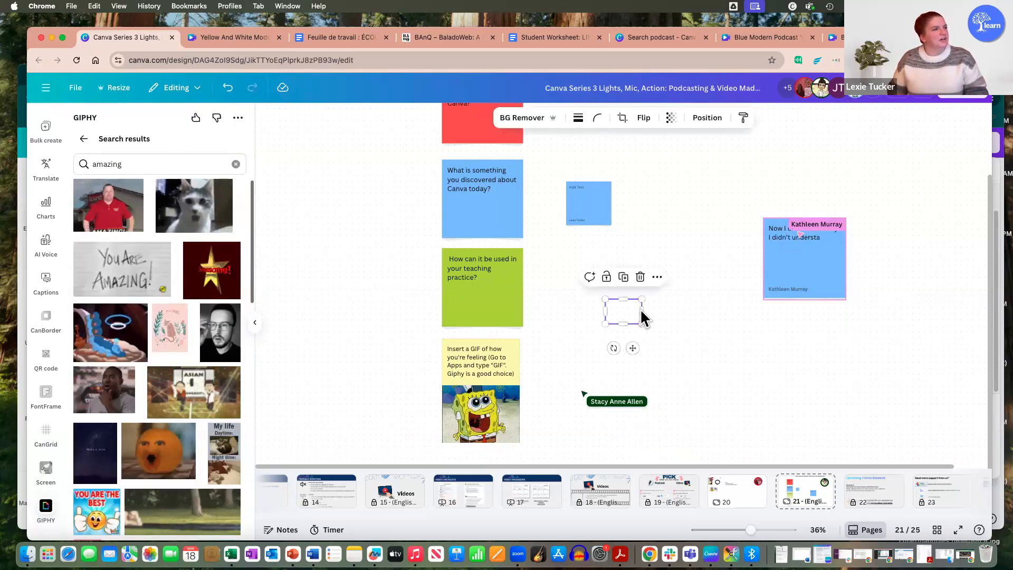
pyautogui.moveTo(625, 312); pyautogui.dragTo(666, 443)
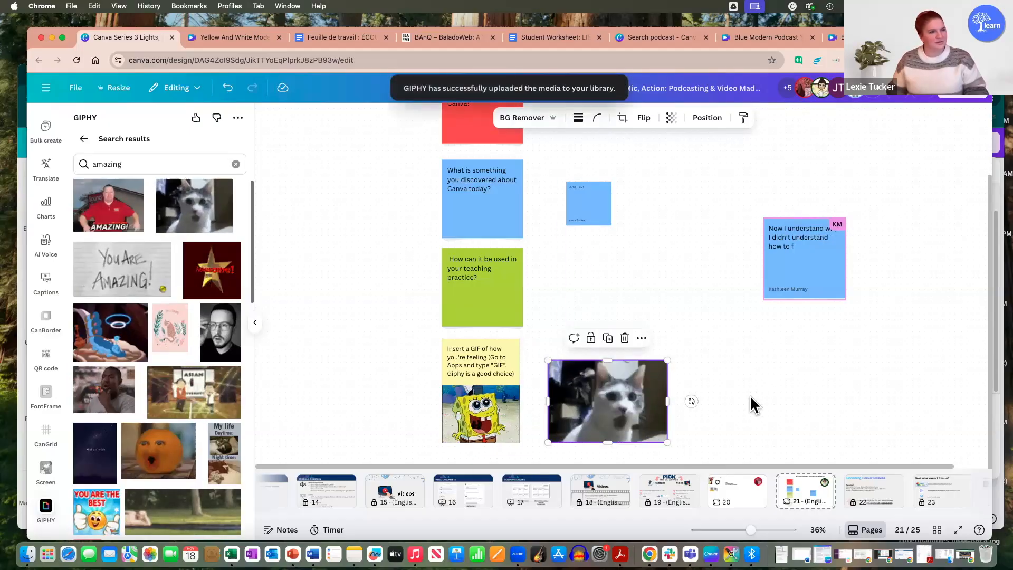
# Step: Delete the empty small blue sticky note beside the blue prompt and collapse the GIPHY results
pyautogui.scroll(-1, 689, 309)
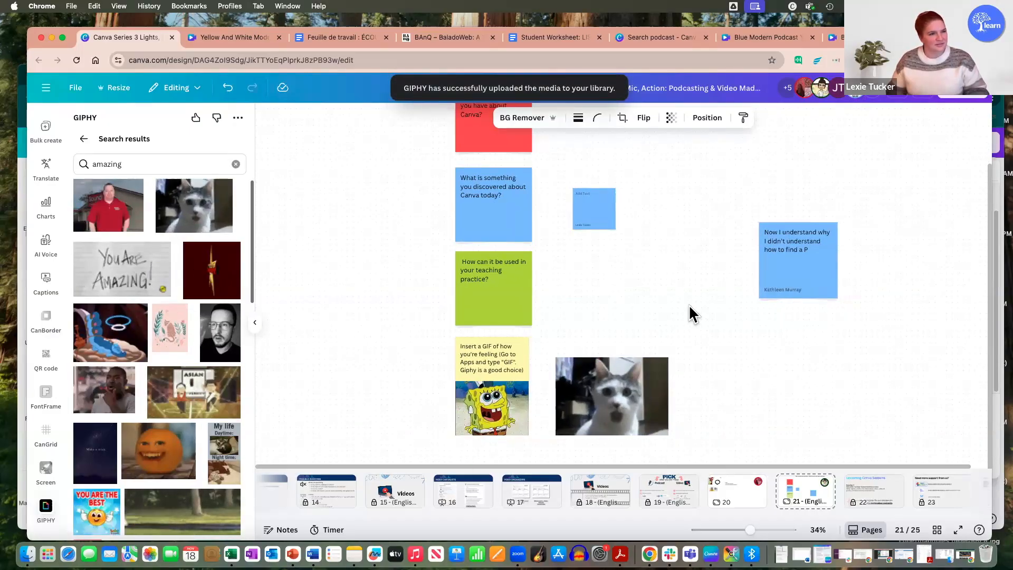
pyautogui.scroll(-2, 689, 305)
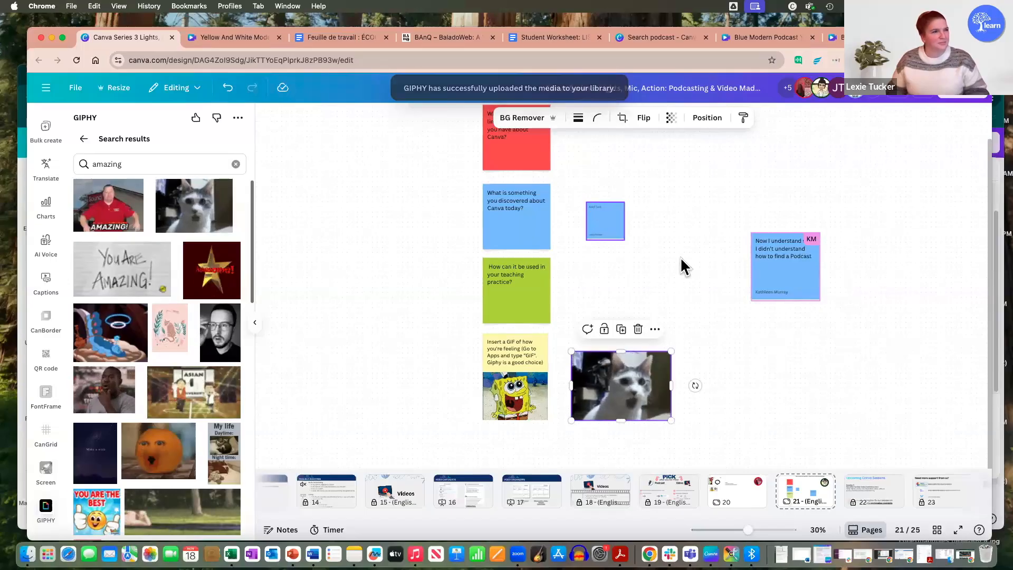
pyautogui.scroll(3, 685, 260)
pyautogui.click(614, 303)
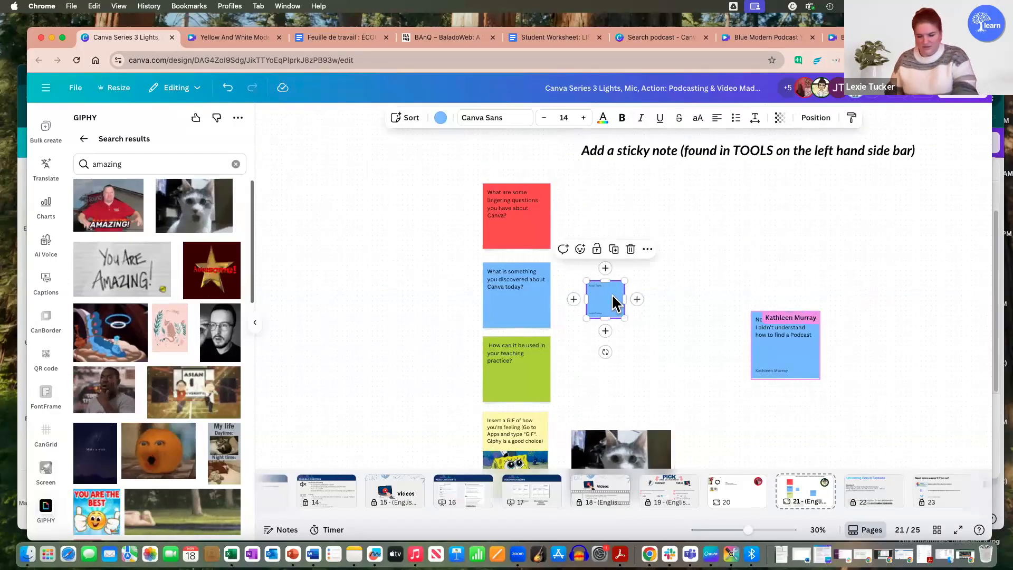
pyautogui.press('Delete')
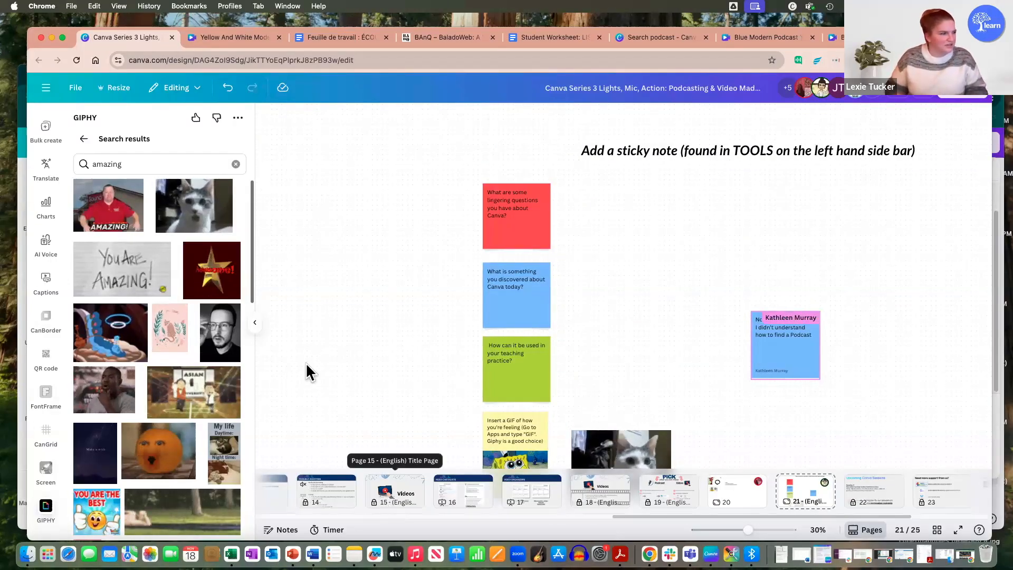
pyautogui.click(257, 329)
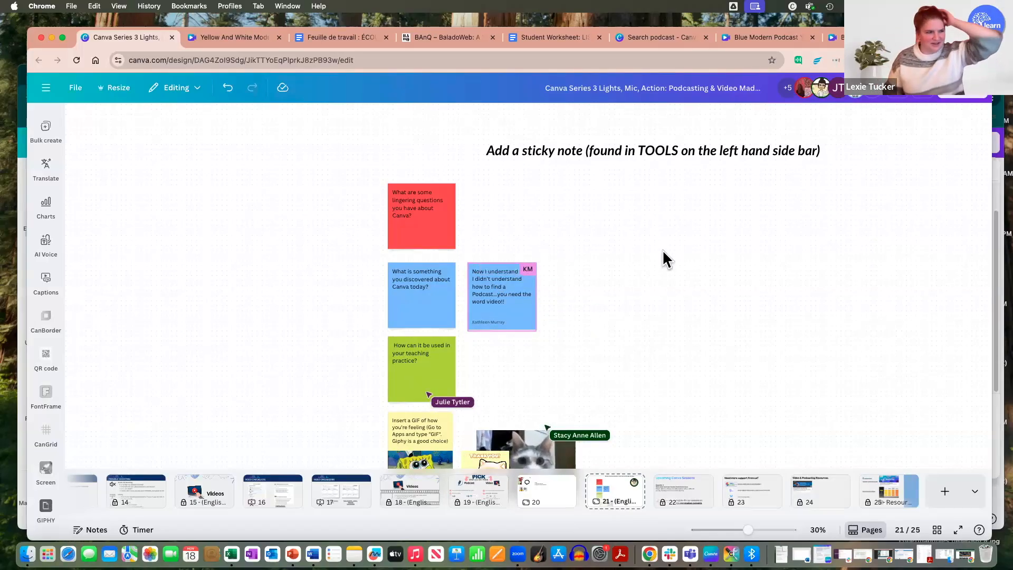
pyautogui.scroll(-3, 684, 262)
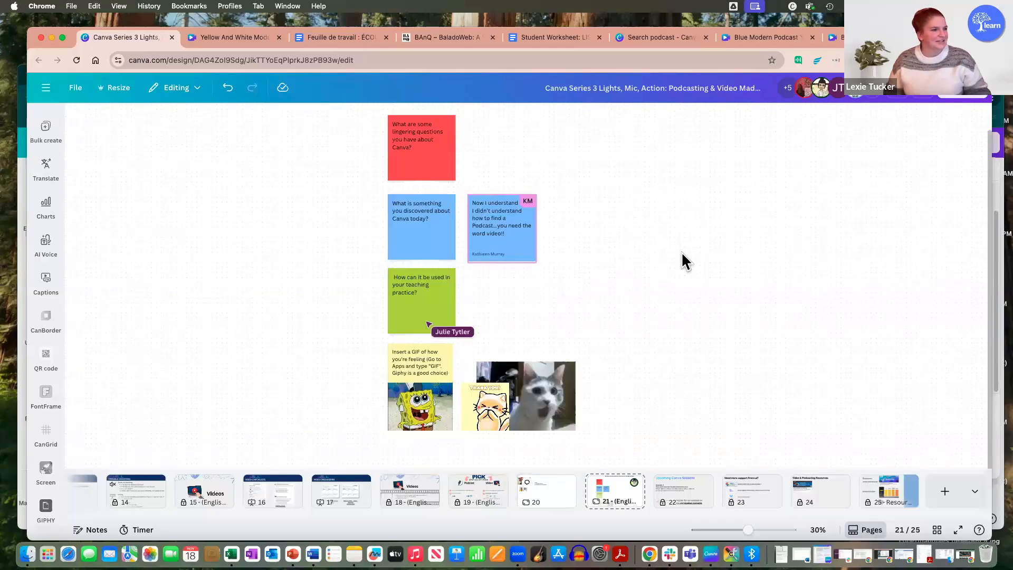
pyautogui.scroll(1, 686, 261)
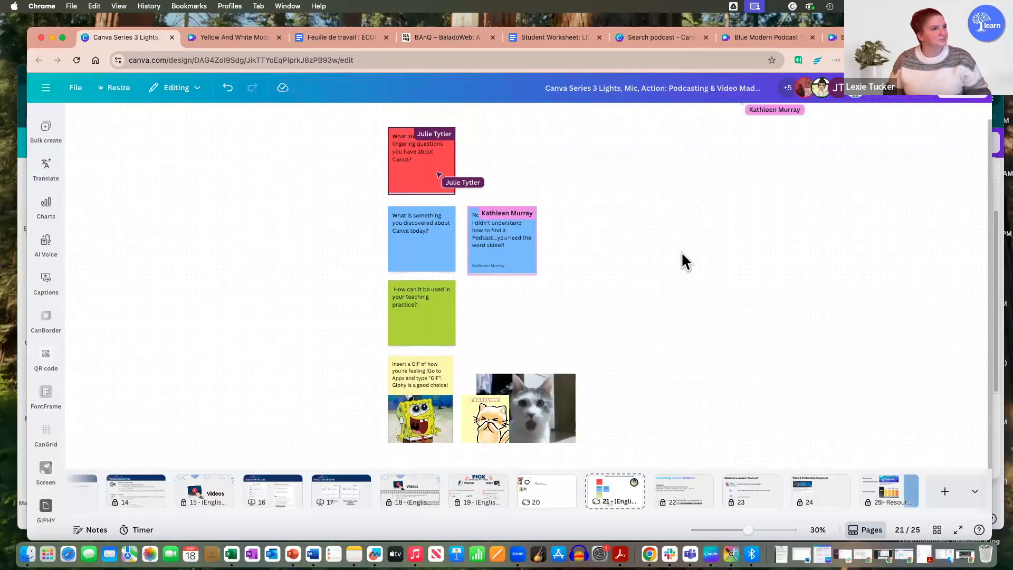
pyautogui.scroll(-1, 686, 262)
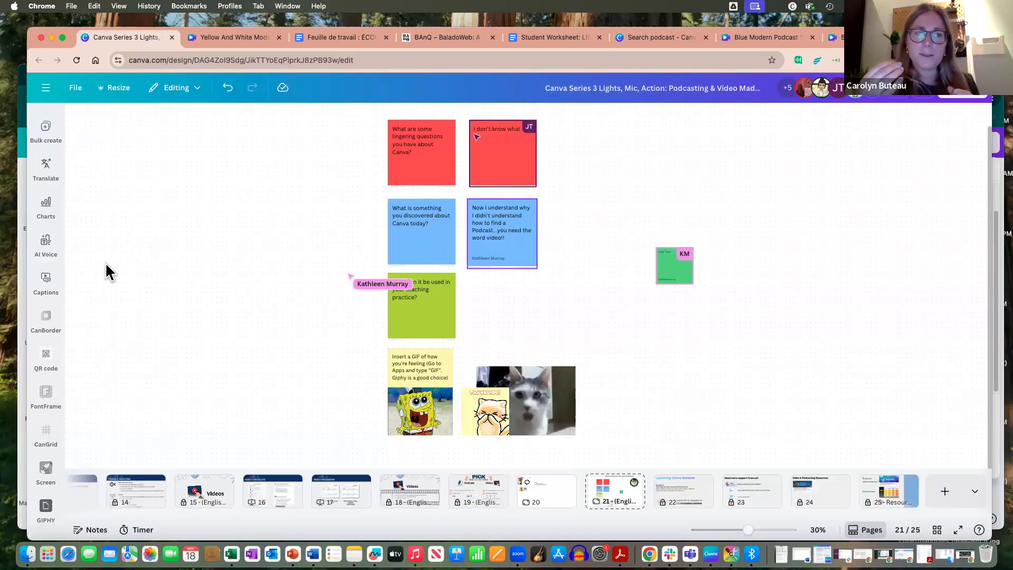
# Step: Add a purple sticky note to the whiteboard, enlarge it and position it in the open area beyond the participants' notes
pyautogui.click(46, 207)
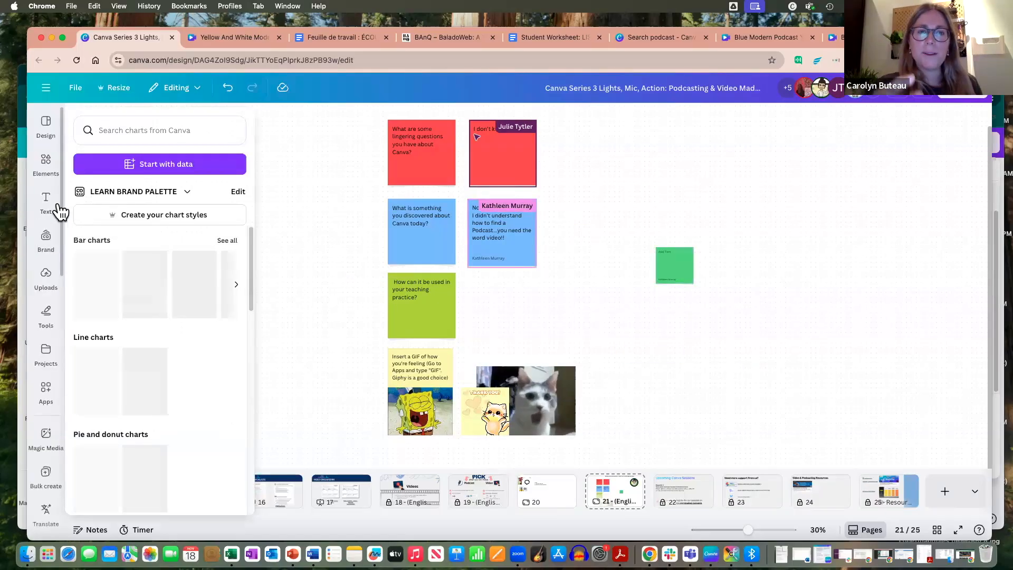
pyautogui.click(50, 227)
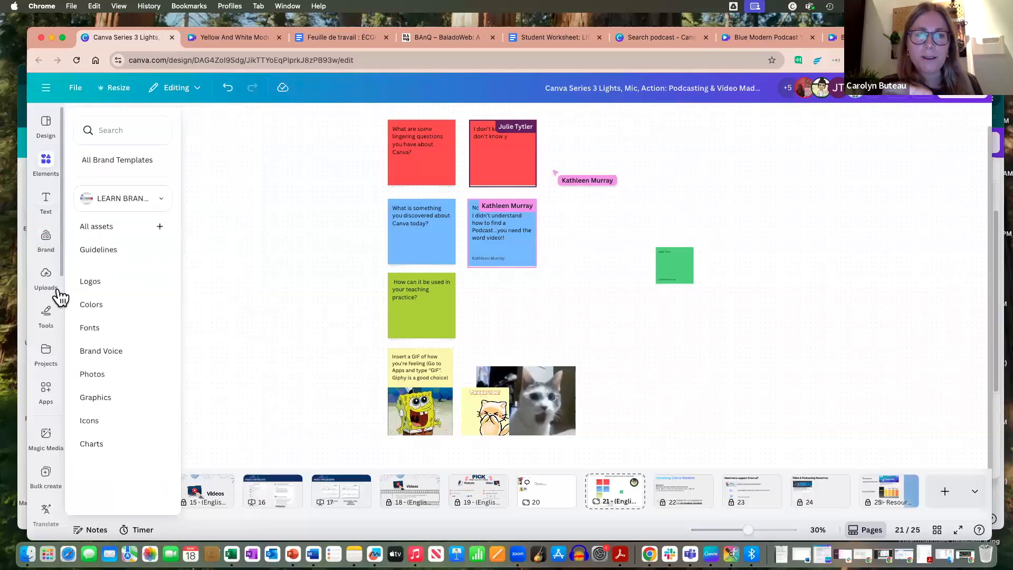
pyautogui.click(46, 275)
pyautogui.click(48, 323)
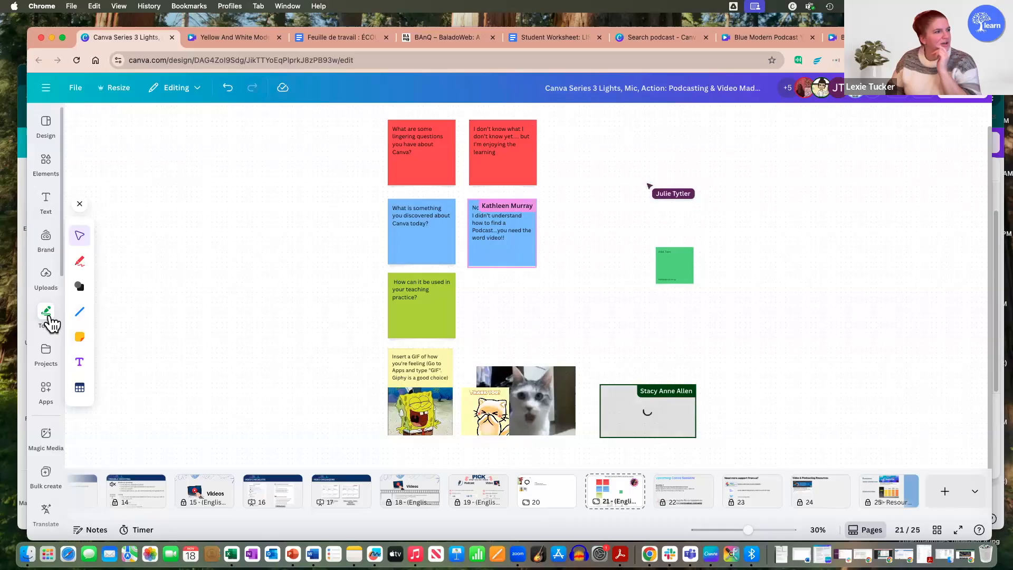
pyautogui.click(80, 338)
pyautogui.click(111, 376)
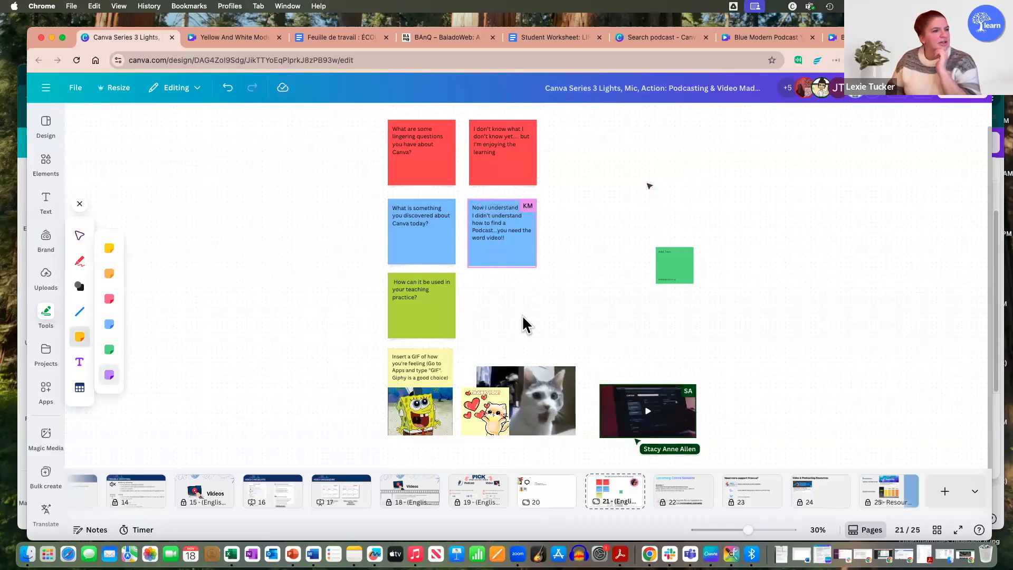
pyautogui.click(522, 315)
pyautogui.moveTo(520, 307); pyautogui.dragTo(903, 370)
pyautogui.moveTo(813, 248); pyautogui.dragTo(803, 228)
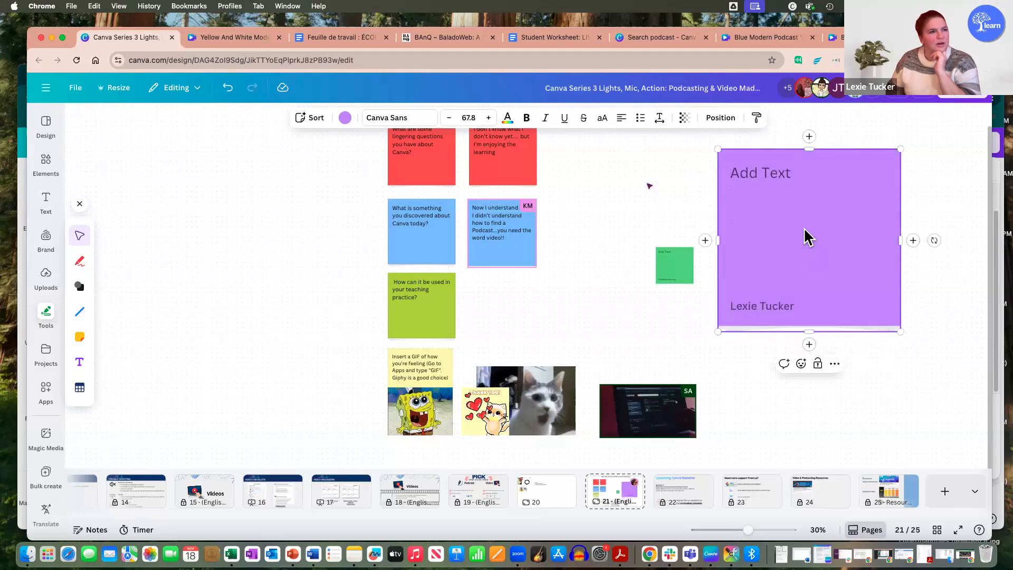
# Step: Remove the author's name from the purple sticky note and shrink the note to roughly a third of its width
pyautogui.rightClick(804, 228)
pyautogui.click(788, 222)
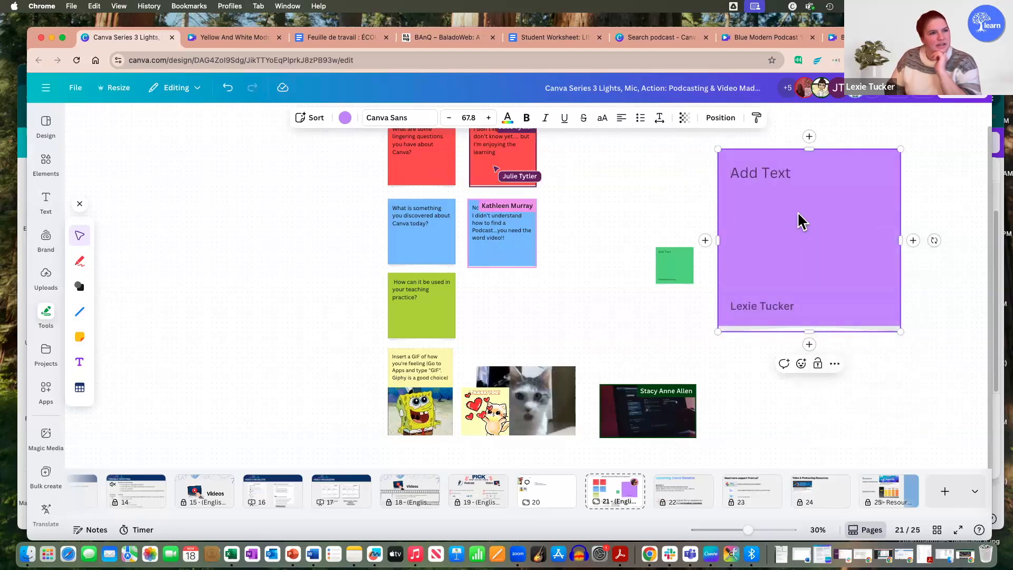
pyautogui.click(836, 365)
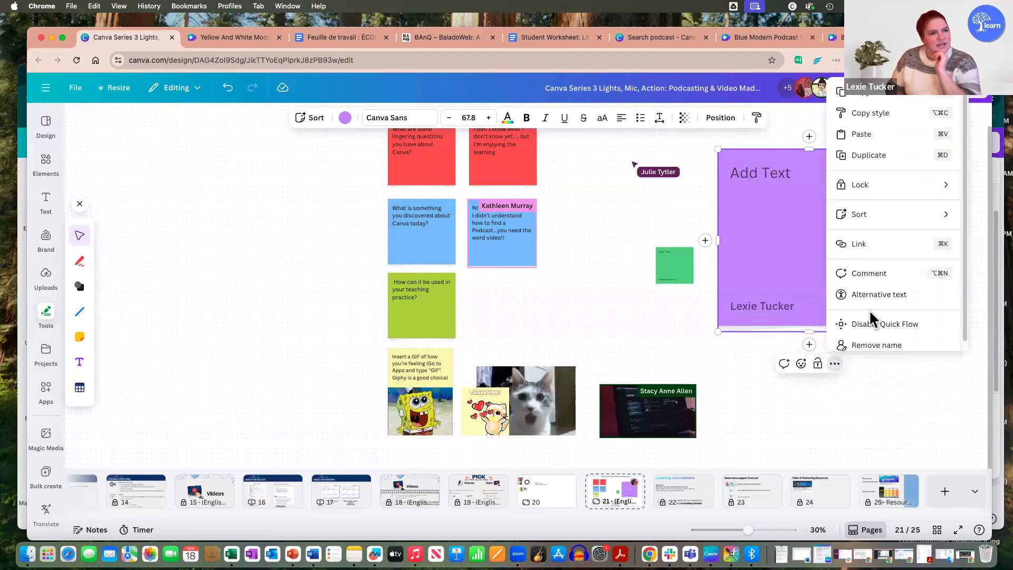
pyautogui.scroll(-5, 881, 336)
pyautogui.click(834, 234)
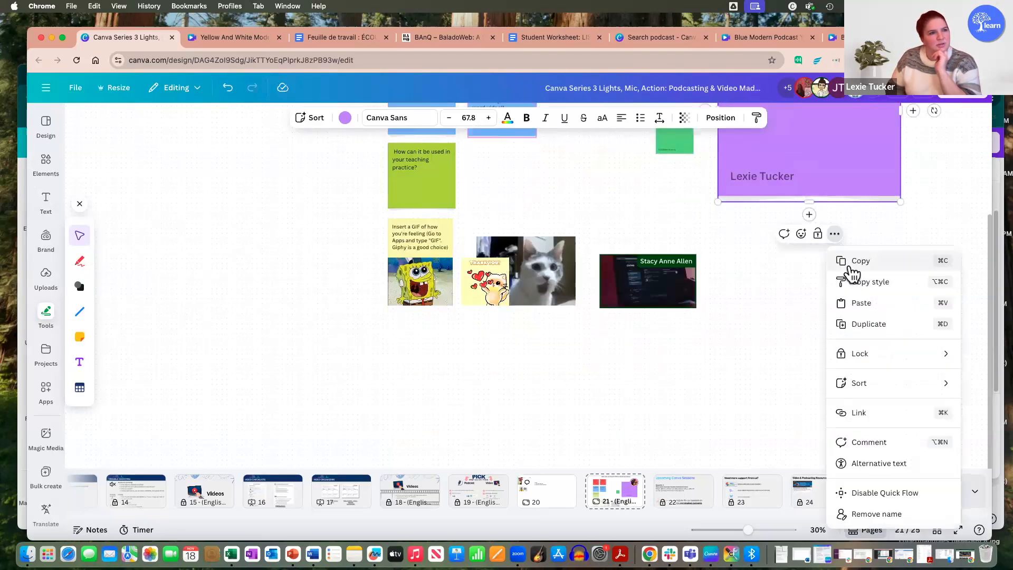
pyautogui.click(875, 515)
pyautogui.scroll(10, 791, 321)
pyautogui.scroll(-3, 813, 406)
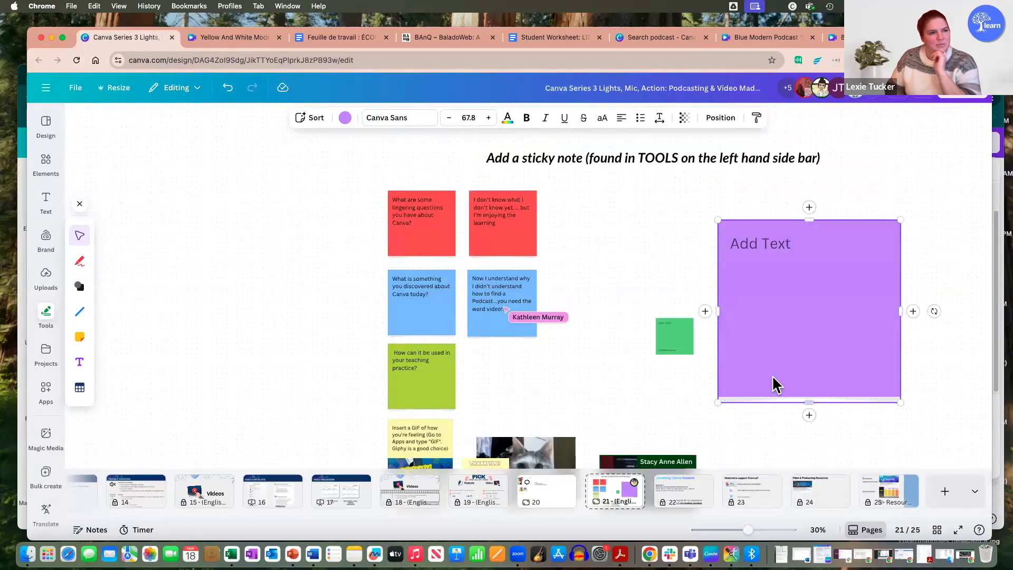
pyautogui.moveTo(897, 401); pyautogui.dragTo(769, 317)
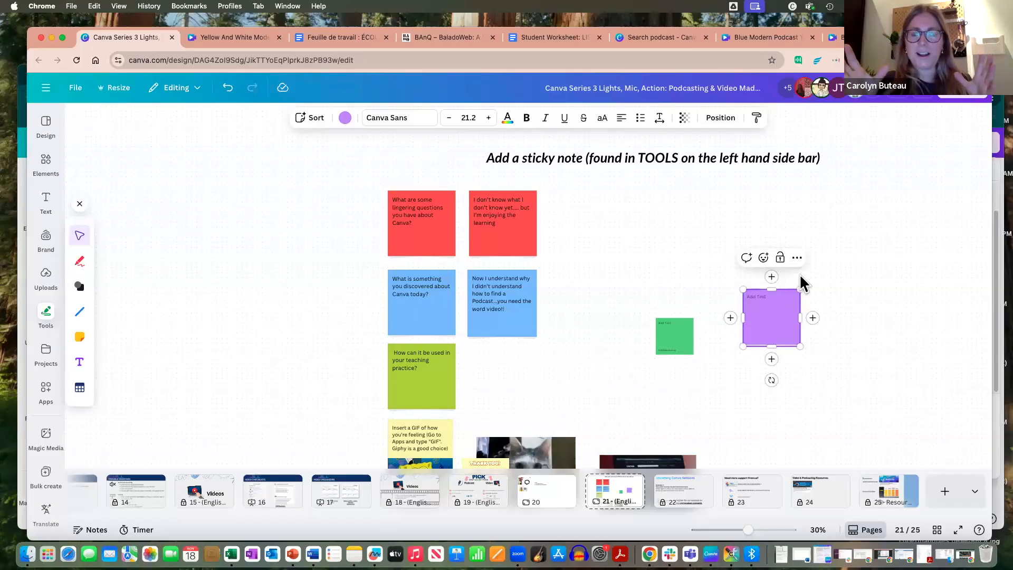
# Step: Show the purple sticky note's option for adding a name, move the note beside the answers and delete it
pyautogui.click(797, 258)
pyautogui.scroll(-1, 843, 350)
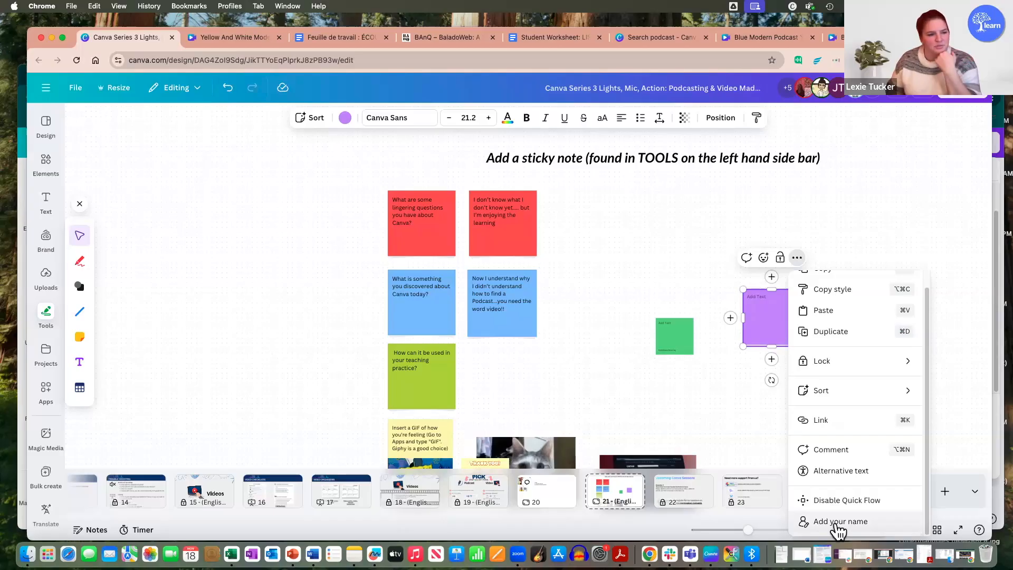
pyautogui.click(736, 381)
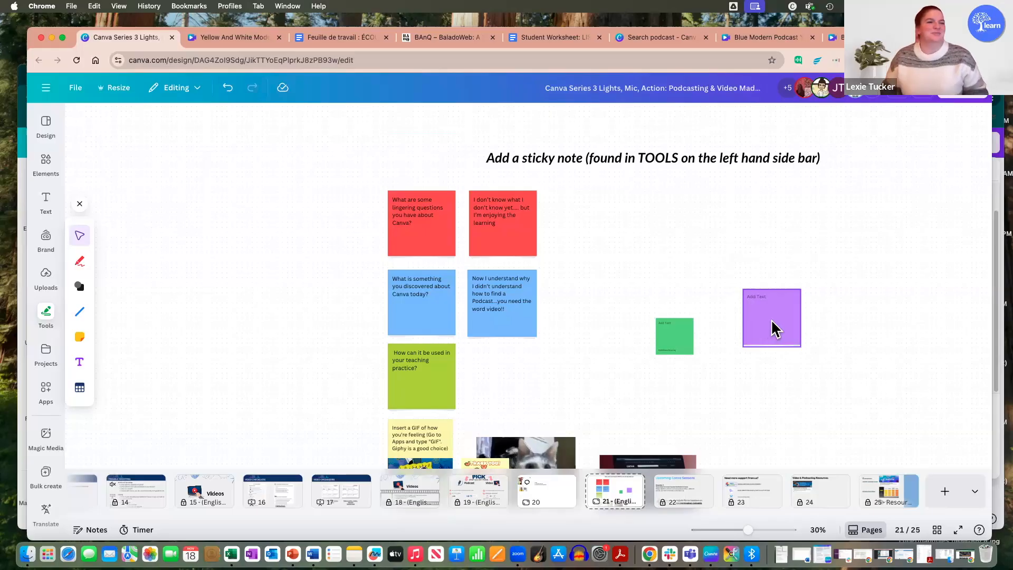
pyautogui.moveTo(772, 327); pyautogui.dragTo(600, 285)
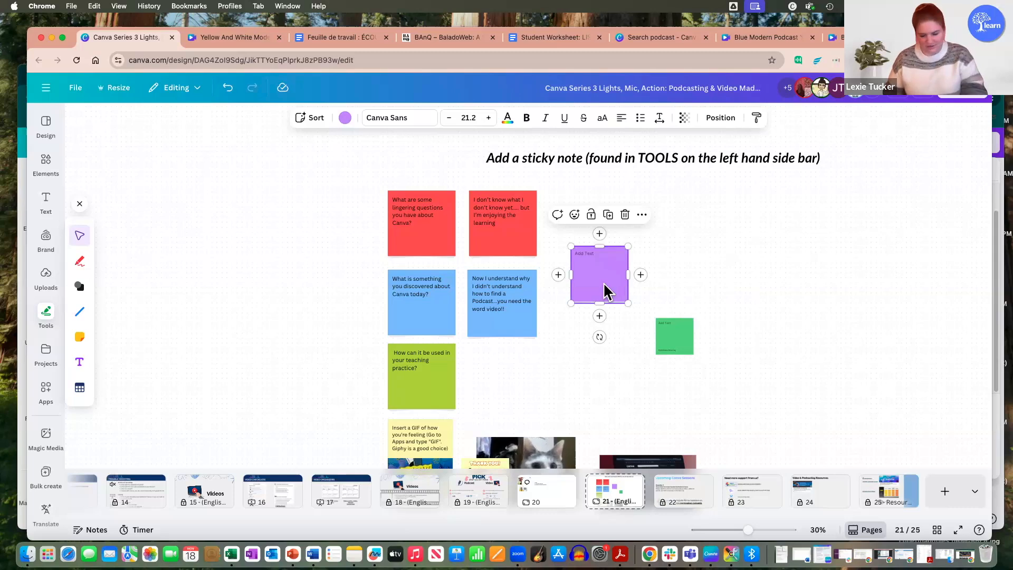
pyautogui.press('Delete')
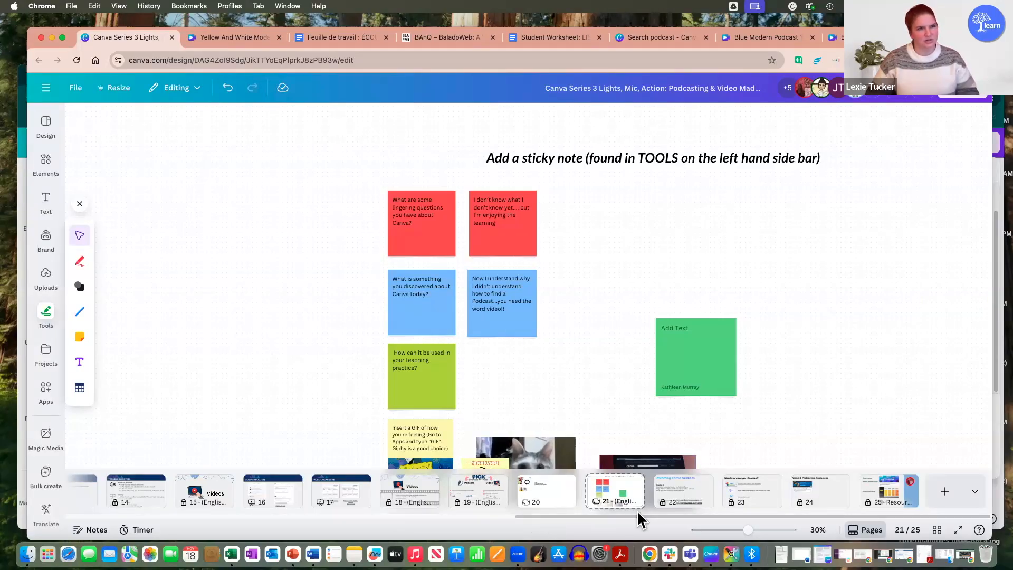
# Step: Present pages 22 to 25, covering the upcoming Canva sessions, support contacts, video and podcasting resources, and general resources
pyautogui.click(683, 492)
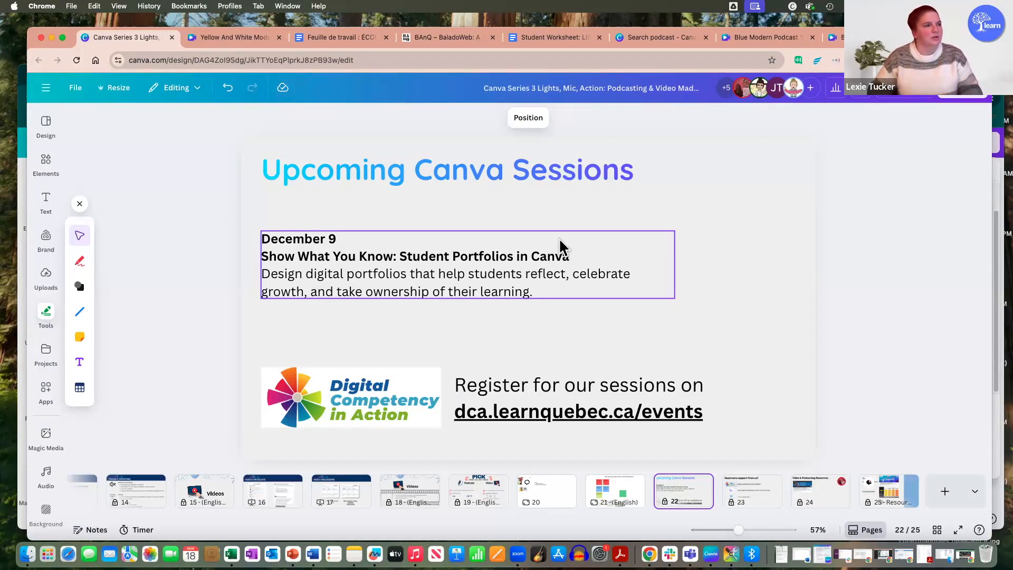
pyautogui.click(768, 502)
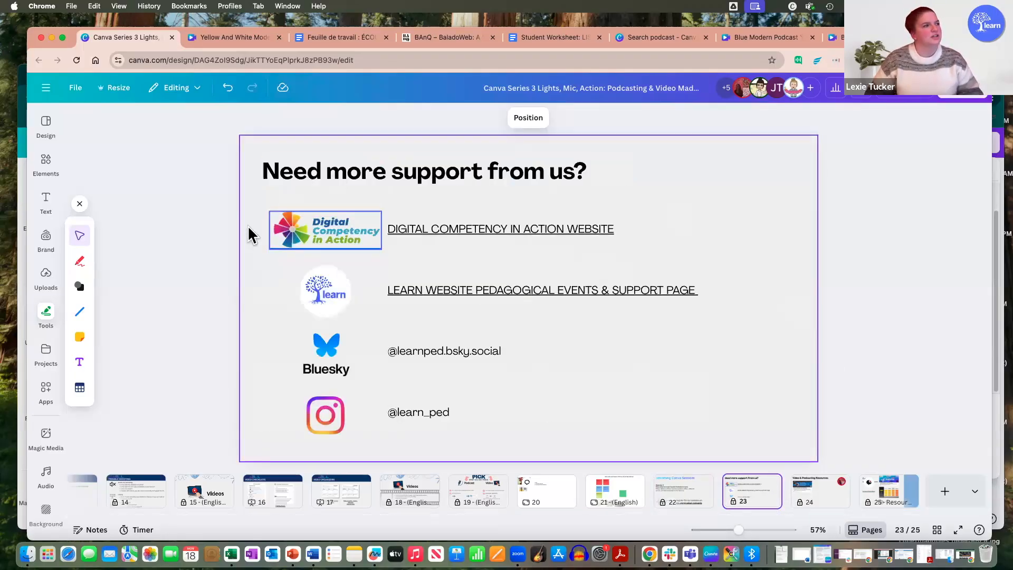
pyautogui.click(886, 314)
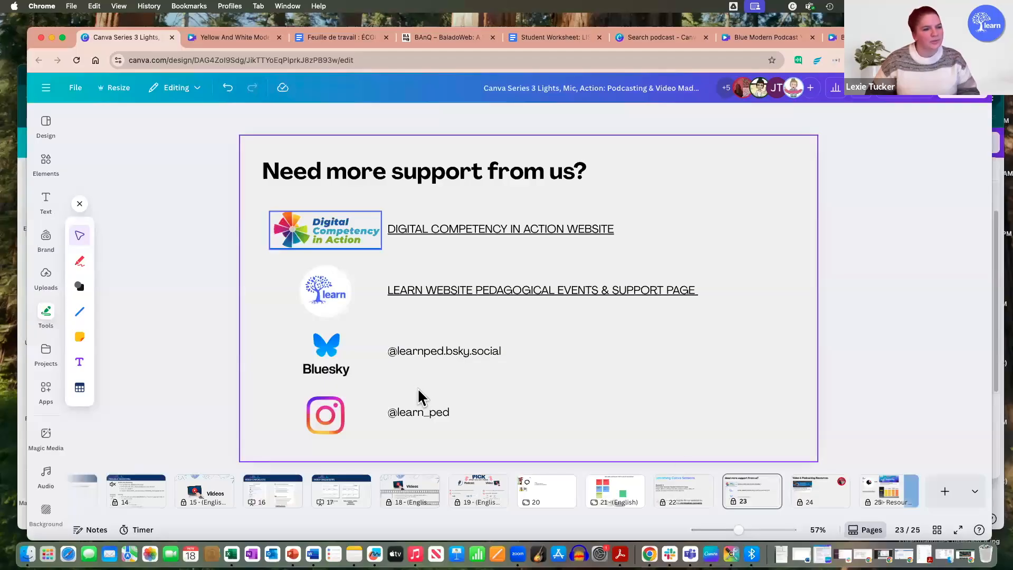
pyautogui.click(829, 504)
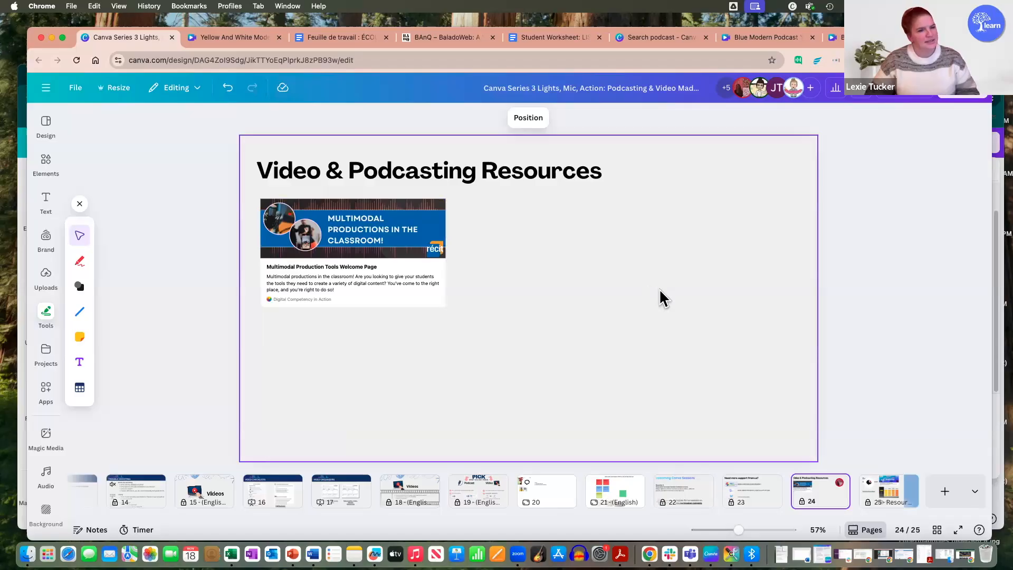
pyautogui.click(917, 501)
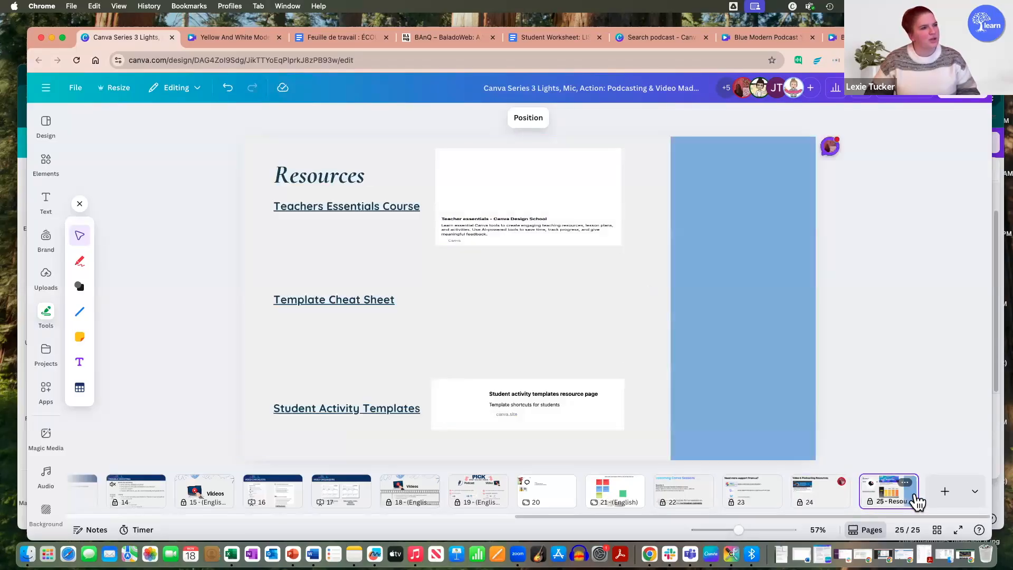